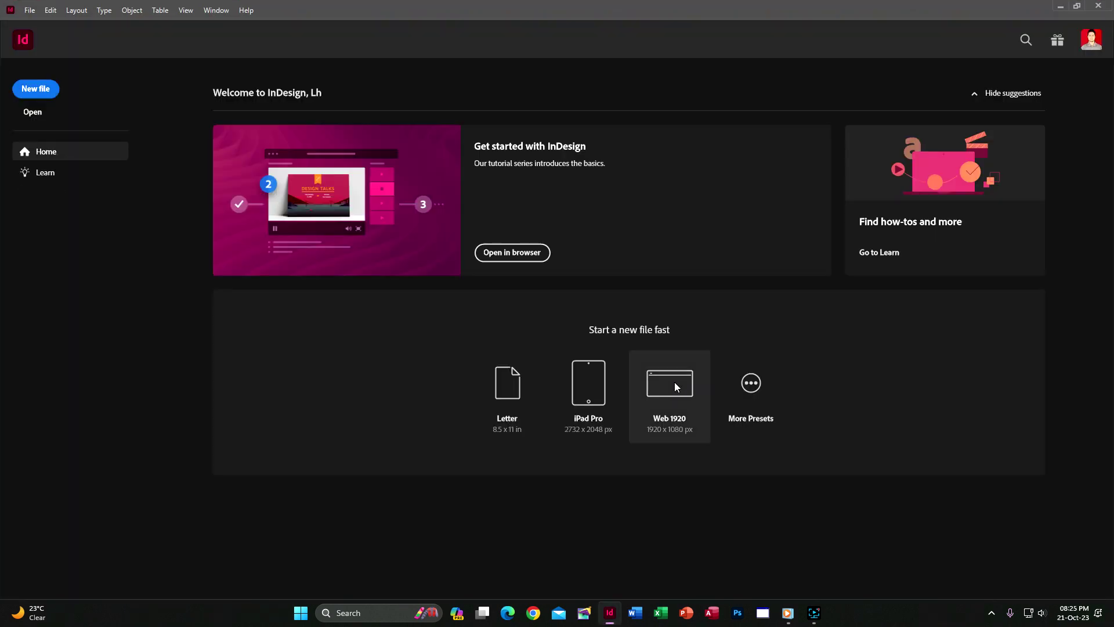
Start a new document from the saved [Default] preset in inches, with its live preview turned on and visible behind the dialog.
{"action": "left_click", "coordinate": [757, 390]}
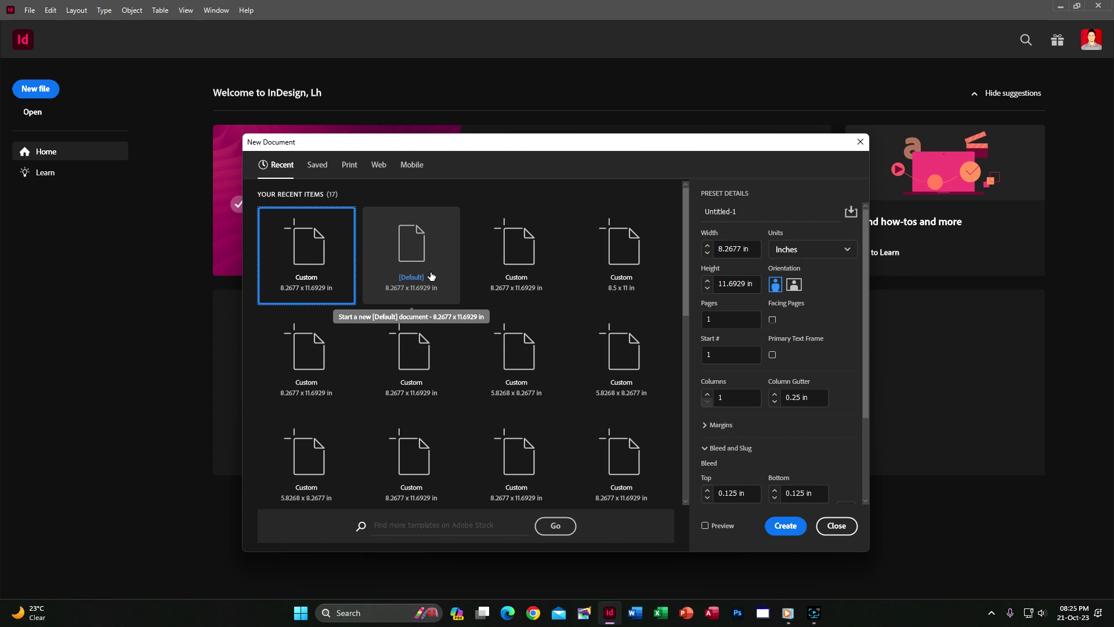
{"action": "left_click", "coordinate": [323, 167]}
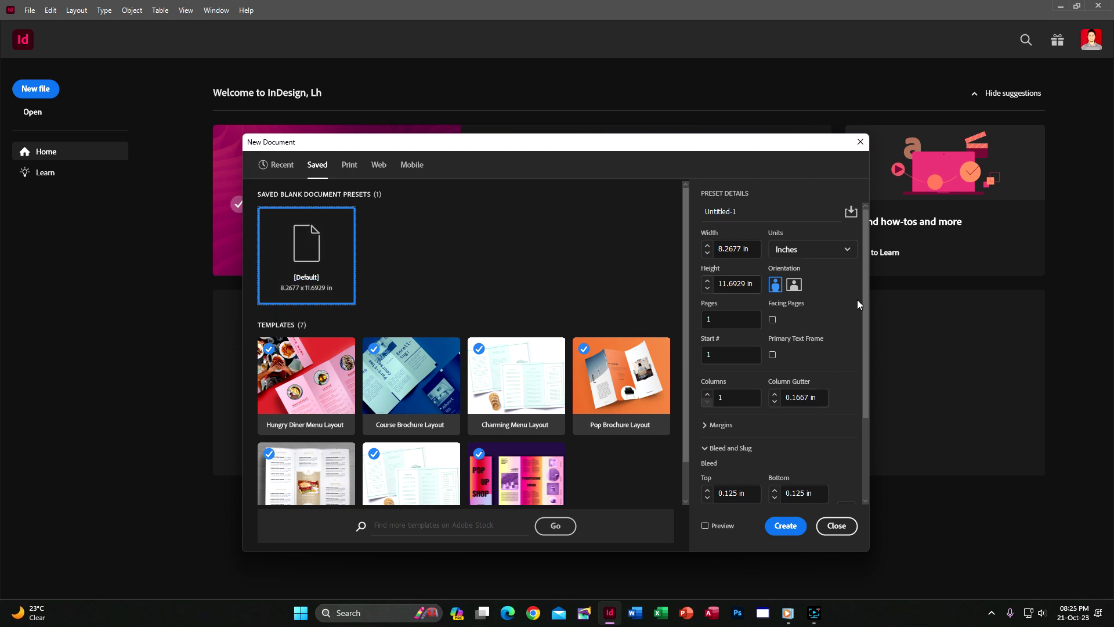
{"action": "left_click_drag", "start_coordinate": [865, 291], "coordinate": [864, 320]}
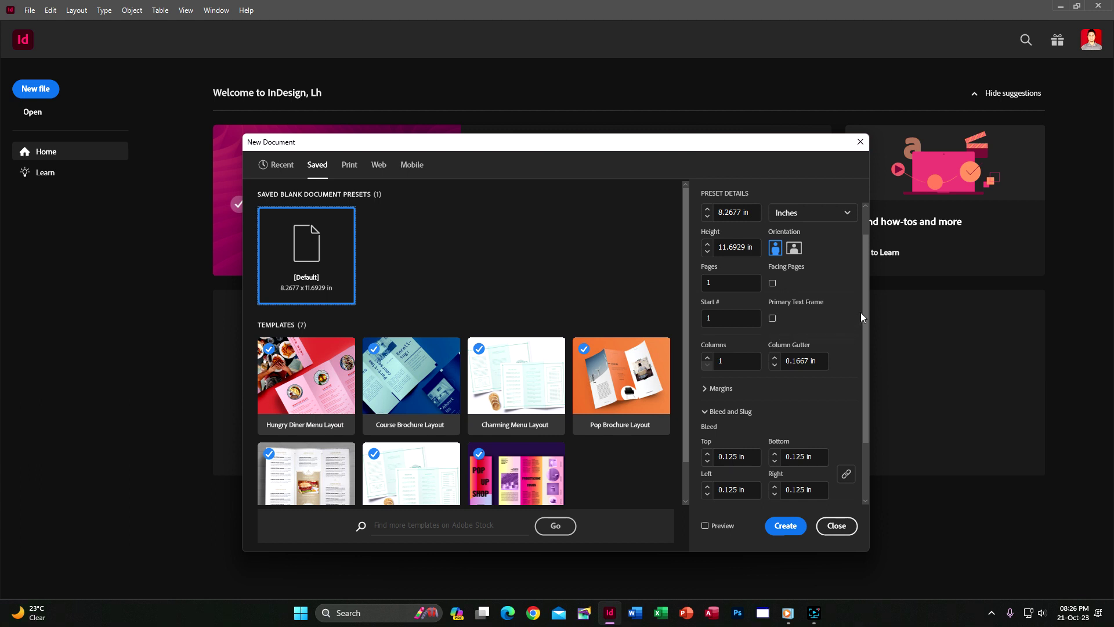
{"action": "left_click_drag", "start_coordinate": [867, 313], "coordinate": [862, 255]}
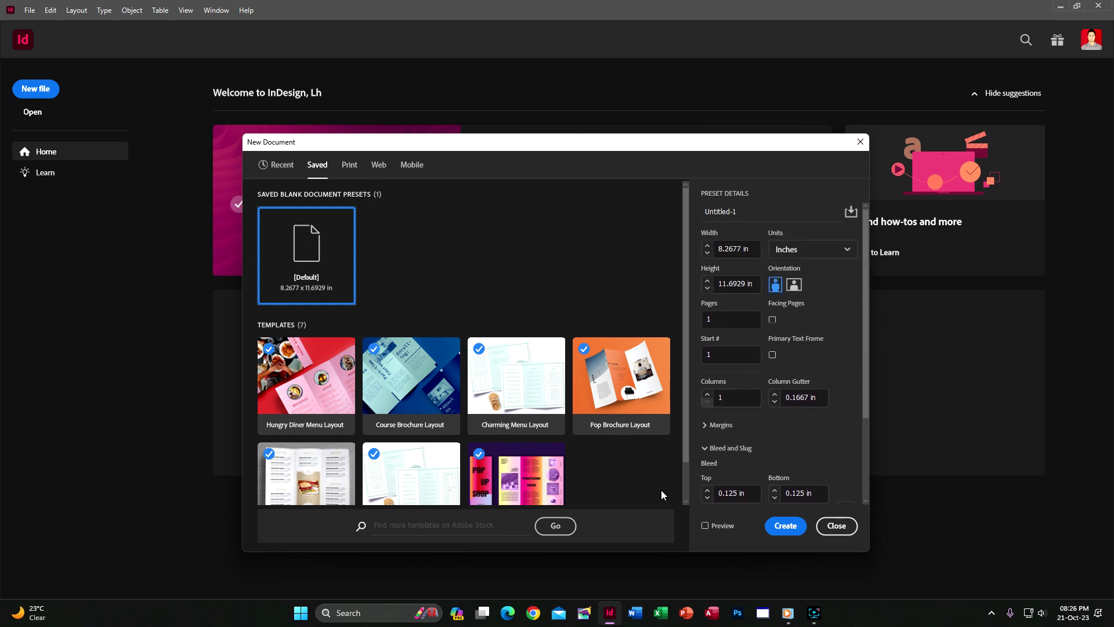
{"action": "left_click", "coordinate": [706, 525]}
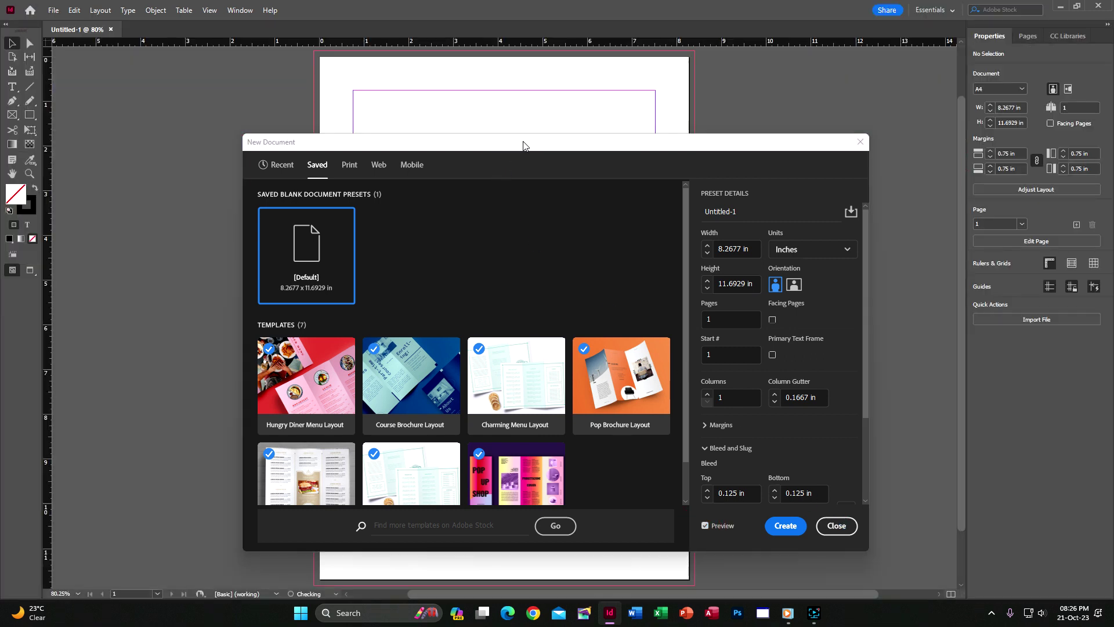
{"action": "left_click_drag", "start_coordinate": [546, 145], "coordinate": [546, 176]}
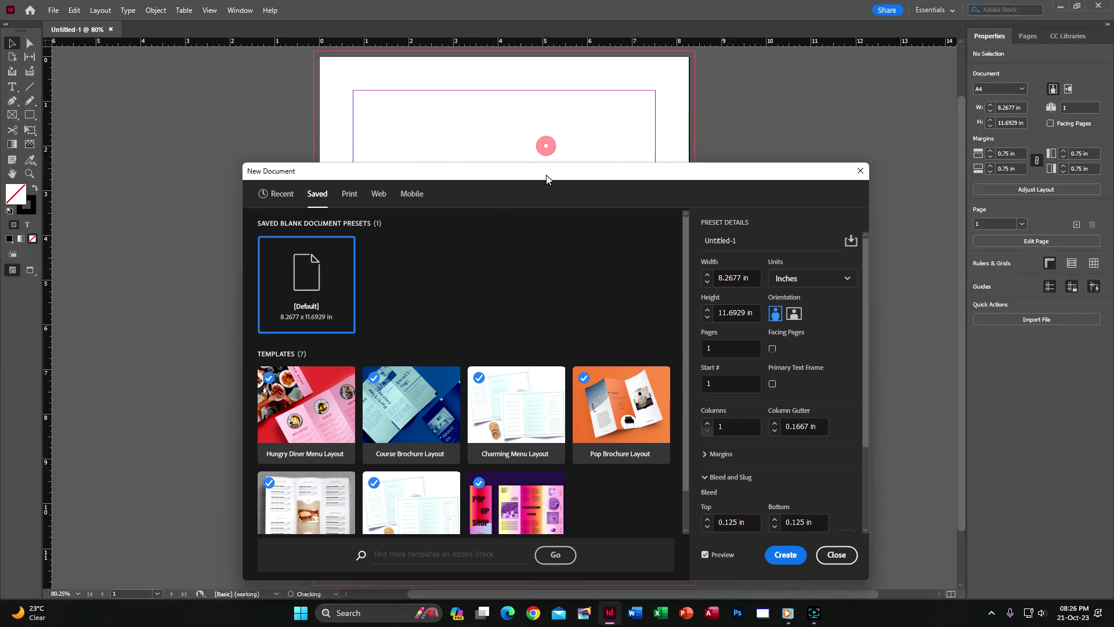
Set the document to 2 columns, switch to Calculator to compute 0.75*2, and close Calculator.
{"action": "left_click", "coordinate": [708, 427]}
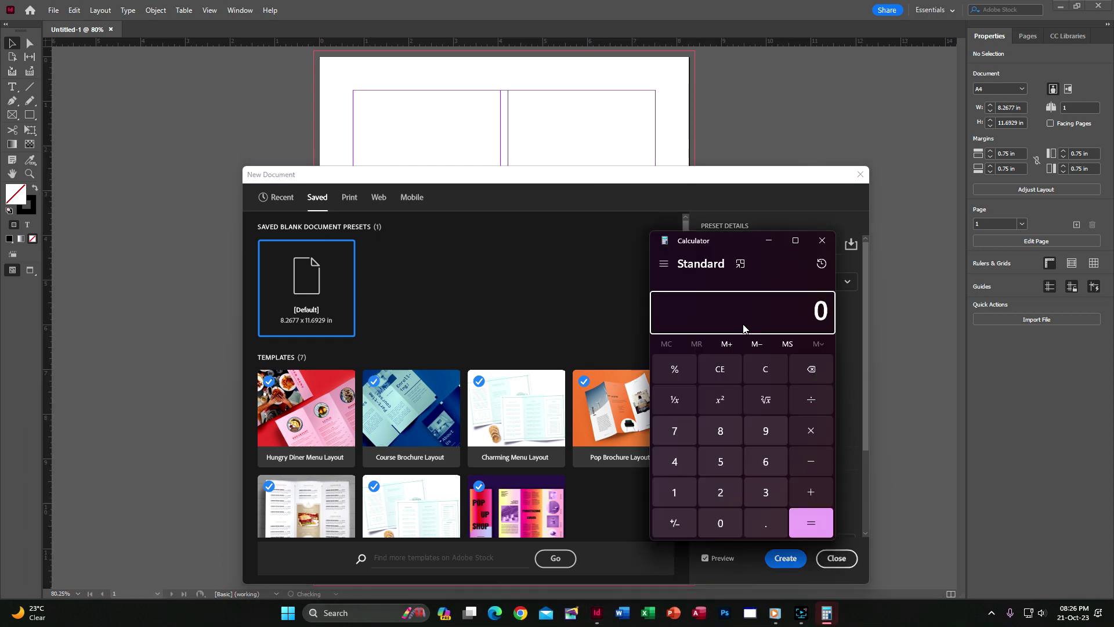
{"action": "type", "text": "0.75*2"}
{"action": "key", "text": "Return"}
{"action": "left_click", "coordinate": [823, 241]}
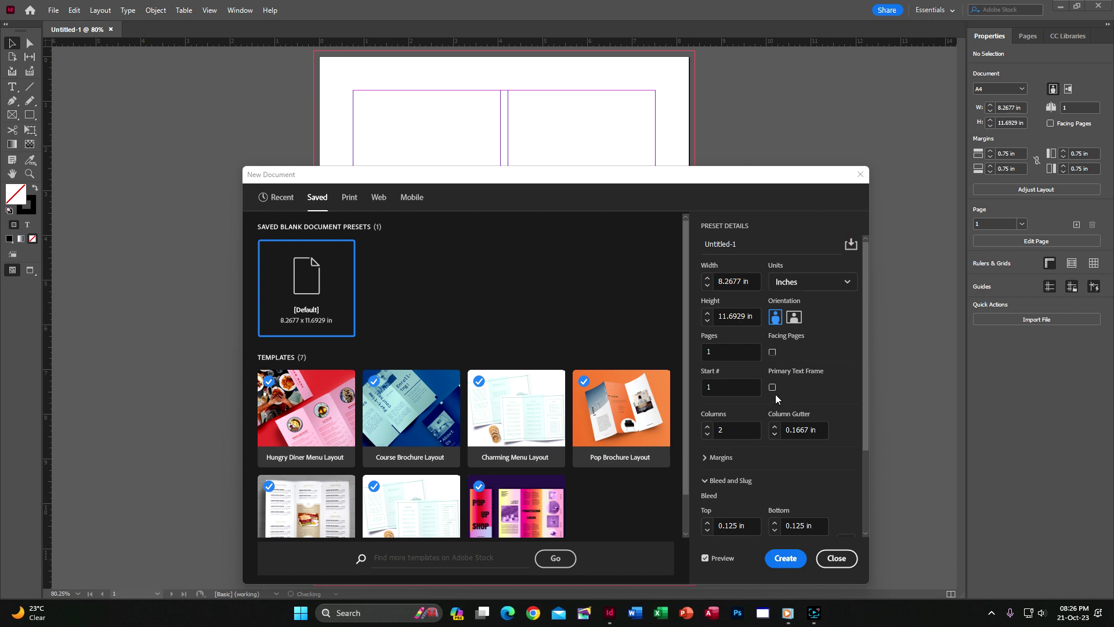
Set the column gutter to 1.5 in and the number of columns to 1.
{"action": "left_click", "coordinate": [818, 430]}
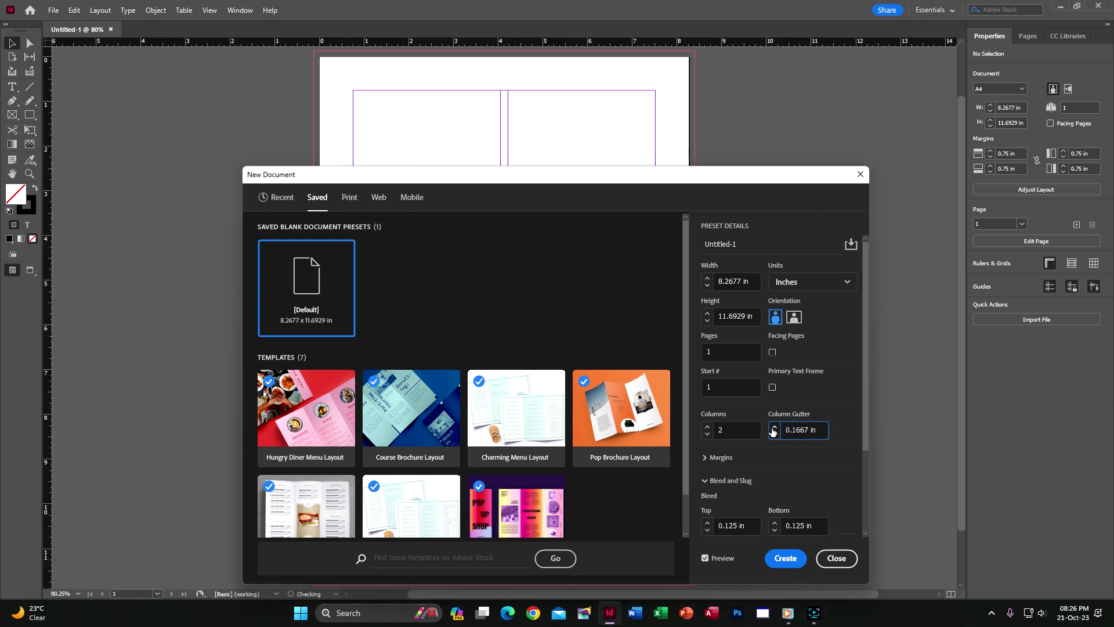
{"action": "left_click", "coordinate": [775, 426]}
{"action": "left_click", "coordinate": [774, 434]}
{"action": "type", "text": "1.5"}
{"action": "left_click", "coordinate": [834, 392]}
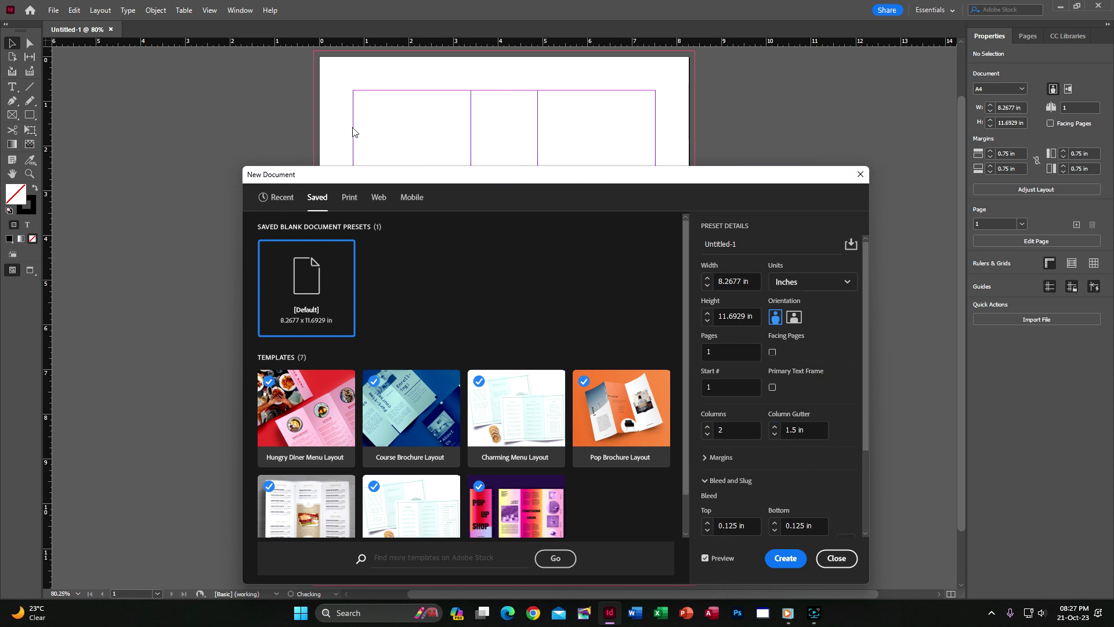
{"action": "left_click", "coordinate": [708, 434]}
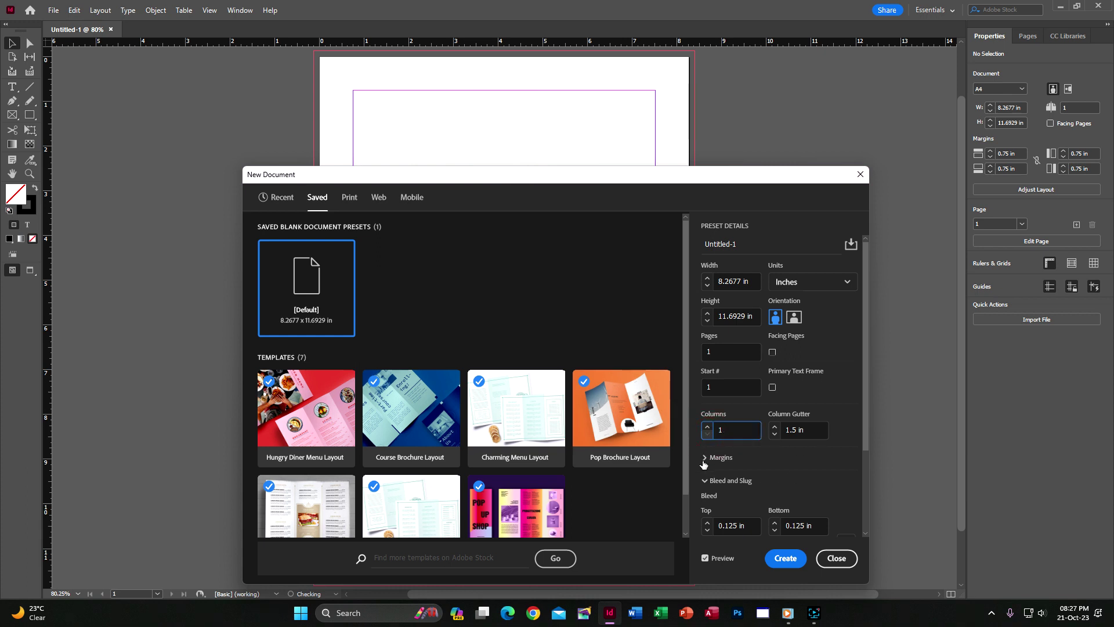
Try linked page margins of 1 in on all sides, and return them to 0.75 in.
{"action": "left_click", "coordinate": [705, 458]}
{"action": "scroll", "coordinate": [853, 396], "scroll_direction": "down", "scroll_amount": 3}
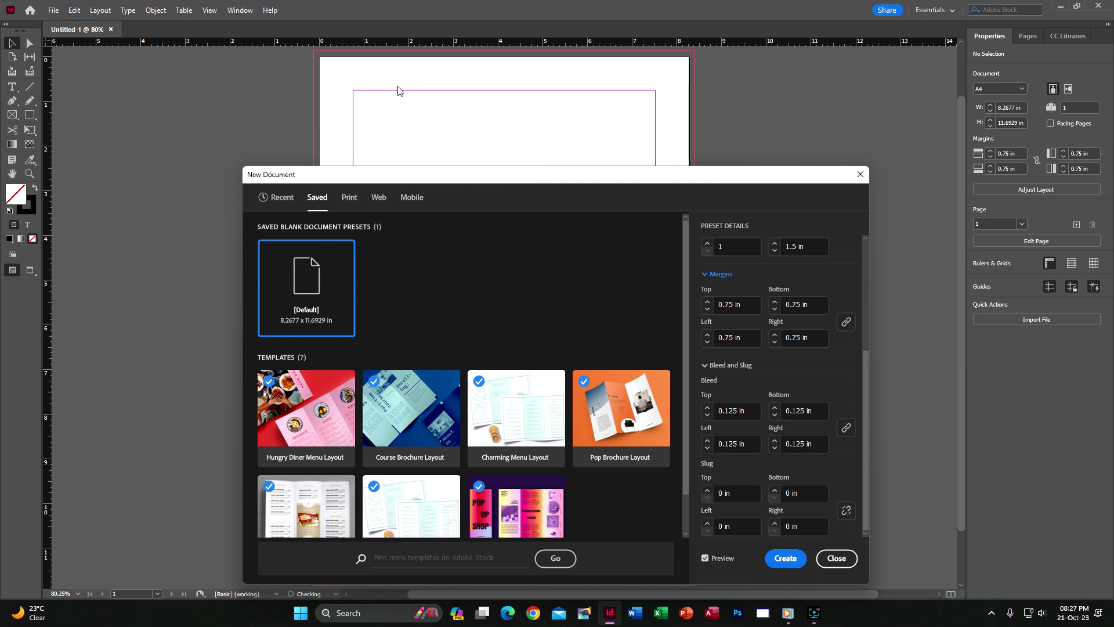
{"action": "left_click", "coordinate": [865, 302]}
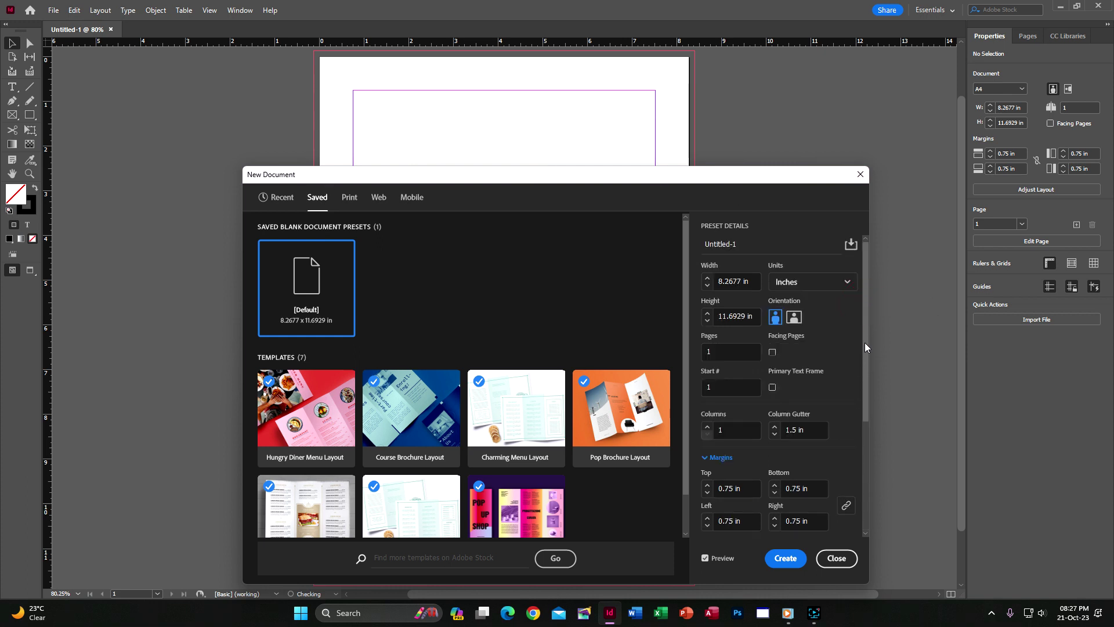
{"action": "left_click", "coordinate": [708, 485]}
{"action": "left_click", "coordinate": [708, 485]}
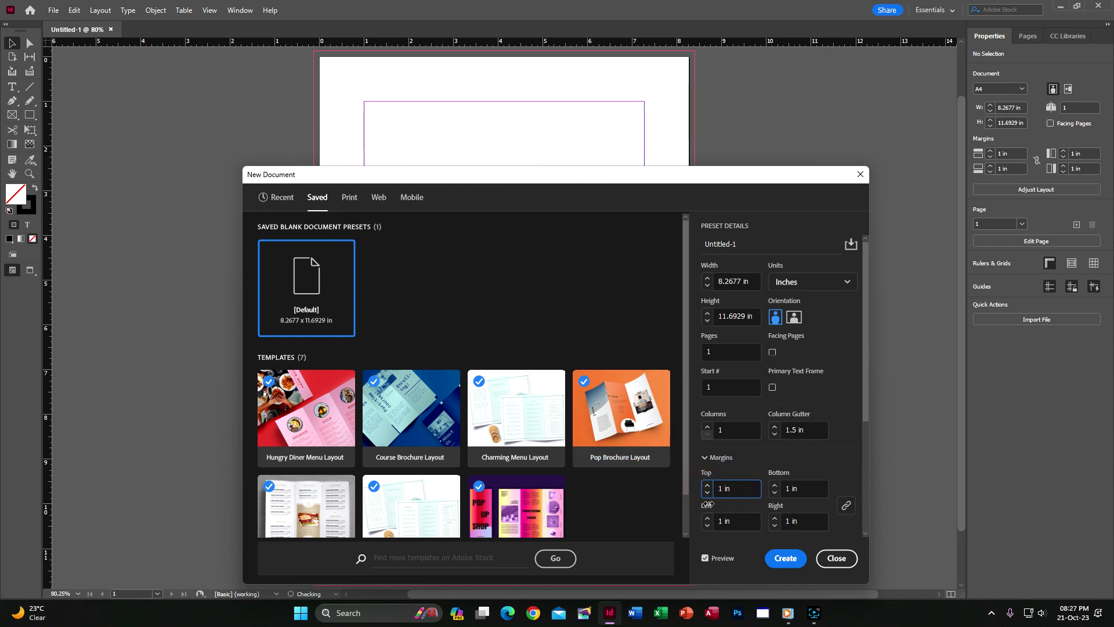
{"action": "left_click", "coordinate": [707, 493]}
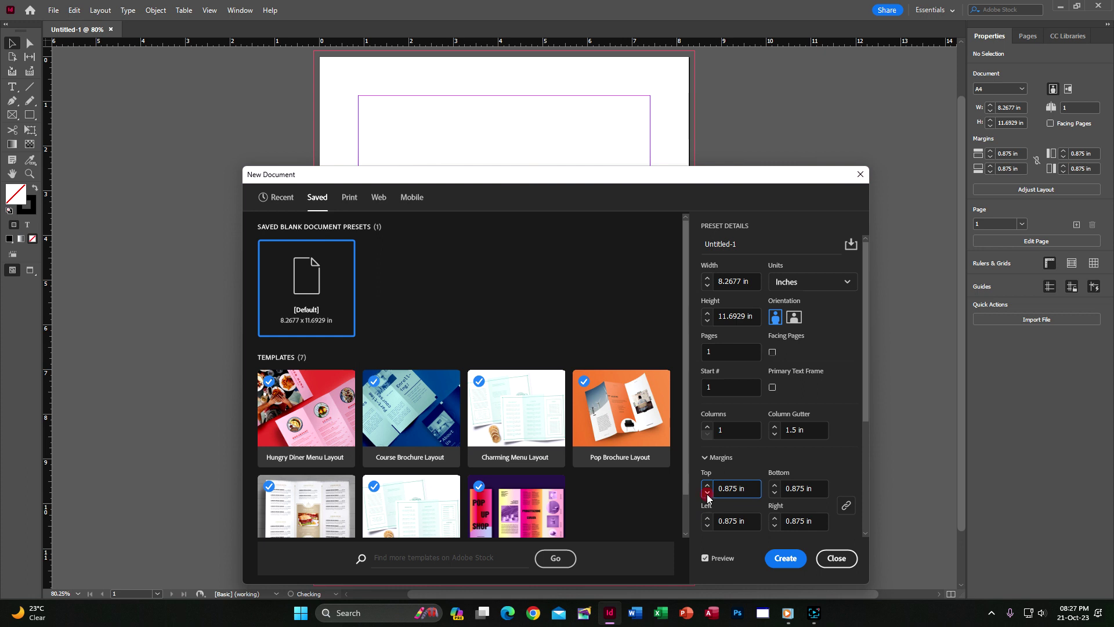
{"action": "left_click", "coordinate": [707, 494]}
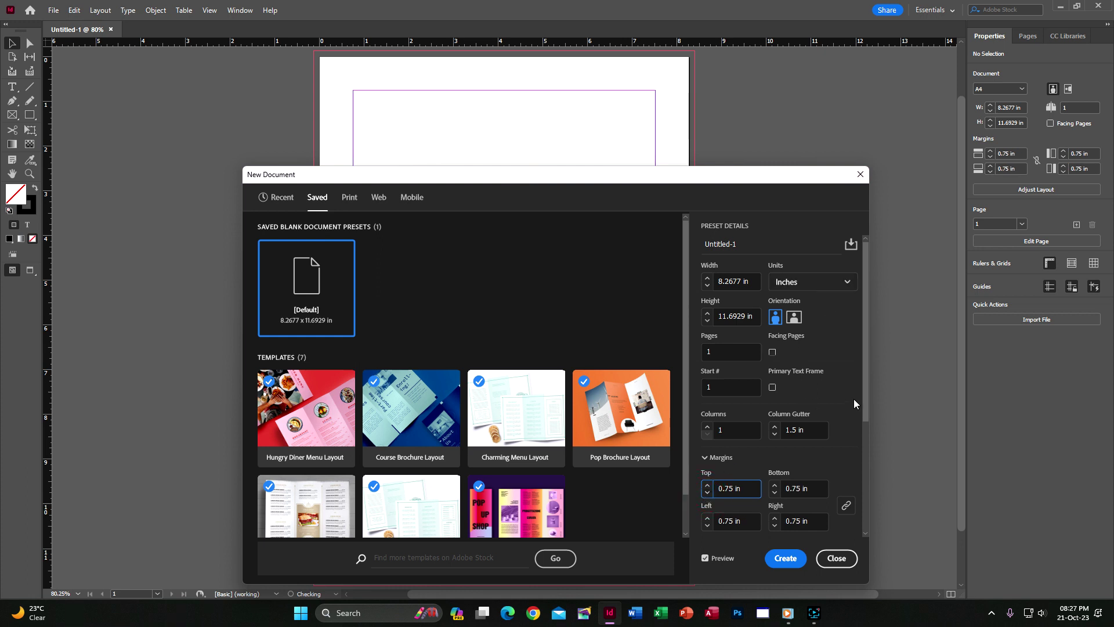
Review the bleed and slug settings and the saved templates, and create the document.
{"action": "left_click_drag", "start_coordinate": [863, 405], "coordinate": [865, 505]}
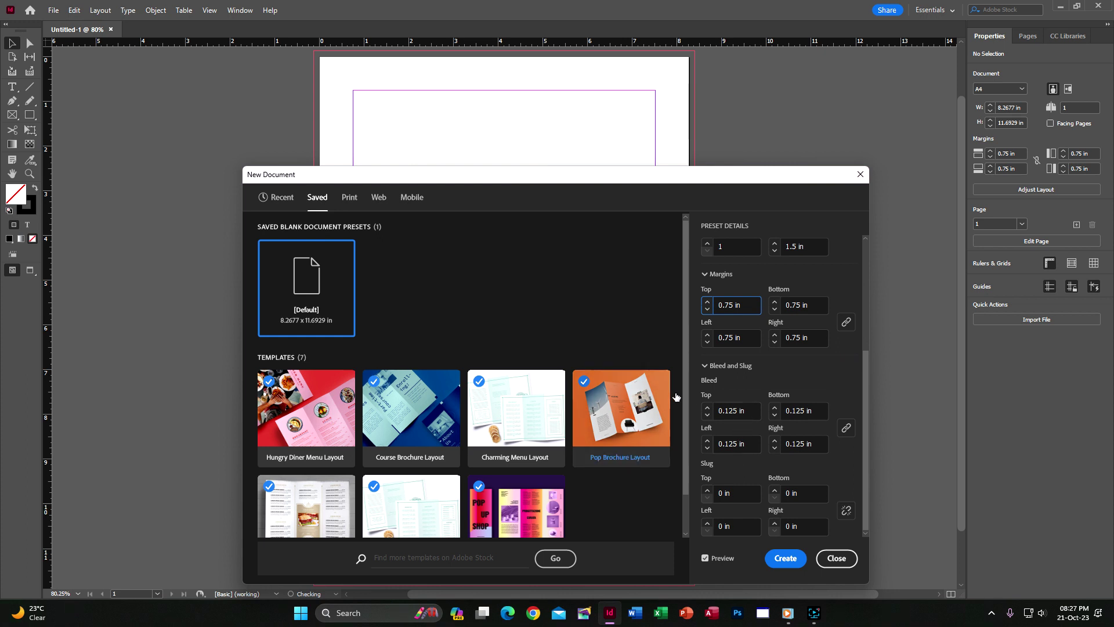
{"action": "left_click_drag", "start_coordinate": [684, 403], "coordinate": [686, 458]}
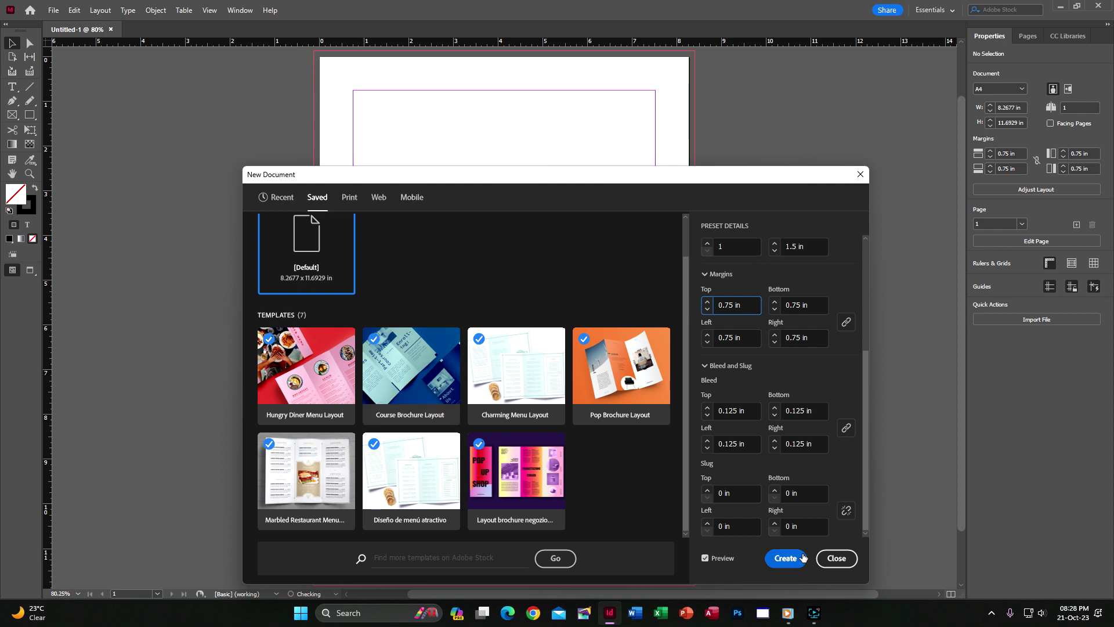
{"action": "left_click", "coordinate": [785, 559]}
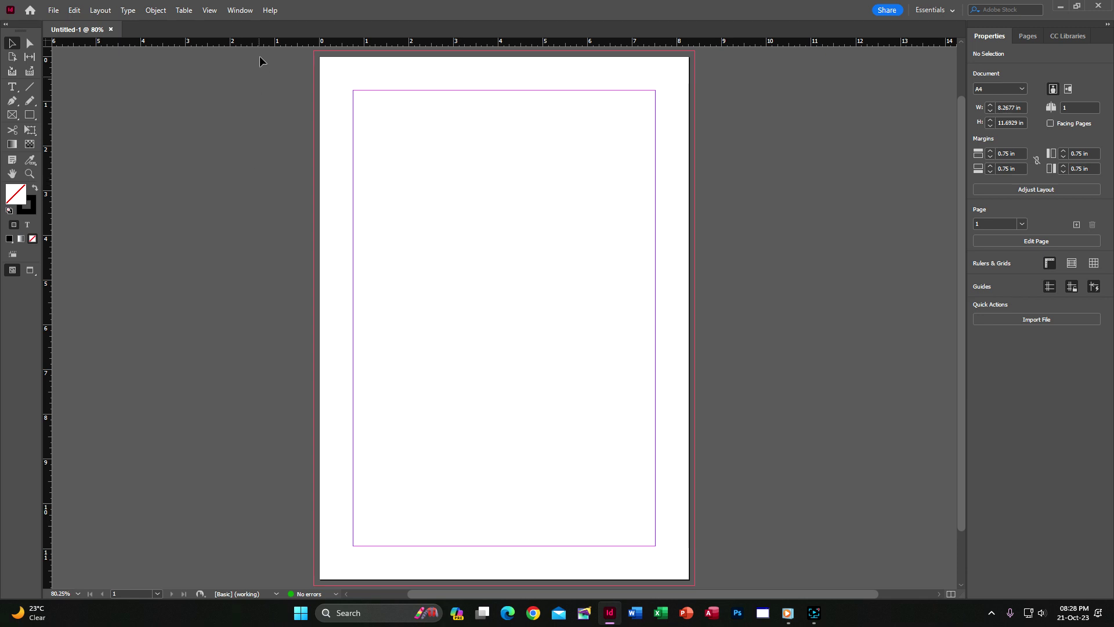
Fit the page in the window, and switch the view to actual size.
{"action": "left_click", "coordinate": [210, 10]}
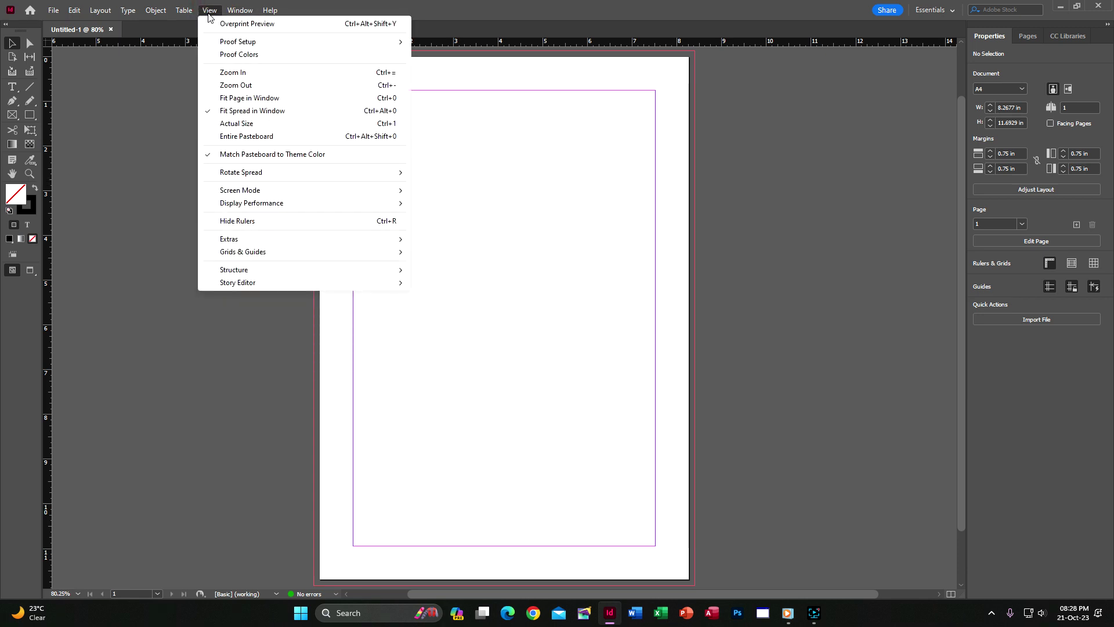
{"action": "left_click", "coordinate": [255, 100]}
{"action": "left_click", "coordinate": [208, 10]}
{"action": "left_click", "coordinate": [391, 124]}
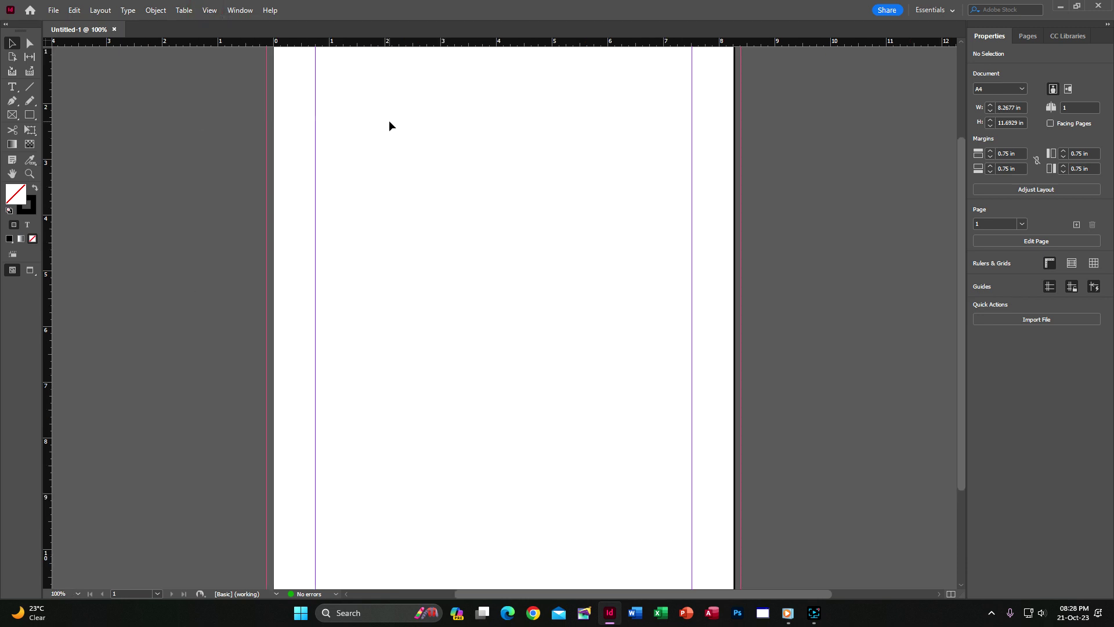
Pan the page with the Hand tool, return to the Selection tool, and pan again with the temporary hand.
{"action": "left_click", "coordinate": [12, 173]}
{"action": "left_click_drag", "start_coordinate": [388, 218], "coordinate": [386, 183]}
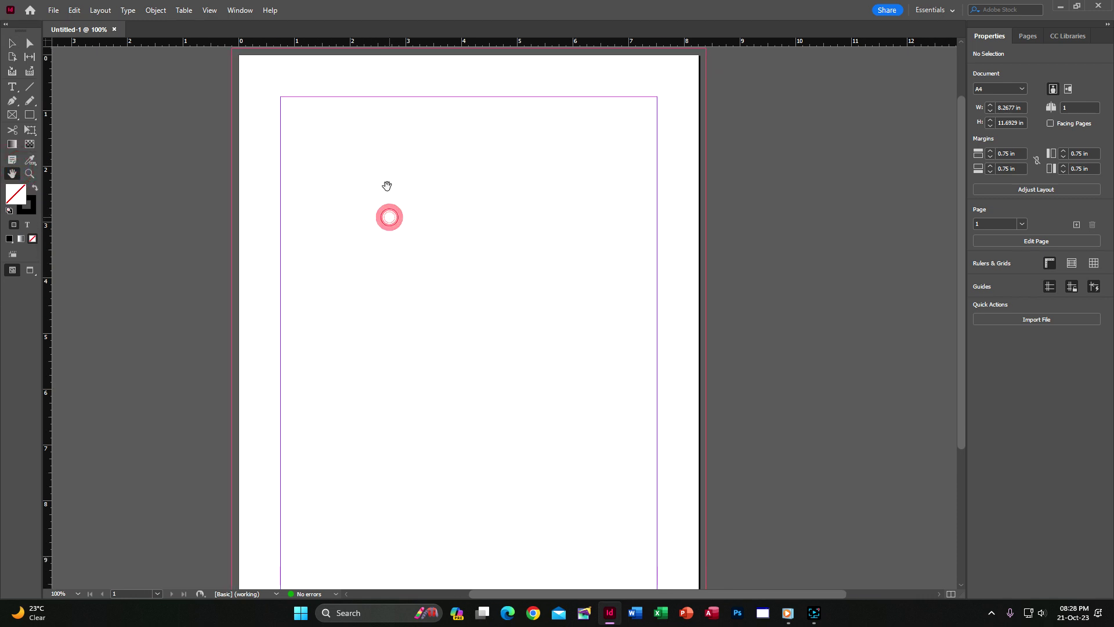
{"action": "key", "text": "v"}
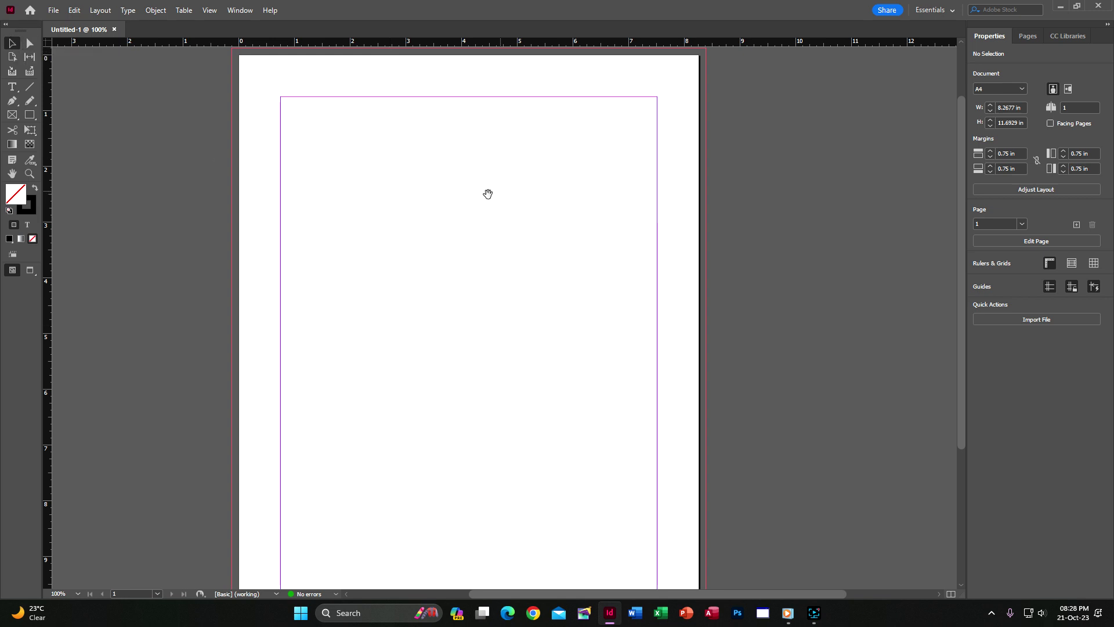
{"action": "left_click_drag", "start_coordinate": [465, 191], "coordinate": [493, 340]}
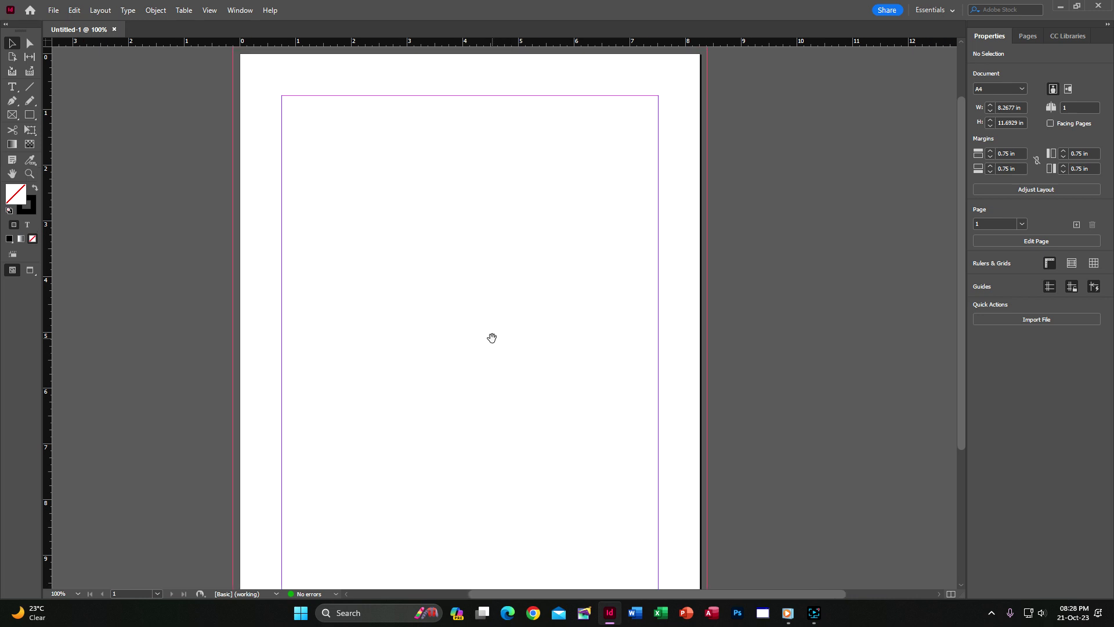
Draw a text frame about 3.44 in by 1.86 in near the upper-left margin corner, containing "Lunglei Chanmari II", and deselect it.
{"action": "left_click", "coordinate": [12, 87]}
{"action": "left_click_drag", "start_coordinate": [283, 104], "coordinate": [473, 208]}
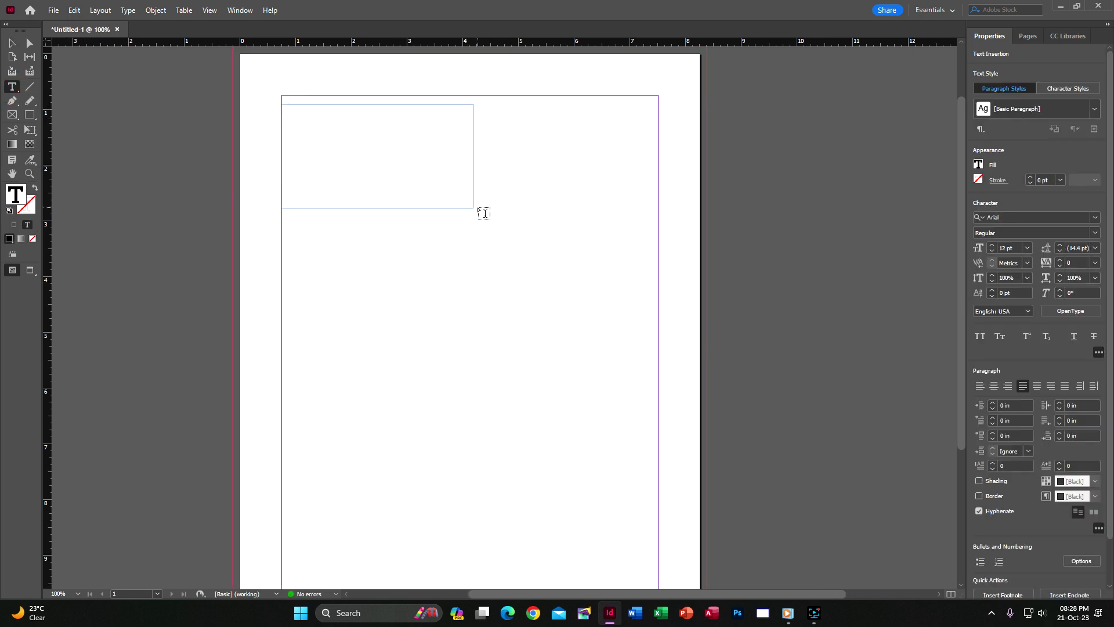
{"action": "type", "text": "Lunglei Chanmar"}
{"action": "key", "text": "BackSpace"}
{"action": "key", "text": "BackSpace"}
{"action": "key", "text": "BackSpace"}
{"action": "type", "text": "I"}
{"action": "key", "text": "BackSpace"}
{"action": "left_click_drag", "start_coordinate": [403, 155], "coordinate": [419, 186]}
{"action": "key", "text": "Escape"}
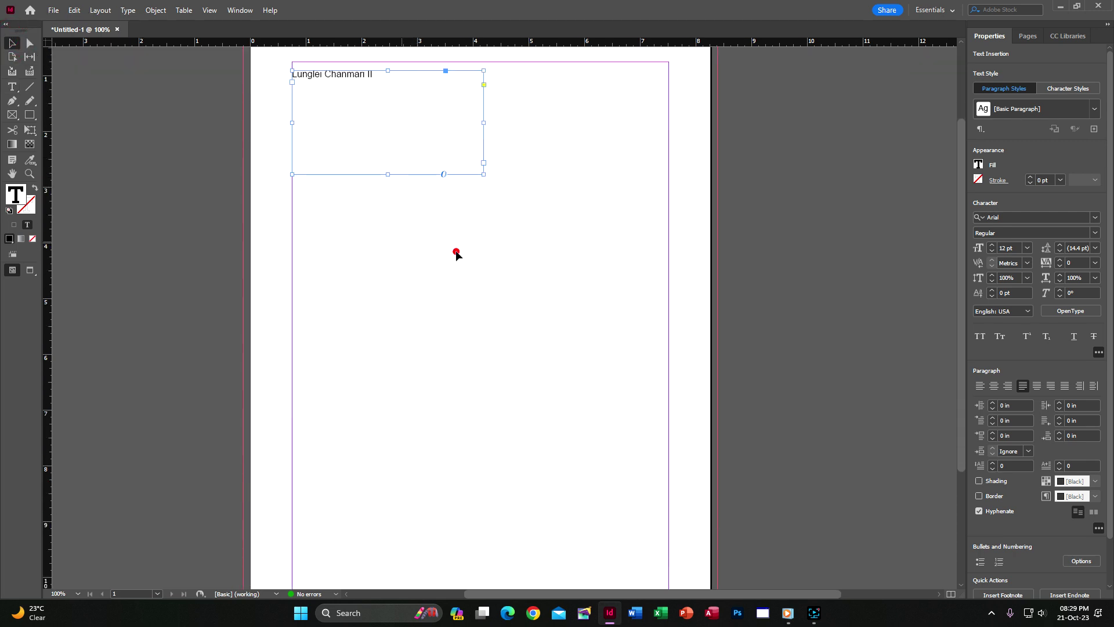
{"action": "left_click", "coordinate": [456, 252]}
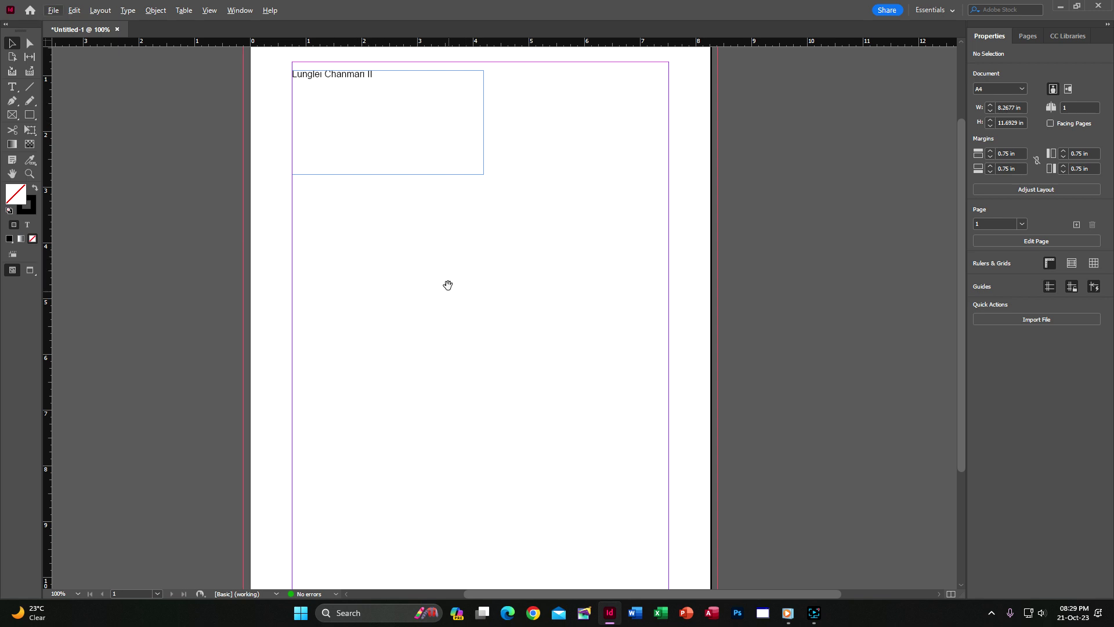
Pan around the page with the temporary hand and the Hand tool, keeping the text frame in view.
{"action": "left_click_drag", "start_coordinate": [448, 284], "coordinate": [416, 399]}
{"action": "left_click_drag", "start_coordinate": [430, 256], "coordinate": [419, 232]}
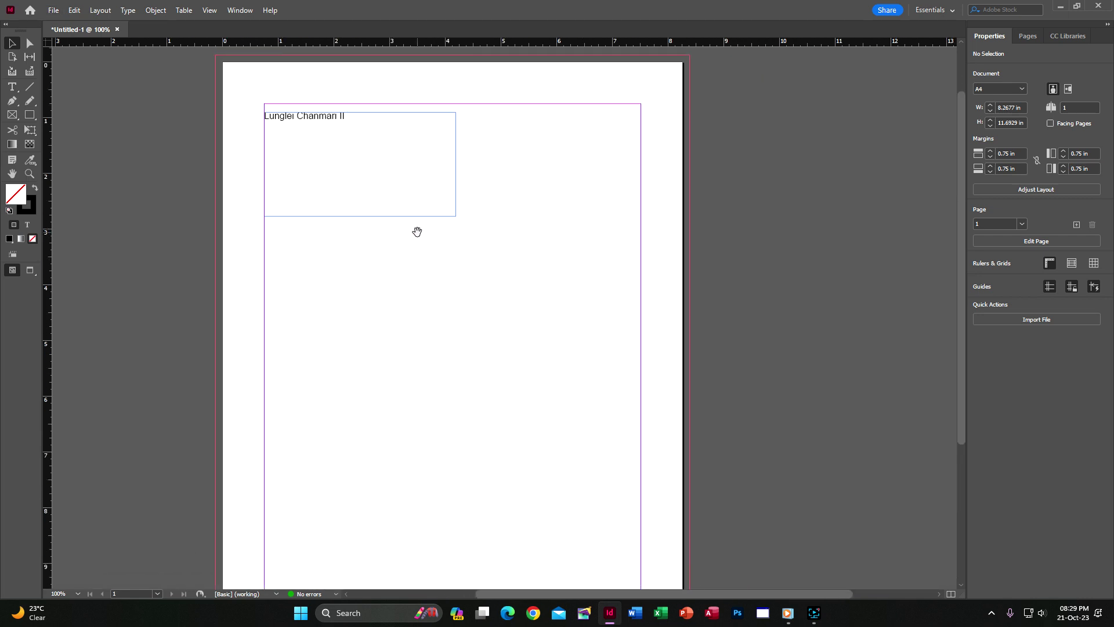
{"action": "left_click", "coordinate": [12, 174]}
{"action": "left_click_drag", "start_coordinate": [336, 162], "coordinate": [373, 204]}
{"action": "left_click_drag", "start_coordinate": [448, 308], "coordinate": [423, 218]}
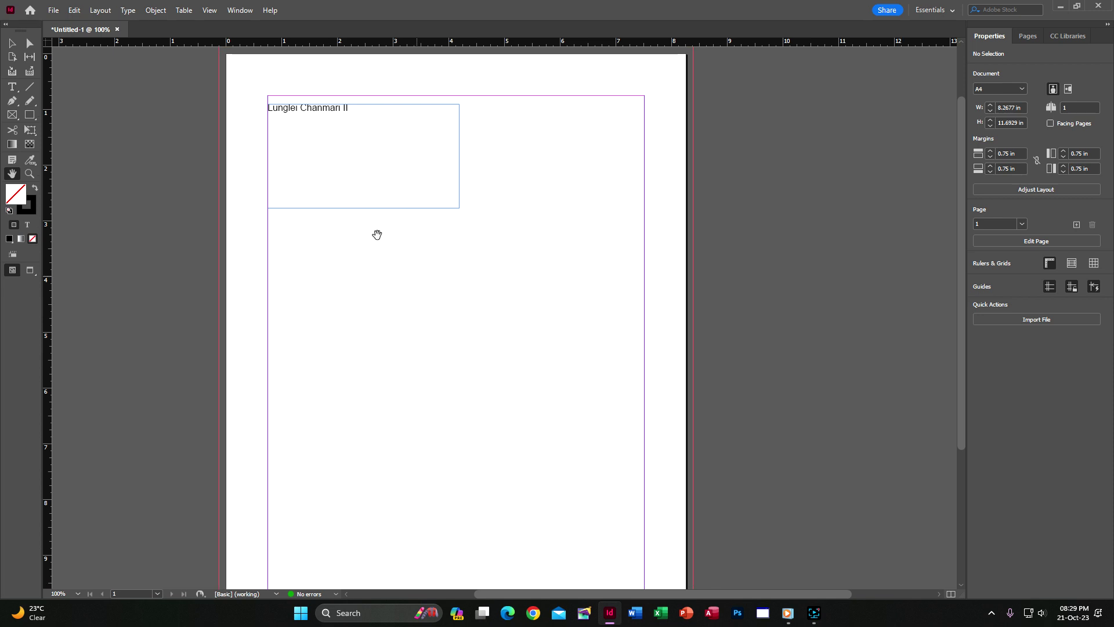
Delete the text frame containing "Lunglei Chanmari II" from the page.
{"action": "left_click", "coordinate": [12, 43]}
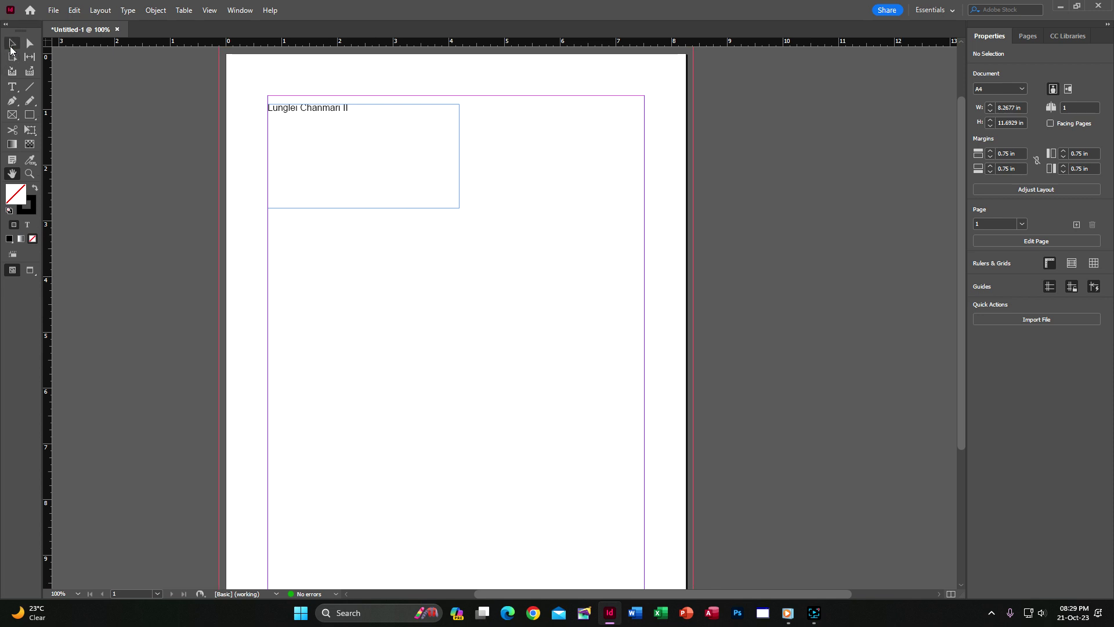
{"action": "left_click", "coordinate": [355, 208]}
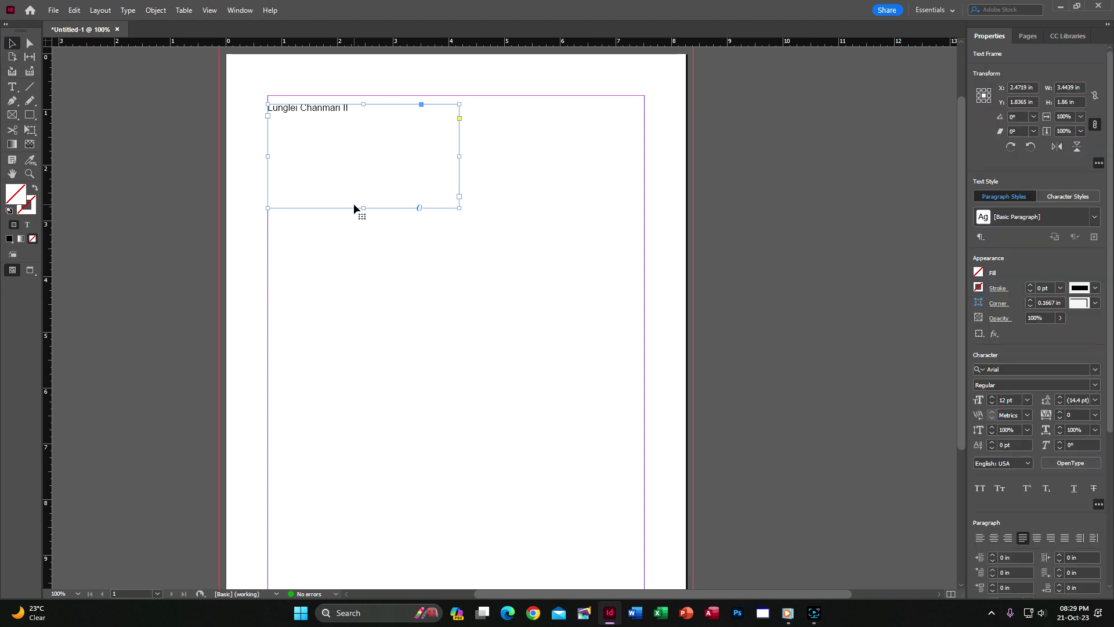
{"action": "key", "text": "Delete"}
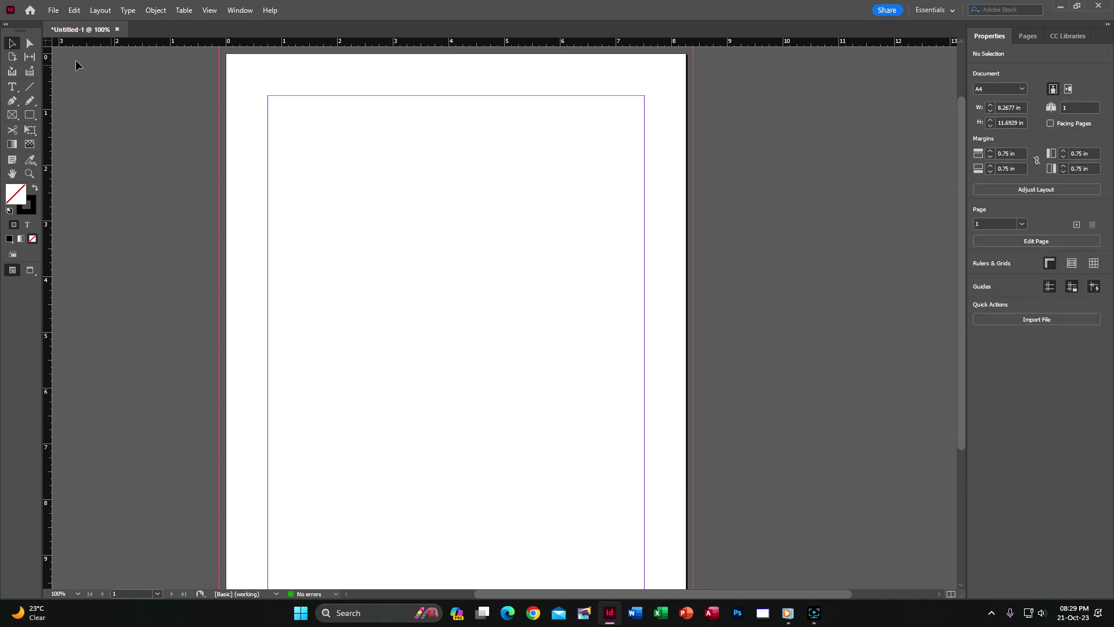
Undock the Tools panel so it floats over the workspace, and close it.
{"action": "left_click_drag", "start_coordinate": [12, 34], "coordinate": [63, 161]}
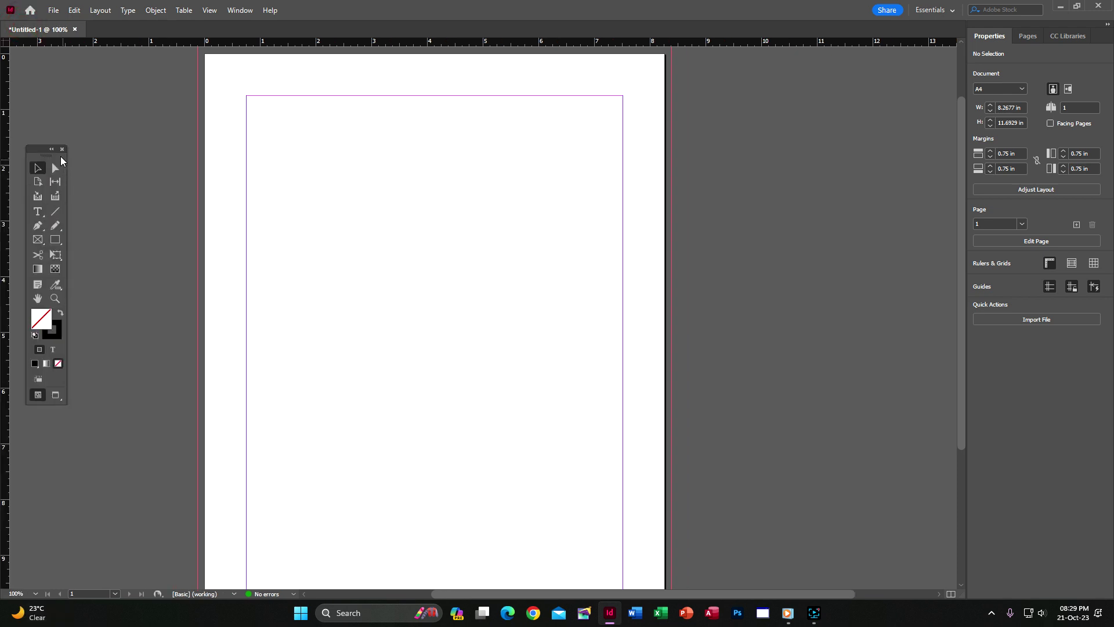
{"action": "left_click", "coordinate": [61, 149]}
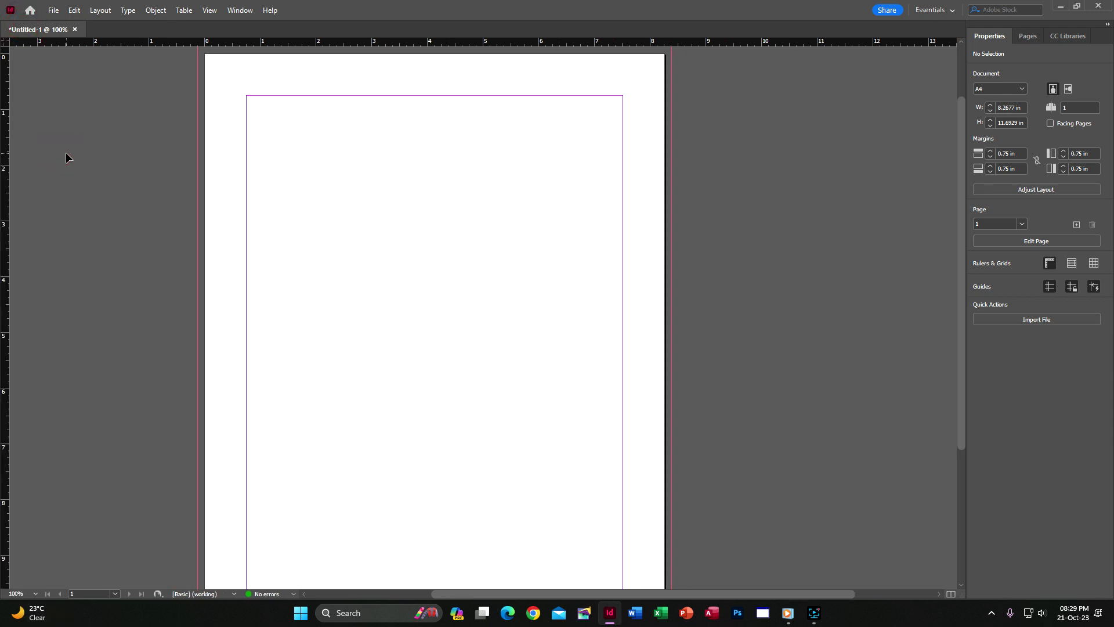
Reset the Essentials workspace to restore the Tools panel and expand that panel to two columns.
{"action": "left_click", "coordinate": [952, 12]}
{"action": "left_click", "coordinate": [244, 11]}
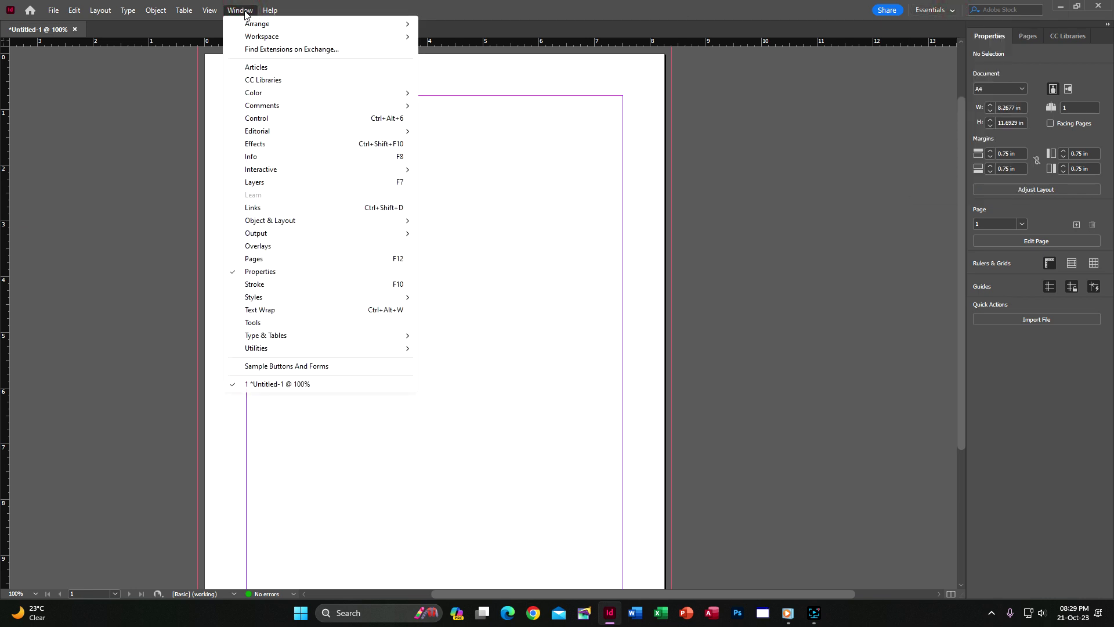
{"action": "left_click", "coordinate": [803, 158]}
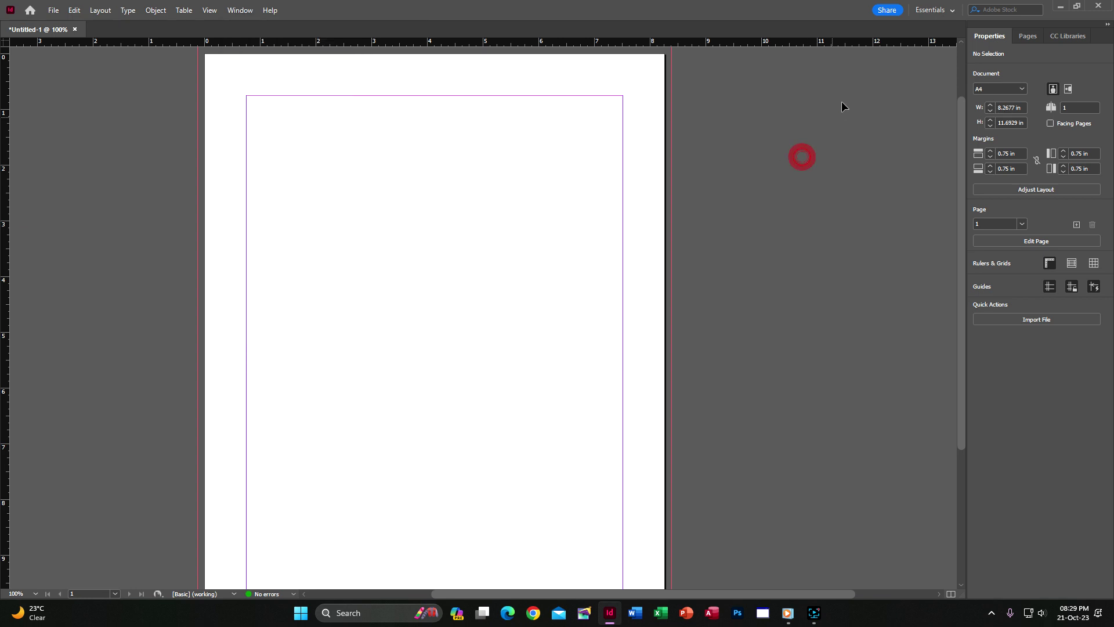
{"action": "left_click", "coordinate": [952, 12]}
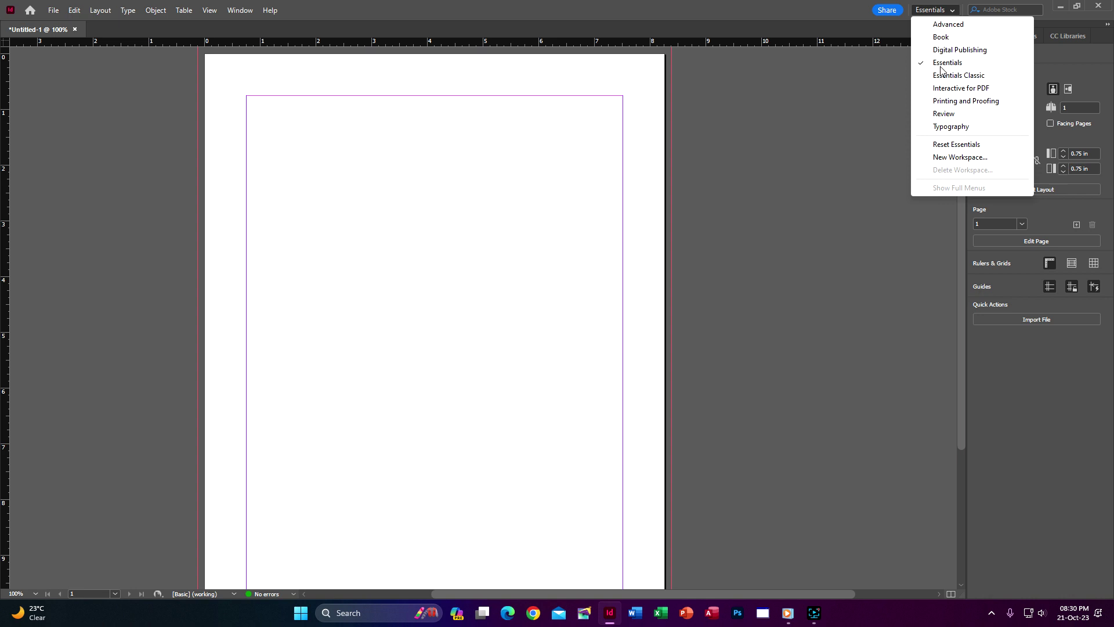
{"action": "left_click", "coordinate": [957, 146]}
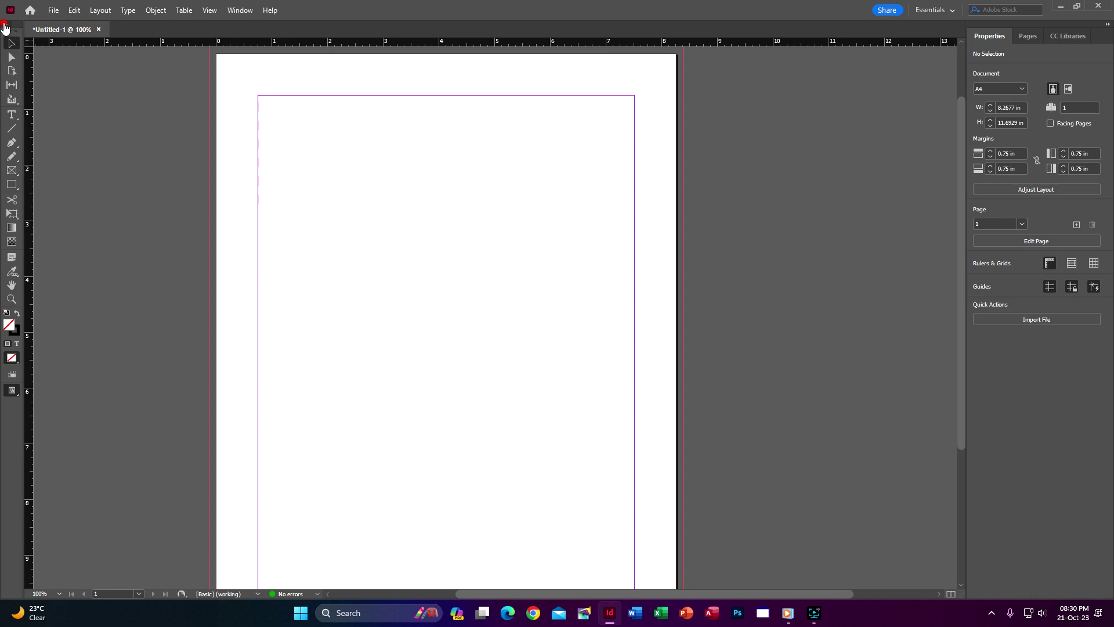
{"action": "left_click", "coordinate": [5, 25]}
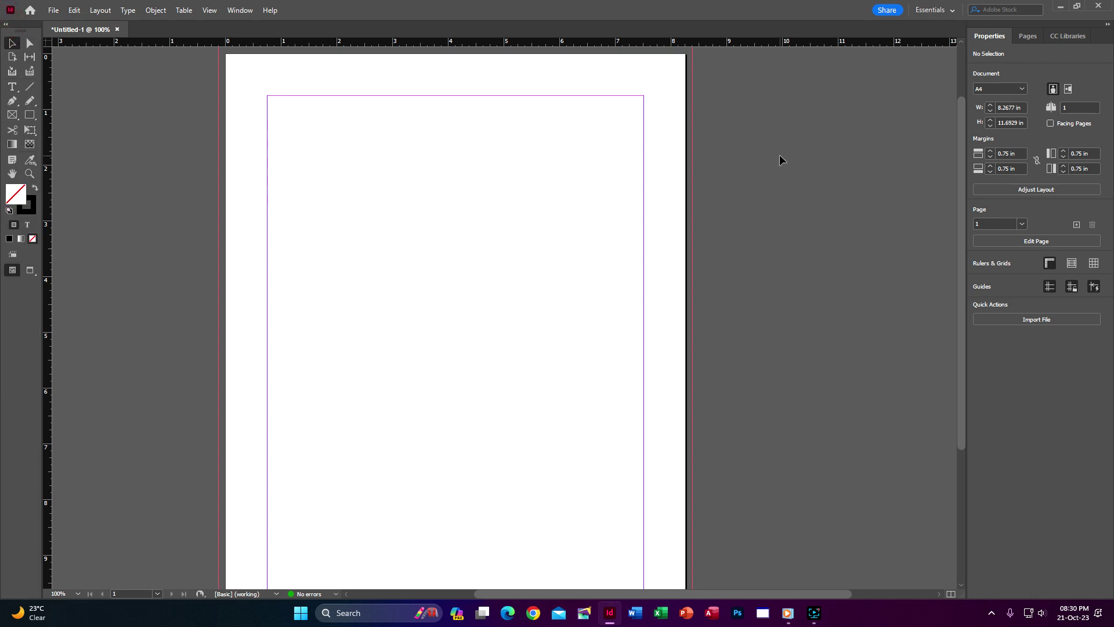
Draw a square about 2.72 in by 2.72 in with the Rectangle tool in the upper part of the page.
{"action": "left_click", "coordinate": [29, 116]}
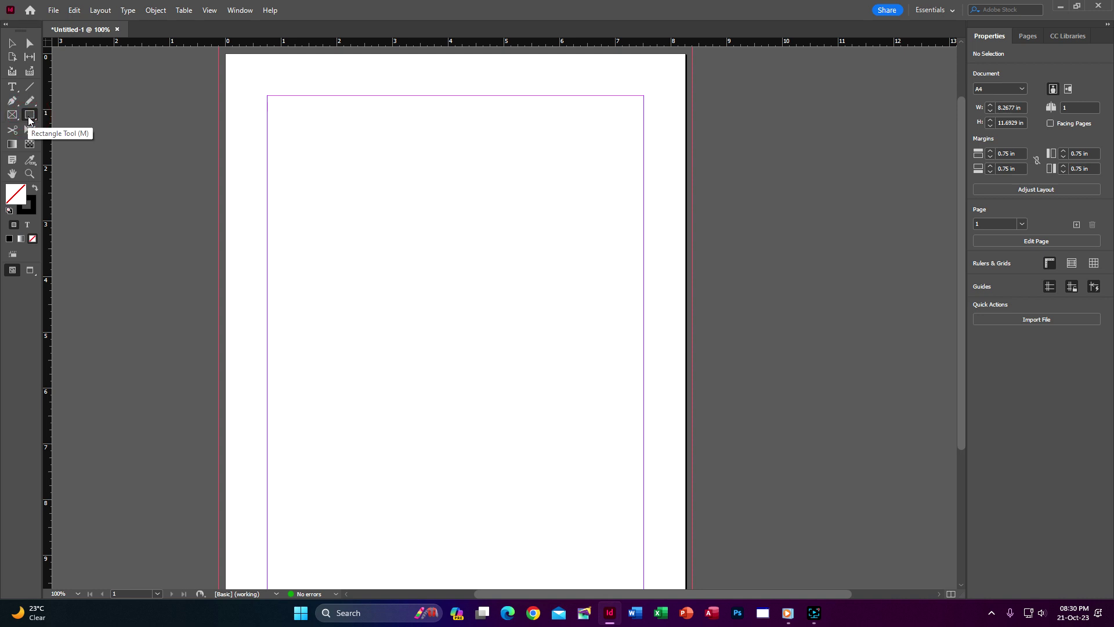
{"action": "right_click", "coordinate": [29, 120]}
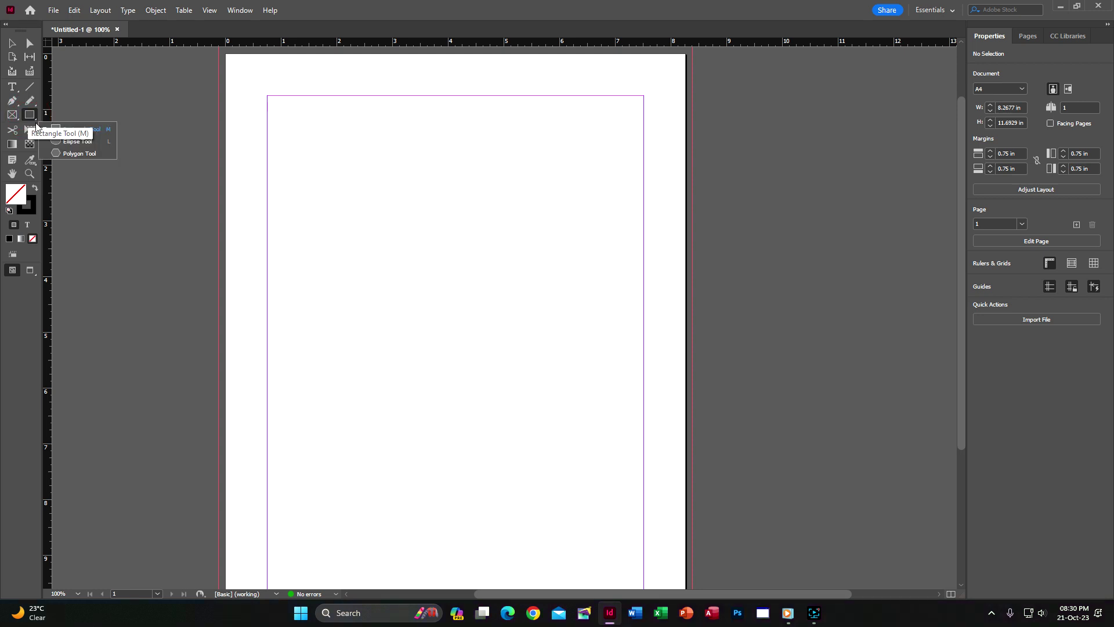
{"action": "left_click", "coordinate": [92, 129]}
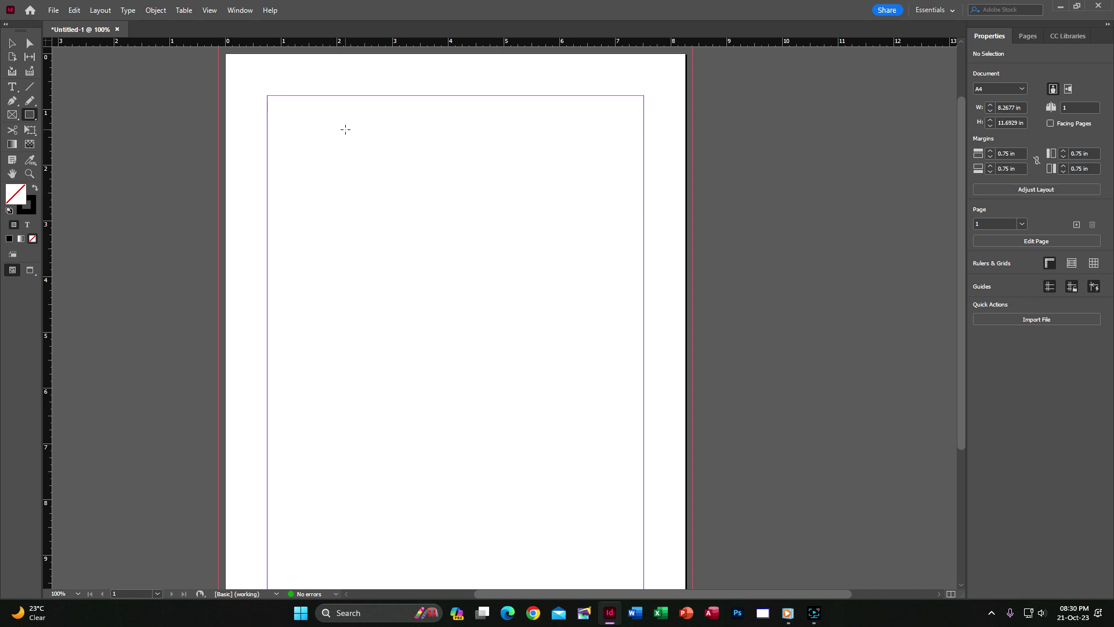
{"action": "left_click_drag", "start_coordinate": [345, 129], "coordinate": [497, 281]}
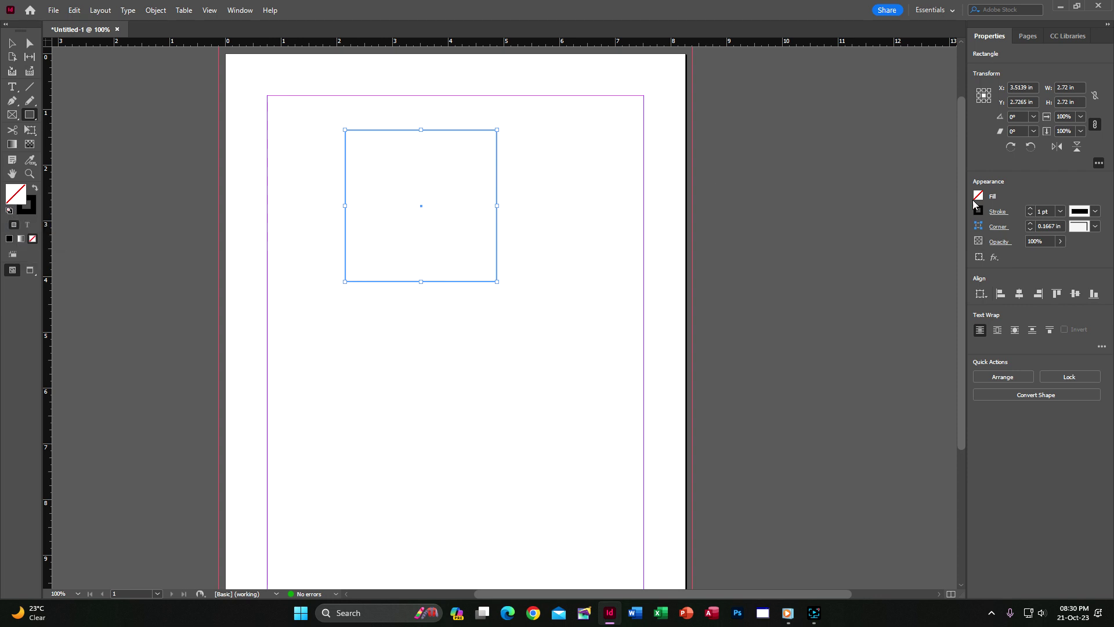
Fill the square with pink #db65aa using the Color Picker and clear the fill again.
{"action": "double_click", "coordinate": [16, 193]}
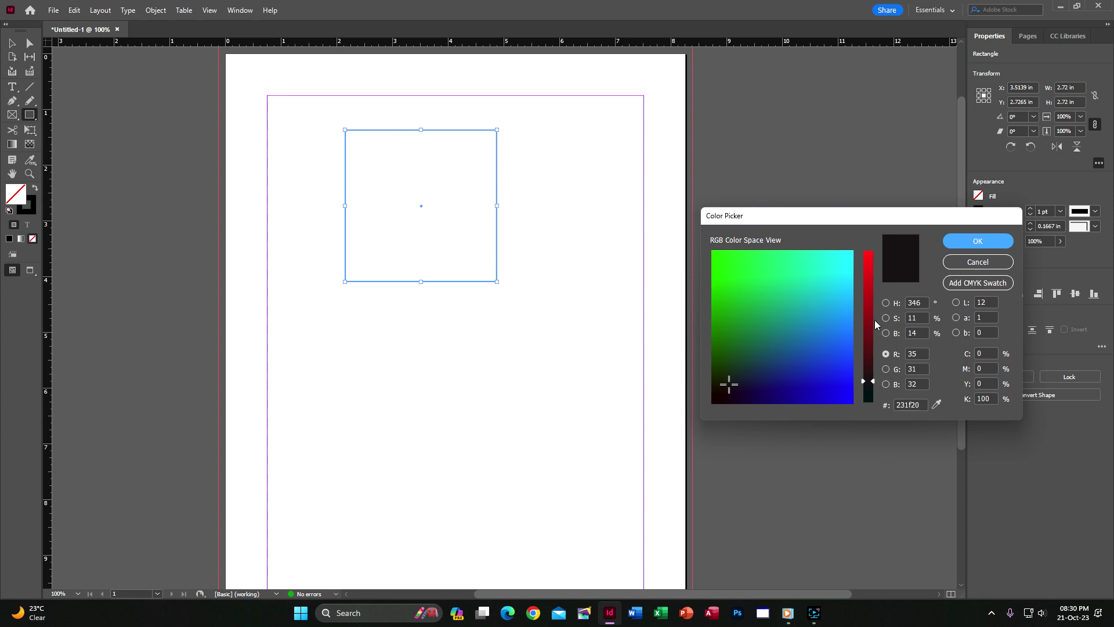
{"action": "left_click", "coordinate": [868, 270]}
{"action": "left_click", "coordinate": [806, 342]}
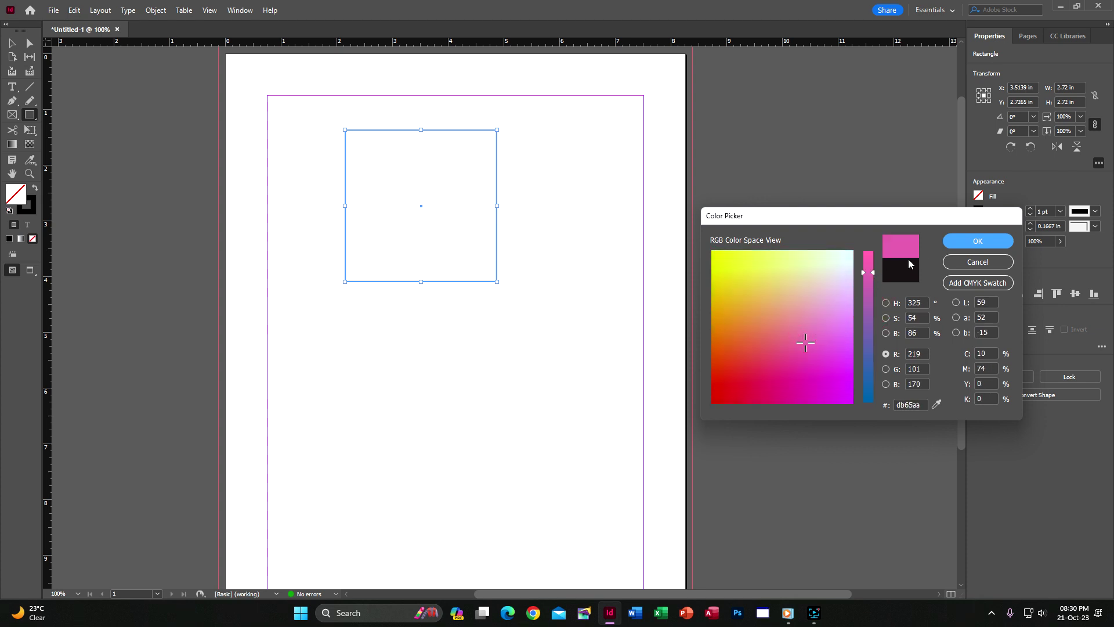
{"action": "left_click", "coordinate": [978, 241]}
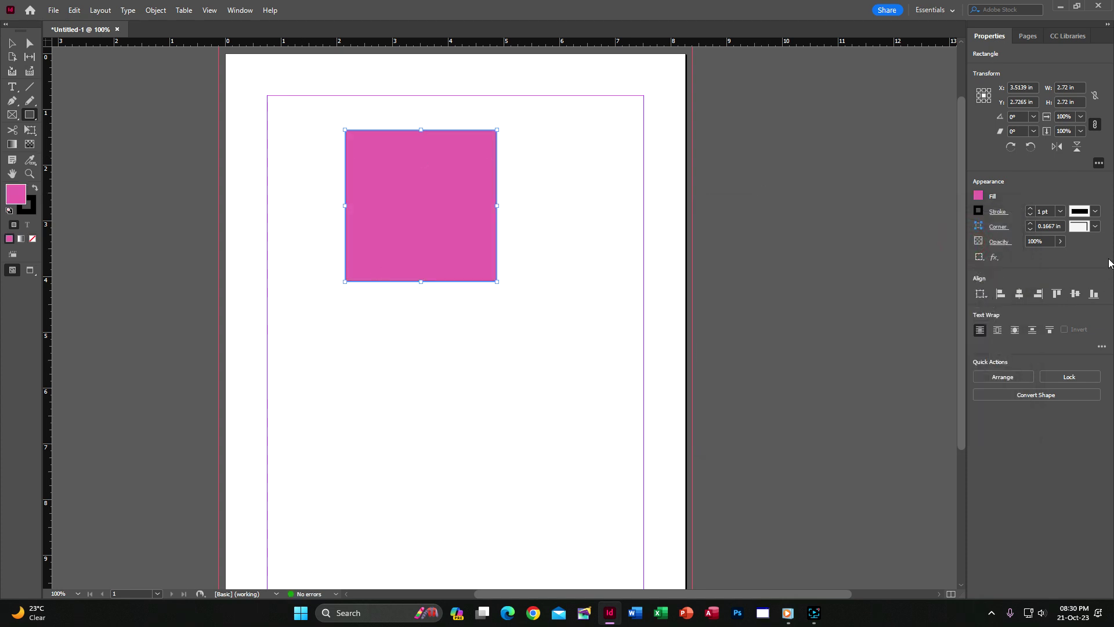
{"action": "key", "text": "slash"}
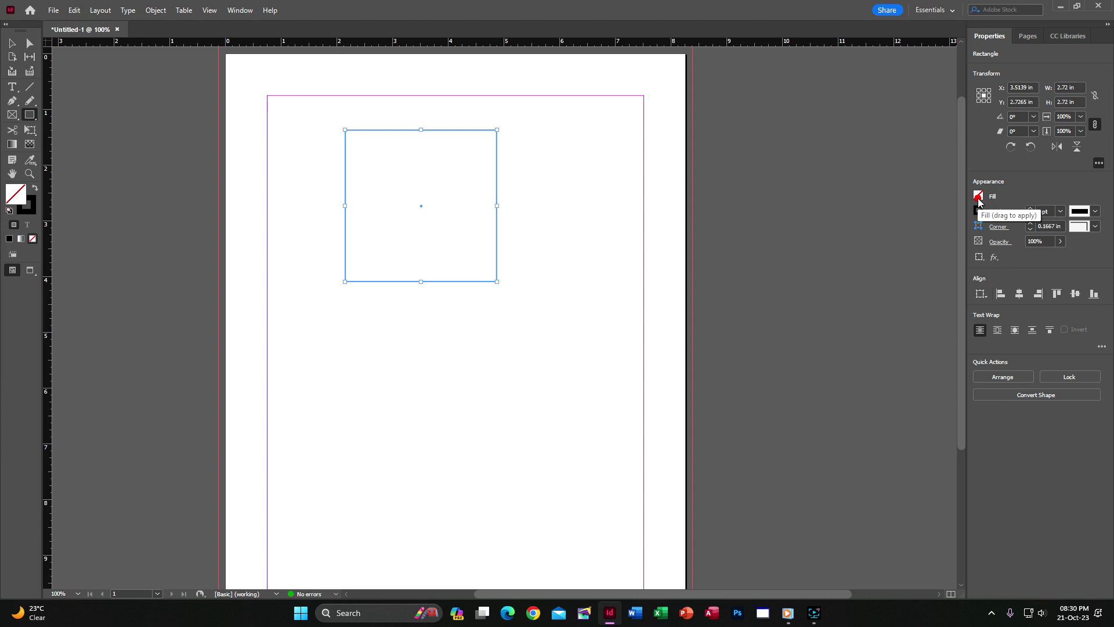
Fill the square with the cyan swatch C=100 M=0 Y=0 K=0.
{"action": "left_click", "coordinate": [978, 197]}
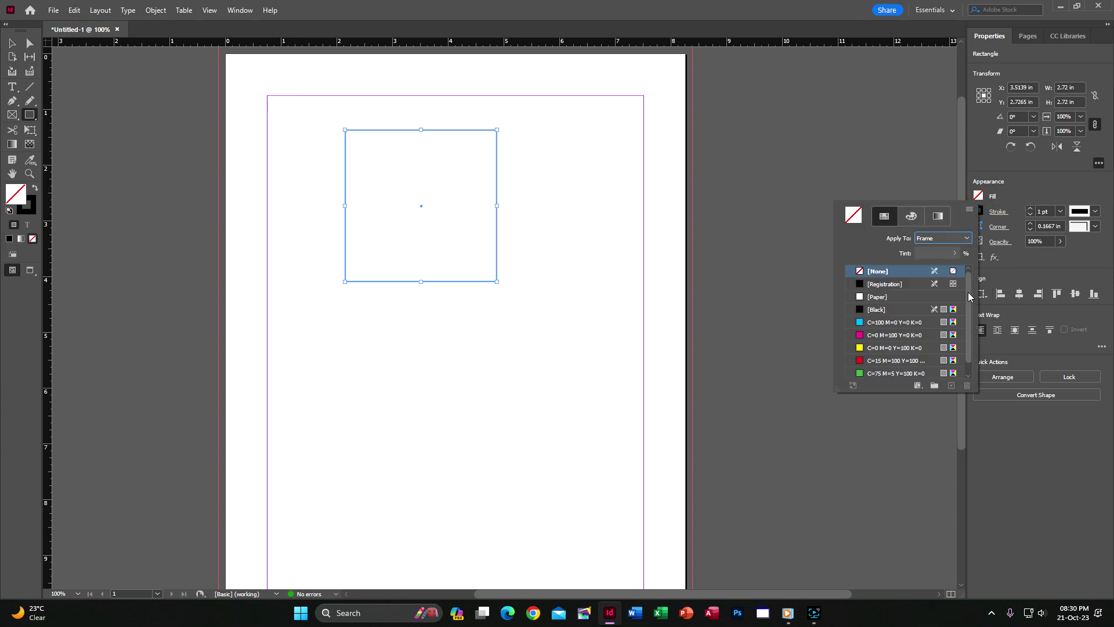
{"action": "scroll", "coordinate": [971, 297], "scroll_direction": "down", "scroll_amount": 1}
{"action": "scroll", "coordinate": [970, 299], "scroll_direction": "up", "scroll_amount": 1}
{"action": "double_click", "coordinate": [853, 215]}
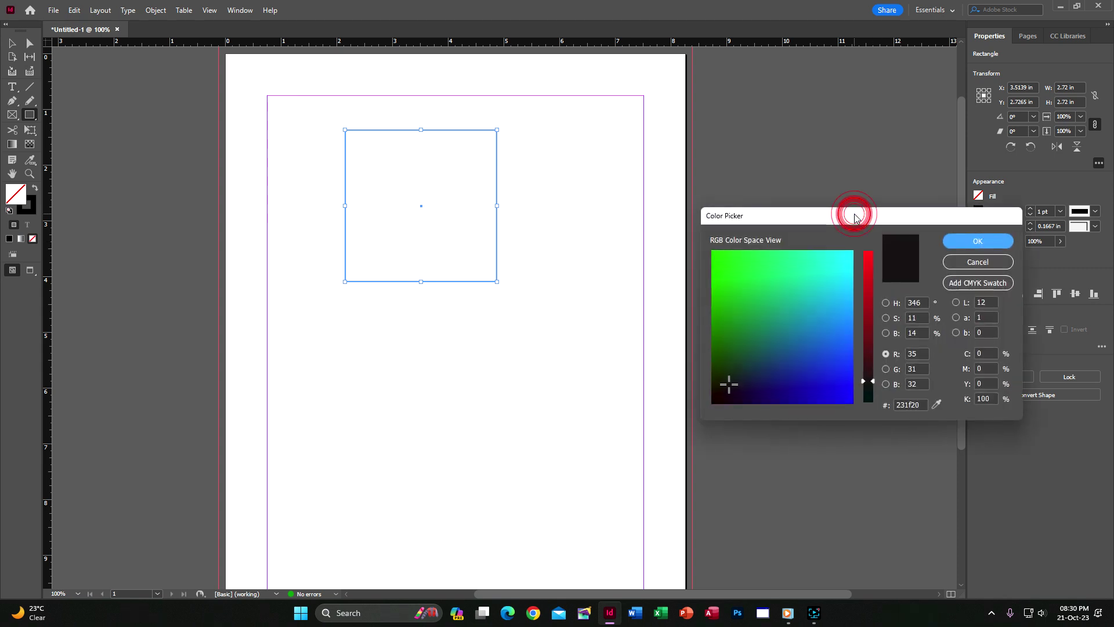
{"action": "left_click", "coordinate": [976, 263]}
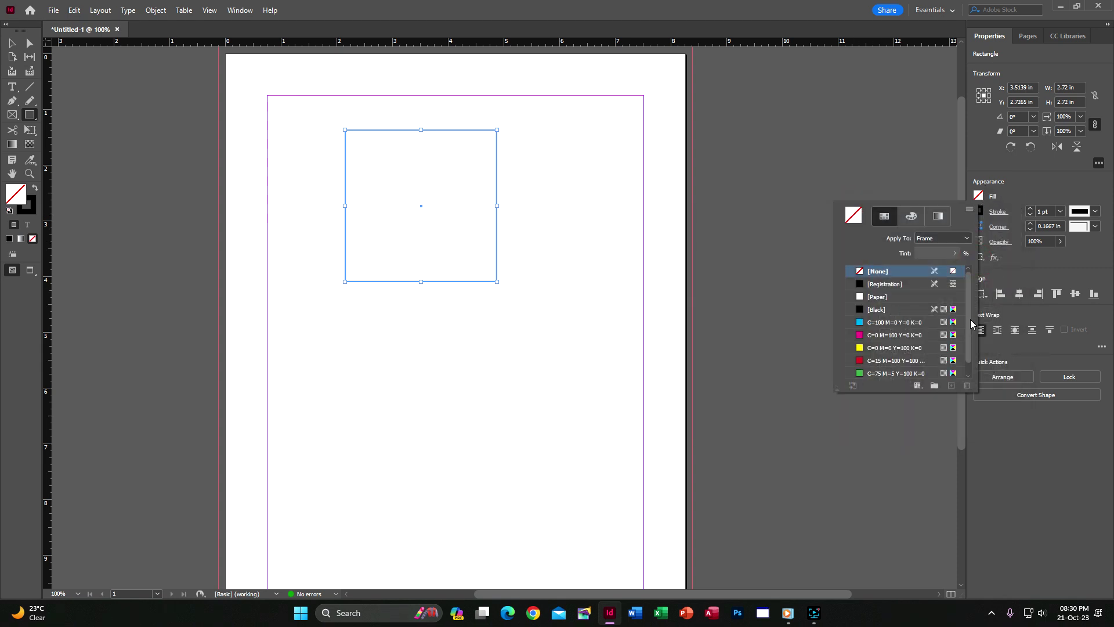
{"action": "left_click_drag", "start_coordinate": [970, 319], "coordinate": [916, 349]}
{"action": "left_click", "coordinate": [916, 348]}
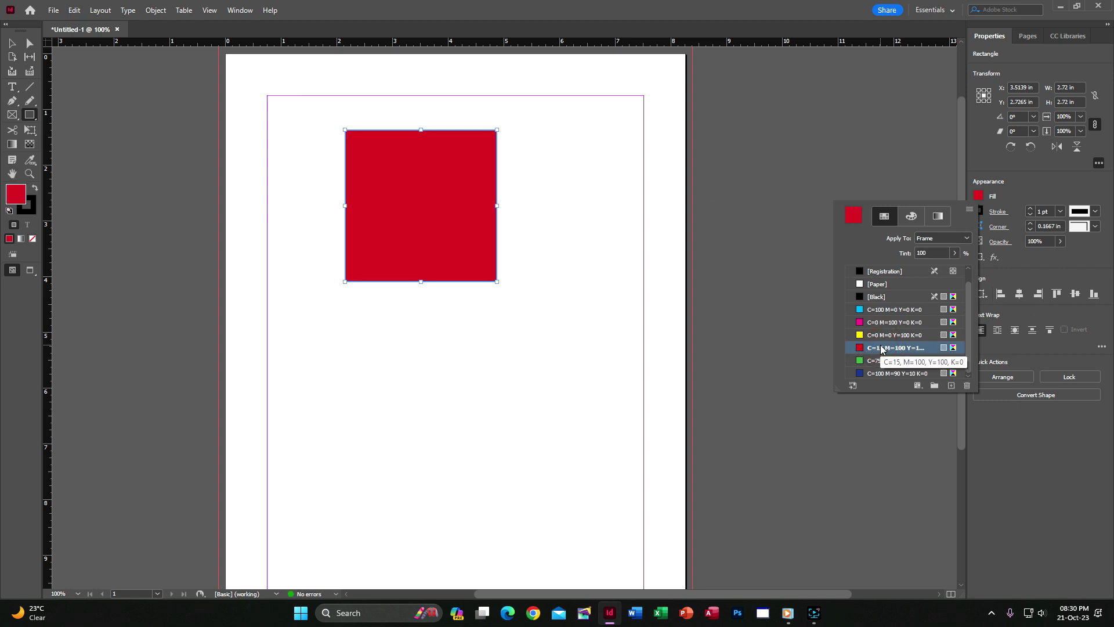
{"action": "left_click", "coordinate": [864, 309]}
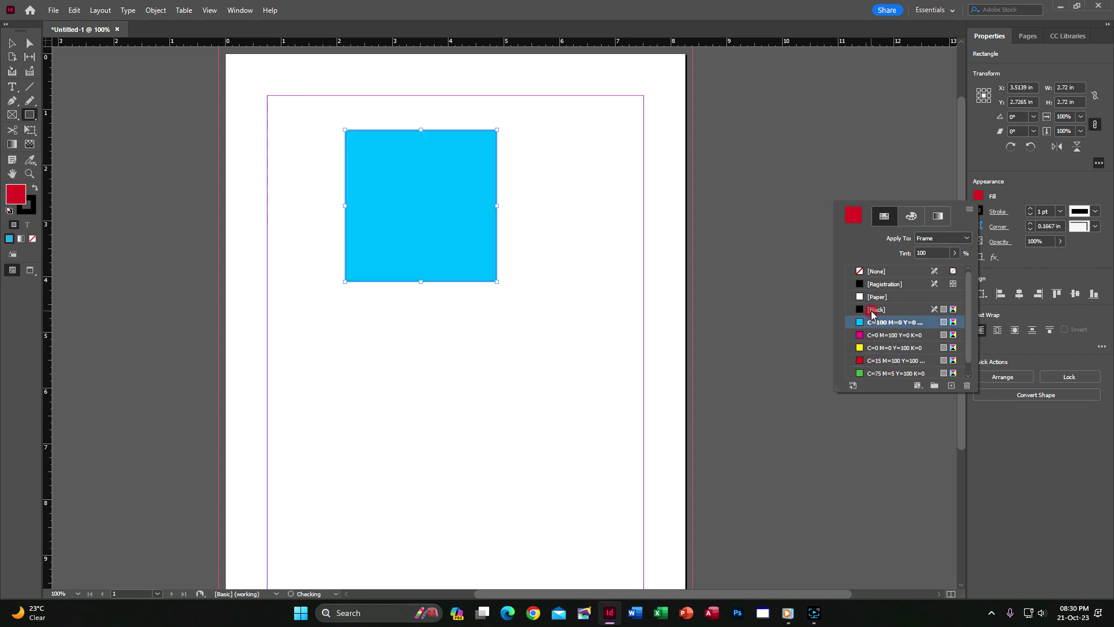
{"action": "left_click", "coordinate": [14, 46]}
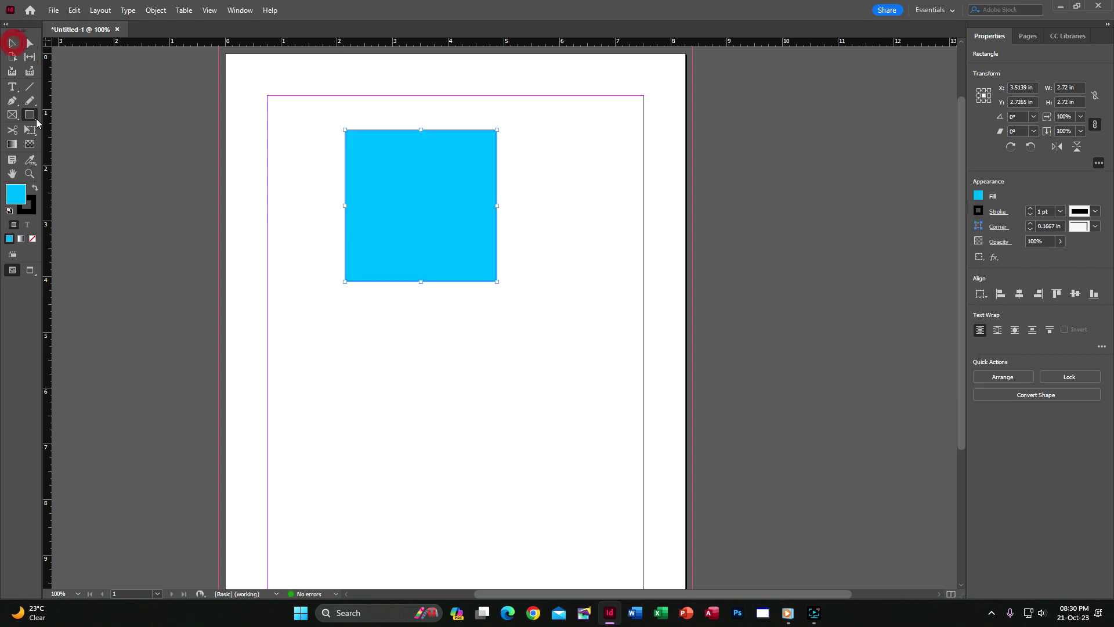
Apply the magenta swatch C=0 M=100 Y=0 K=0 to the square's stroke and deselect the square.
{"action": "left_click", "coordinate": [35, 207]}
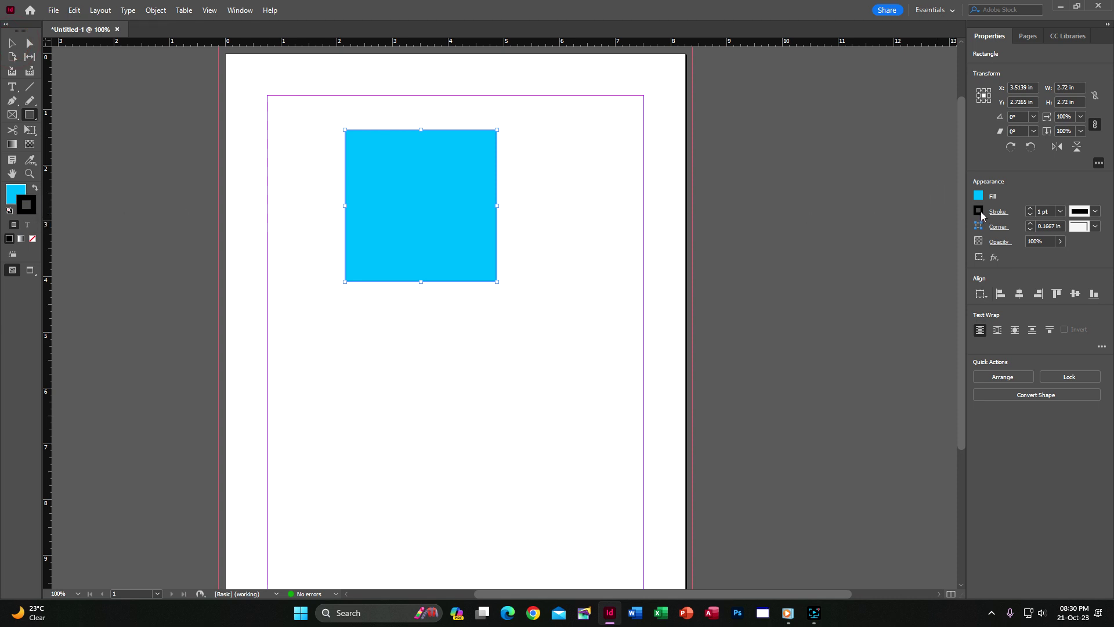
{"action": "double_click", "coordinate": [33, 208]}
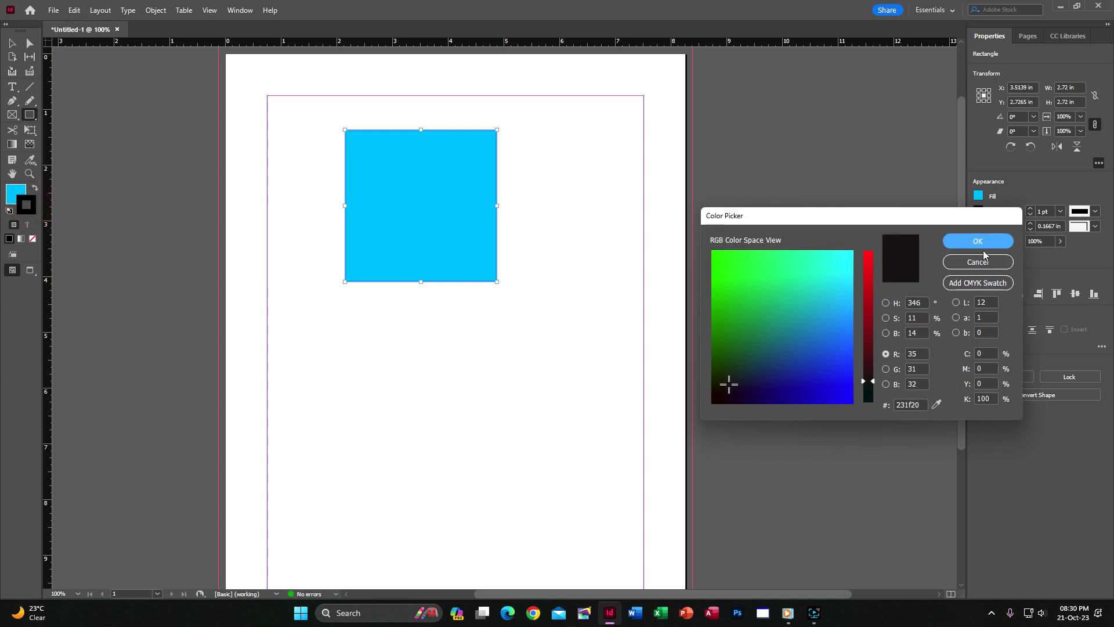
{"action": "left_click", "coordinate": [983, 259]}
{"action": "left_click", "coordinate": [978, 211]}
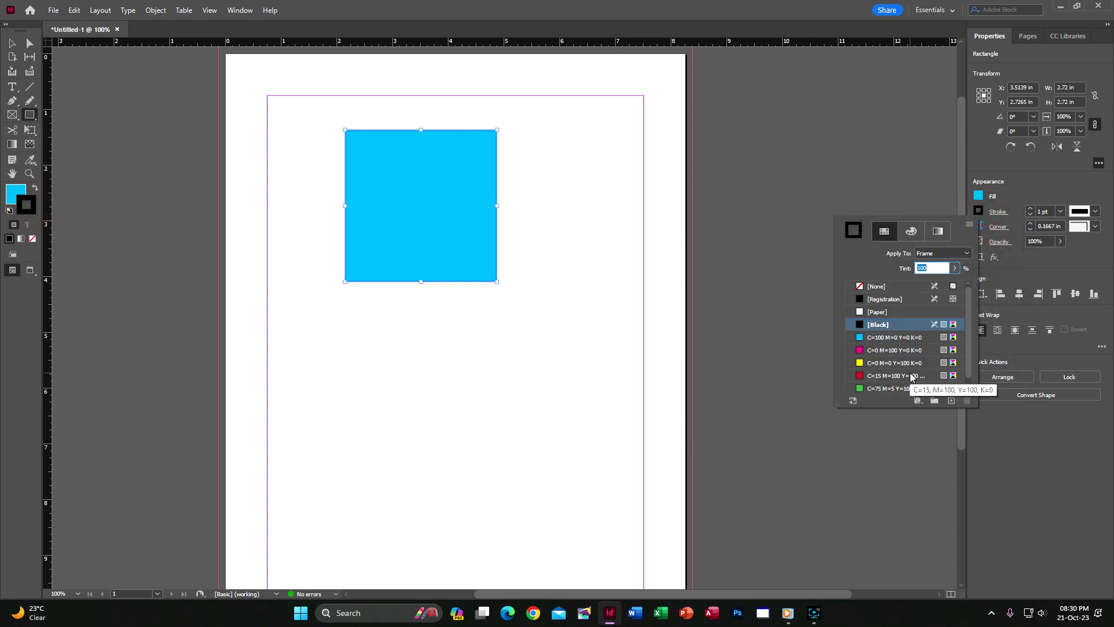
{"action": "left_click", "coordinate": [893, 350]}
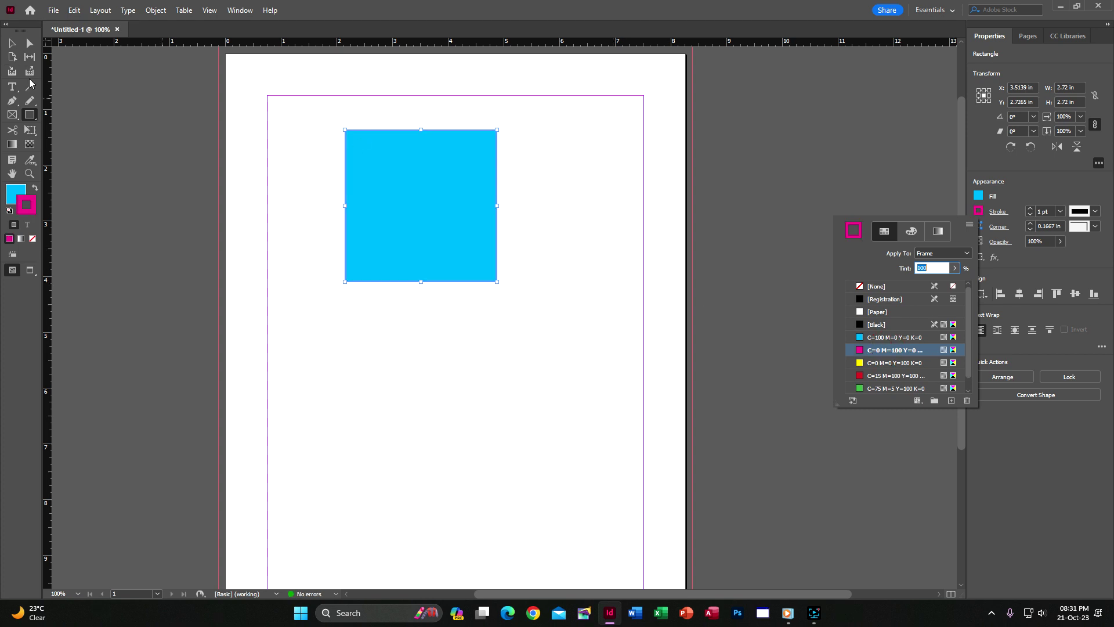
{"action": "key", "text": "Escape"}
{"action": "left_click", "coordinate": [635, 220]}
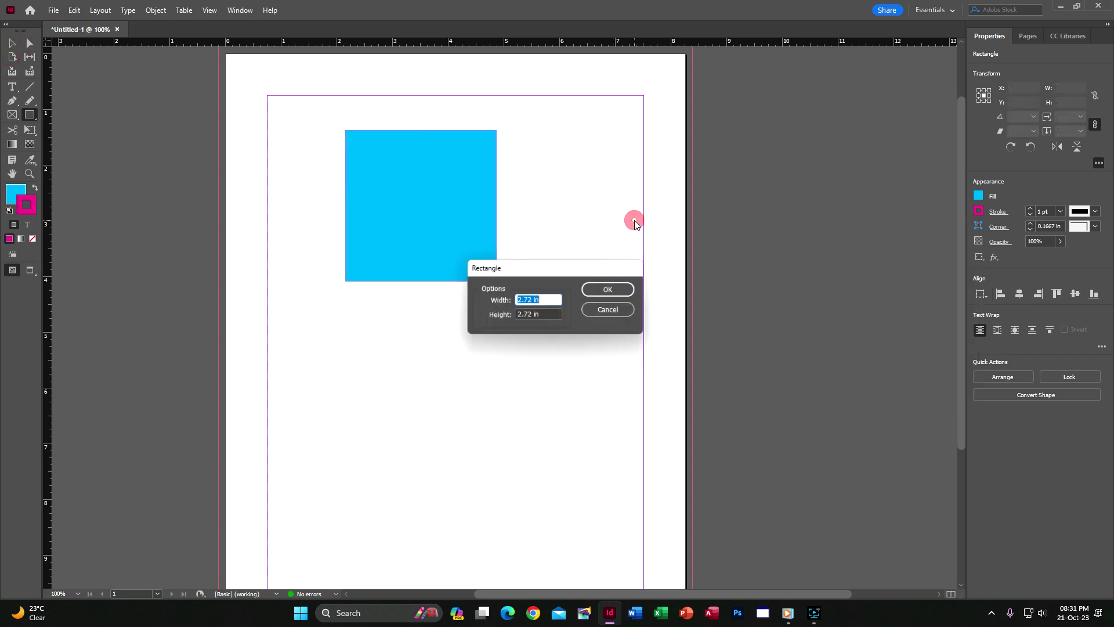
{"action": "left_click", "coordinate": [611, 312]}
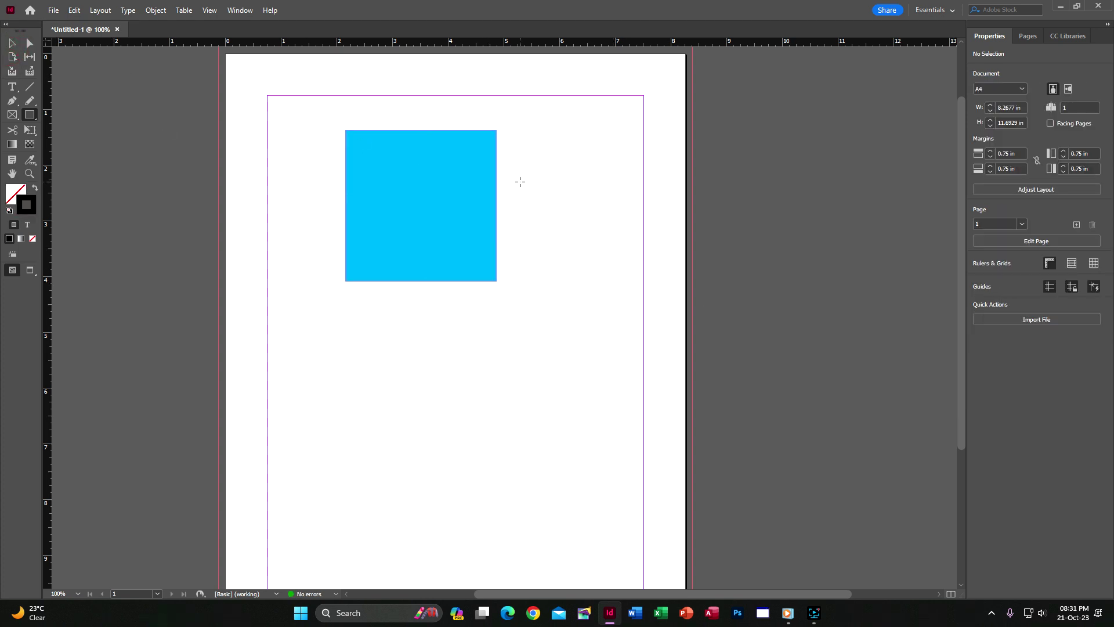
Select the square, increase its stroke weight to 4 pt, and deselect it.
{"action": "left_click", "coordinate": [12, 43]}
{"action": "left_click", "coordinate": [376, 137]}
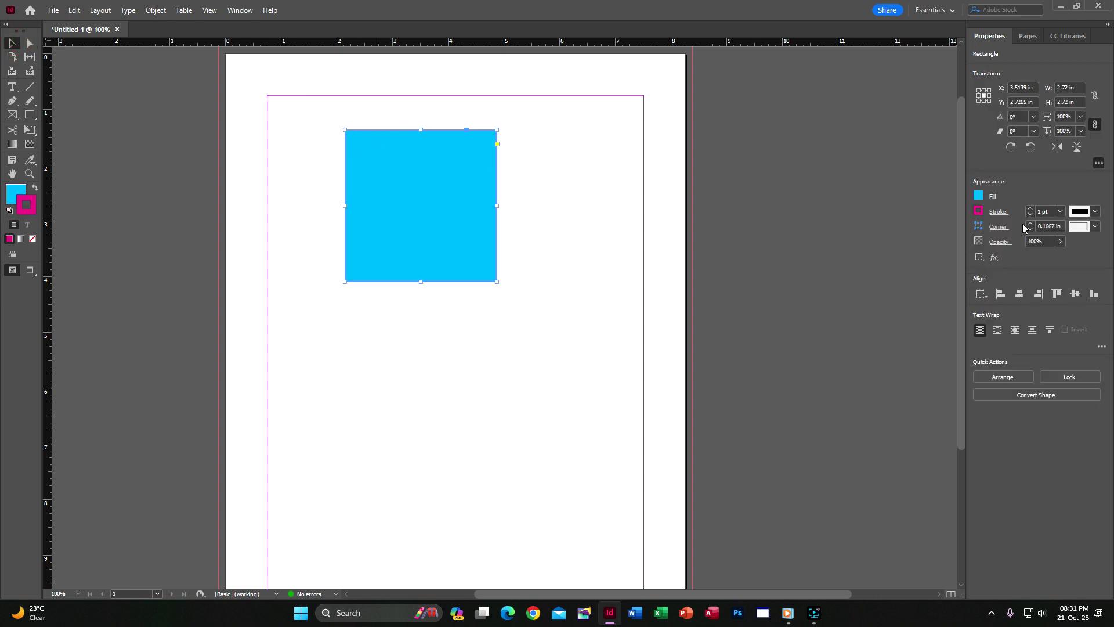
{"action": "left_click", "coordinate": [1031, 207]}
{"action": "left_click", "coordinate": [1030, 207]}
{"action": "left_click", "coordinate": [1031, 208]}
{"action": "left_click", "coordinate": [569, 212]}
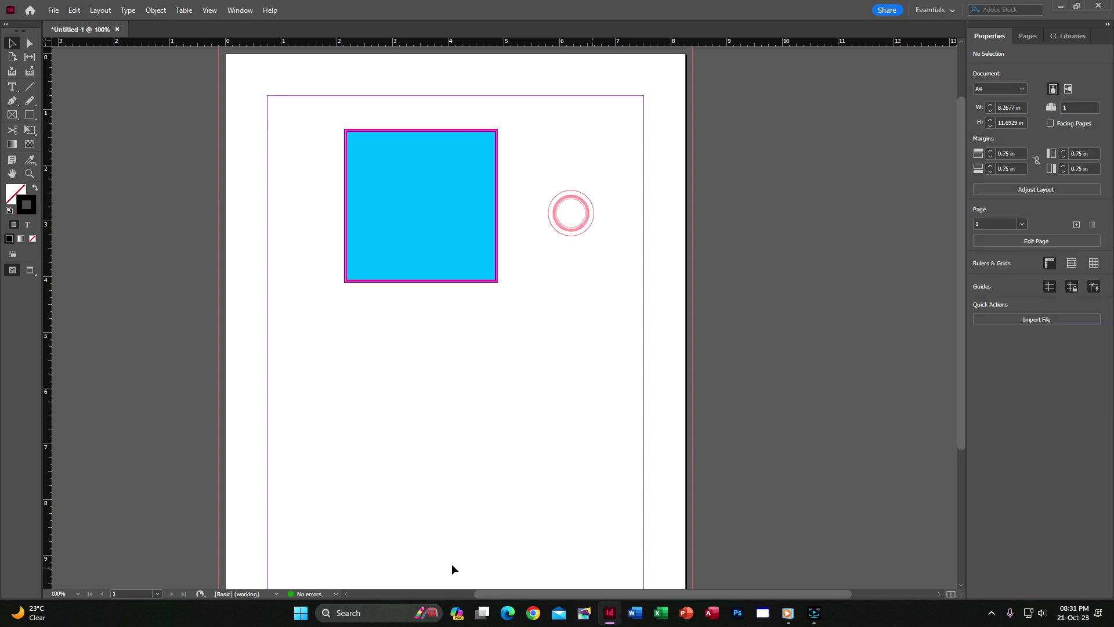
Look up the frame edge display options, hide the frame edges, and show them again.
{"action": "left_click", "coordinate": [209, 10]}
{"action": "mouse_move", "coordinate": [249, 236]}
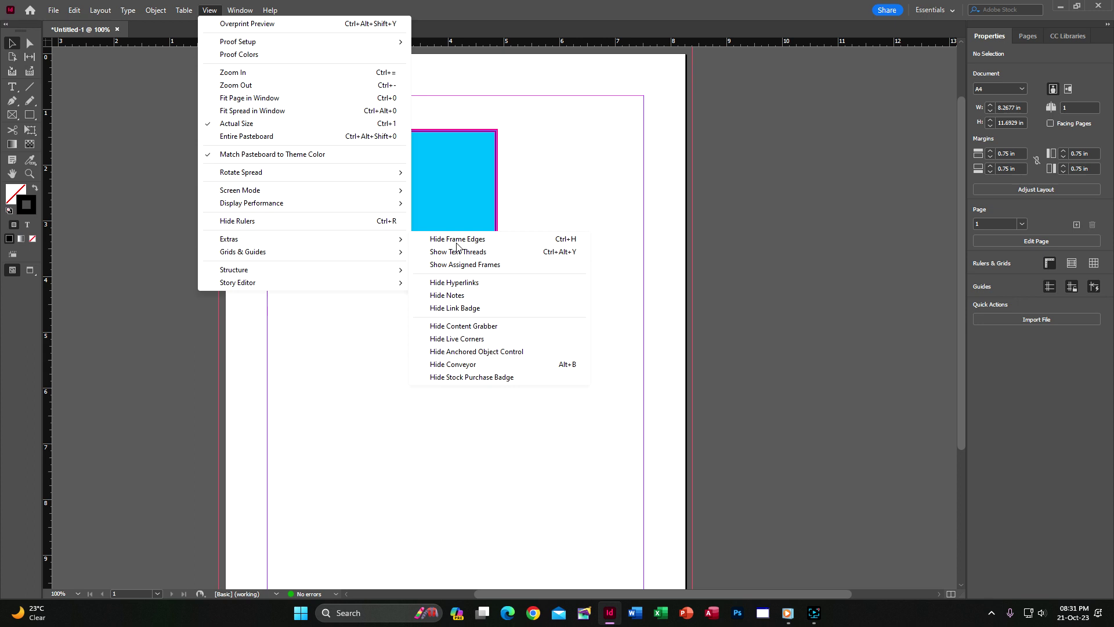
{"action": "left_click", "coordinate": [764, 218]}
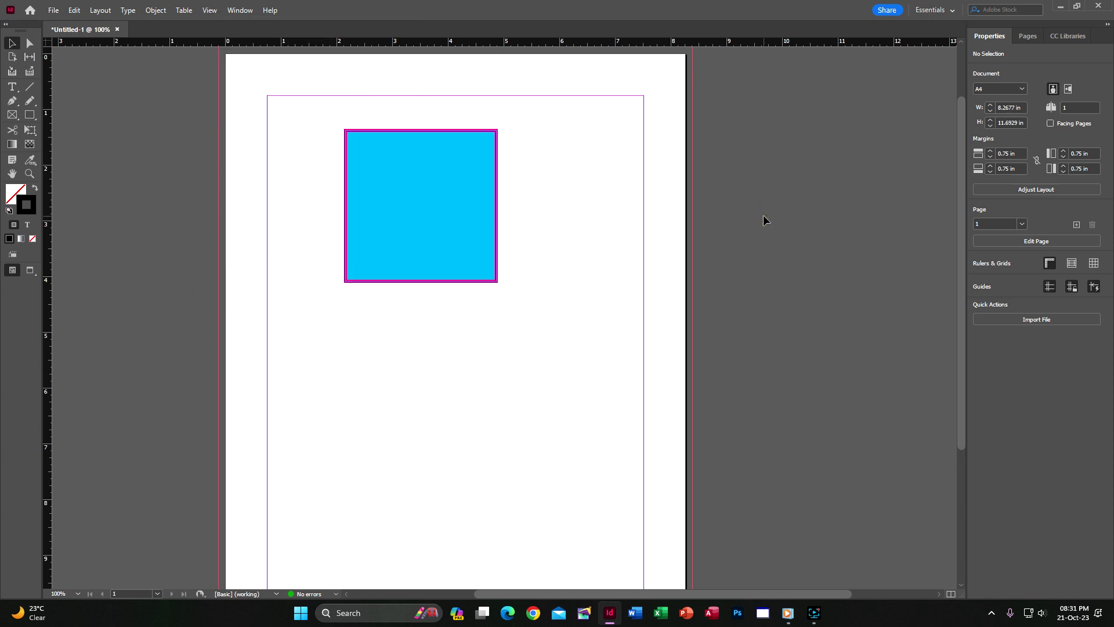
{"action": "key", "text": "ctrl+h"}
{"action": "key", "text": "ctrl+h"}
Move the square down and slightly right, centring it at about X 3.67 in, Y 3.29 in, and deselect it.
{"action": "left_click", "coordinate": [441, 129]}
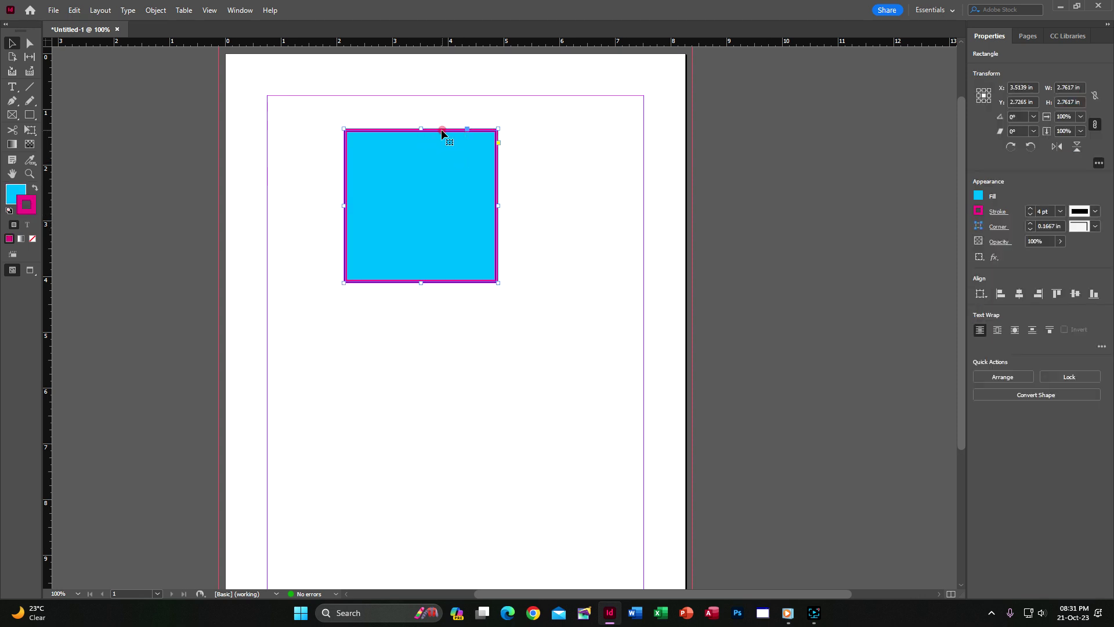
{"action": "left_click_drag", "start_coordinate": [441, 129], "coordinate": [461, 181]}
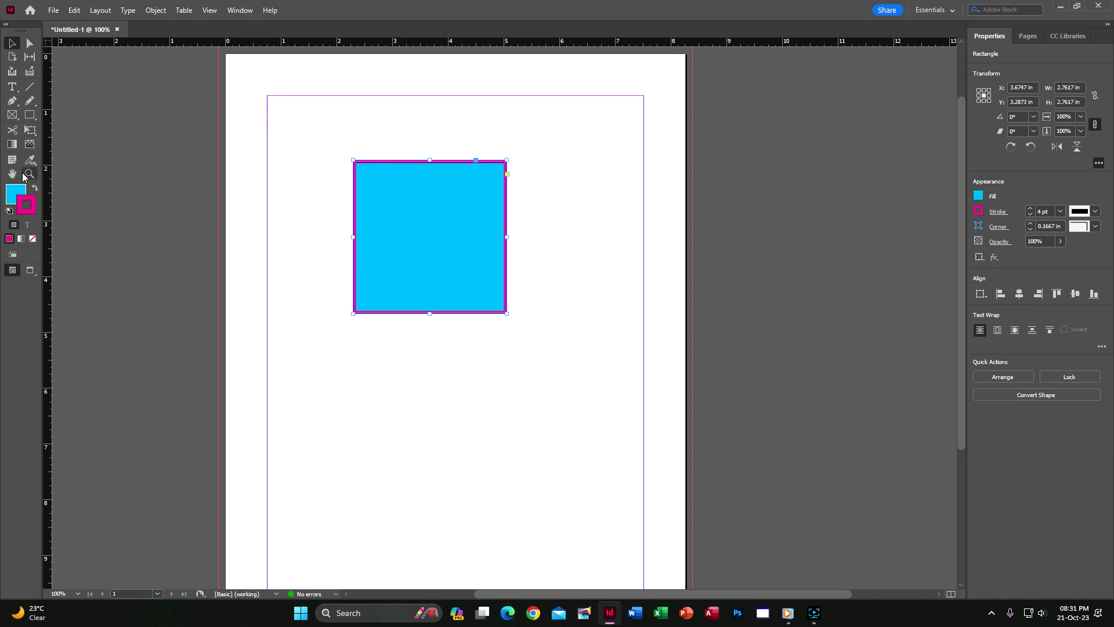
{"action": "left_click", "coordinate": [13, 130]}
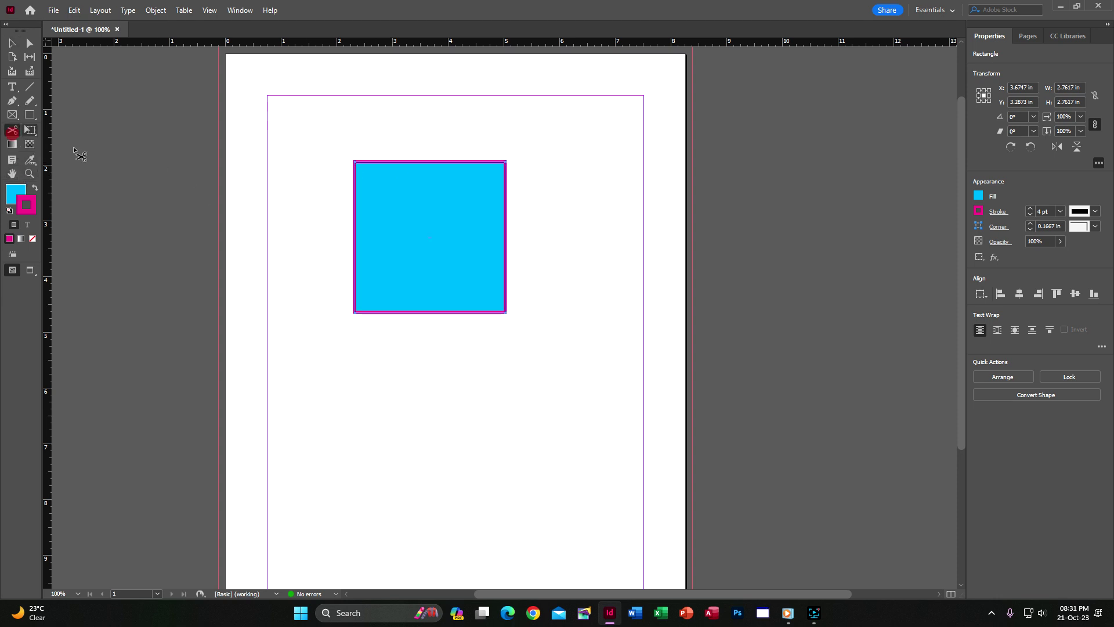
{"action": "left_click", "coordinate": [12, 43]}
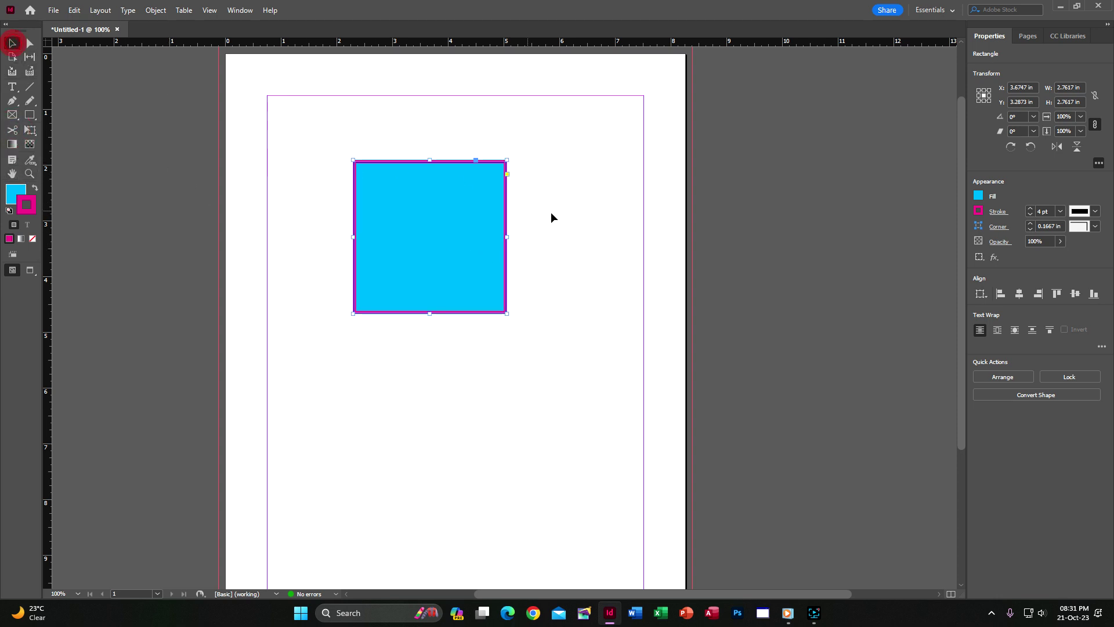
{"action": "left_click", "coordinate": [579, 212]}
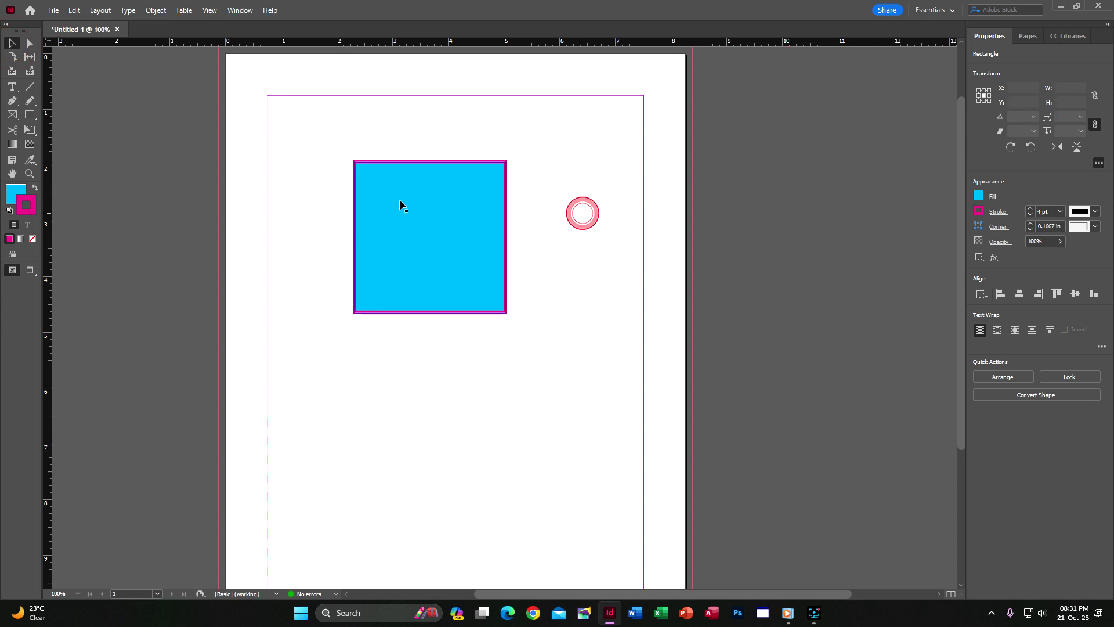
Cut off the square's upper-right corner with the Scissors tool, move the triangle to about X 4.50 in, Y 2.30 in, and deselect it.
{"action": "left_click", "coordinate": [14, 133]}
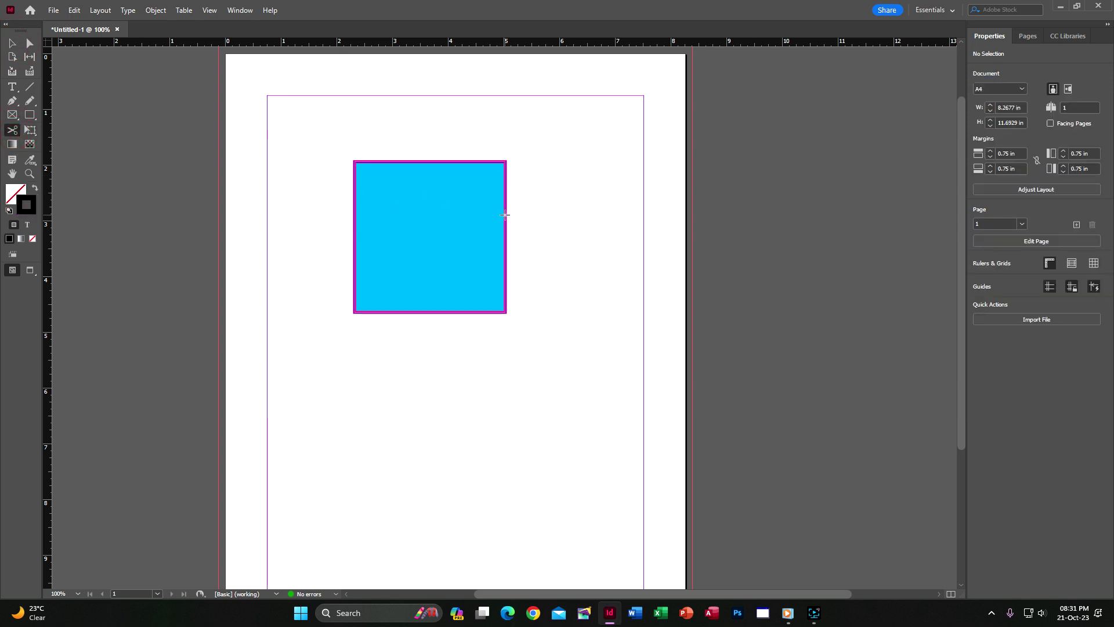
{"action": "left_click", "coordinate": [505, 224]}
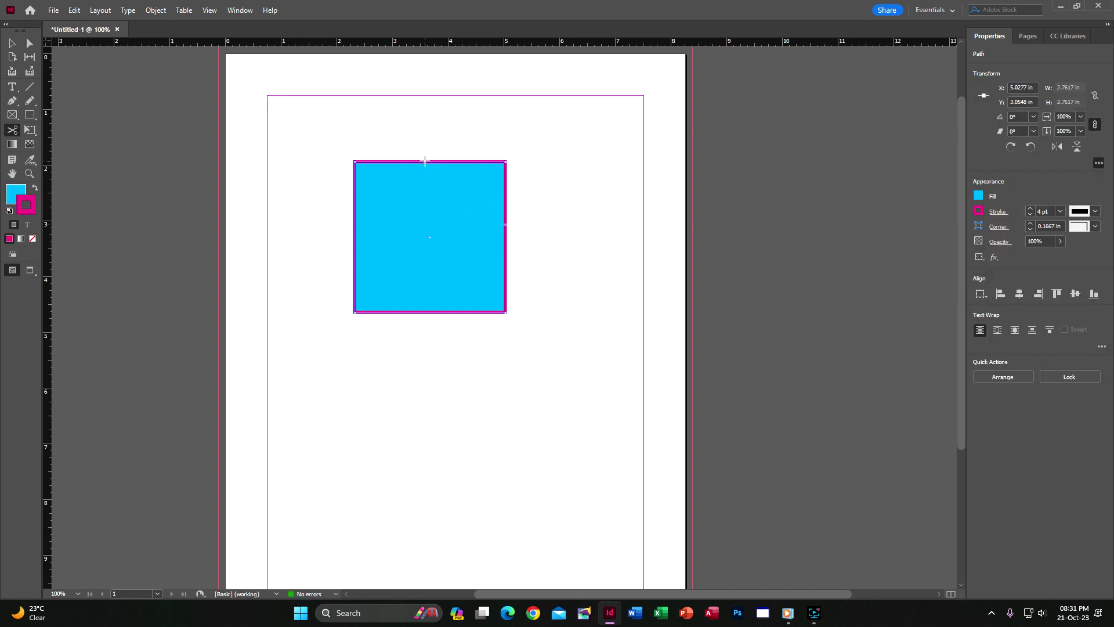
{"action": "left_click", "coordinate": [425, 160]}
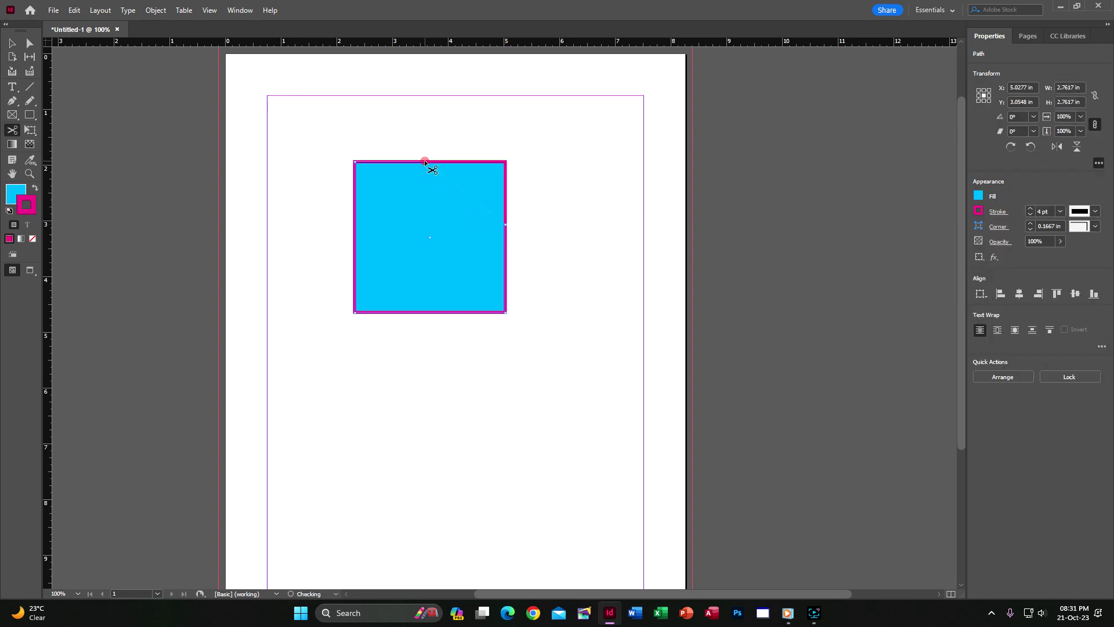
{"action": "left_click", "coordinate": [10, 44]}
{"action": "left_click_drag", "start_coordinate": [470, 180], "coordinate": [496, 174]}
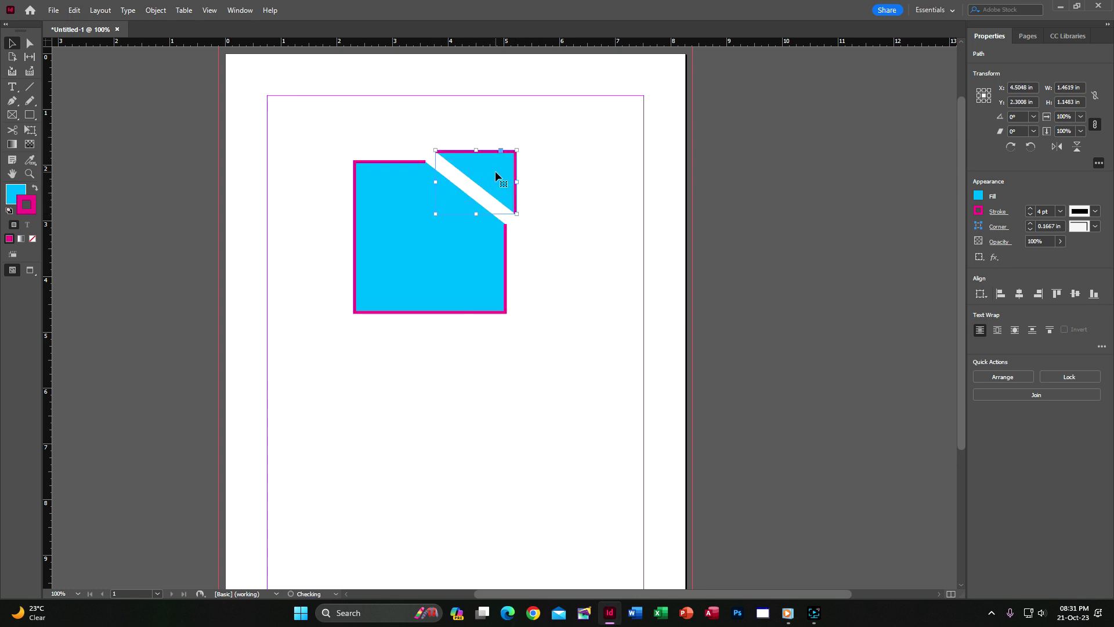
{"action": "left_click", "coordinate": [563, 195]}
Try cutting the main piece on its left and bottom edges with the Scissors tool, and undo both cuts.
{"action": "left_click", "coordinate": [490, 252]}
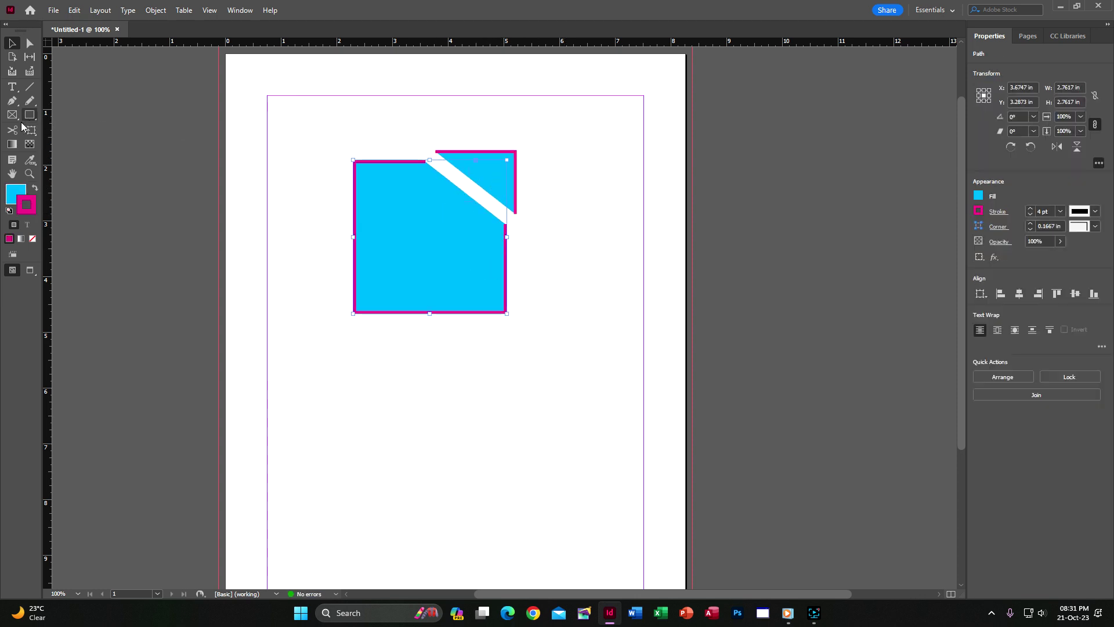
{"action": "left_click", "coordinate": [13, 129]}
{"action": "left_click", "coordinate": [355, 253]}
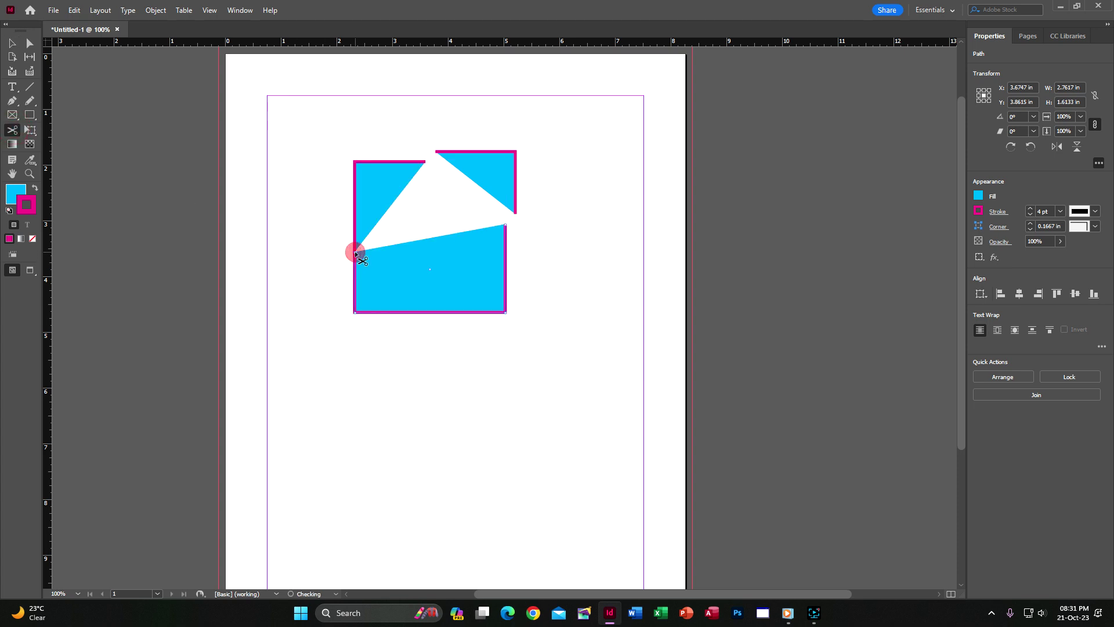
{"action": "left_click", "coordinate": [416, 312]}
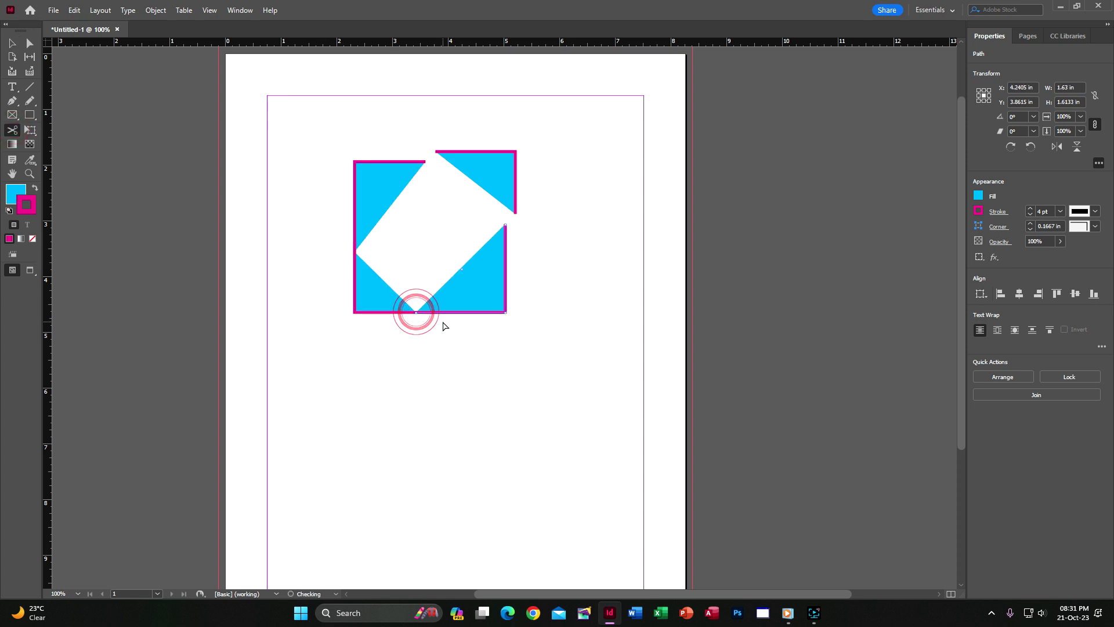
{"action": "key", "text": "ctrl+z"}
{"action": "key", "text": "ctrl+z"}
Close the path of the main piece with the Close Path command, then deselect and reselect the piece.
{"action": "left_click", "coordinate": [11, 43]}
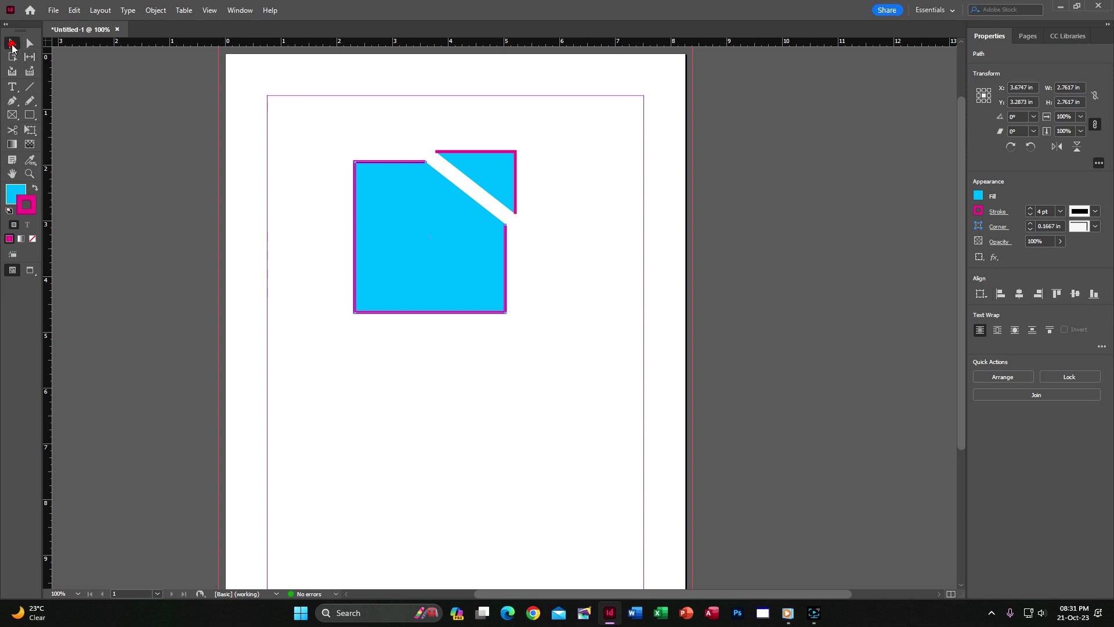
{"action": "left_click", "coordinate": [386, 189]}
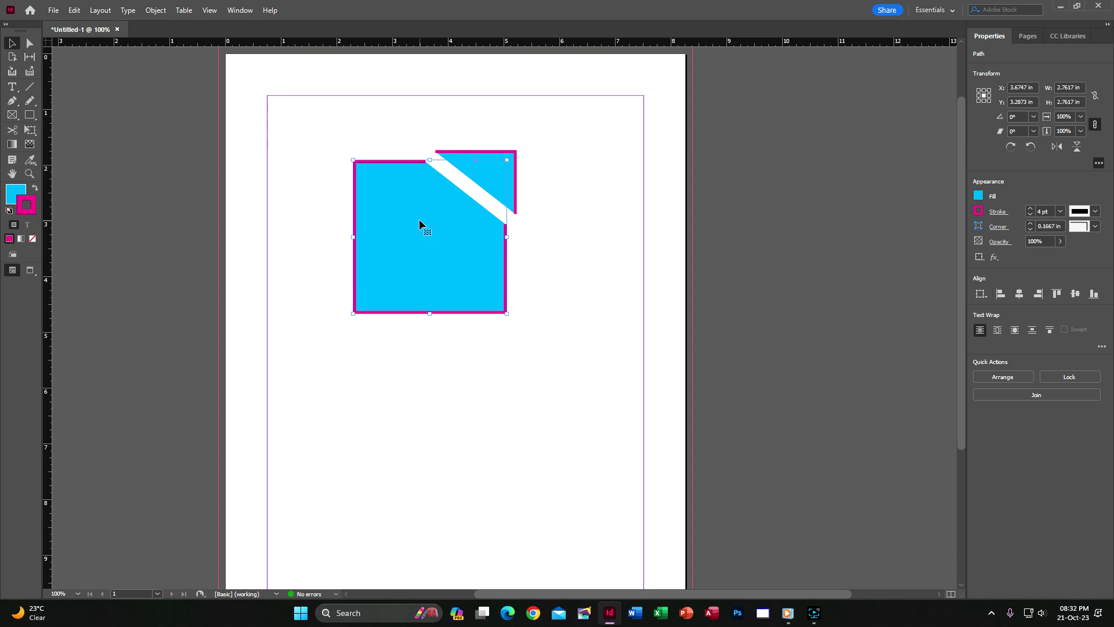
{"action": "left_click", "coordinate": [156, 11]}
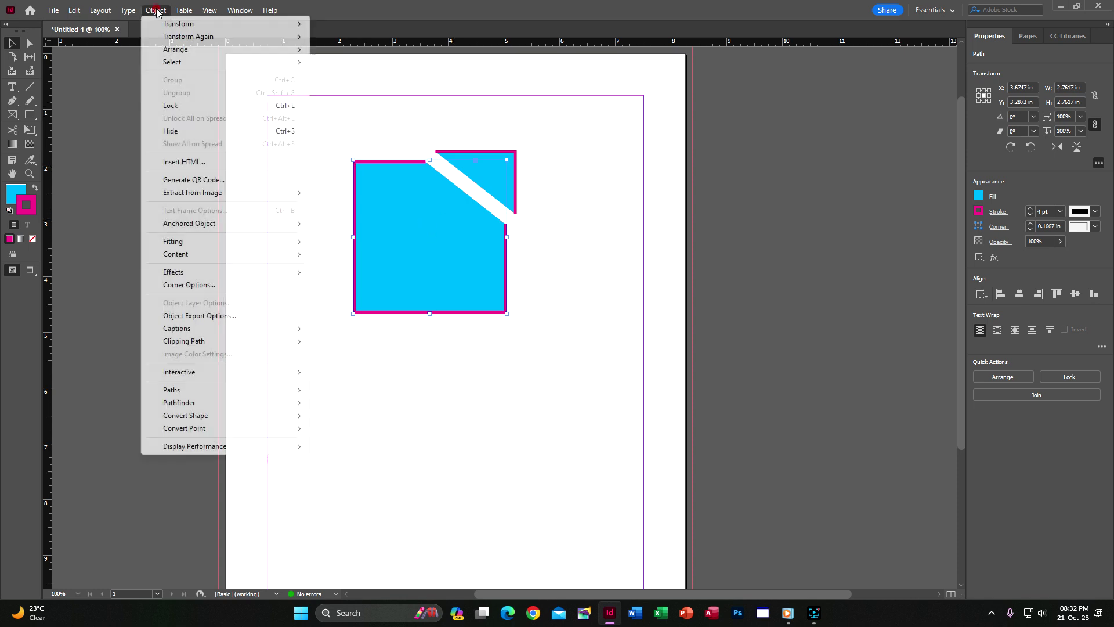
{"action": "left_click", "coordinate": [190, 389]}
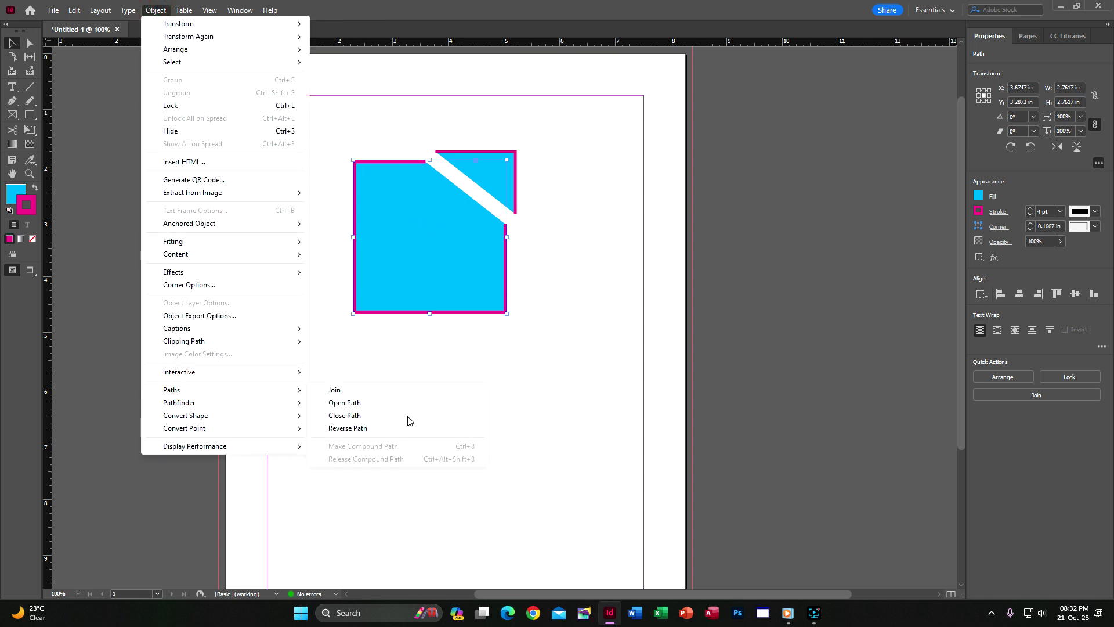
{"action": "left_click", "coordinate": [404, 416]}
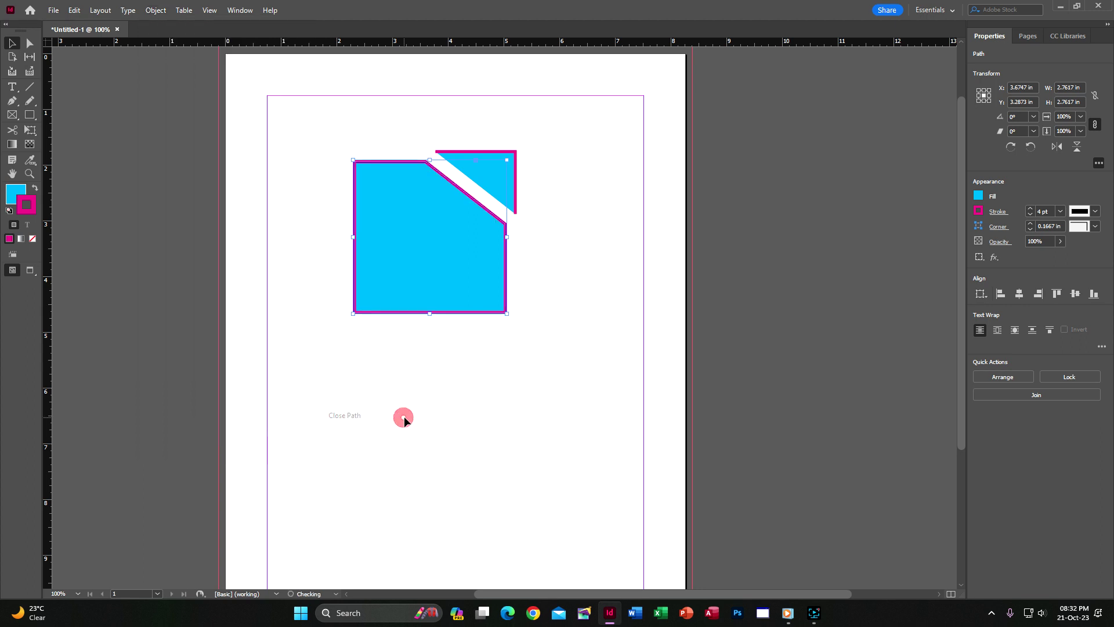
{"action": "left_click", "coordinate": [512, 311]}
{"action": "left_click", "coordinate": [506, 280]}
Cut off the main piece's lower-left corner with the Scissors tool and move the triangle to about X 2.61 in, Y 4.47 in.
{"action": "left_click", "coordinate": [12, 129]}
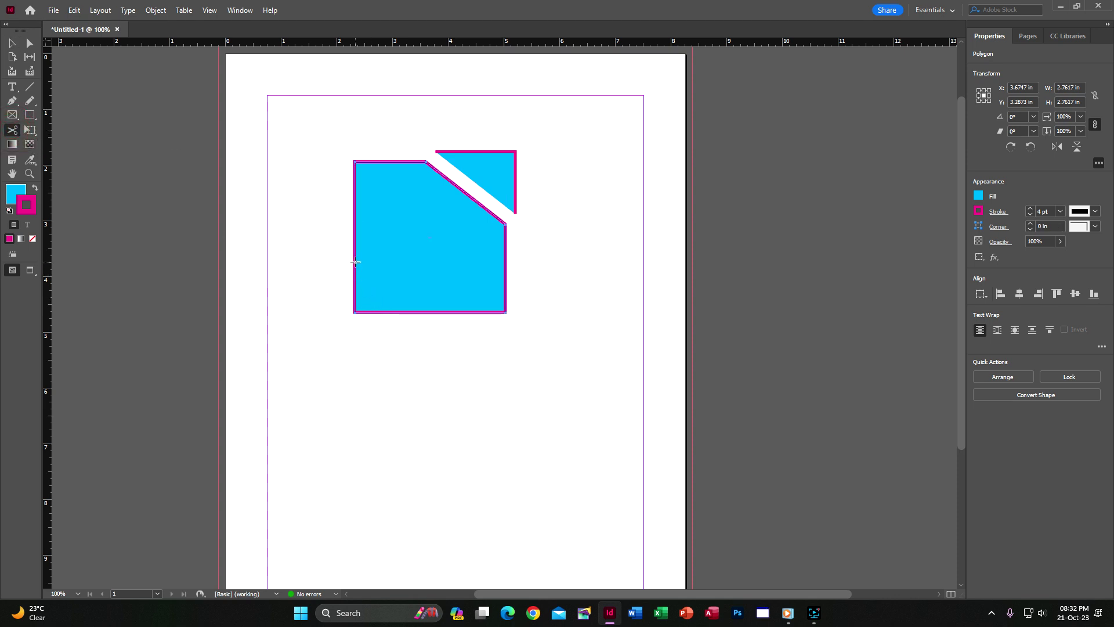
{"action": "left_click", "coordinate": [355, 261]}
{"action": "left_click", "coordinate": [411, 314]}
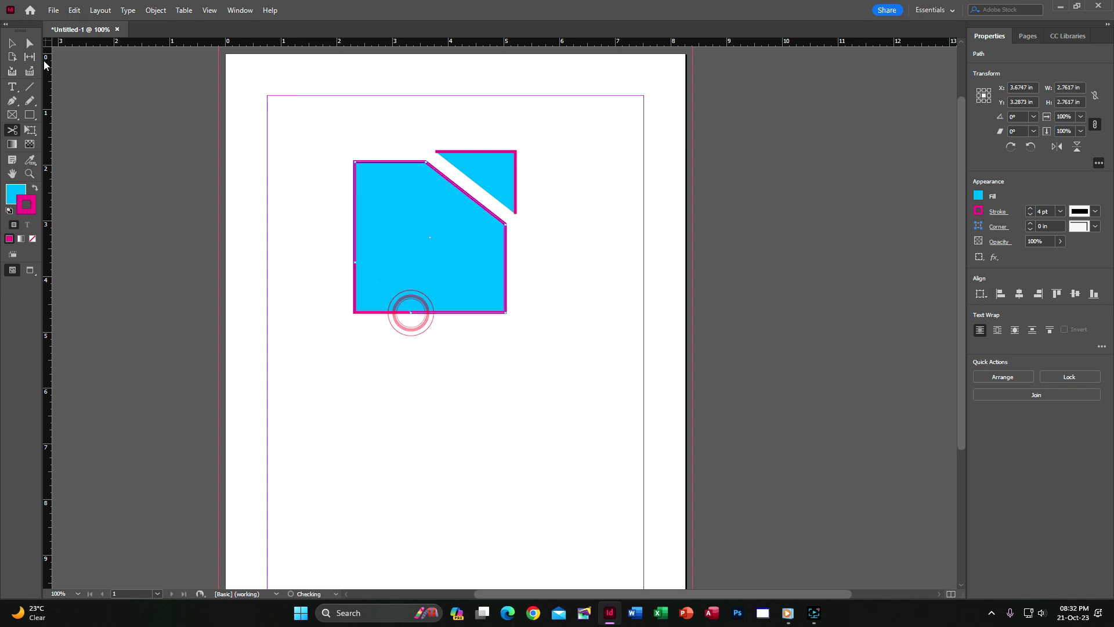
{"action": "left_click", "coordinate": [11, 43]}
{"action": "left_click", "coordinate": [367, 305]}
{"action": "mouse_move", "coordinate": [367, 306]}
{"action": "left_mouse_down"}
{"action": "mouse_move", "coordinate": [350, 429]}
{"action": "mouse_move", "coordinate": [364, 325]}
{"action": "mouse_move", "coordinate": [383, 312]}
{"action": "left_mouse_up"}
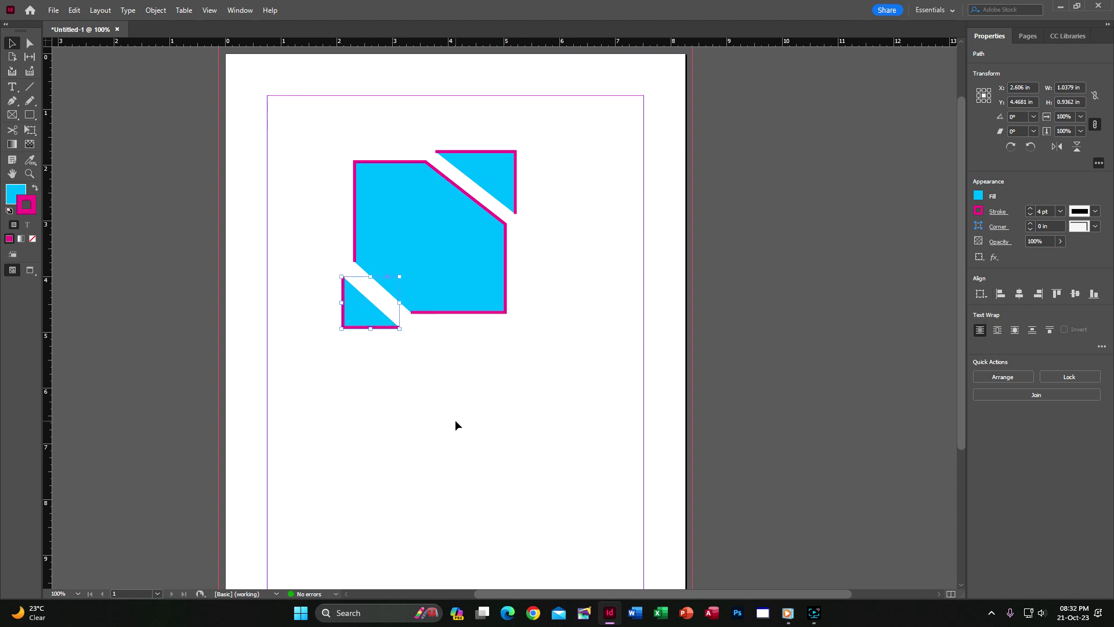
Try extending the lower-left triangle's open path with the Pen tool to the main piece's top-left corner, and undo it.
{"action": "left_click", "coordinate": [12, 101]}
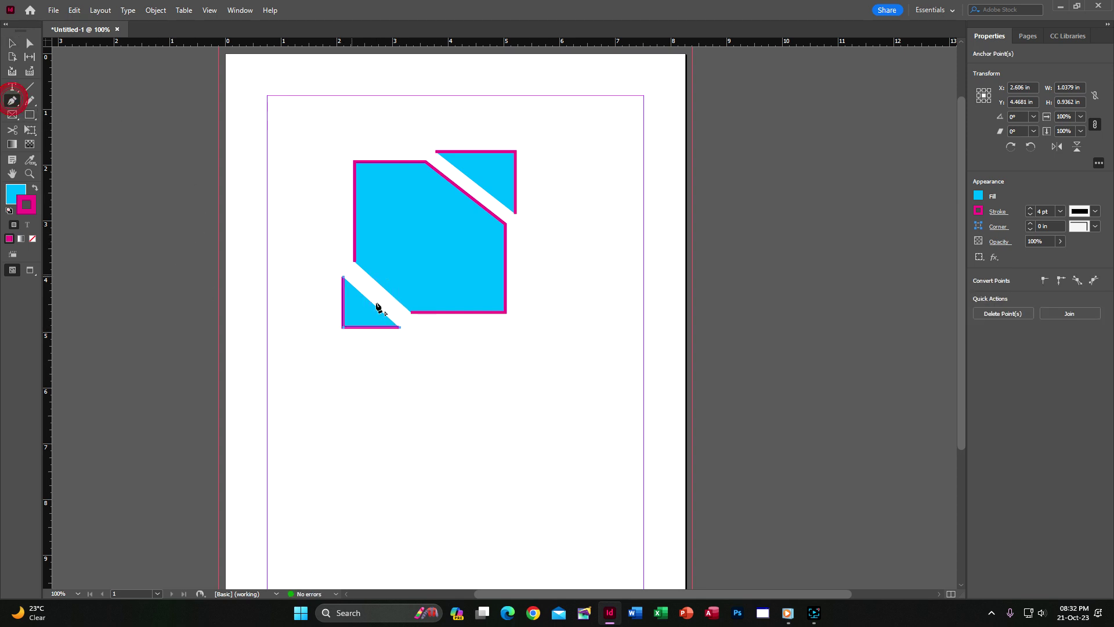
{"action": "left_click", "coordinate": [399, 328]}
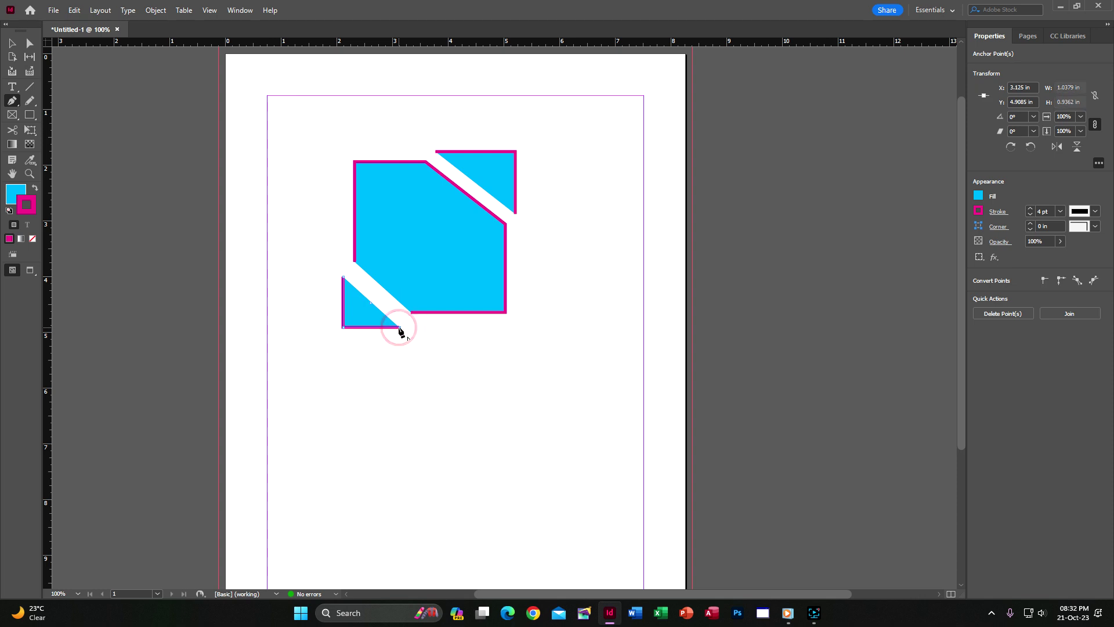
{"action": "left_click", "coordinate": [359, 162]}
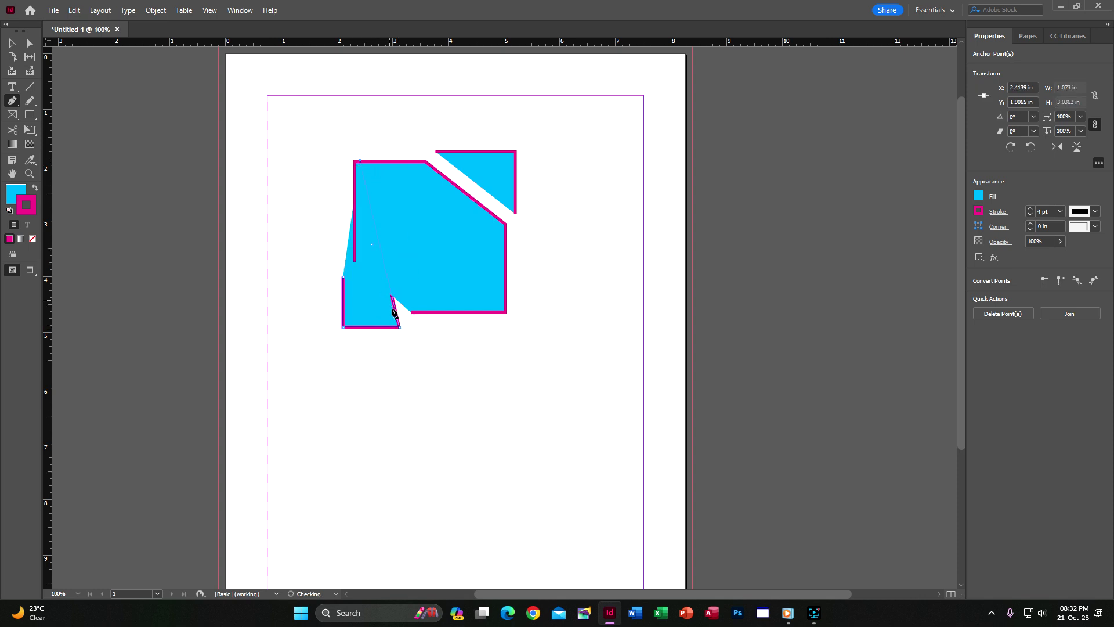
{"action": "key", "text": "ctrl+z"}
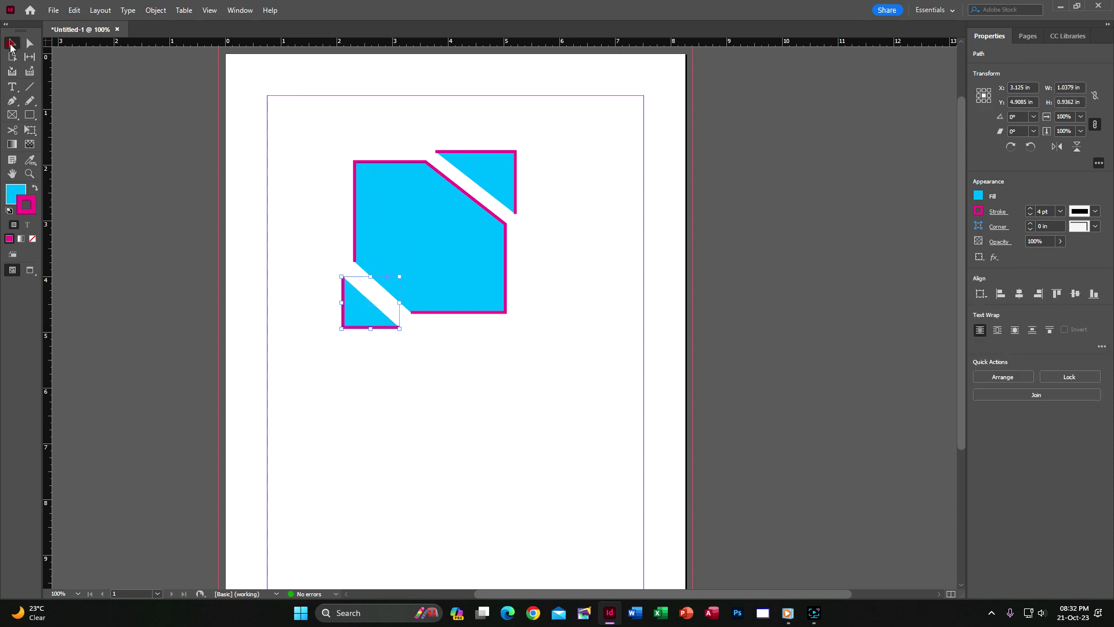
Select the main piece and move it down and right, centring it at about X 5.09 in, Y 6.21 in.
{"action": "left_click", "coordinate": [12, 43]}
{"action": "left_click", "coordinate": [388, 165]}
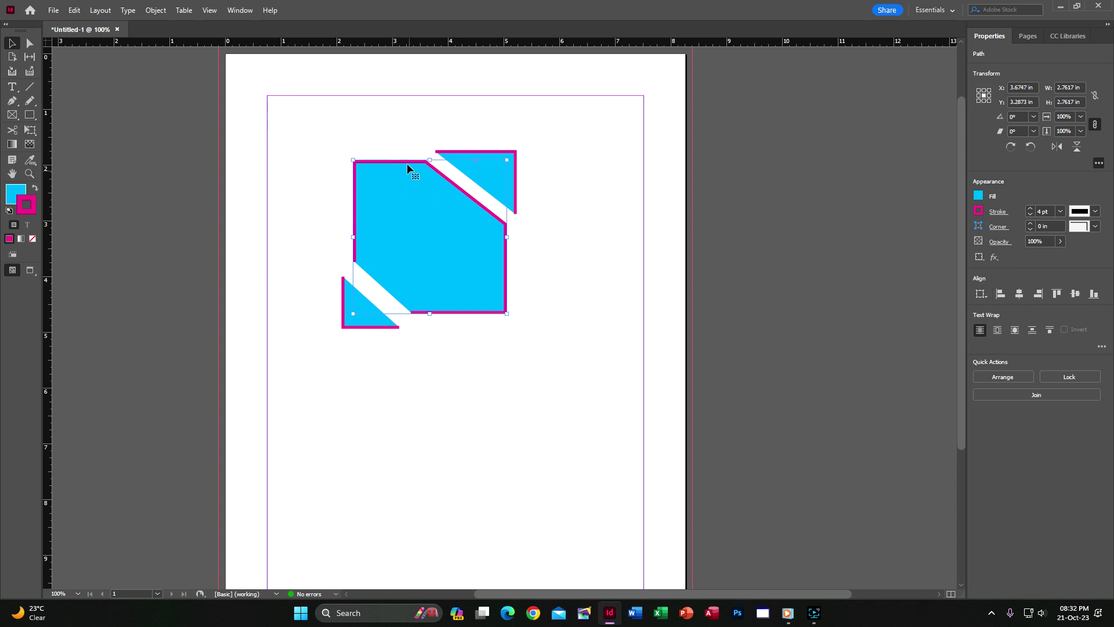
{"action": "left_click_drag", "start_coordinate": [408, 168], "coordinate": [490, 324]}
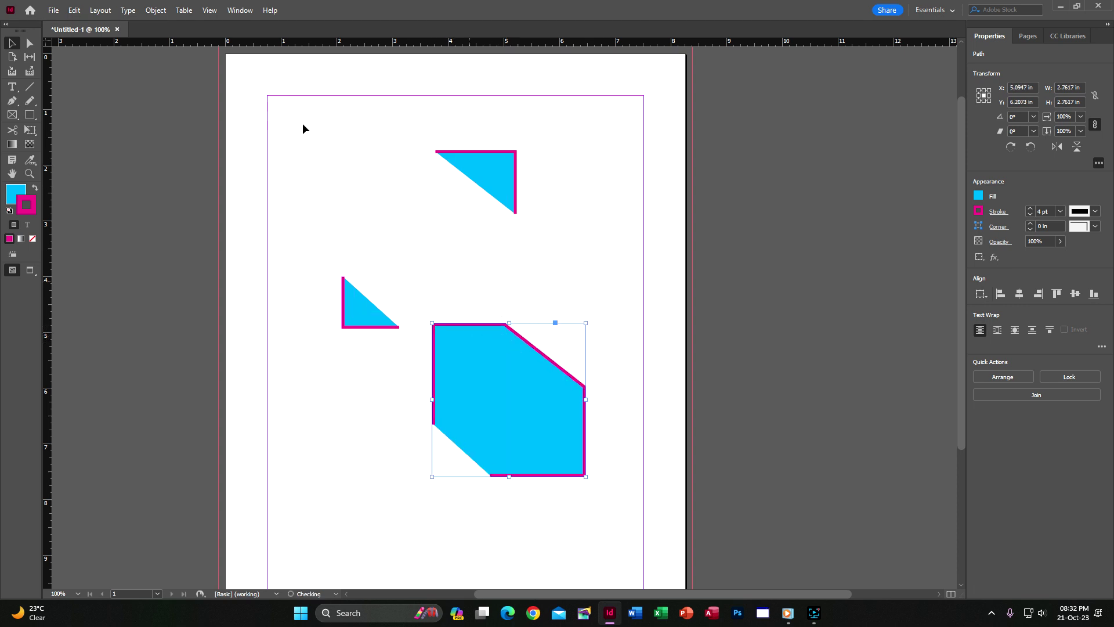
Delete the main piece's upper-left corner anchor with the Pen tool, then try deleting the lower-right anchor and undo that.
{"action": "left_click", "coordinate": [30, 43]}
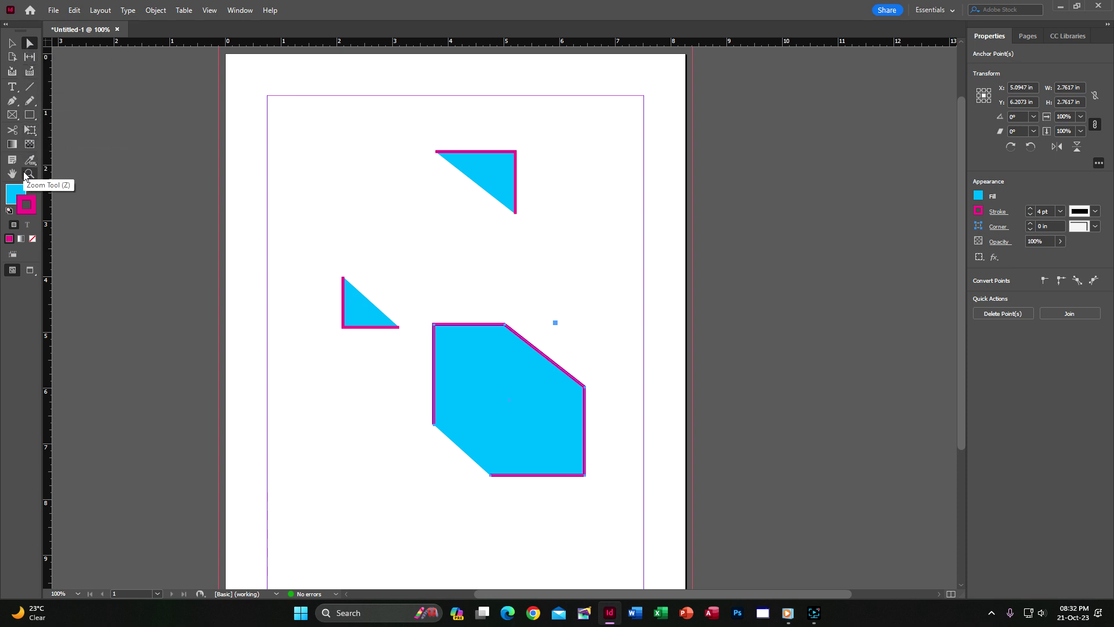
{"action": "left_click", "coordinate": [14, 105]}
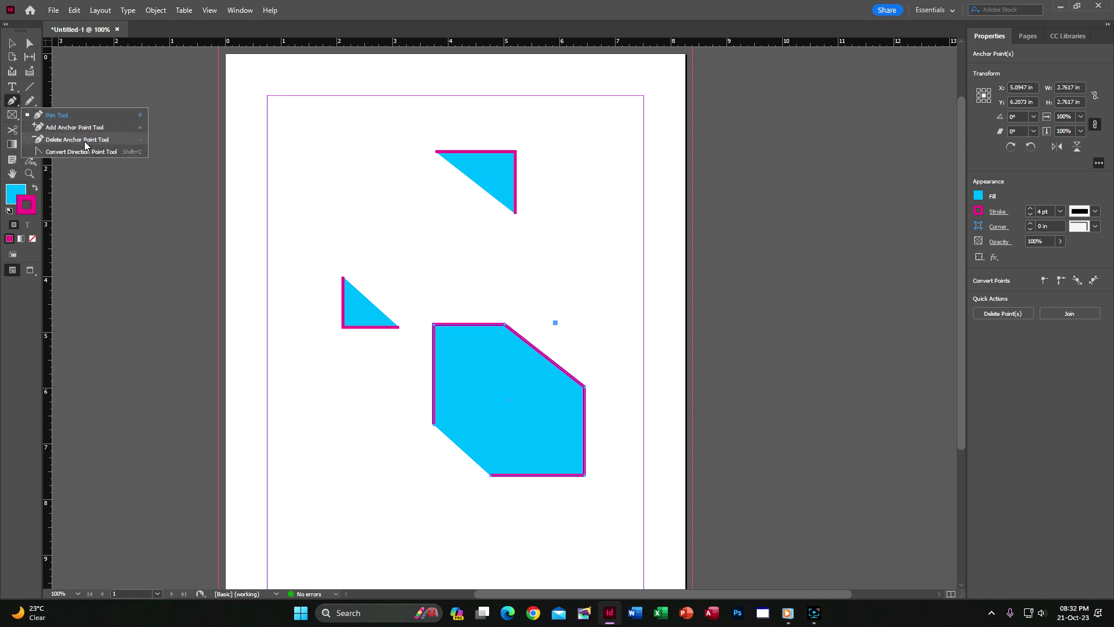
{"action": "left_click", "coordinate": [64, 119]}
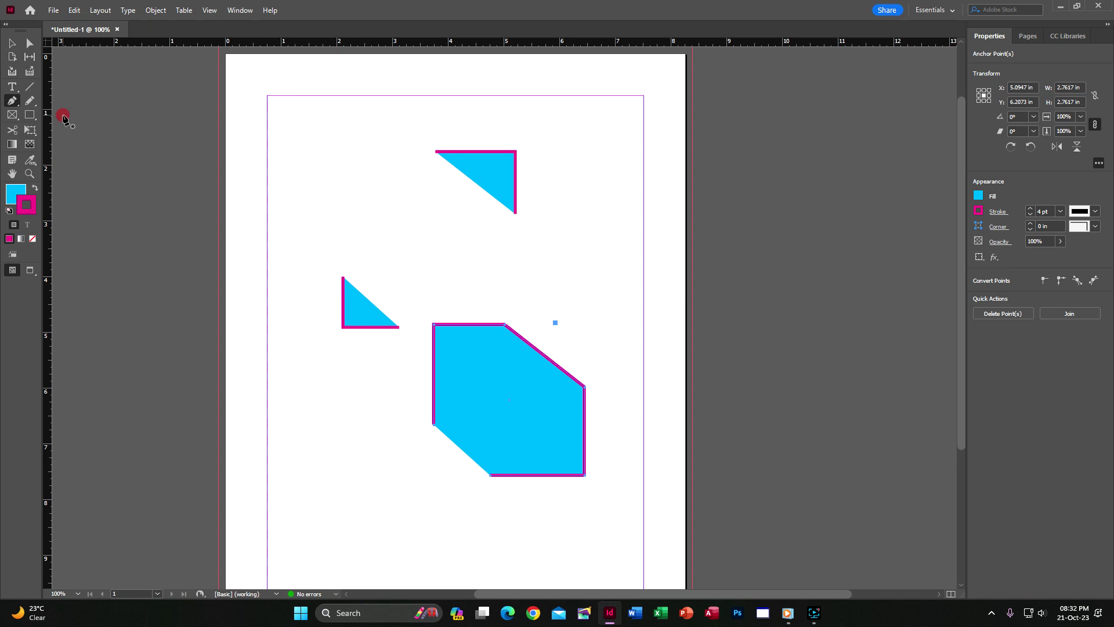
{"action": "left_click", "coordinate": [435, 325]}
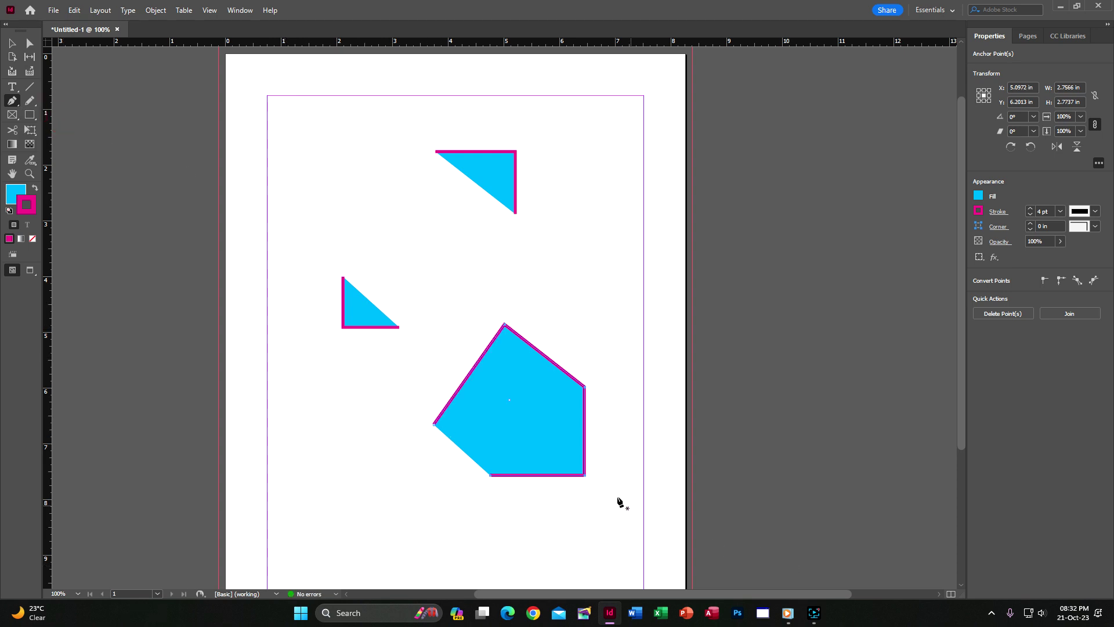
{"action": "left_click", "coordinate": [585, 475]}
{"action": "key", "text": "ctrl+z"}
Add an anchor on the upper-right slanted edge and reshape the piece by moving its right-side anchors, ending about 2.56 in wide and 3.38 in high.
{"action": "left_click", "coordinate": [546, 359]}
{"action": "left_click", "coordinate": [548, 360]}
{"action": "left_click", "coordinate": [30, 43]}
{"action": "left_click_drag", "start_coordinate": [548, 363], "coordinate": [579, 328]}
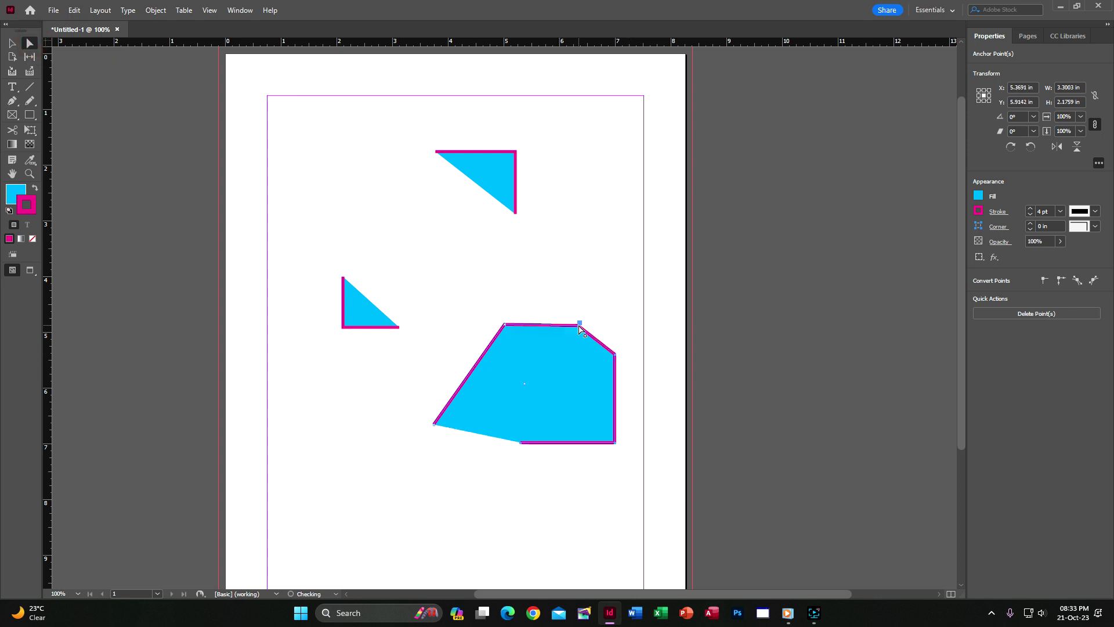
{"action": "left_click", "coordinate": [578, 326]}
{"action": "left_click_drag", "start_coordinate": [615, 357], "coordinate": [574, 424]}
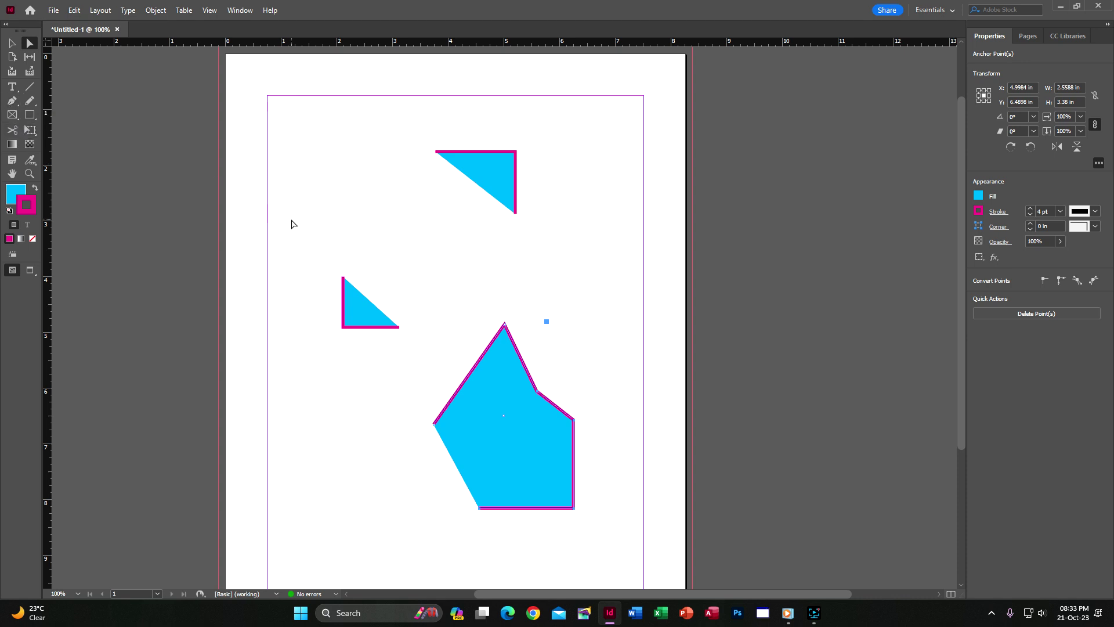
Add an anchor between the top point and the notch, and move it to about X 6.73 in, Y 4.87 in.
{"action": "key", "text": "p"}
{"action": "left_click", "coordinate": [521, 361]}
{"action": "left_click", "coordinate": [28, 43]}
{"action": "left_click_drag", "start_coordinate": [522, 364], "coordinate": [535, 359]}
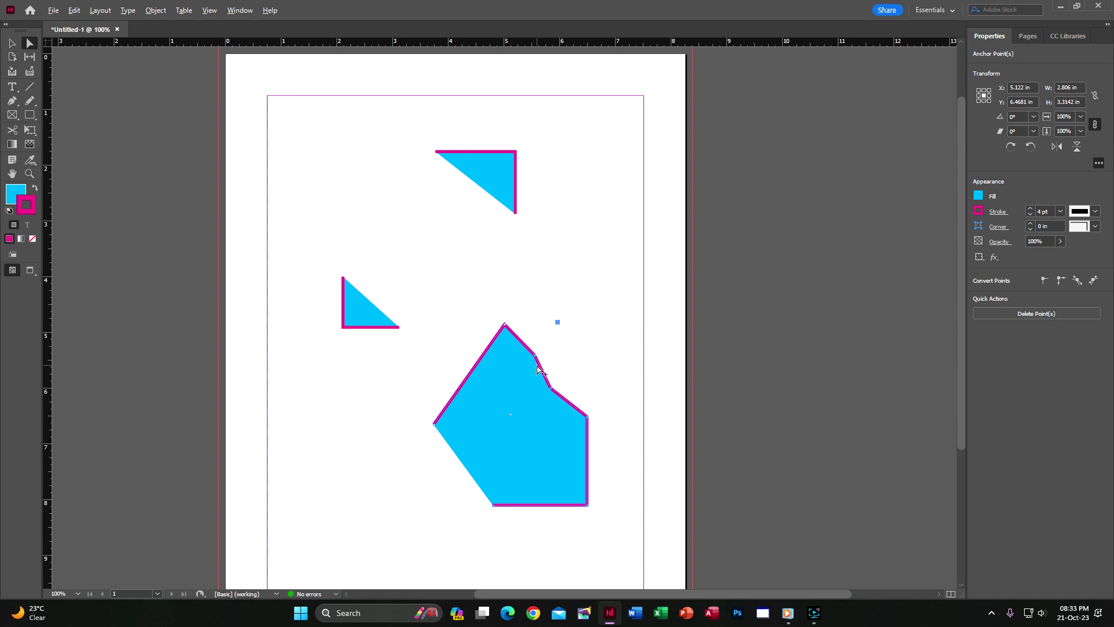
{"action": "left_click", "coordinate": [536, 357]}
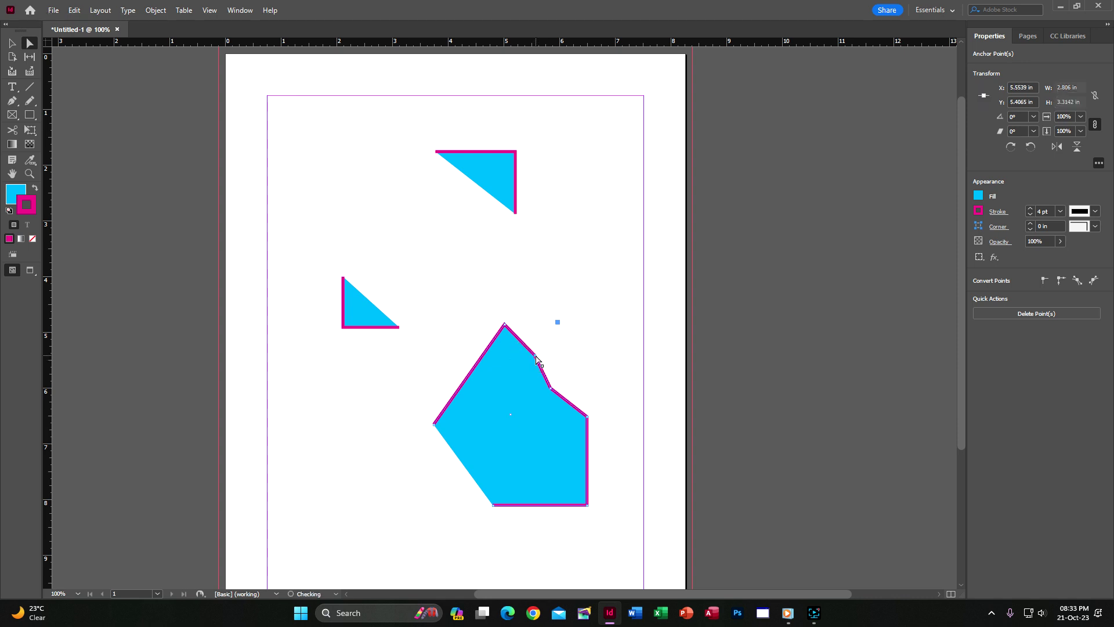
{"action": "left_click_drag", "start_coordinate": [536, 357], "coordinate": [601, 325]}
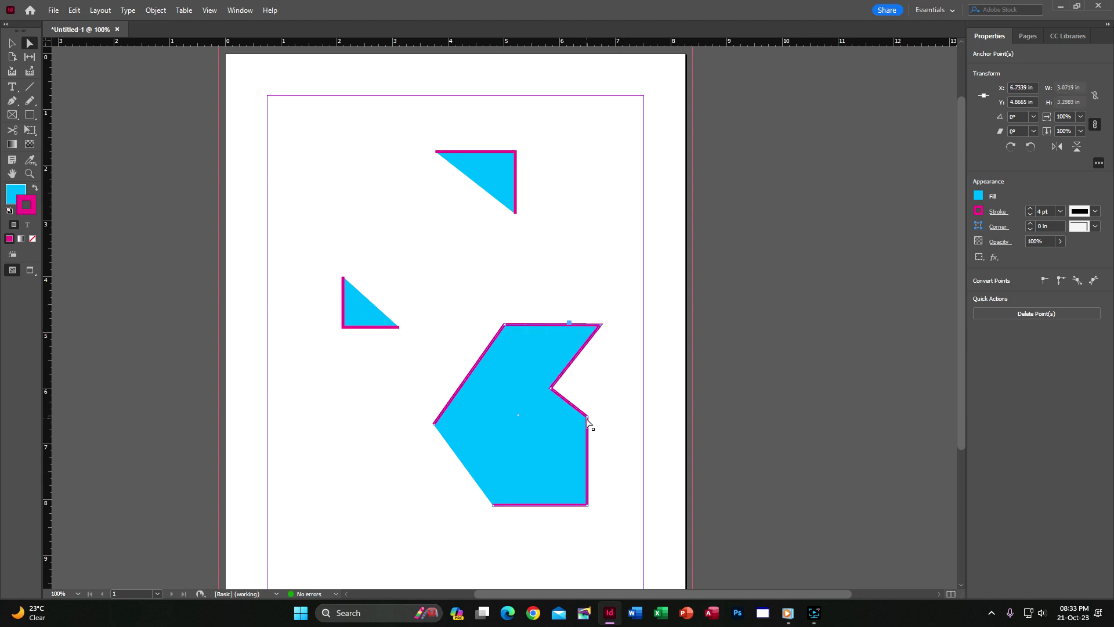
Move the right corner anchor to about X 7.15 in, Y 6.39 in, the notch anchor rightward, and the top anchor to about X 4.35 in, Y 3.01 in.
{"action": "left_click_drag", "start_coordinate": [588, 417], "coordinate": [624, 409]}
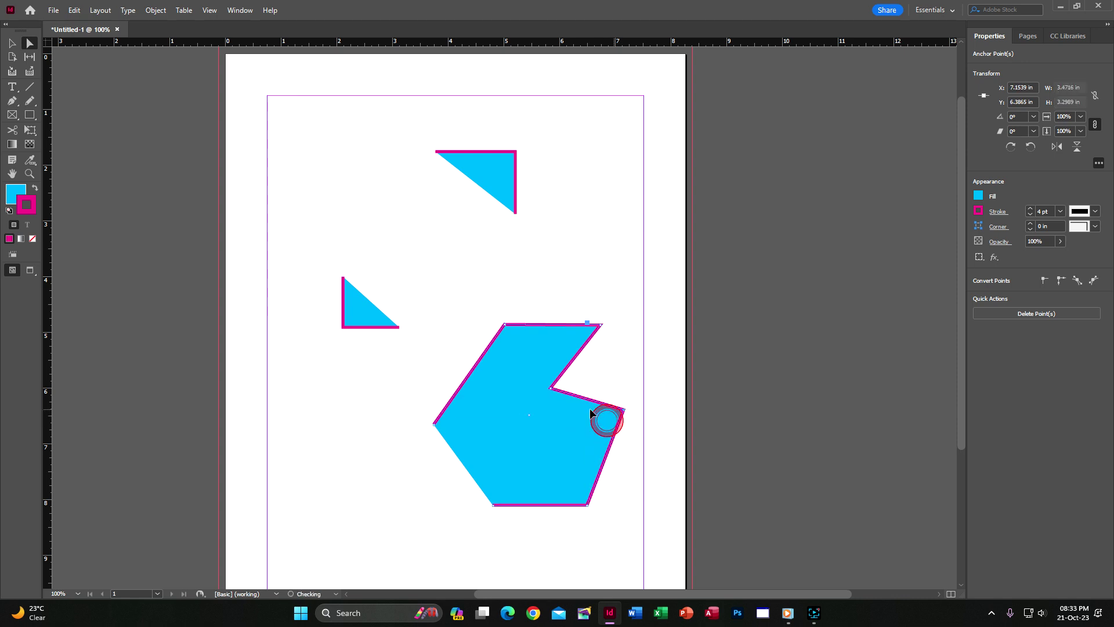
{"action": "left_click", "coordinate": [452, 311]}
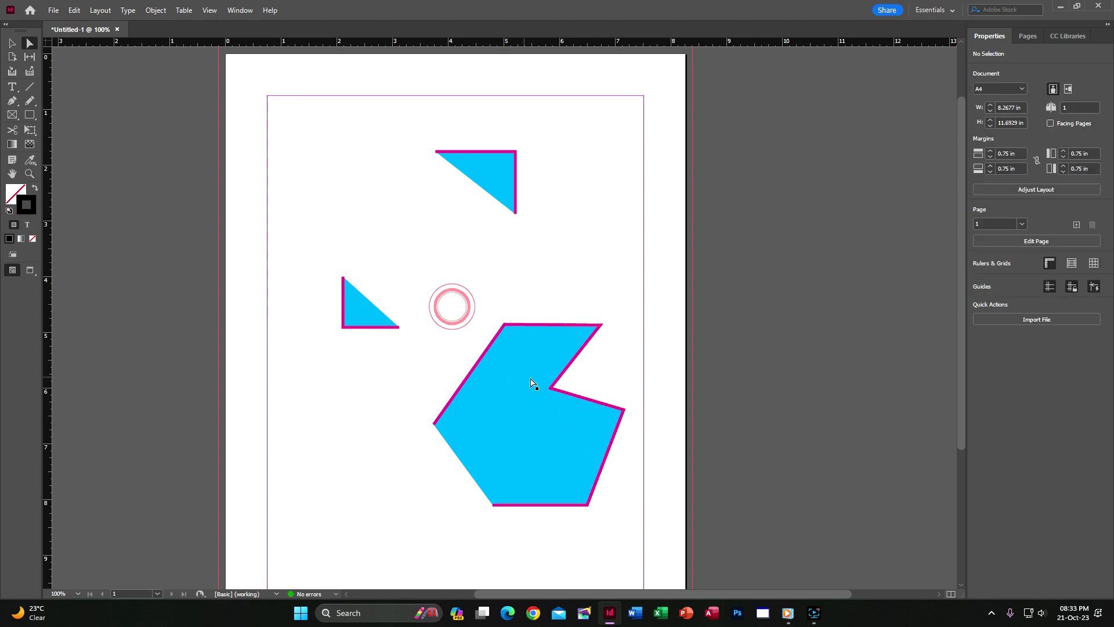
{"action": "left_click_drag", "start_coordinate": [551, 388], "coordinate": [590, 385]}
{"action": "mouse_move", "coordinate": [506, 327]}
{"action": "left_mouse_down"}
{"action": "mouse_move", "coordinate": [511, 349]}
{"action": "mouse_move", "coordinate": [504, 314]}
{"action": "left_mouse_up"}
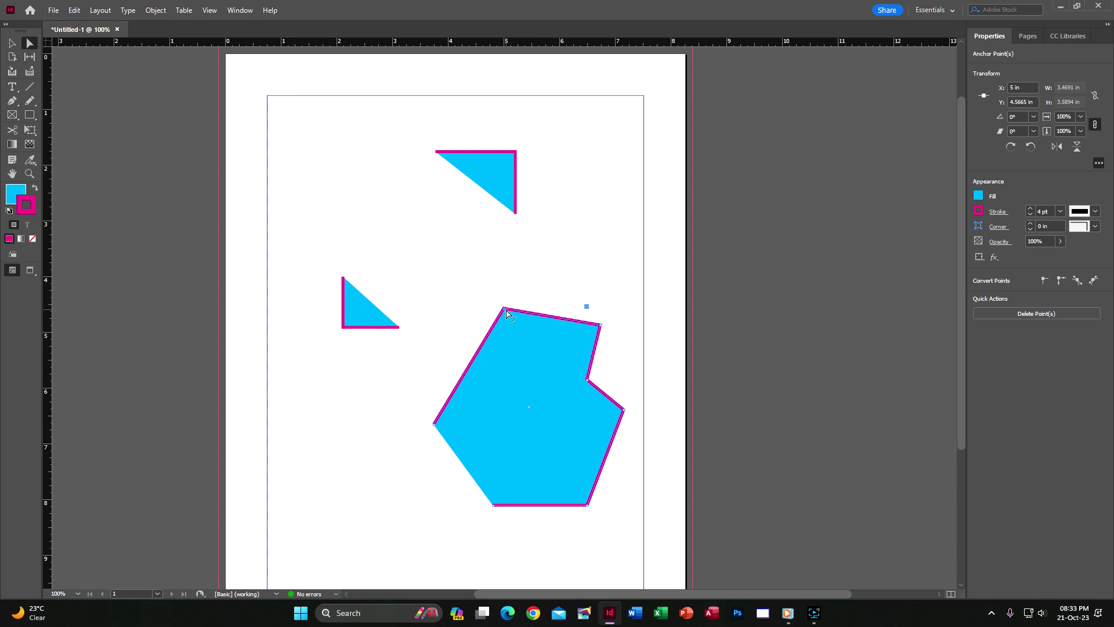
{"action": "left_click_drag", "start_coordinate": [504, 308], "coordinate": [468, 221]}
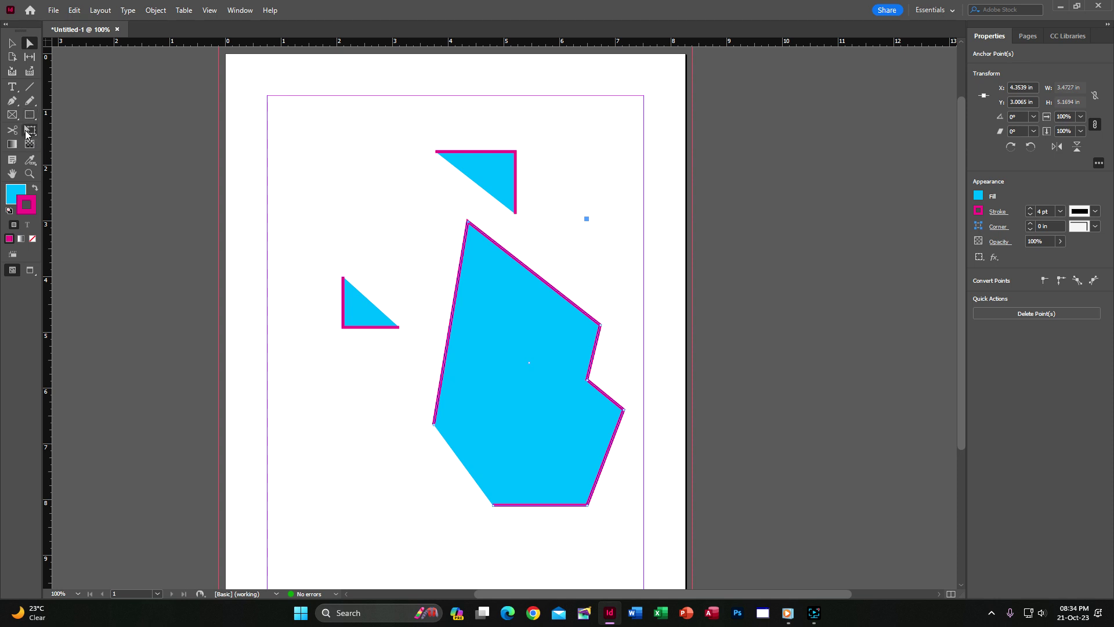
Remove the main piece's top anchor with the Pen tool and its left corner anchor with the Delete Anchor Point tool.
{"action": "left_click", "coordinate": [13, 102]}
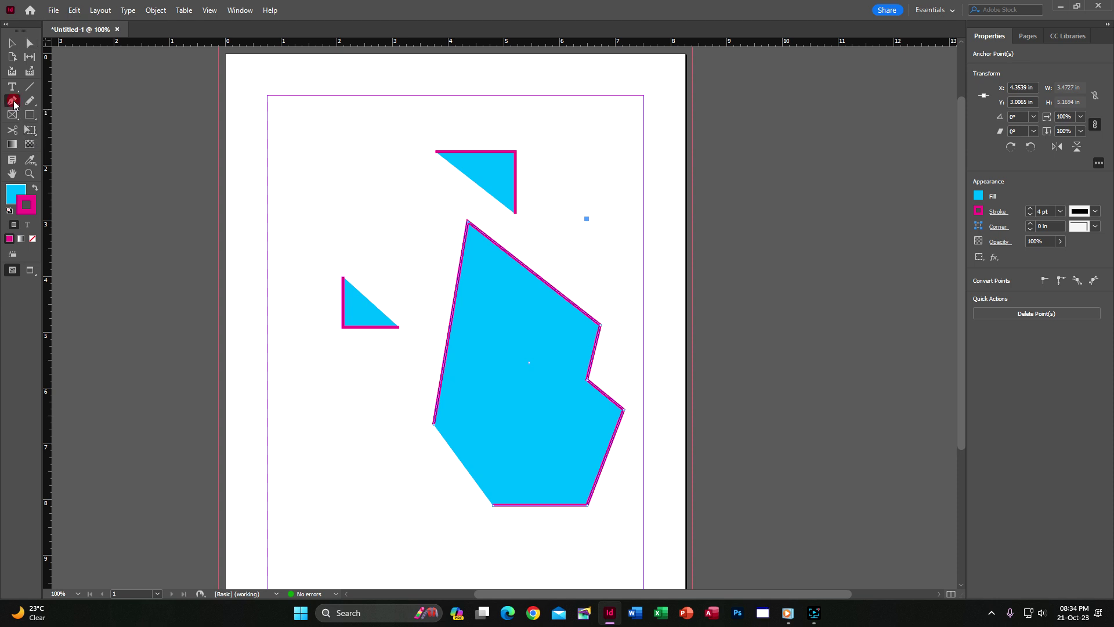
{"action": "left_click", "coordinate": [468, 223]}
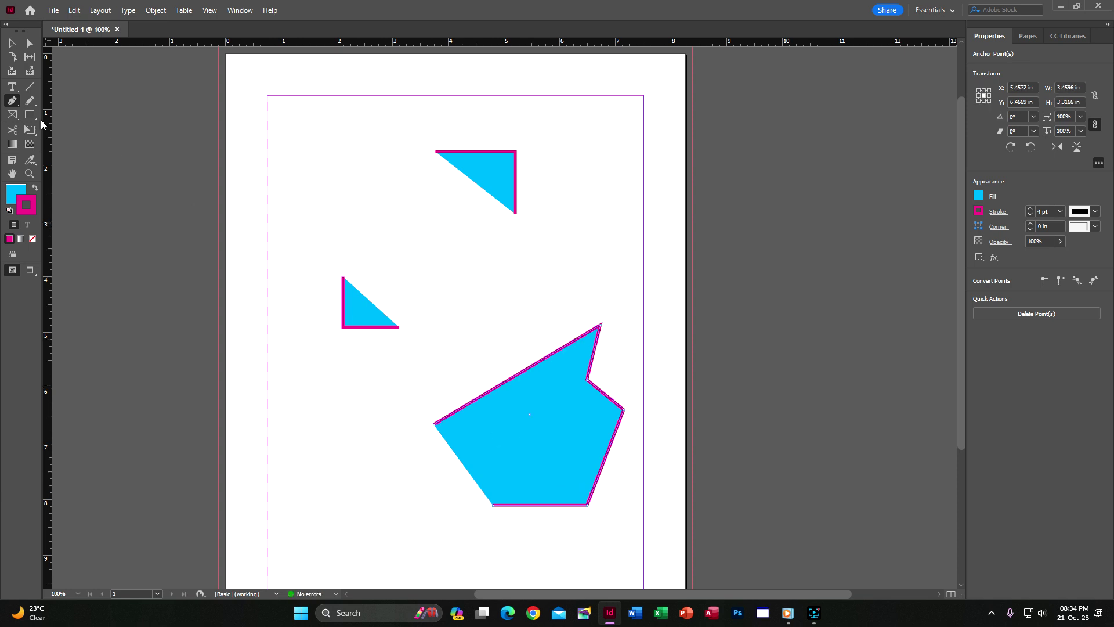
{"action": "right_click", "coordinate": [14, 104]}
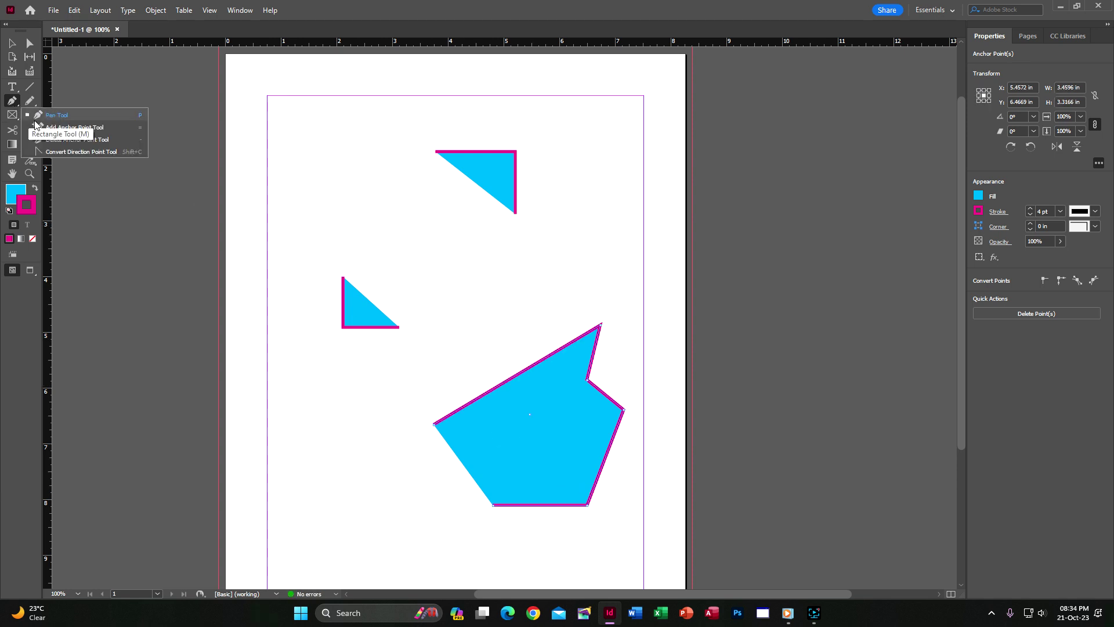
{"action": "left_click", "coordinate": [75, 139]}
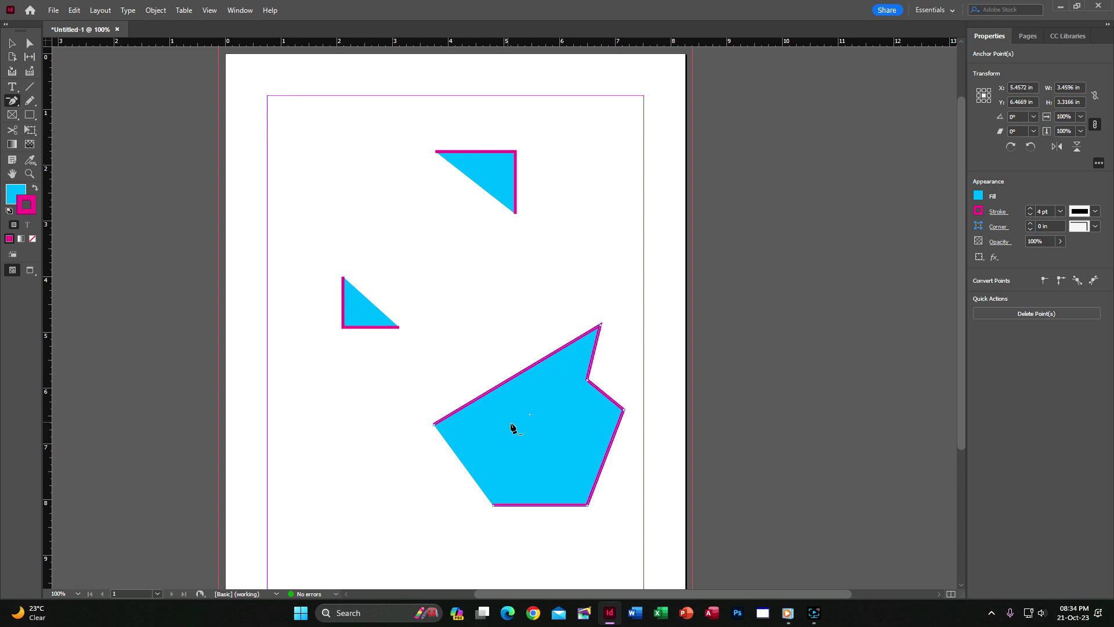
{"action": "left_click", "coordinate": [435, 424]}
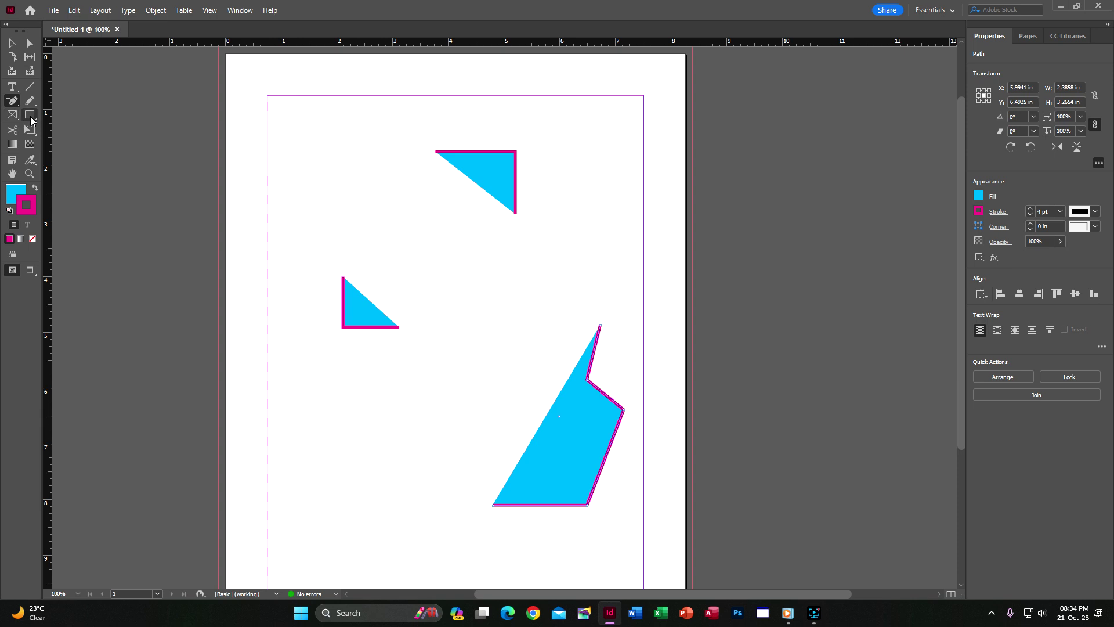
Draw a rectangle about 3.34 in wide and 2.04 in high below the small lower triangle and fill it with purple b313ca.
{"action": "left_click", "coordinate": [29, 114]}
{"action": "left_click_drag", "start_coordinate": [277, 377], "coordinate": [463, 490]}
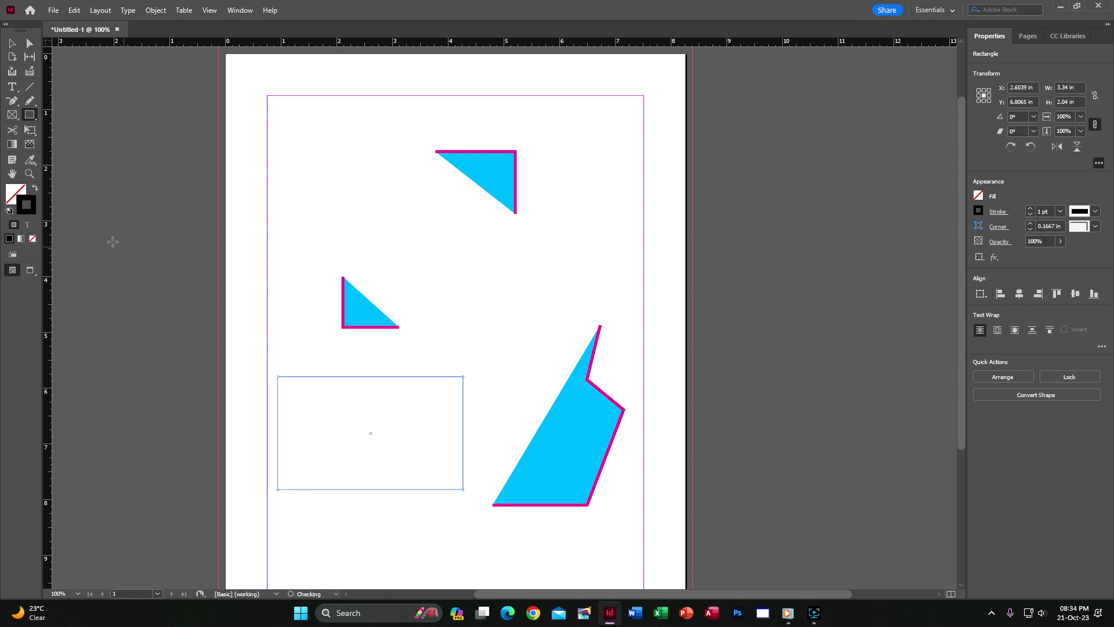
{"action": "double_click", "coordinate": [15, 193]}
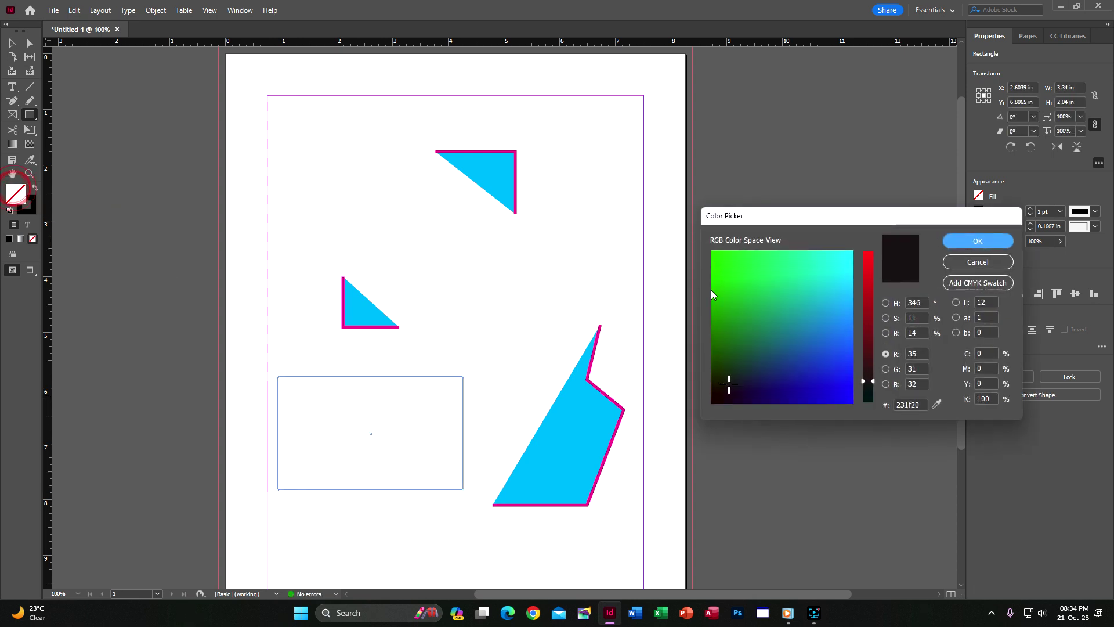
{"action": "left_click", "coordinate": [820, 278]}
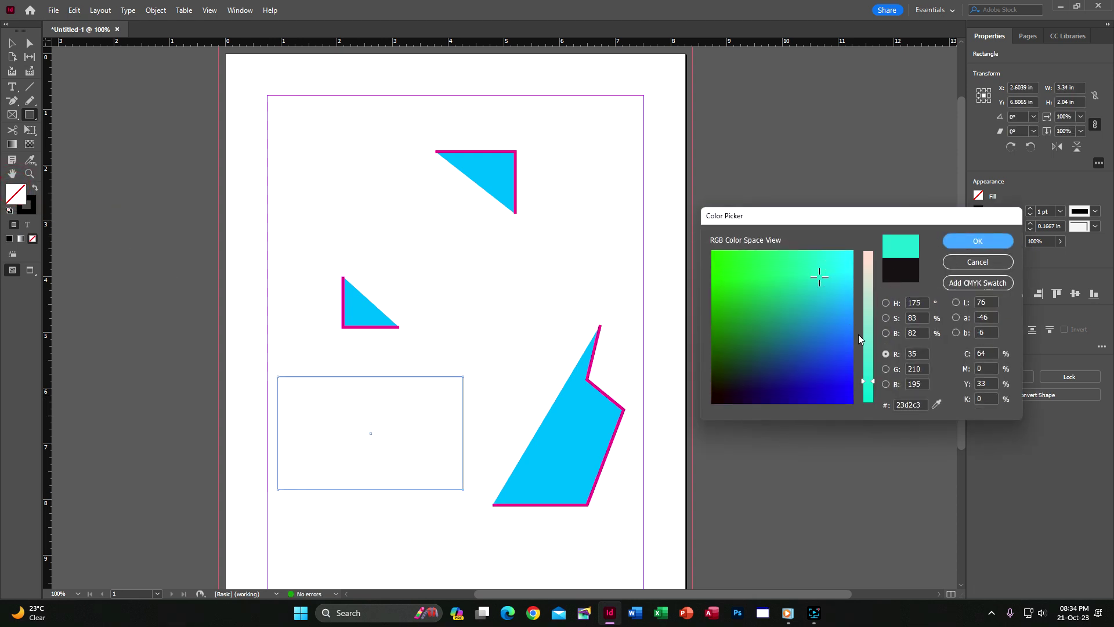
{"action": "left_click", "coordinate": [872, 296]}
{"action": "left_click", "coordinate": [824, 393]}
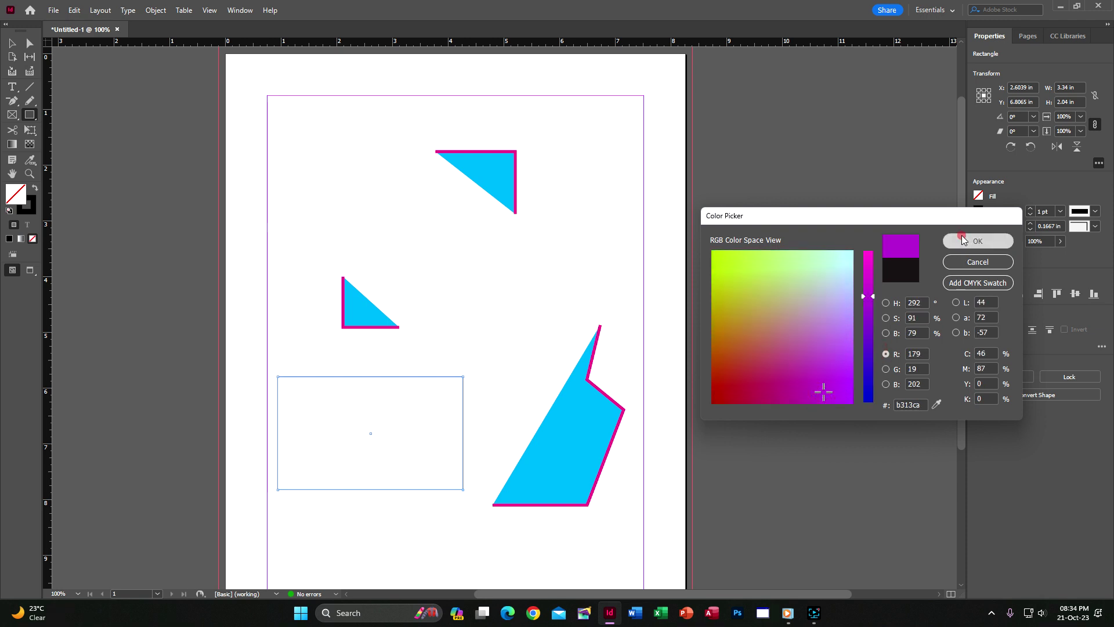
{"action": "left_click", "coordinate": [978, 241]}
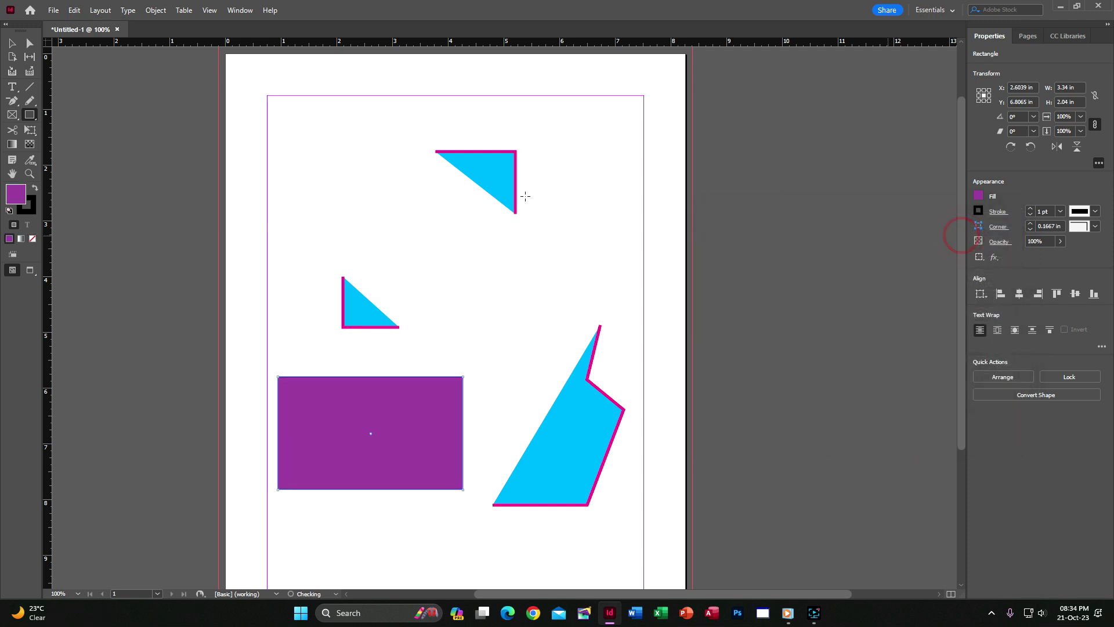
Turn the purple rectangle into a triangle by deleting its upper-right corner anchor with the Pen tool.
{"action": "right_click", "coordinate": [12, 100]}
{"action": "left_click", "coordinate": [49, 114]}
{"action": "left_click", "coordinate": [11, 43]}
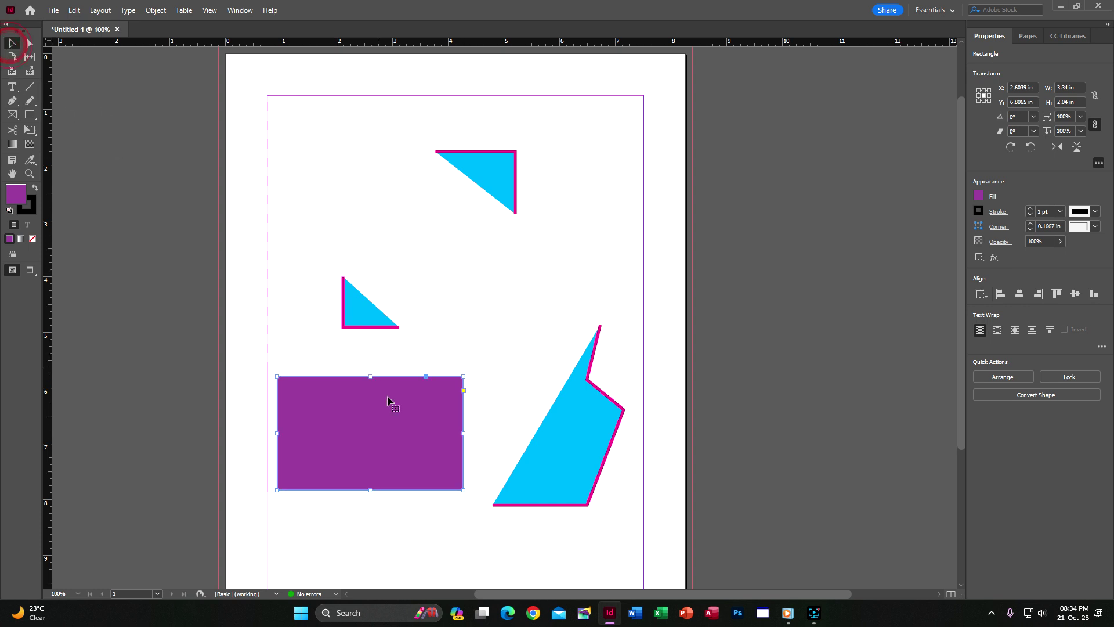
{"action": "left_click", "coordinate": [492, 359]}
{"action": "left_click", "coordinate": [449, 397]}
{"action": "key", "text": "p"}
{"action": "left_click", "coordinate": [463, 378]}
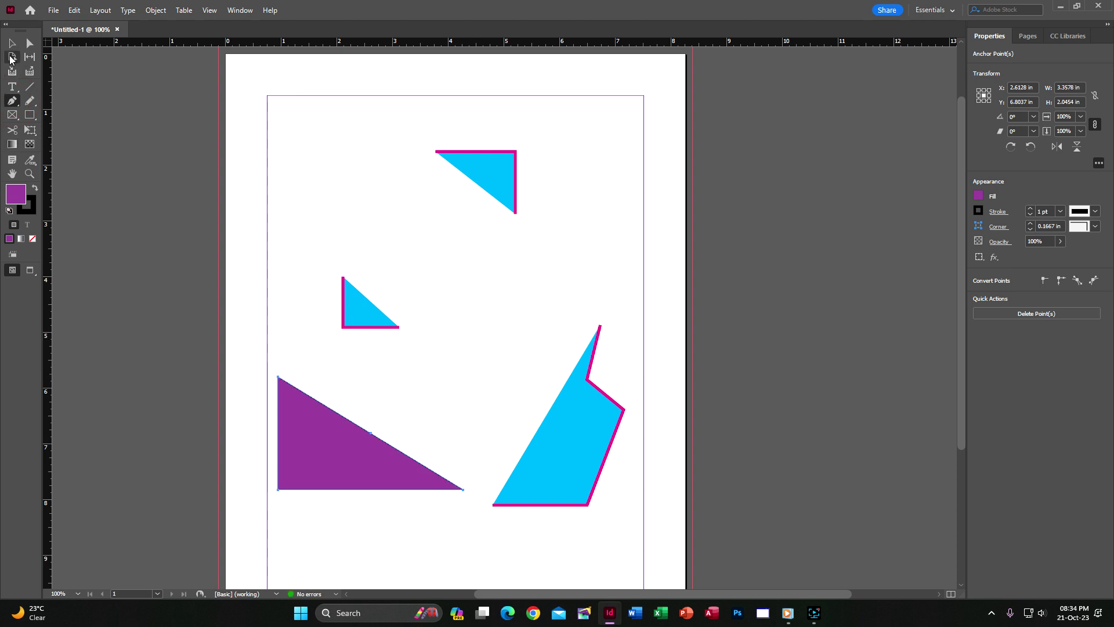
Move the purple triangle up and to the right, to about X 4.59 in, Y 4.07 in.
{"action": "left_click", "coordinate": [11, 43]}
{"action": "left_click_drag", "start_coordinate": [398, 356], "coordinate": [390, 199]}
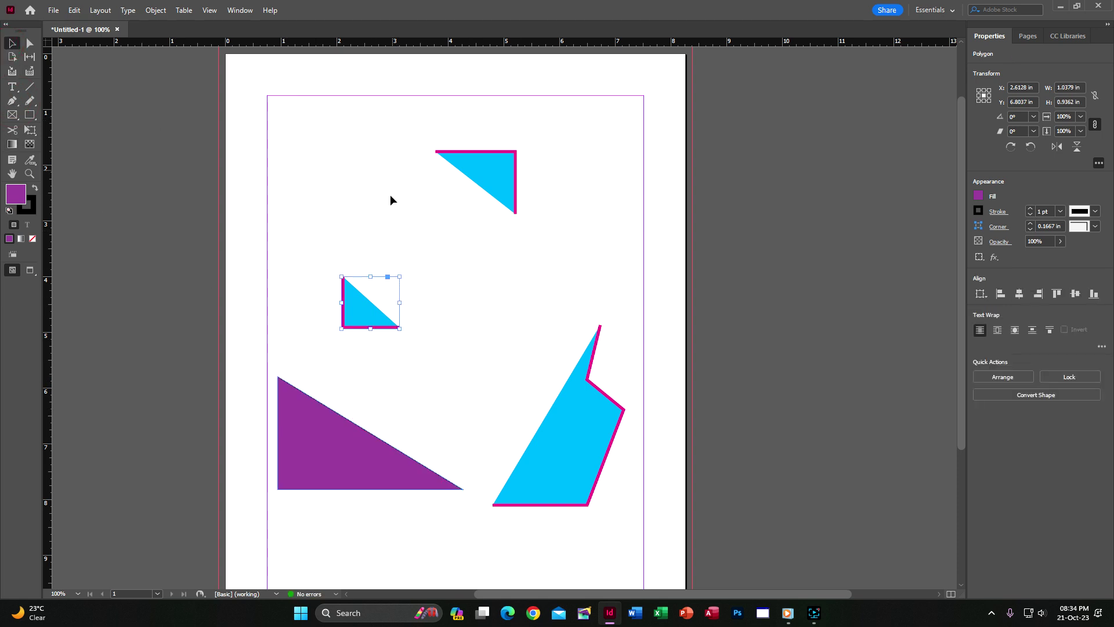
{"action": "left_click_drag", "start_coordinate": [358, 443], "coordinate": [469, 292]}
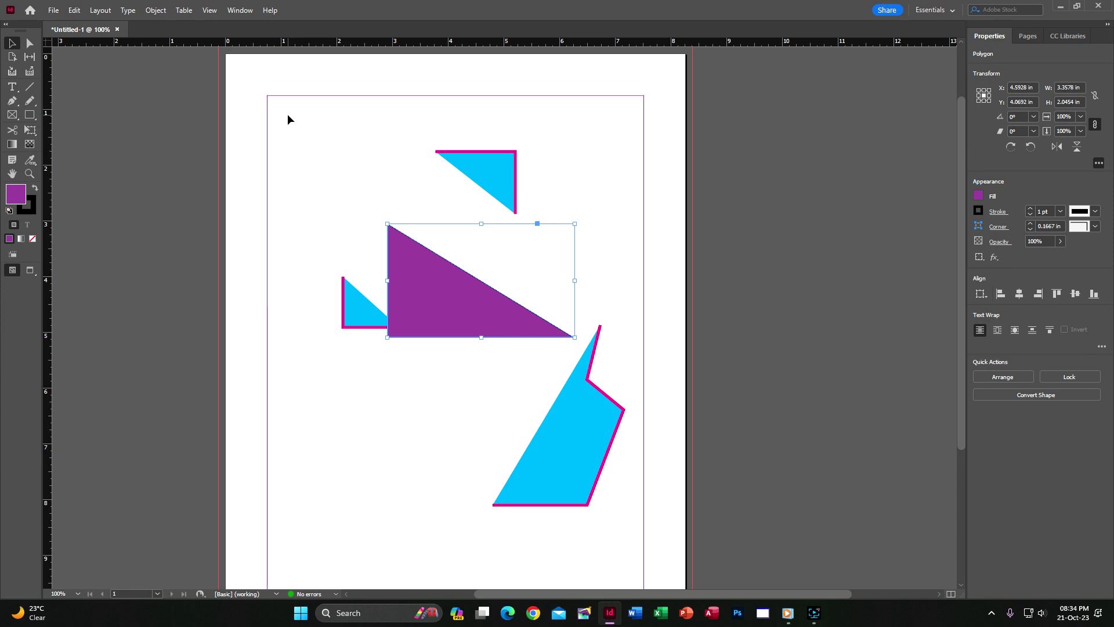
Place the image Untitled-2 from the Downloads folder near the page's upper-left area, at its original size.
{"action": "left_click", "coordinate": [305, 136]}
{"action": "key", "text": "ctrl+d"}
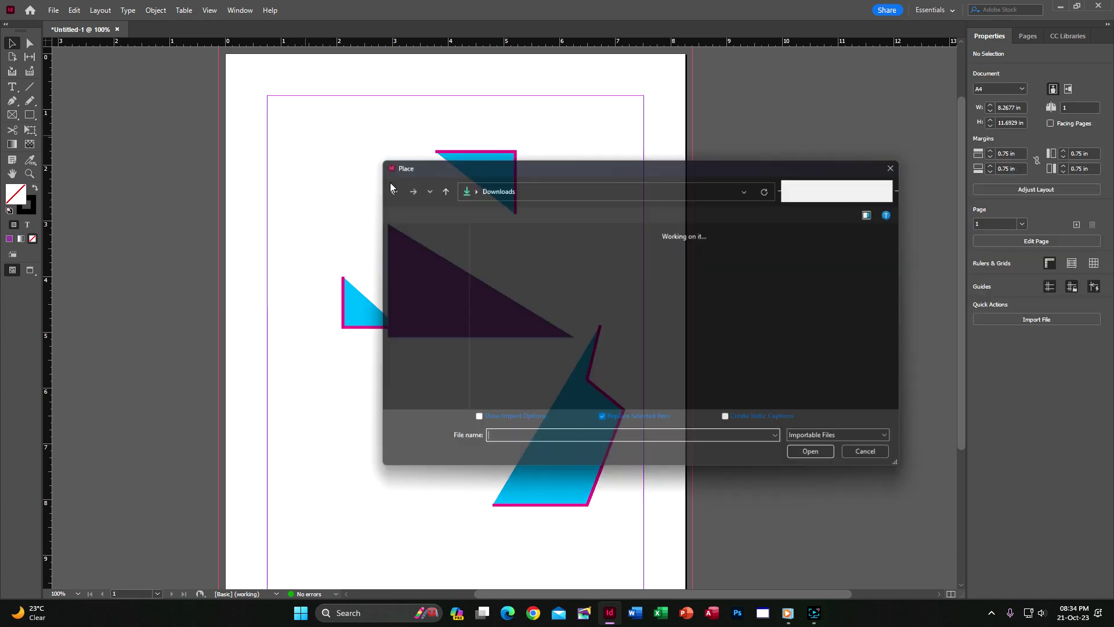
{"action": "left_click", "coordinate": [503, 399]}
{"action": "left_click", "coordinate": [820, 459]}
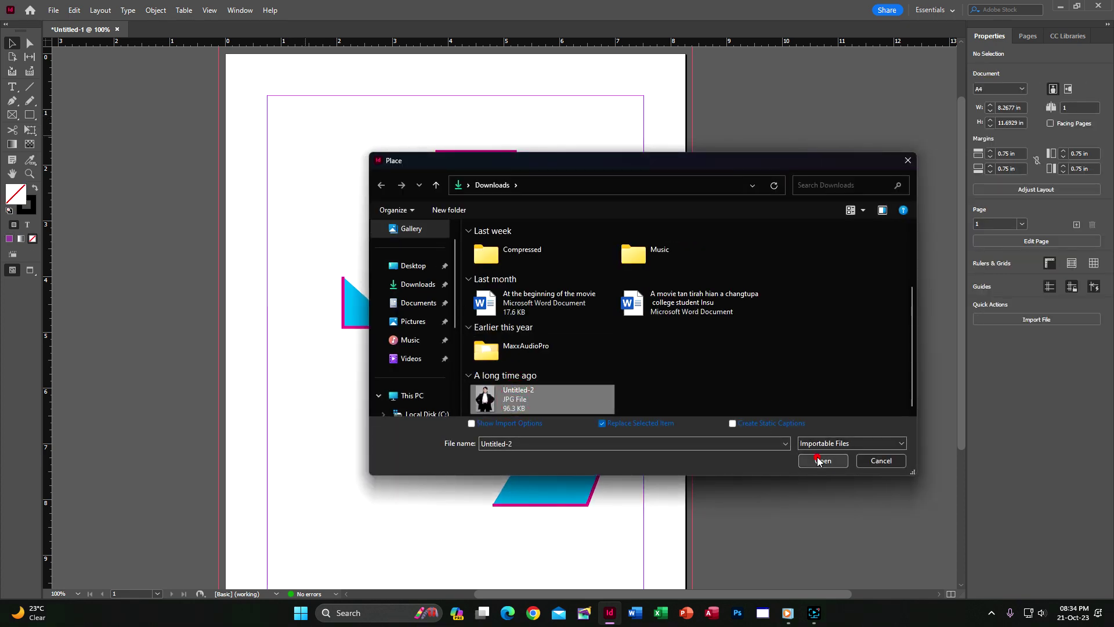
{"action": "left_click", "coordinate": [308, 134]}
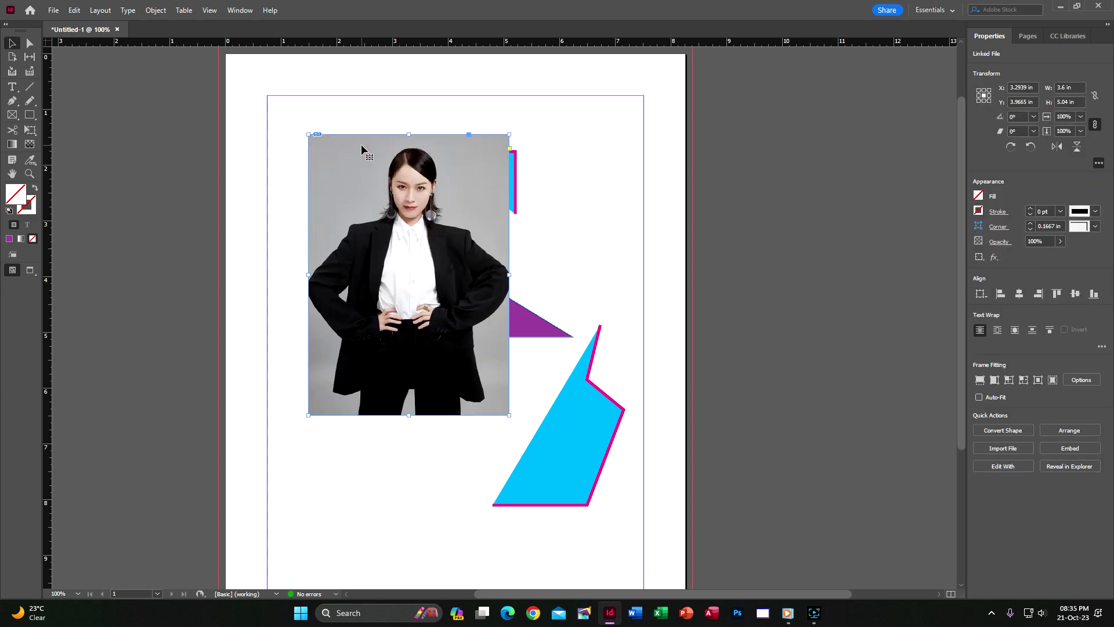
Delete the photo frame's upper-right corner anchor with the Pen tool and add an anchor on the upper part of its diagonal edge.
{"action": "key", "text": "p"}
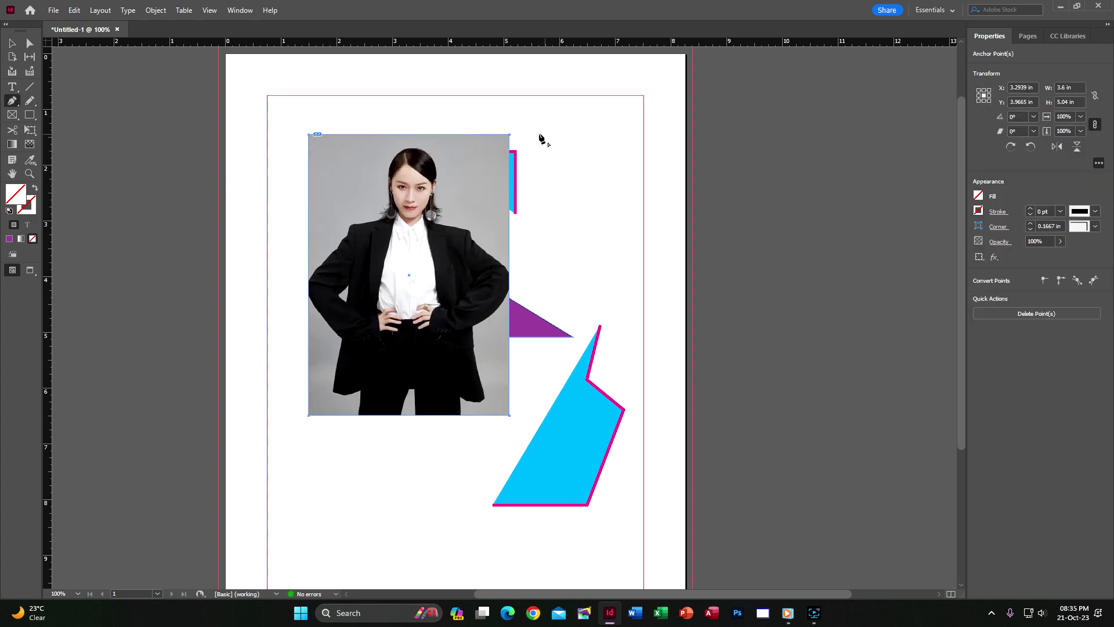
{"action": "left_click", "coordinate": [510, 135]}
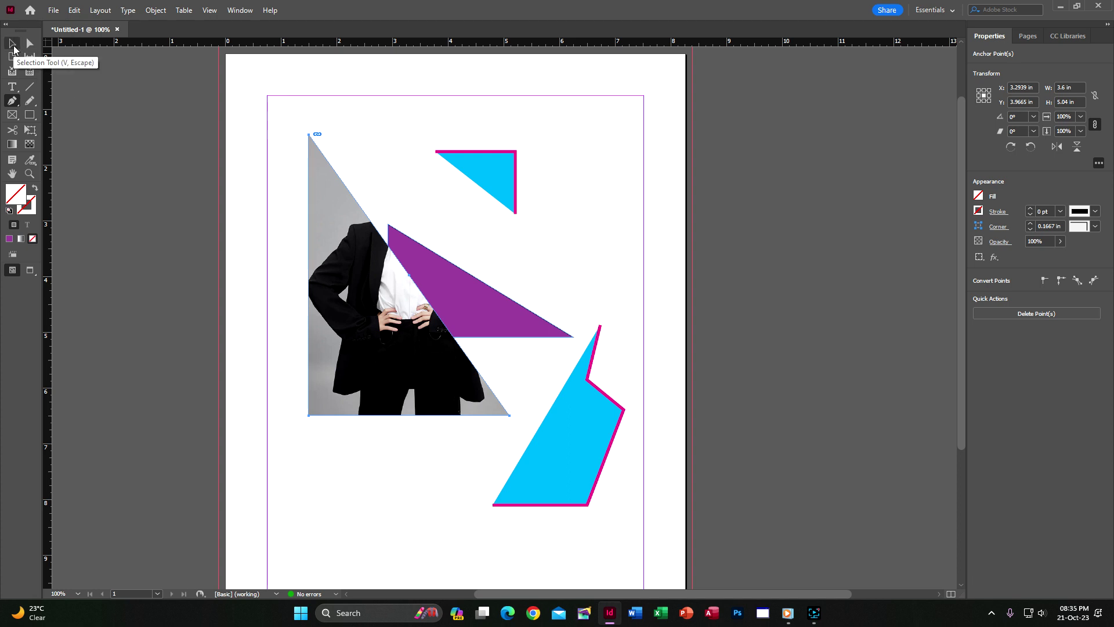
{"action": "left_click", "coordinate": [363, 211]}
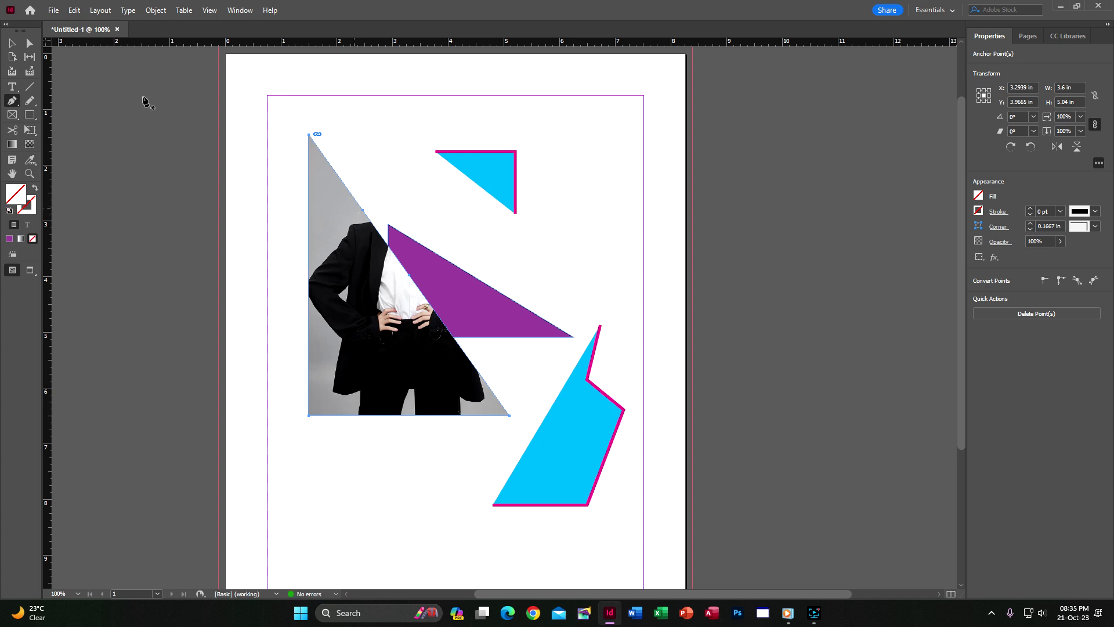
Shift the photo frame slightly right and up, and move the added anchor to about X 5.41 in, Y 1.29 in.
{"action": "key", "text": "a"}
{"action": "left_click_drag", "start_coordinate": [363, 212], "coordinate": [375, 208]}
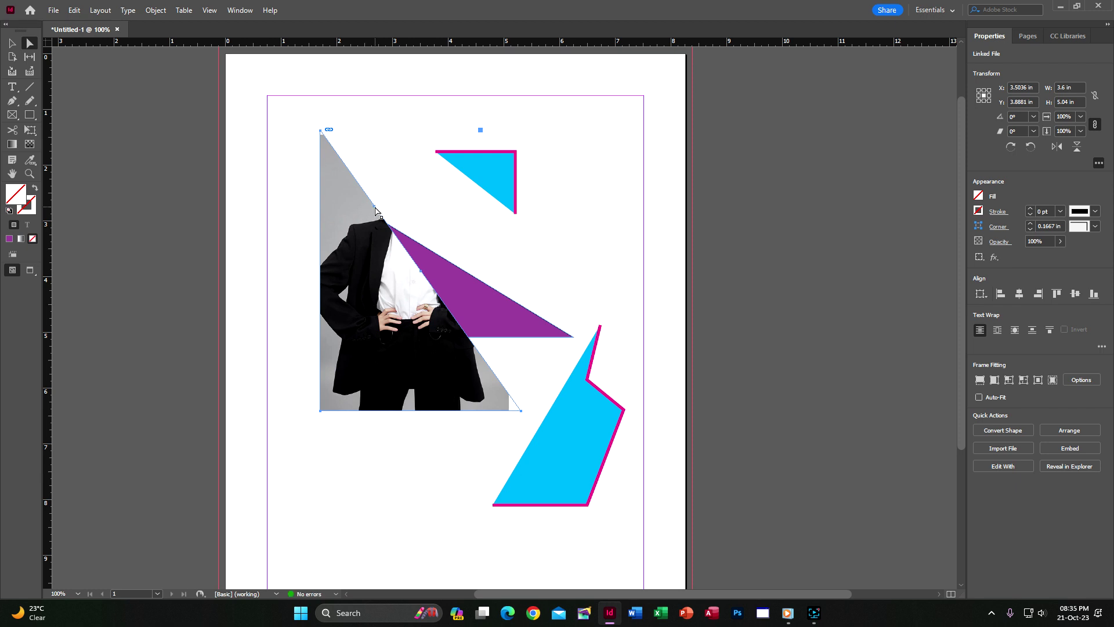
{"action": "left_click", "coordinate": [375, 209]}
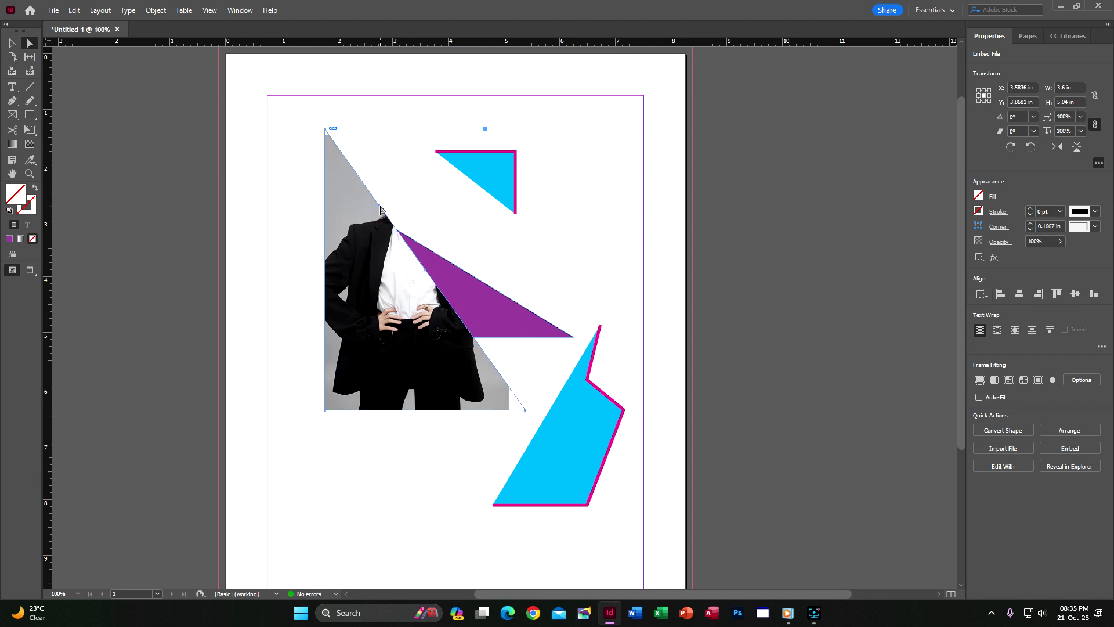
{"action": "left_click_drag", "start_coordinate": [379, 205], "coordinate": [527, 128]}
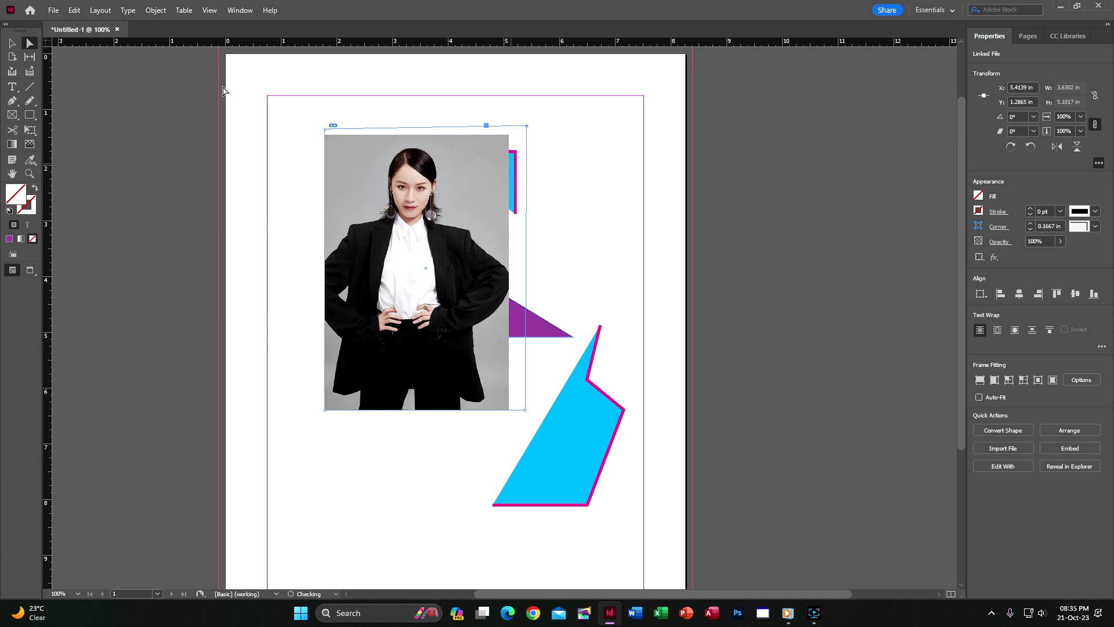
Delete the placed photo and the purple triangle from the page.
{"action": "left_click", "coordinate": [11, 44]}
{"action": "left_click", "coordinate": [279, 120]}
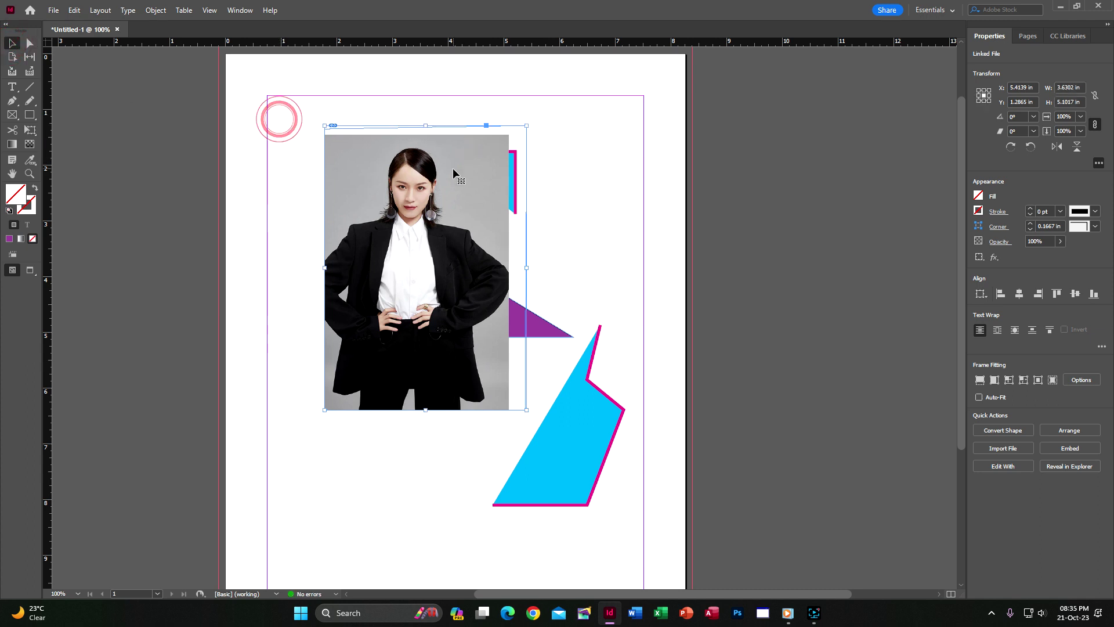
{"action": "left_click", "coordinate": [453, 168]}
{"action": "key", "text": "Delete"}
{"action": "left_click", "coordinate": [495, 302]}
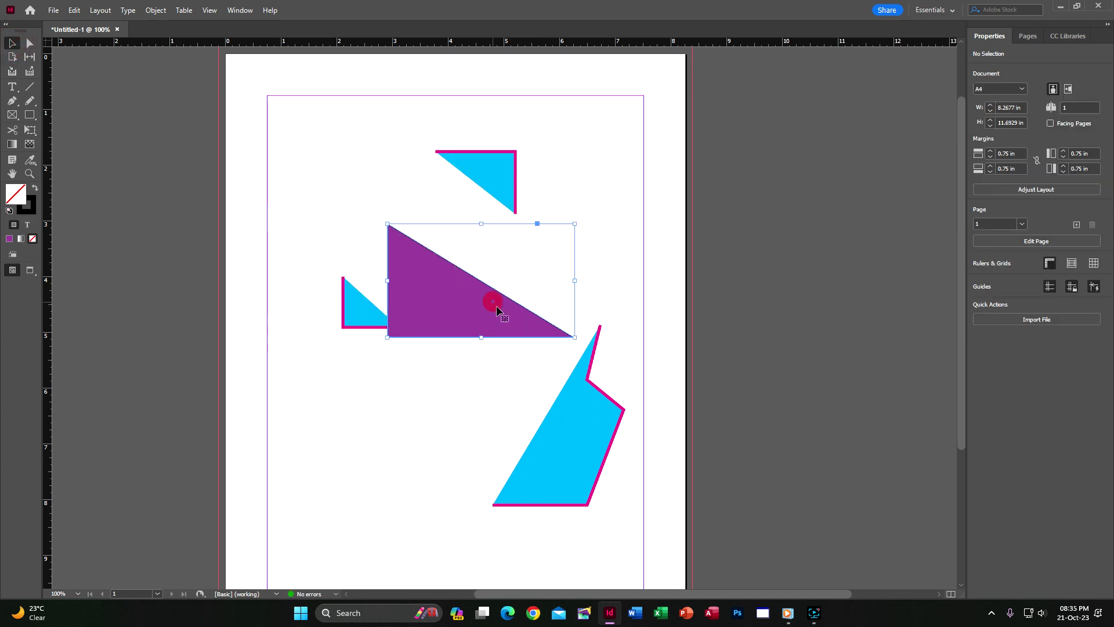
{"action": "key", "text": "Delete"}
Move the main blue piece to about X 4.75 in, Y 4.42 in and close its open path.
{"action": "left_click_drag", "start_coordinate": [568, 417], "coordinate": [502, 295]}
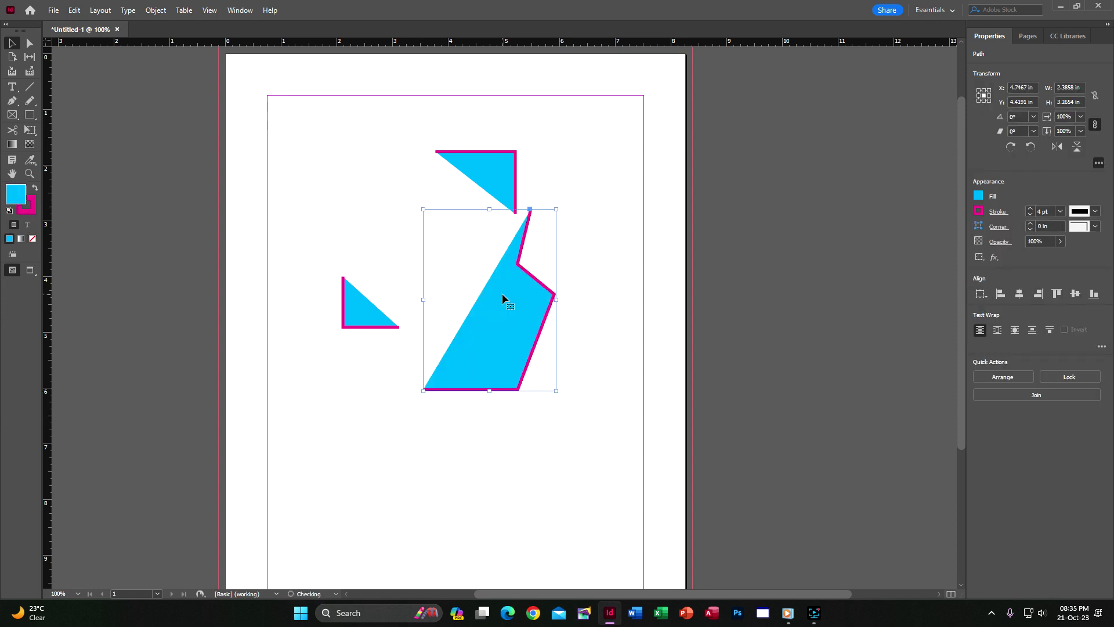
{"action": "left_click", "coordinate": [155, 10]}
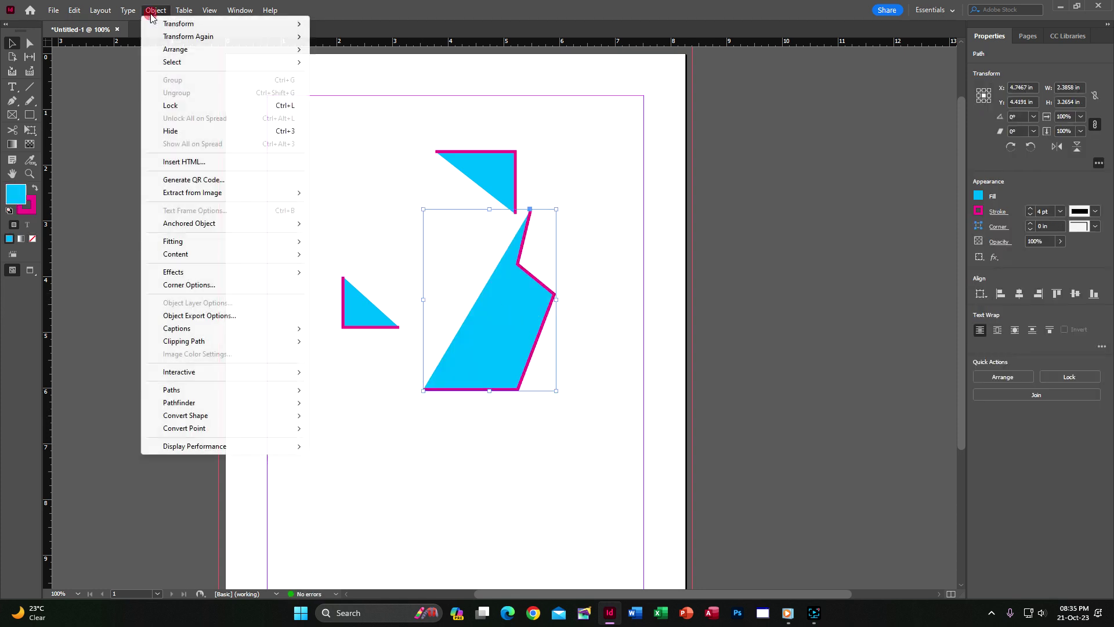
{"action": "left_click", "coordinate": [192, 388]}
{"action": "left_click", "coordinate": [343, 416]}
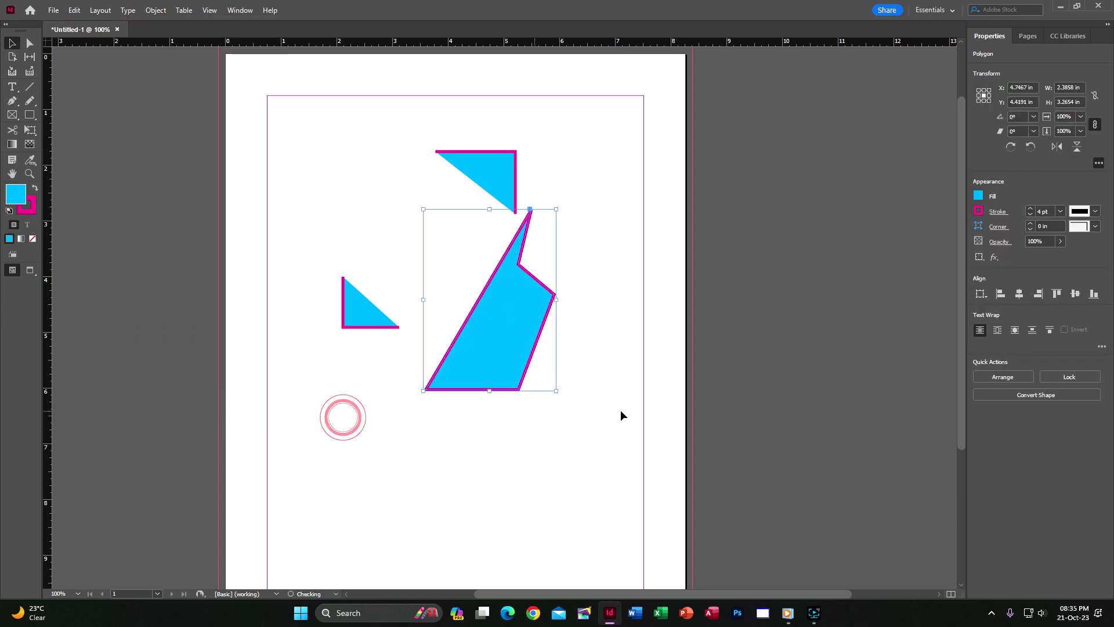
{"action": "left_click", "coordinate": [634, 407]}
Cut the main piece with the Scissors tool on its long slanted edge and just right of the notch.
{"action": "left_click", "coordinate": [12, 130]}
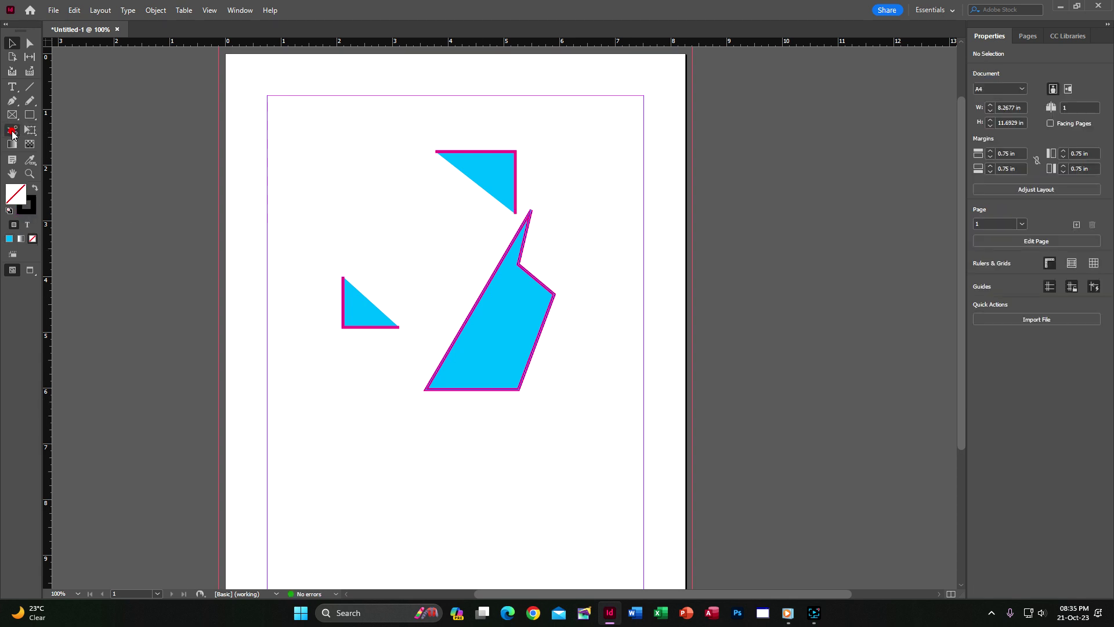
{"action": "left_click", "coordinate": [486, 285]}
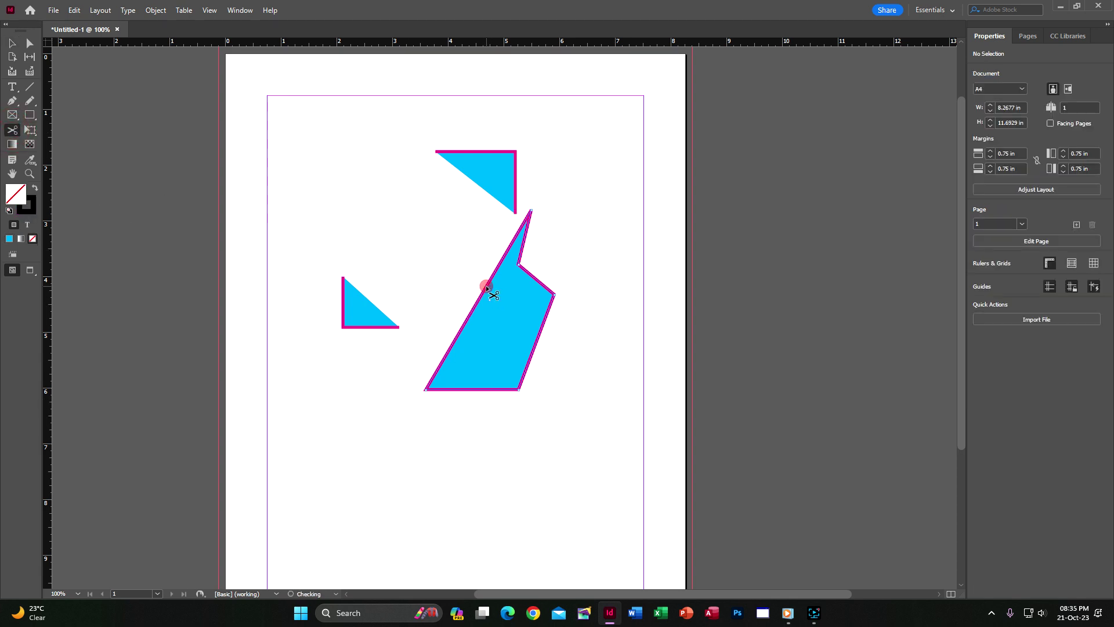
{"action": "left_click", "coordinate": [527, 271]}
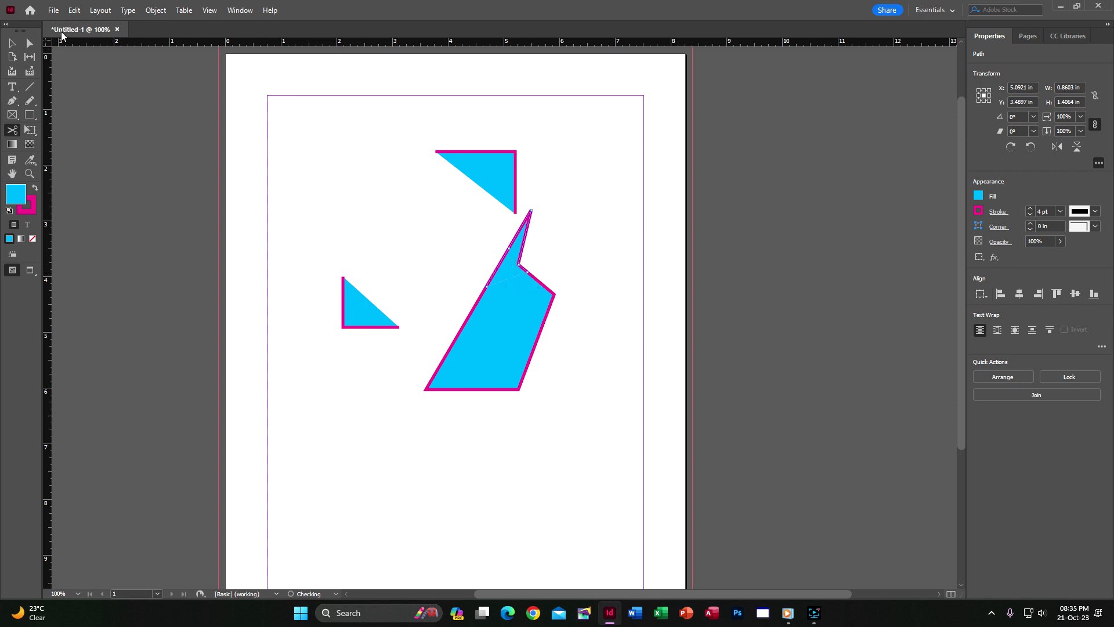
Move the upper triangle a little upward and the cut-off tip to about X 6.42 in, Y 2.65 in.
{"action": "left_click", "coordinate": [11, 43]}
{"action": "left_click_drag", "start_coordinate": [510, 232], "coordinate": [582, 167]}
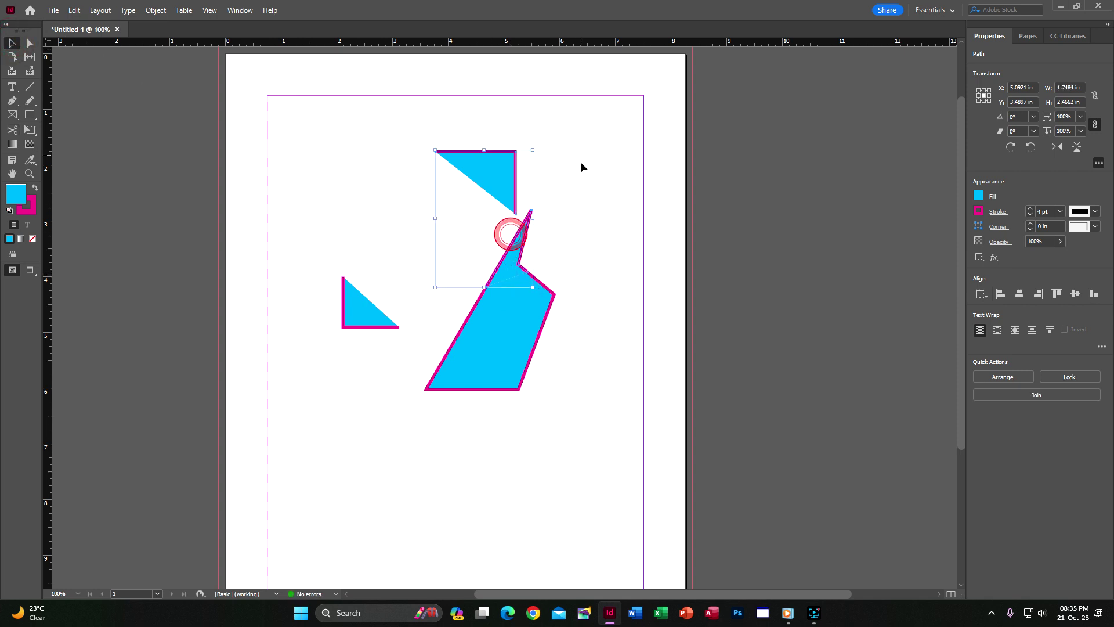
{"action": "left_click_drag", "start_coordinate": [515, 238], "coordinate": [597, 218]}
{"action": "left_click", "coordinate": [524, 219]}
Close the open path of the large blue piece so its outline is complete.
{"action": "left_click", "coordinate": [542, 308]}
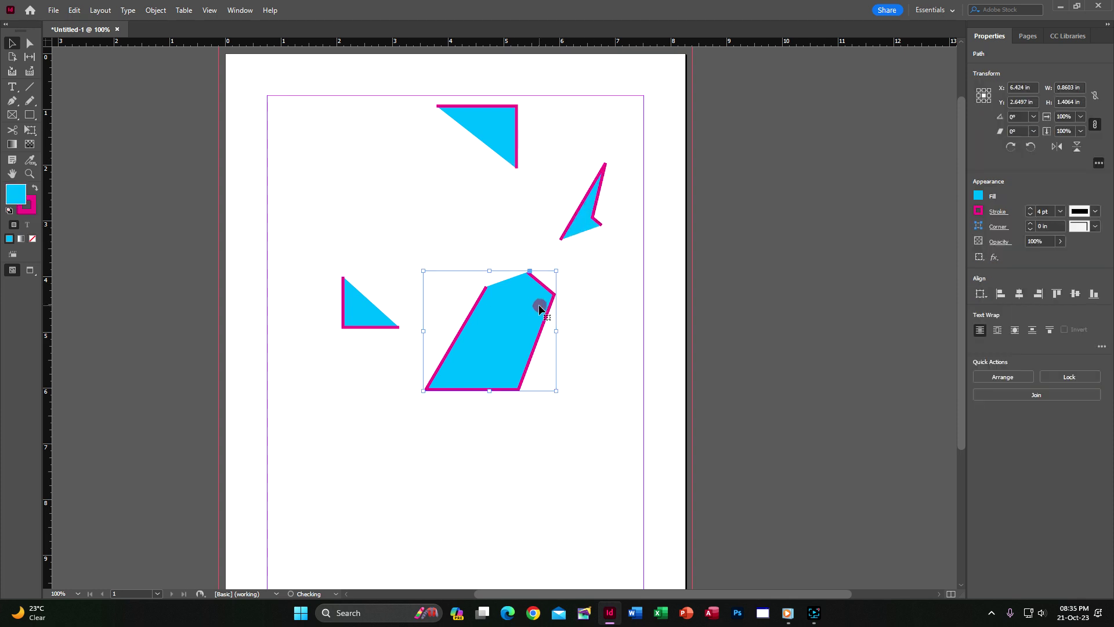
{"action": "left_click", "coordinate": [156, 12]}
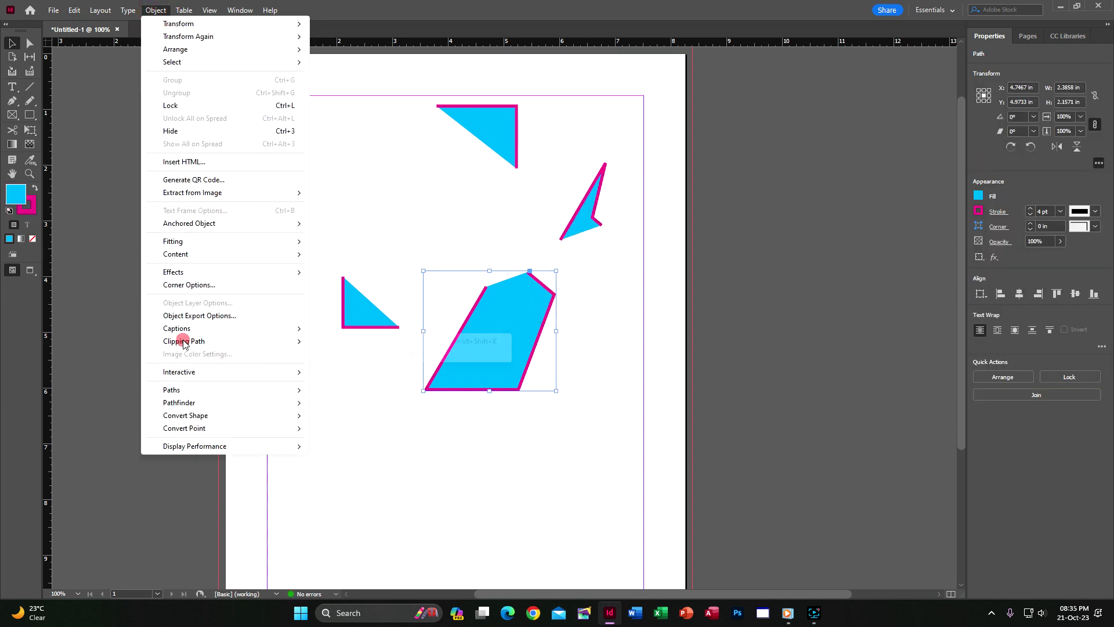
{"action": "left_click", "coordinate": [187, 389]}
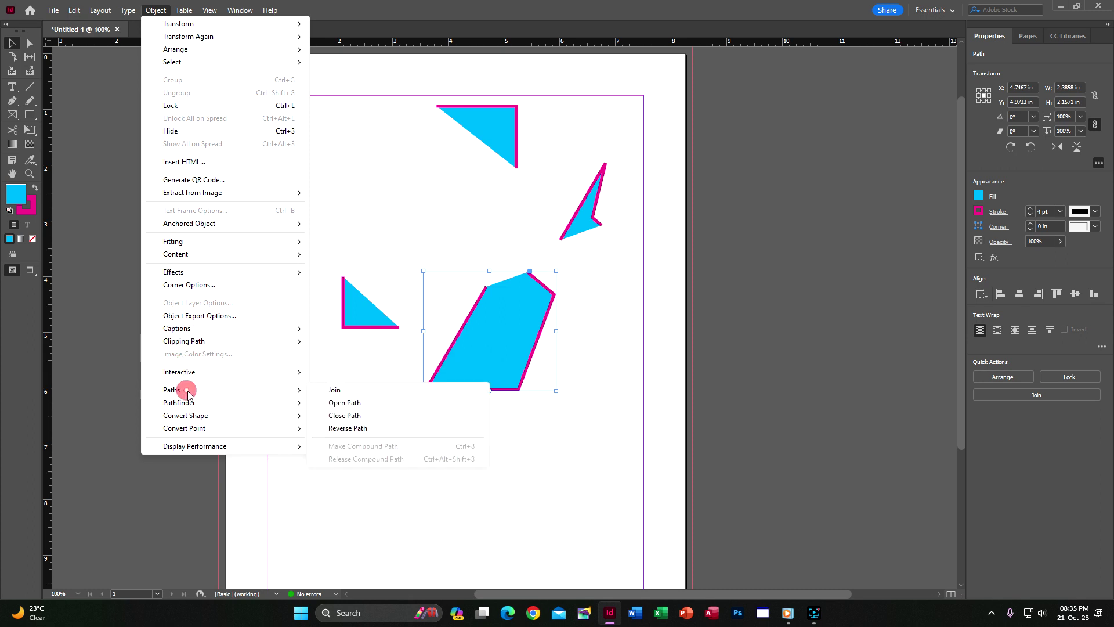
{"action": "left_click", "coordinate": [348, 416]}
{"action": "left_click", "coordinate": [607, 389]}
{"action": "left_click", "coordinate": [521, 312]}
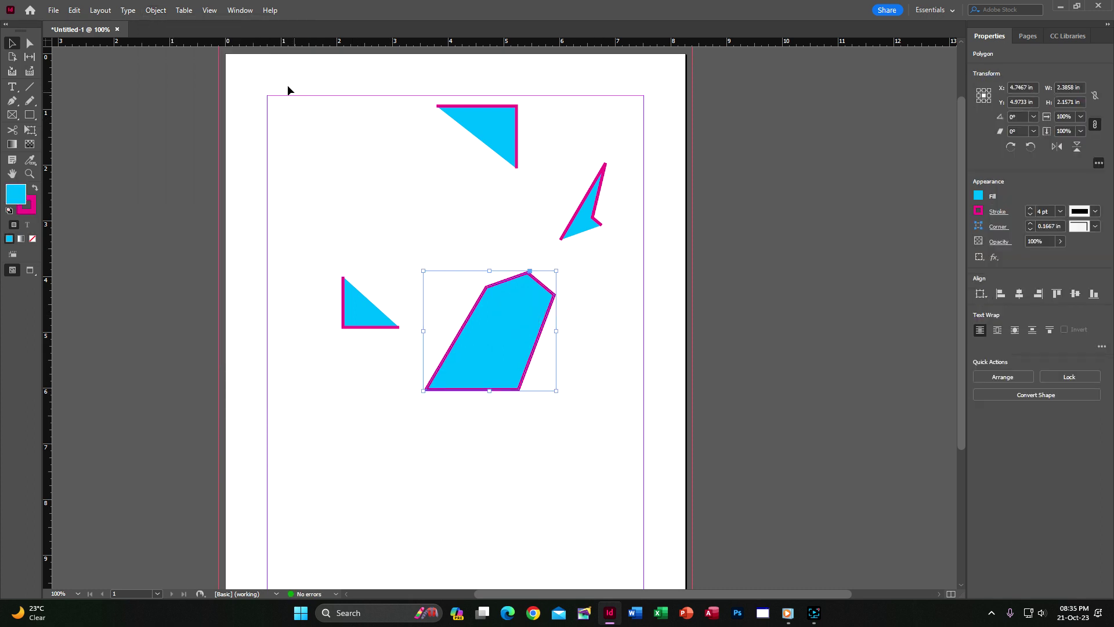
Select all four pieces with a marquee, and select individual pieces one at a time.
{"action": "left_click_drag", "start_coordinate": [287, 86], "coordinate": [635, 525]}
{"action": "left_click", "coordinate": [598, 428]}
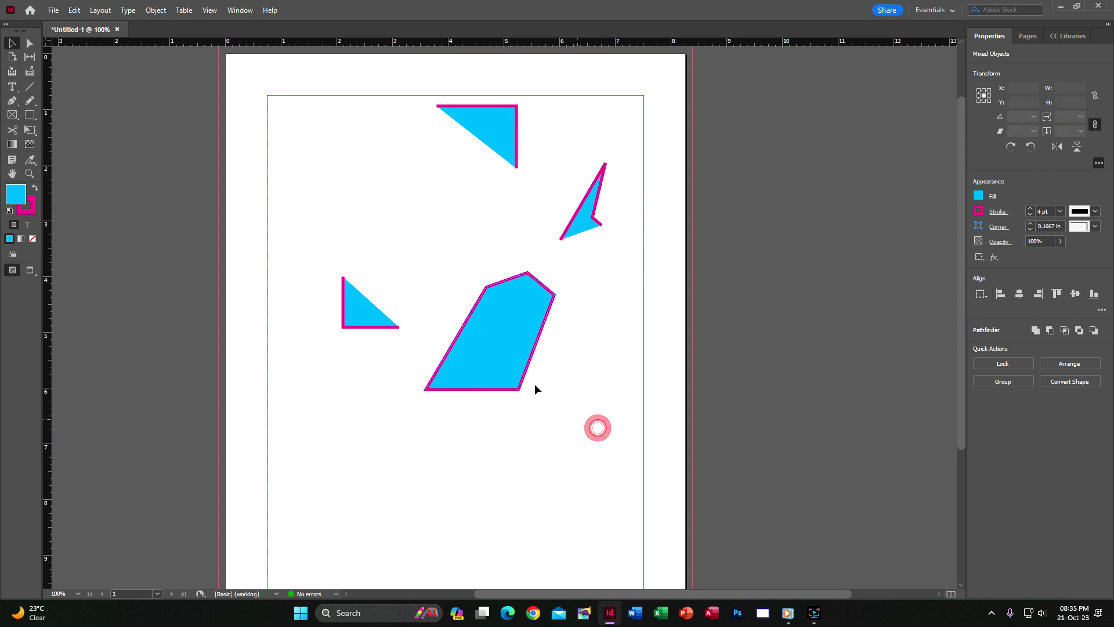
{"action": "left_click", "coordinate": [511, 354]}
{"action": "left_click", "coordinate": [364, 300]}
{"action": "left_click", "coordinate": [589, 216]}
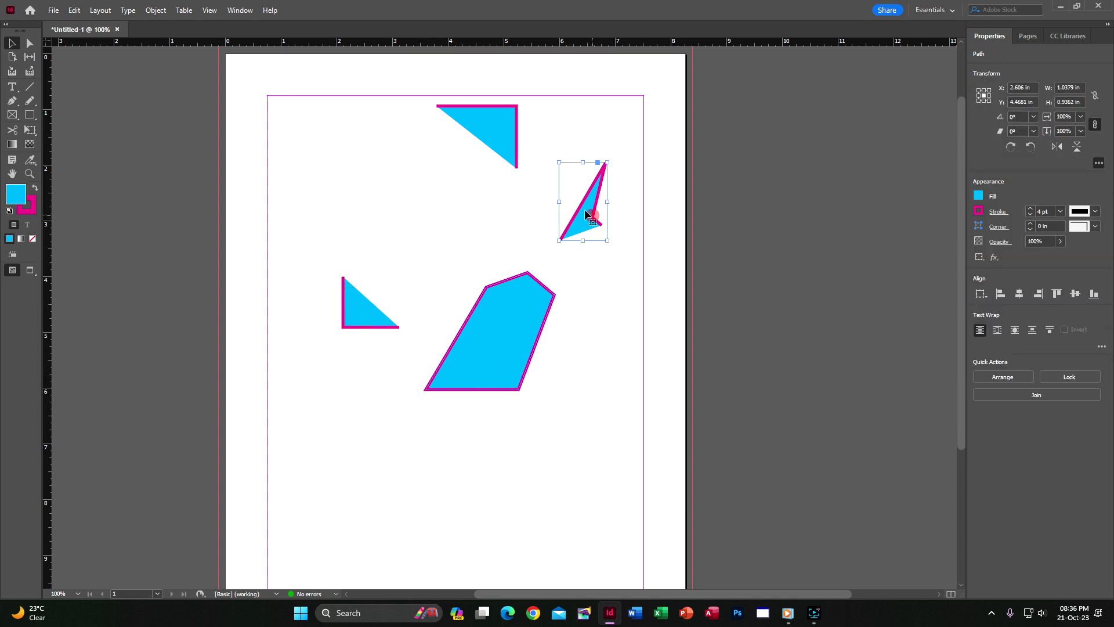
{"action": "left_click", "coordinate": [465, 144]}
{"action": "left_click_drag", "start_coordinate": [273, 77], "coordinate": [648, 468]}
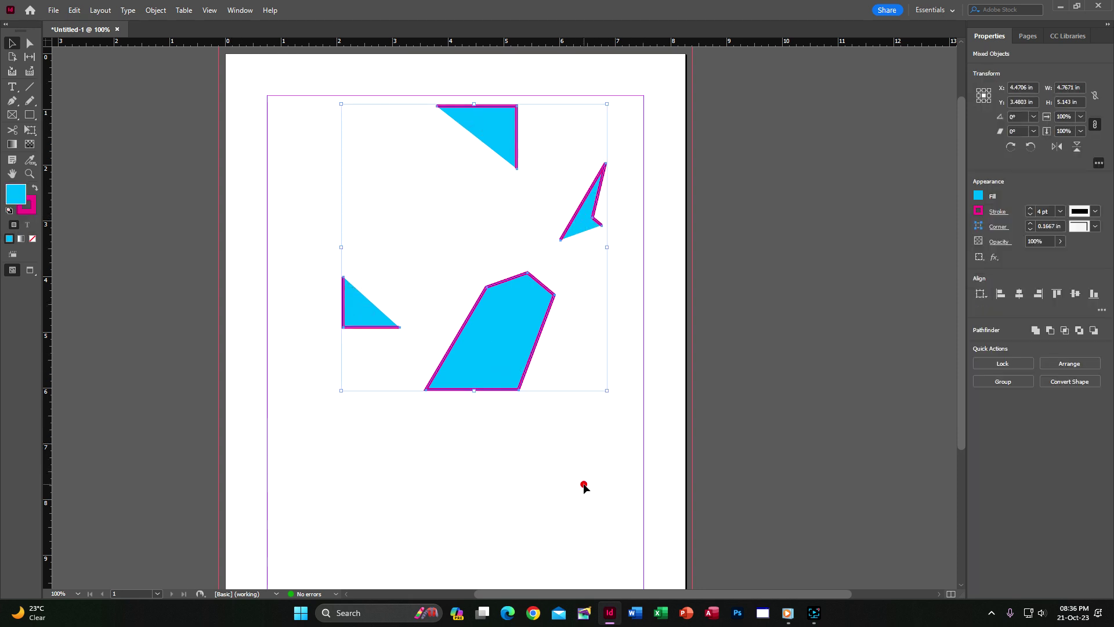
Build a multiple selection by adding the slim tip and both triangles to the selected large piece.
{"action": "left_click", "coordinate": [517, 365]}
{"action": "left_click", "coordinate": [590, 233], "text": "shift"}
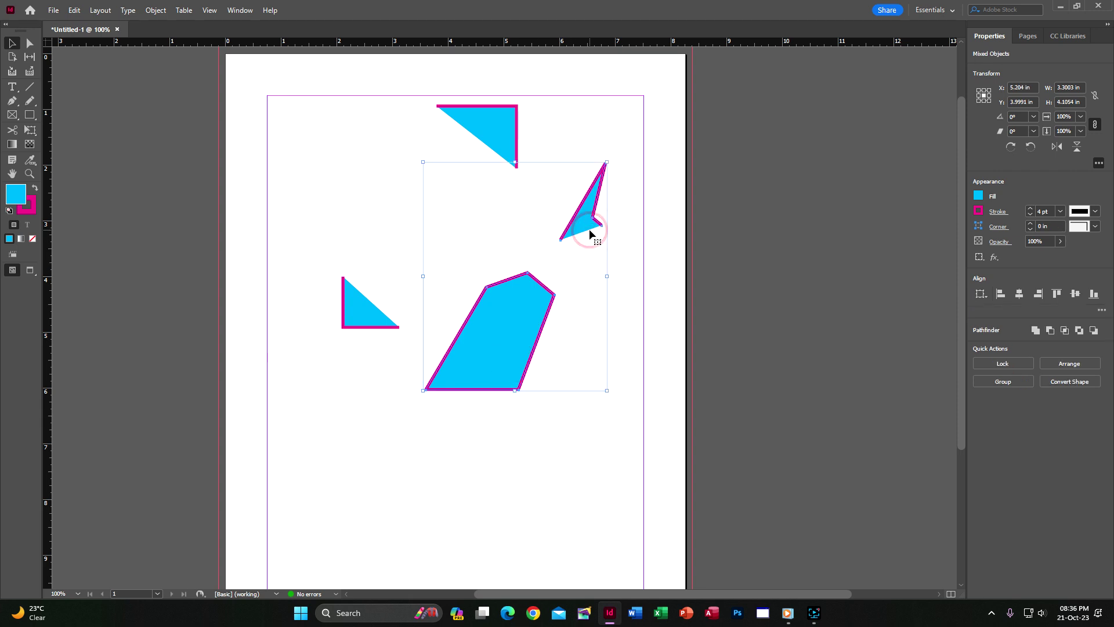
{"action": "left_click", "coordinate": [561, 438]}
{"action": "left_click", "coordinate": [514, 313]}
{"action": "left_click", "coordinate": [365, 303]}
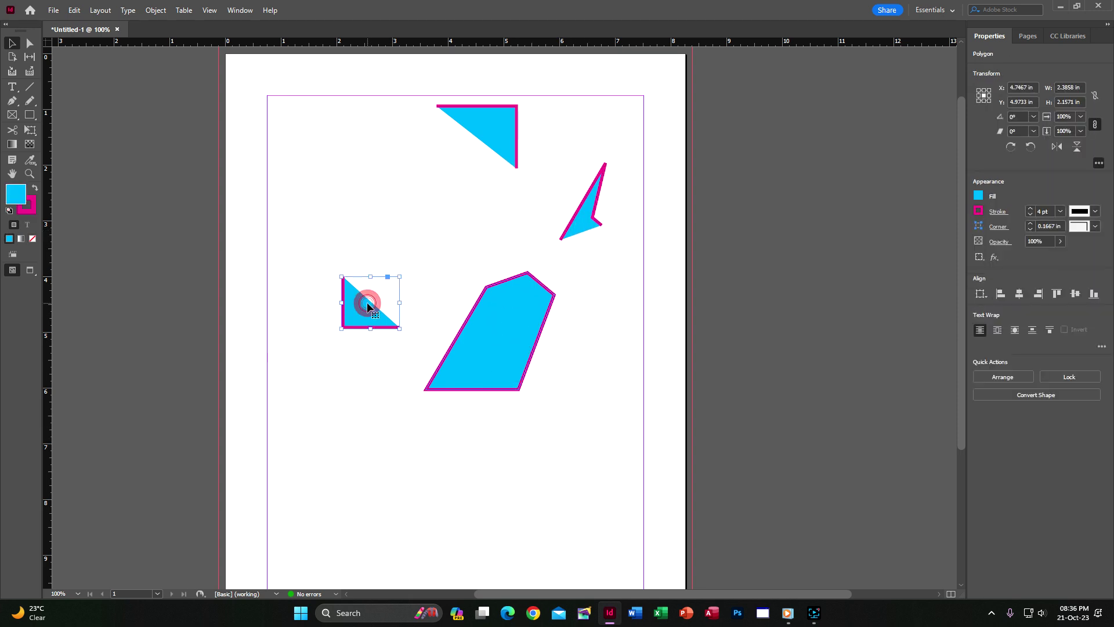
{"action": "left_click", "coordinate": [513, 283]}
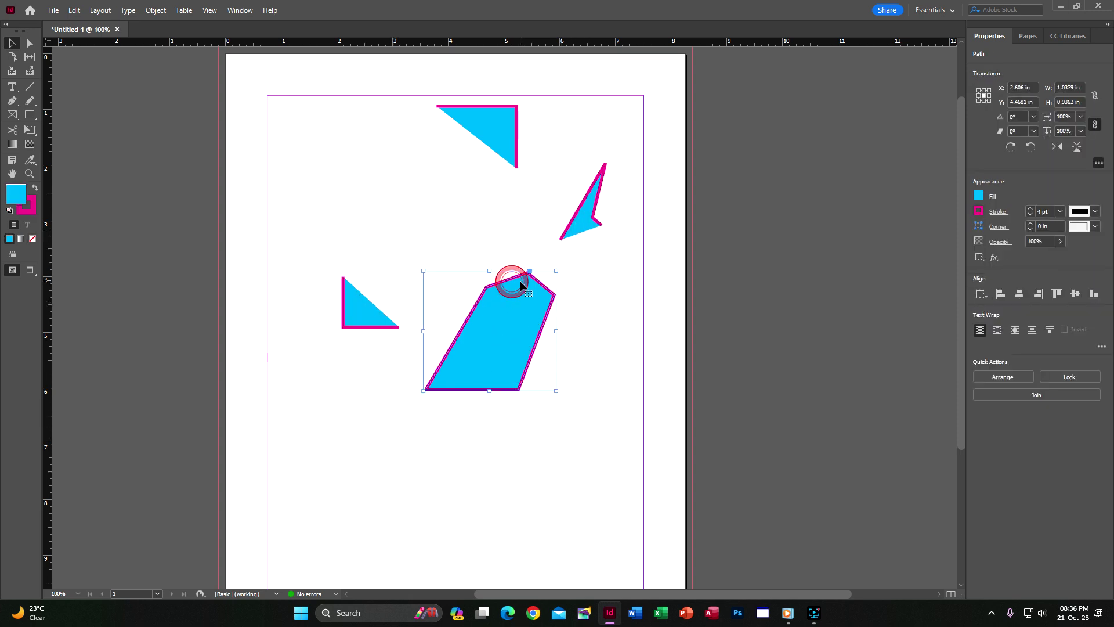
{"action": "left_click", "coordinate": [578, 232], "text": "shift"}
{"action": "left_click", "coordinate": [504, 143], "text": "shift"}
{"action": "left_click", "coordinate": [352, 292], "text": "shift"}
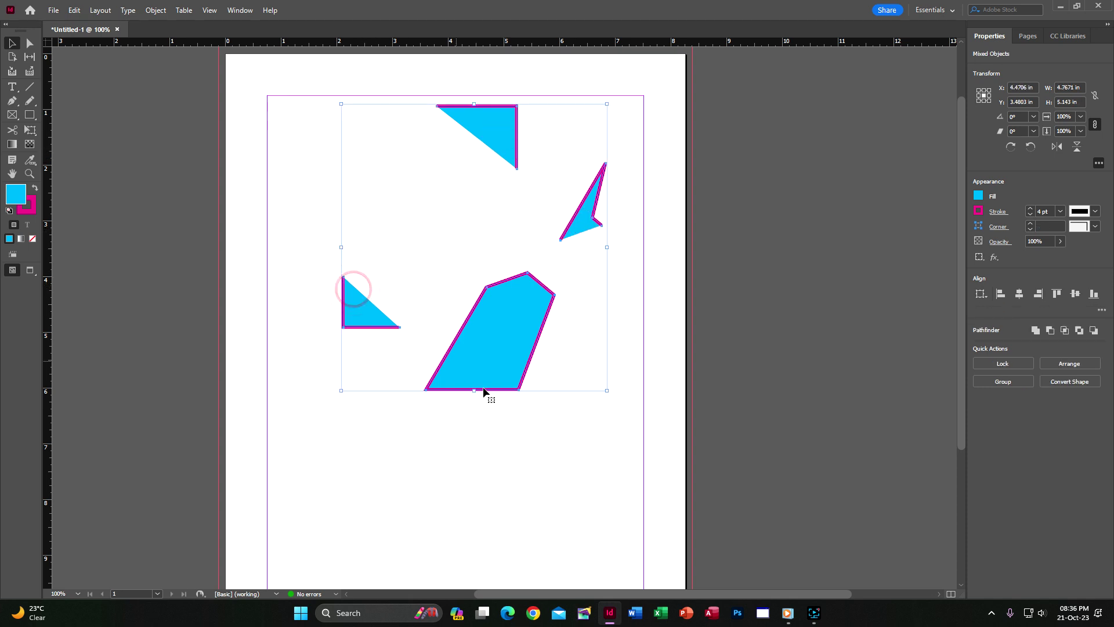
Select every piece on the page and delete them all.
{"action": "left_click", "coordinate": [516, 492]}
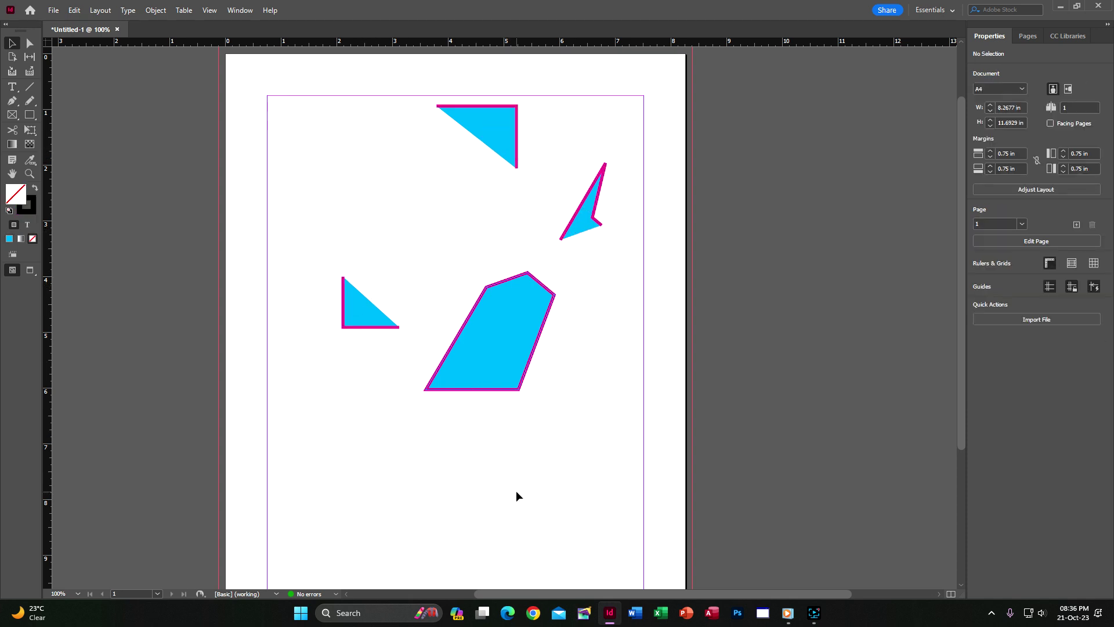
{"action": "key", "text": "ctrl+a"}
{"action": "key", "text": "Delete"}
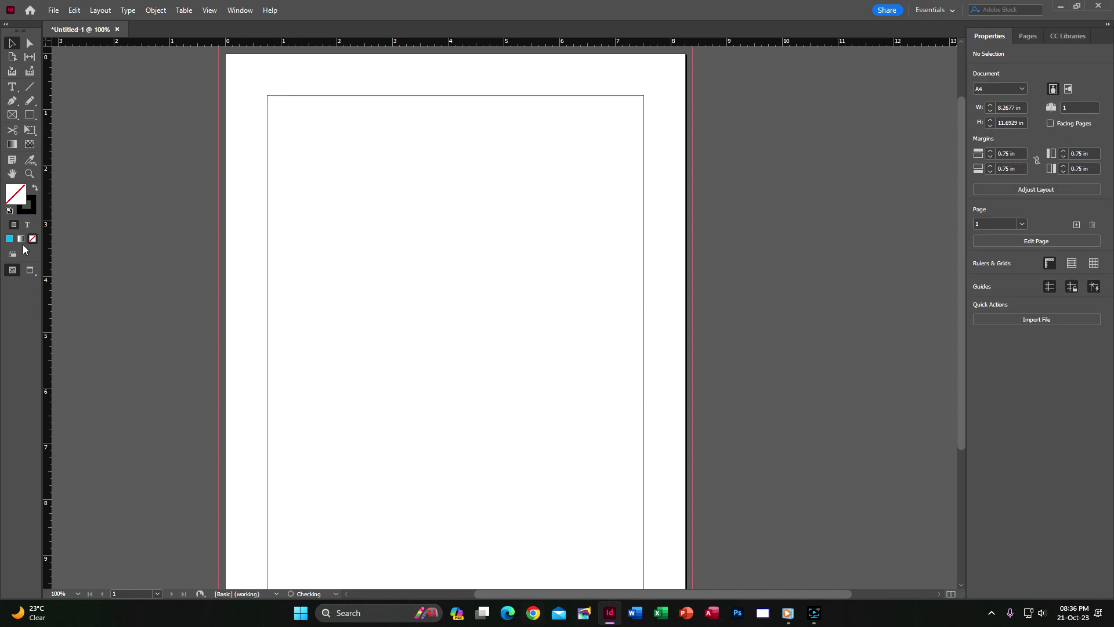
Draw a blue-filled rectangle about 4.62 in wide and 2.6 in high in the upper part of the page.
{"action": "left_click", "coordinate": [29, 115]}
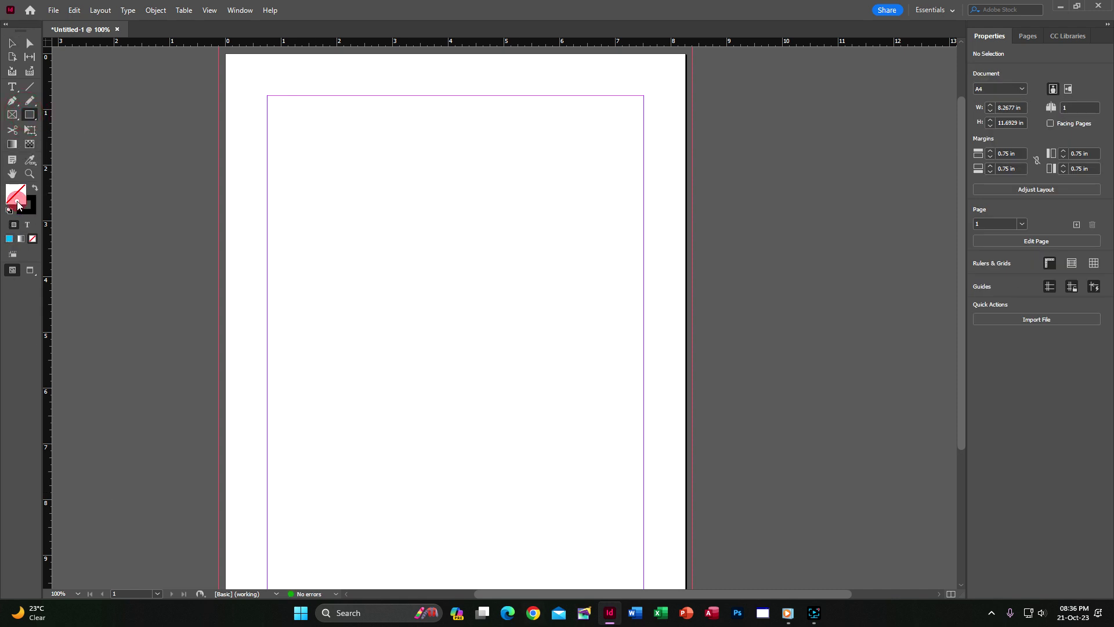
{"action": "left_click", "coordinate": [8, 239]}
{"action": "left_click_drag", "start_coordinate": [335, 169], "coordinate": [592, 313]}
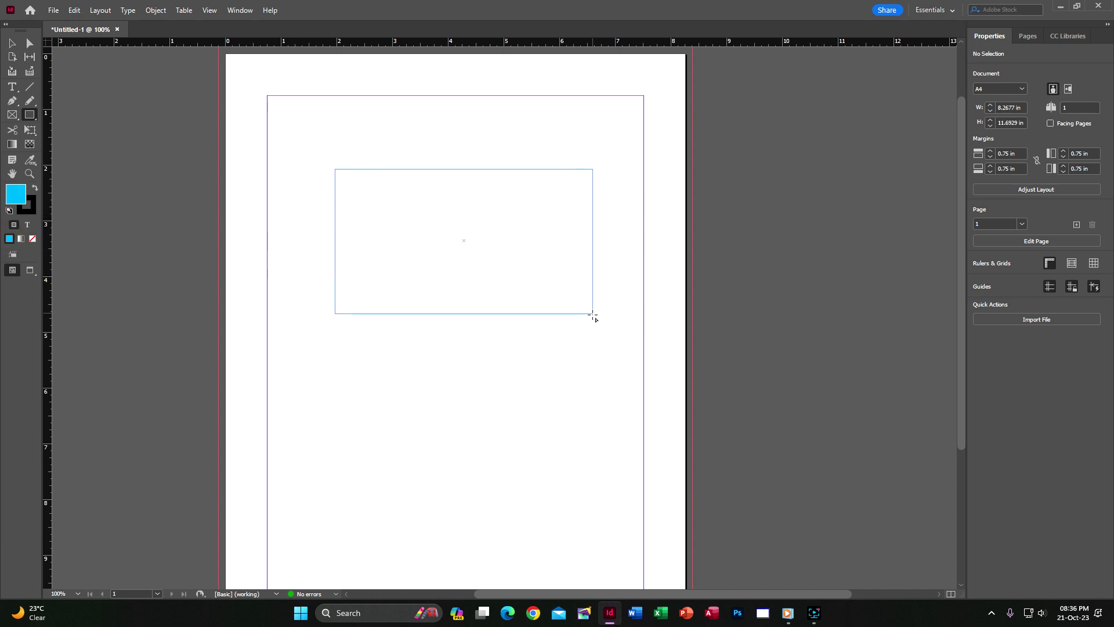
Try a horizontal gradient across the blue rectangle with the Gradient Swatch tool and undo it.
{"action": "left_click", "coordinate": [13, 145]}
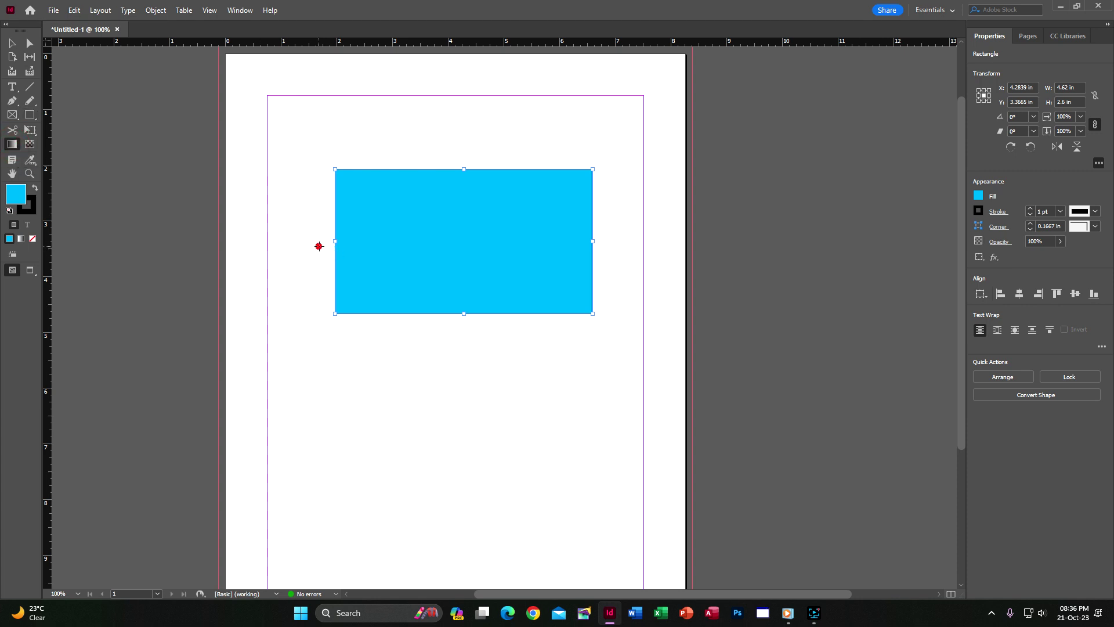
{"action": "left_click_drag", "start_coordinate": [319, 246], "coordinate": [520, 250]}
{"action": "key", "text": "ctrl+z"}
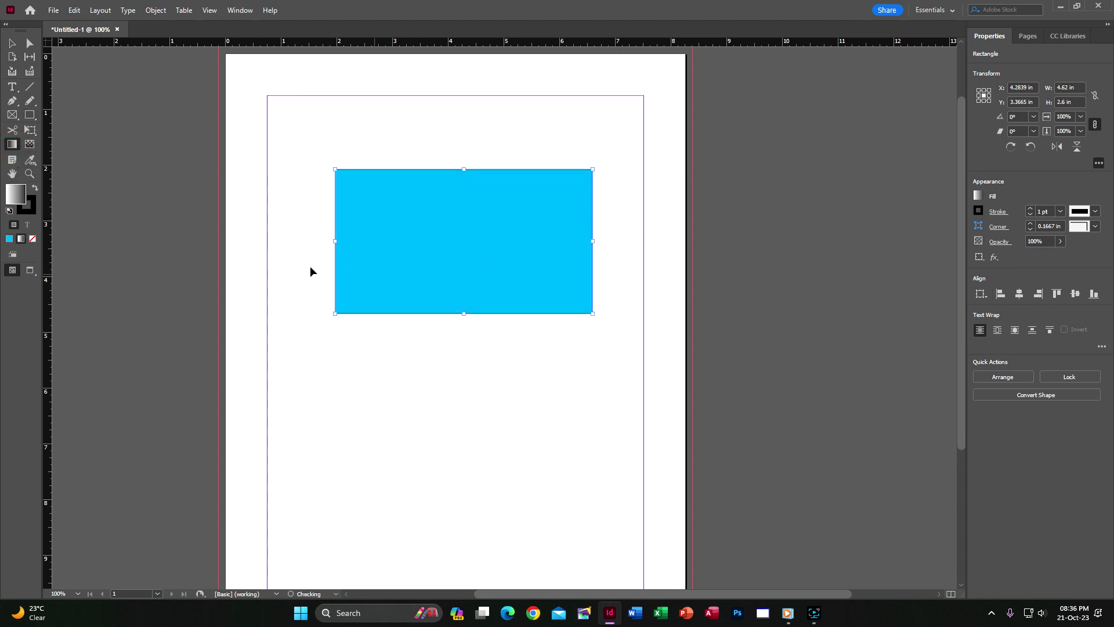
Apply a white-to-black Linear gradient fill to the blue rectangle and close the gradient settings.
{"action": "left_click", "coordinate": [13, 145]}
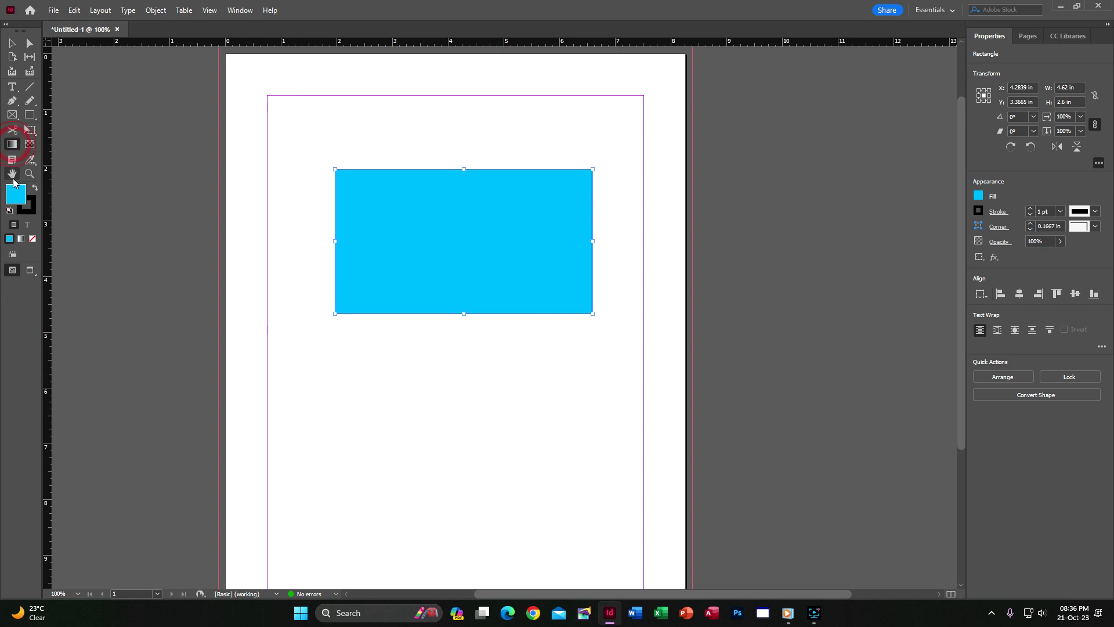
{"action": "double_click", "coordinate": [14, 146]}
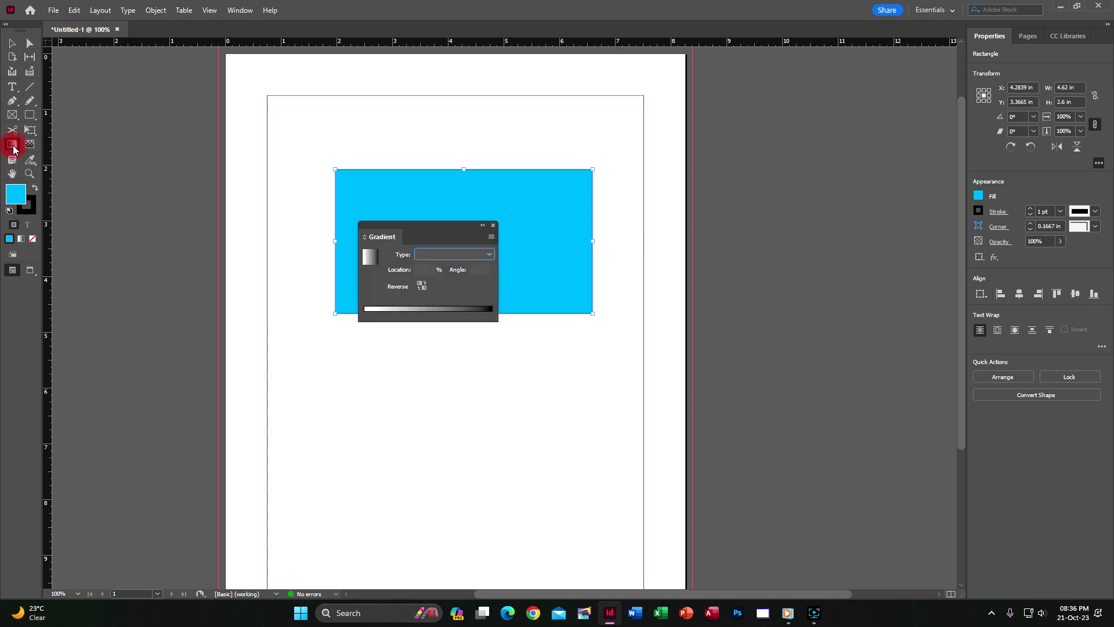
{"action": "left_click", "coordinate": [367, 257]}
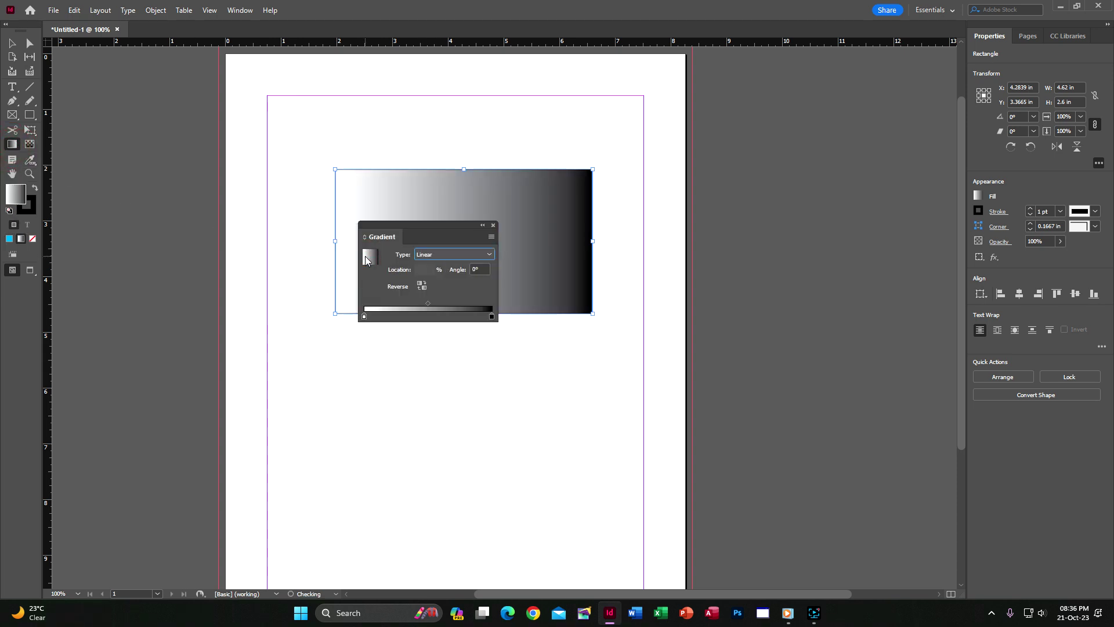
{"action": "left_click", "coordinate": [485, 254]}
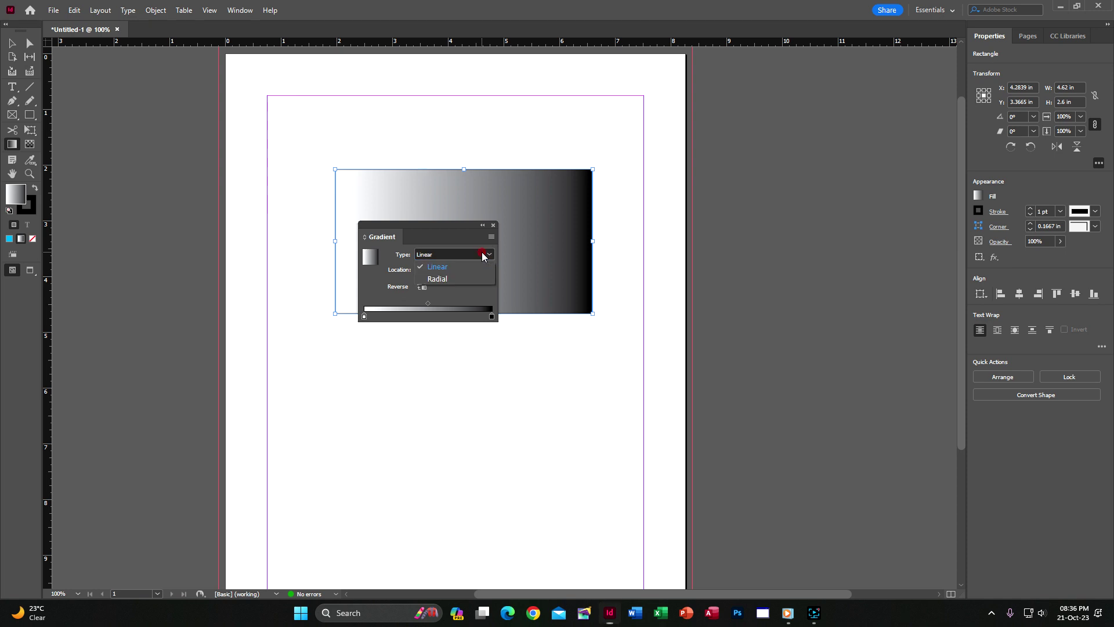
{"action": "left_click", "coordinate": [496, 227]}
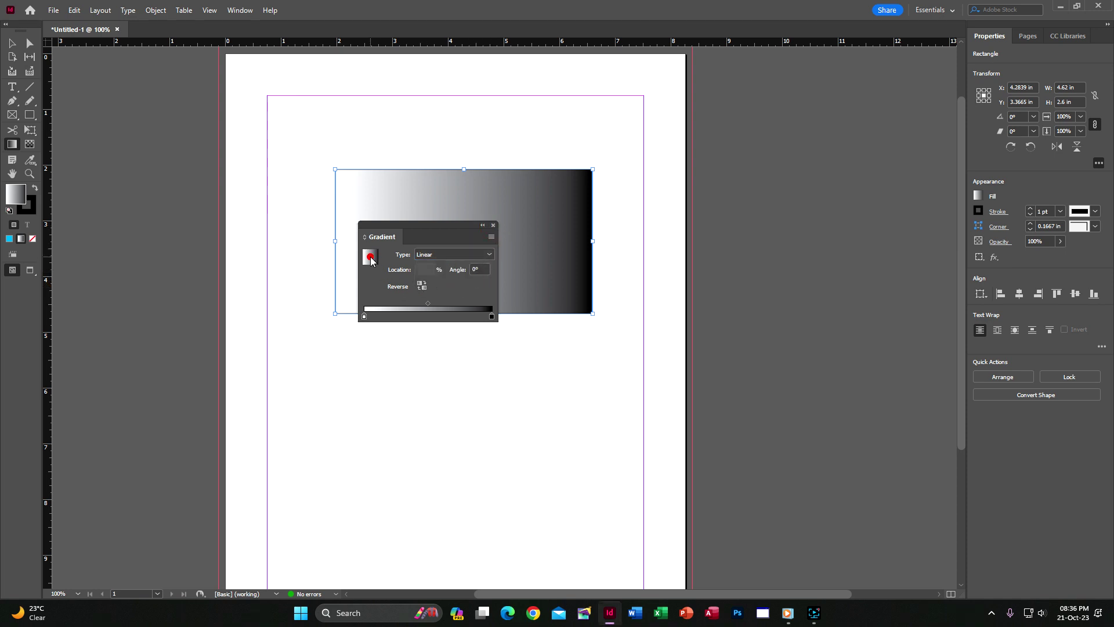
{"action": "left_click", "coordinate": [483, 225]}
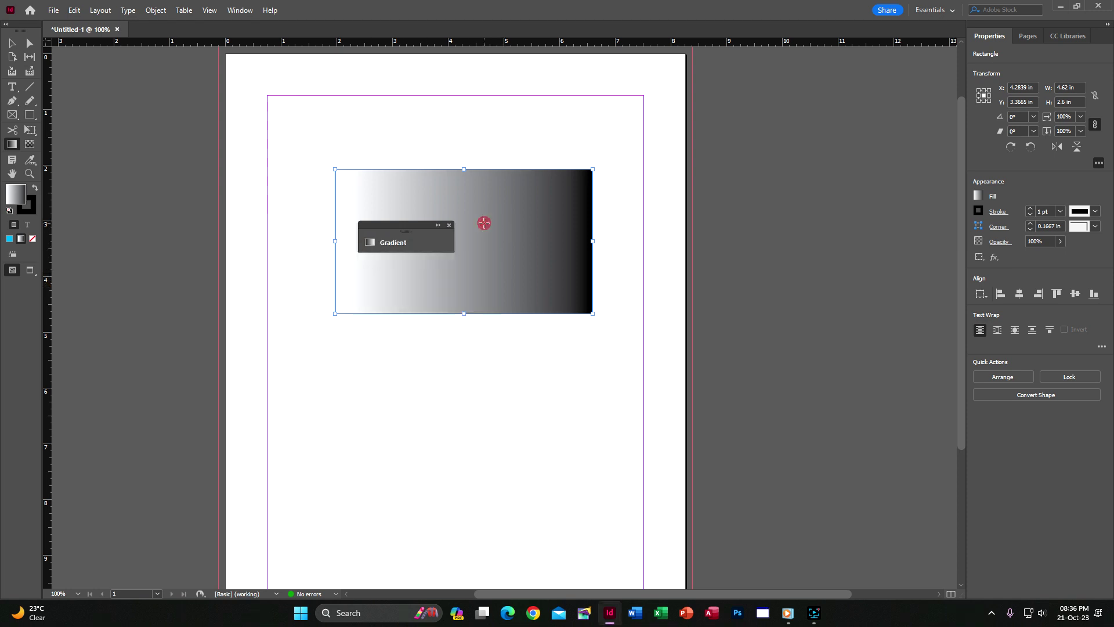
{"action": "left_click", "coordinate": [449, 225]}
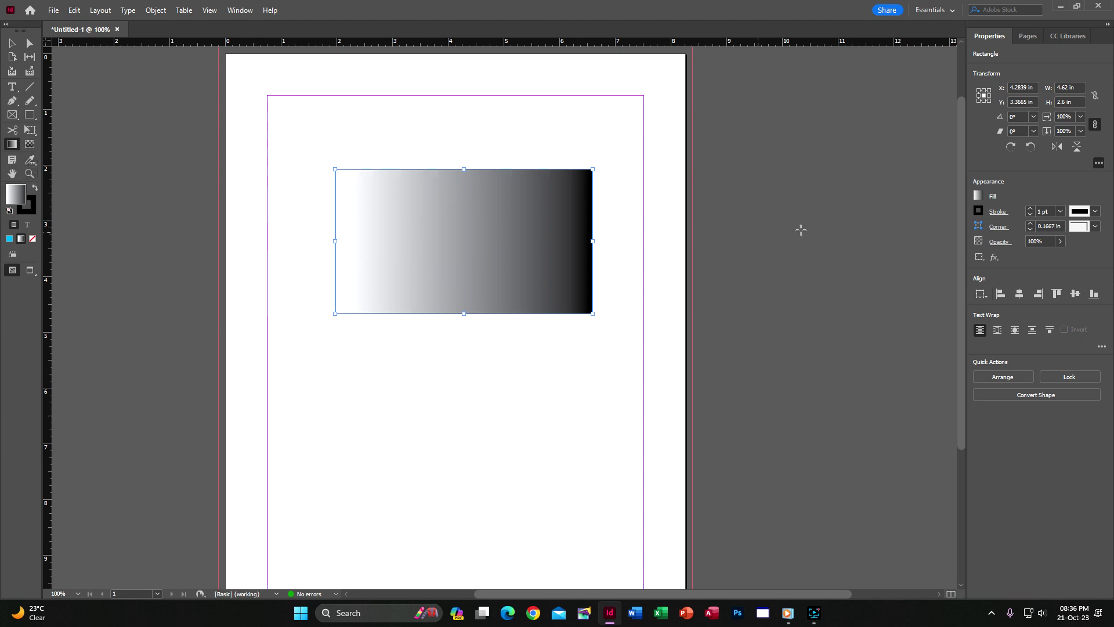
Set the white start stop of the rectangle's gradient to pink, ff99e2.
{"action": "left_click", "coordinate": [979, 211]}
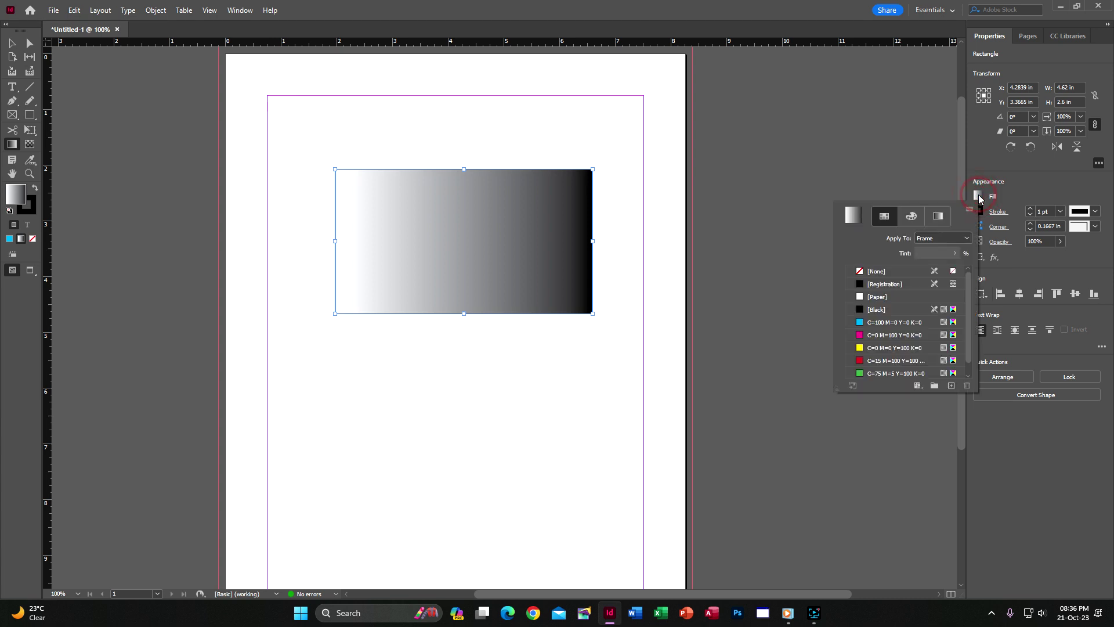
{"action": "left_click", "coordinate": [936, 223]}
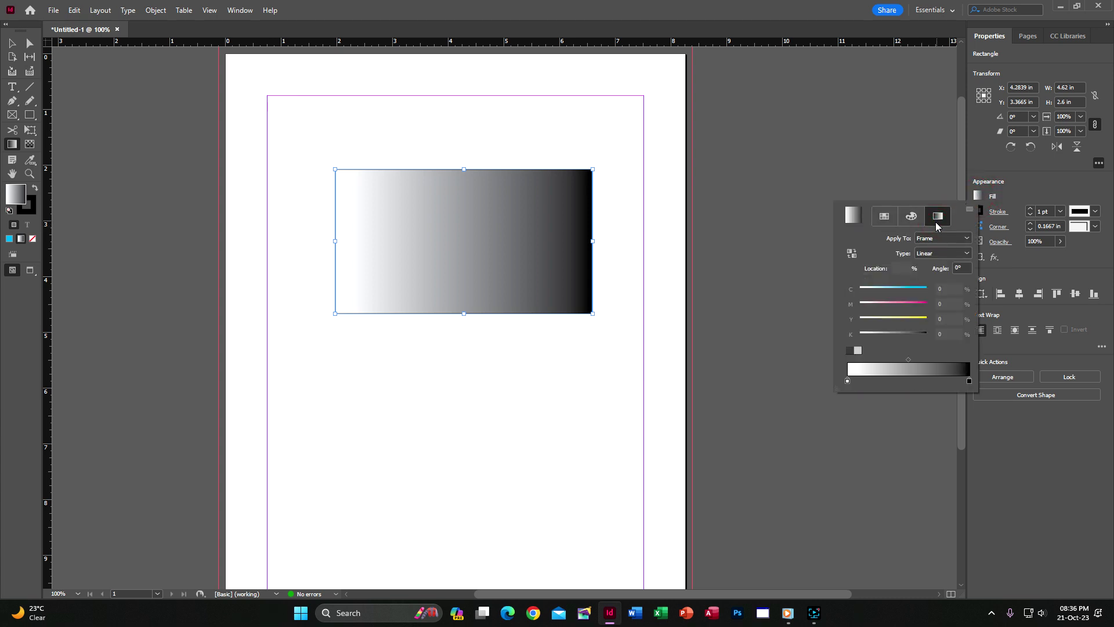
{"action": "left_click", "coordinate": [848, 382]}
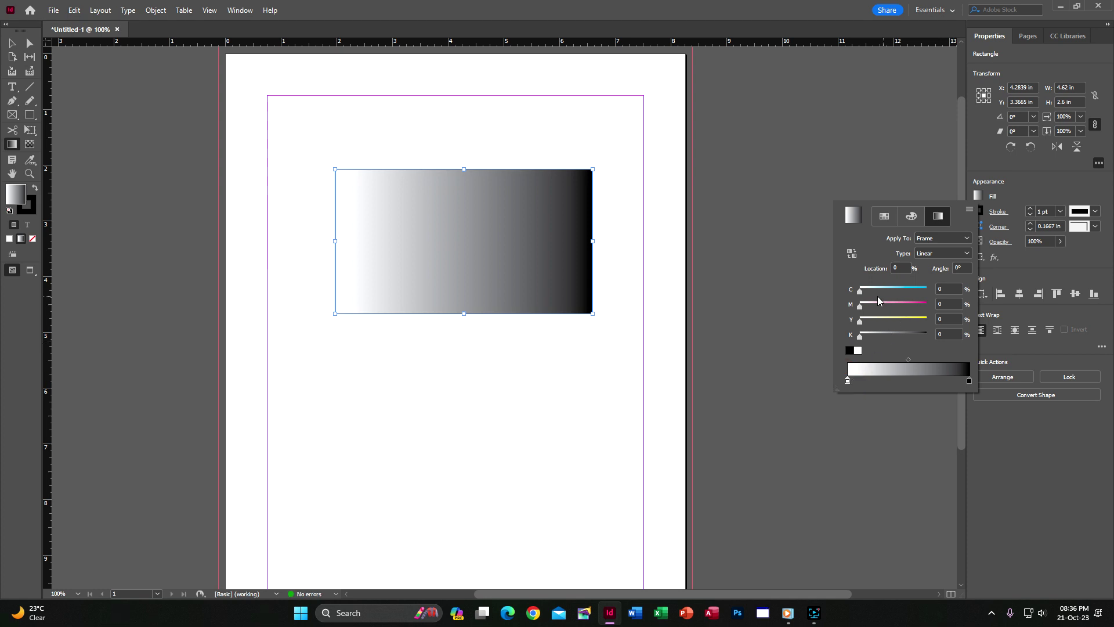
{"action": "double_click", "coordinate": [854, 220]}
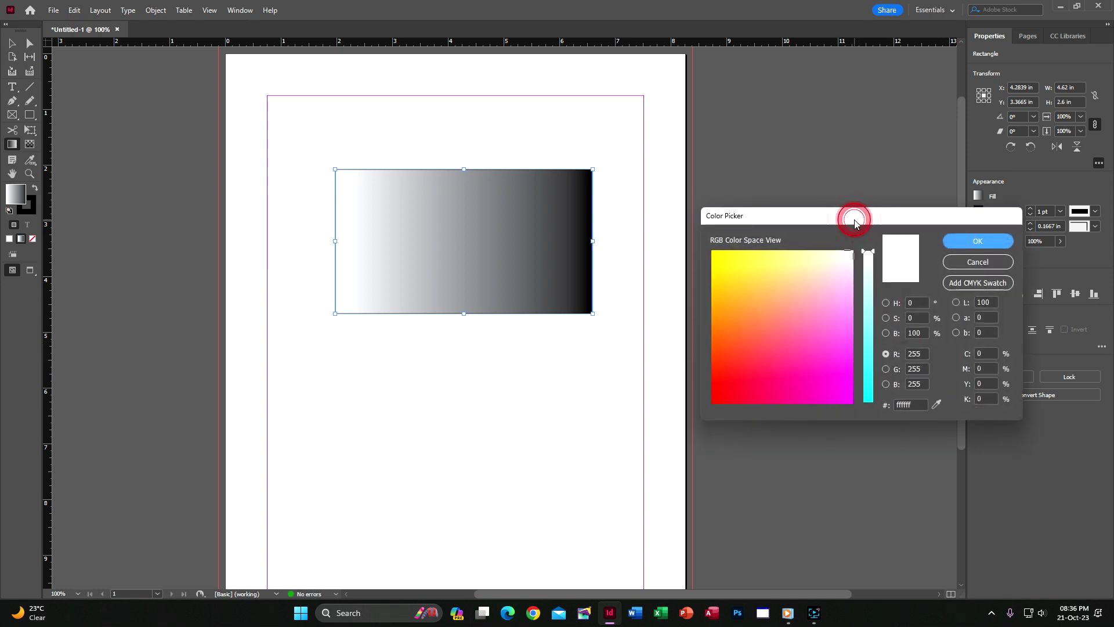
{"action": "left_click", "coordinate": [837, 312]}
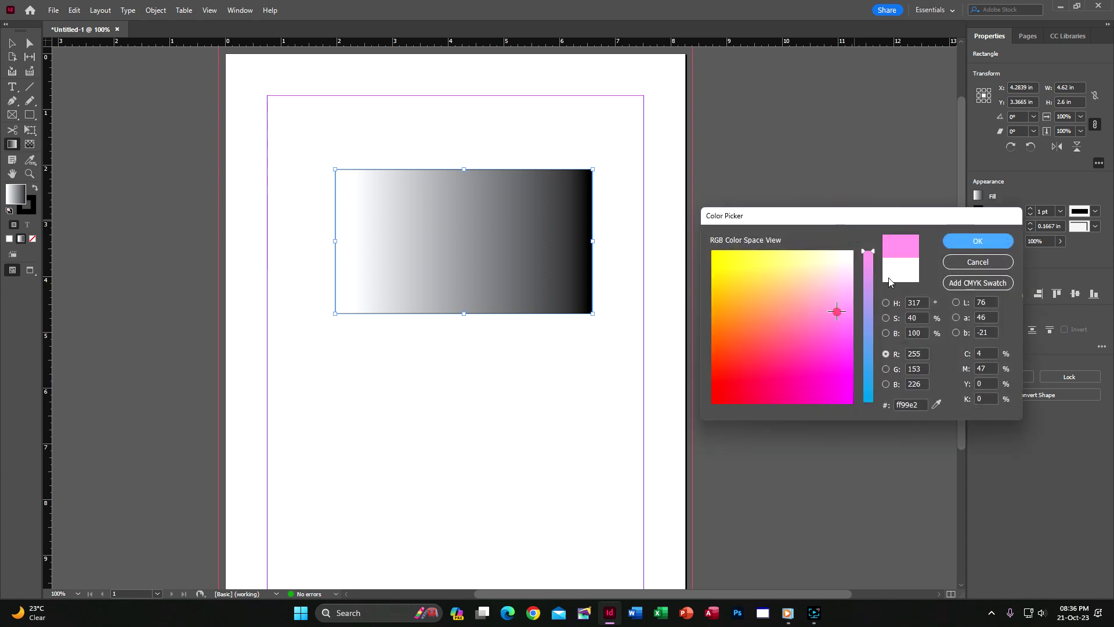
{"action": "left_click", "coordinate": [961, 242]}
Set the black end stop of the rectangle's gradient to turquoise, 00dfd7.
{"action": "left_click", "coordinate": [935, 223]}
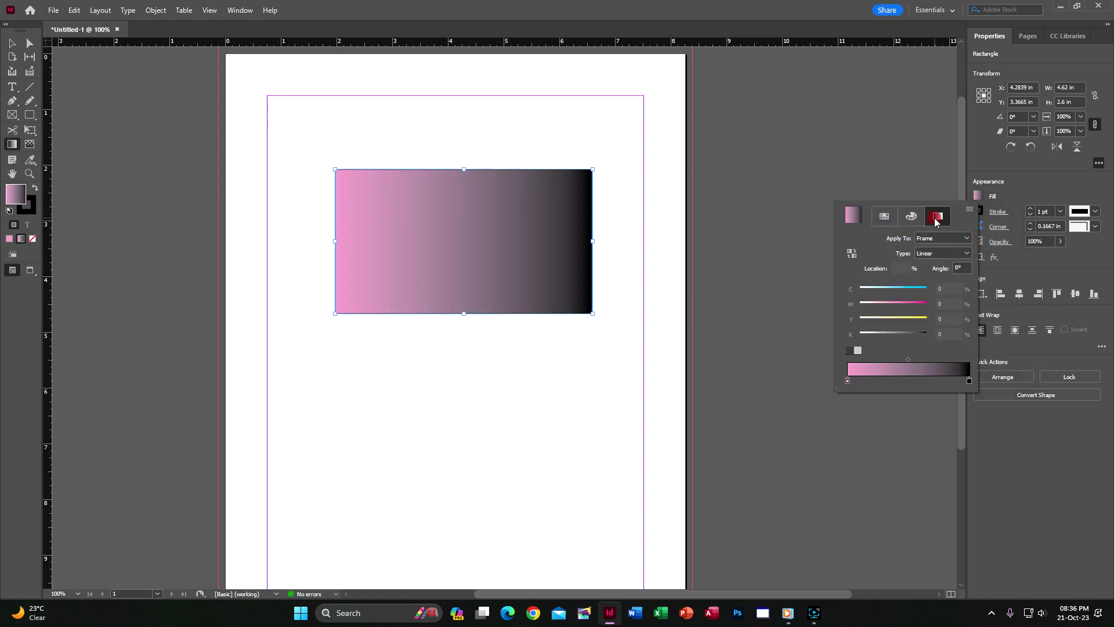
{"action": "left_click", "coordinate": [968, 381]}
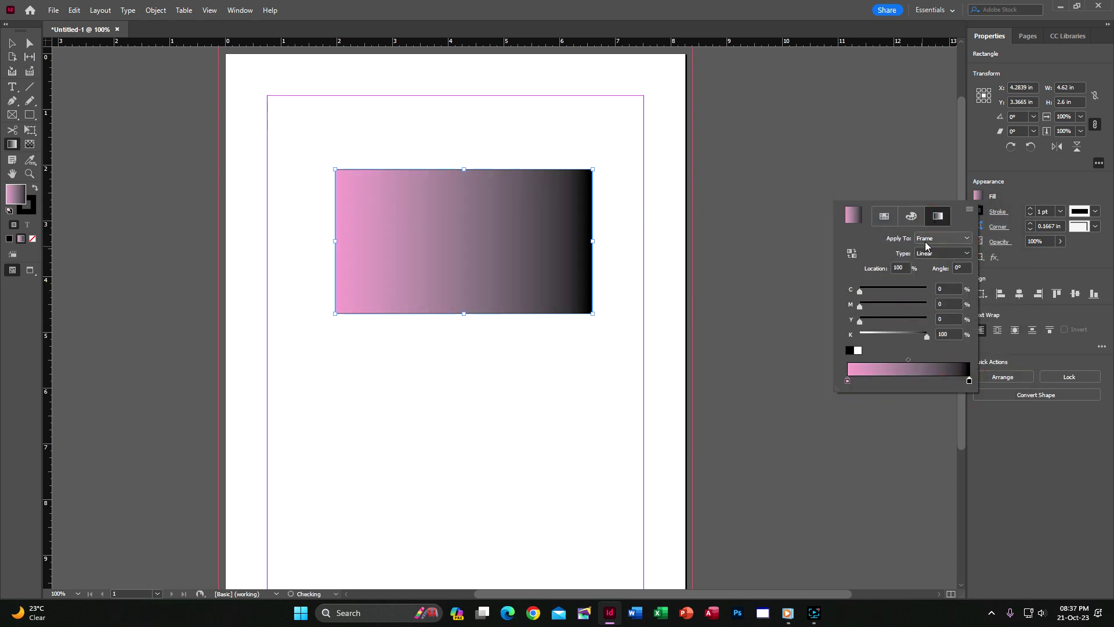
{"action": "double_click", "coordinate": [854, 218]}
{"action": "left_click", "coordinate": [830, 269]}
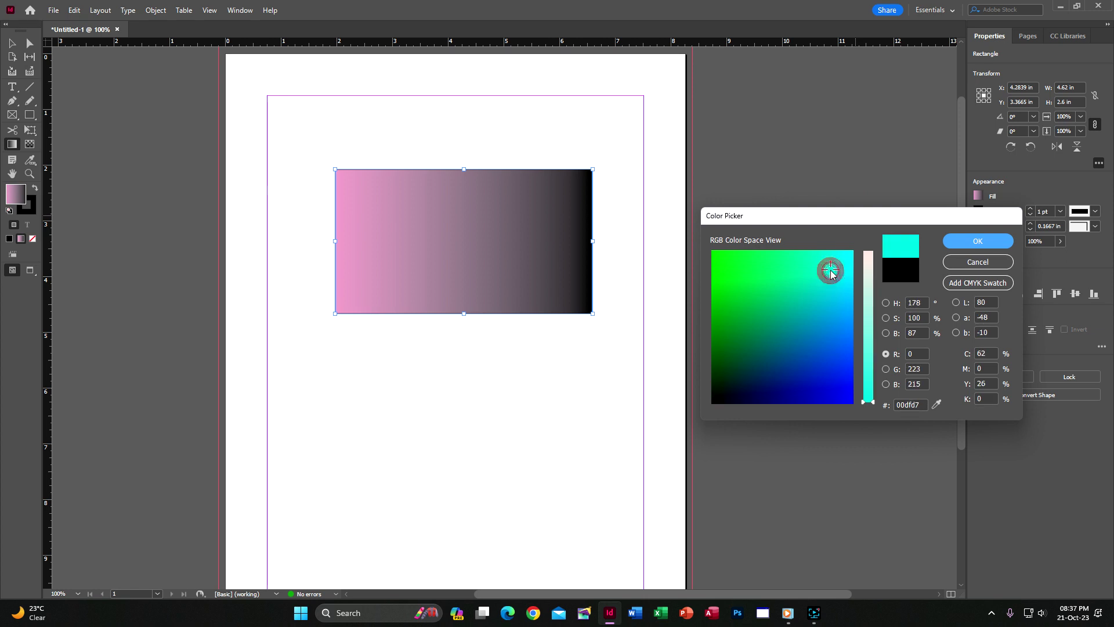
{"action": "left_click", "coordinate": [964, 245]}
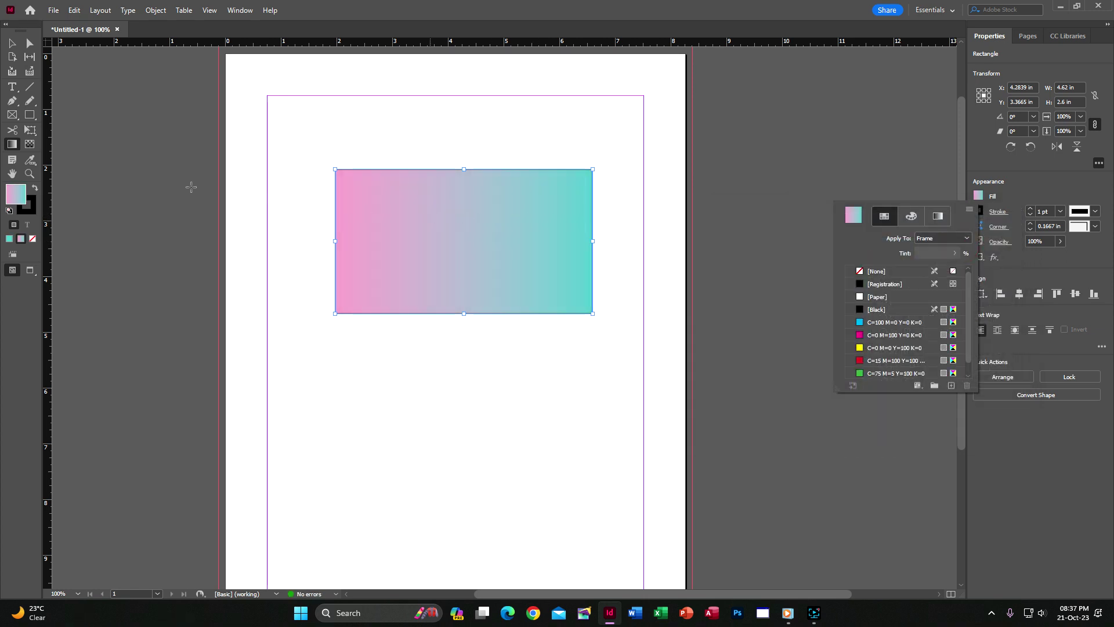
Draw a second rectangle about 4.9 in wide and 2.08 in high below the gradient one, with a solid blue fill.
{"action": "left_click", "coordinate": [23, 116]}
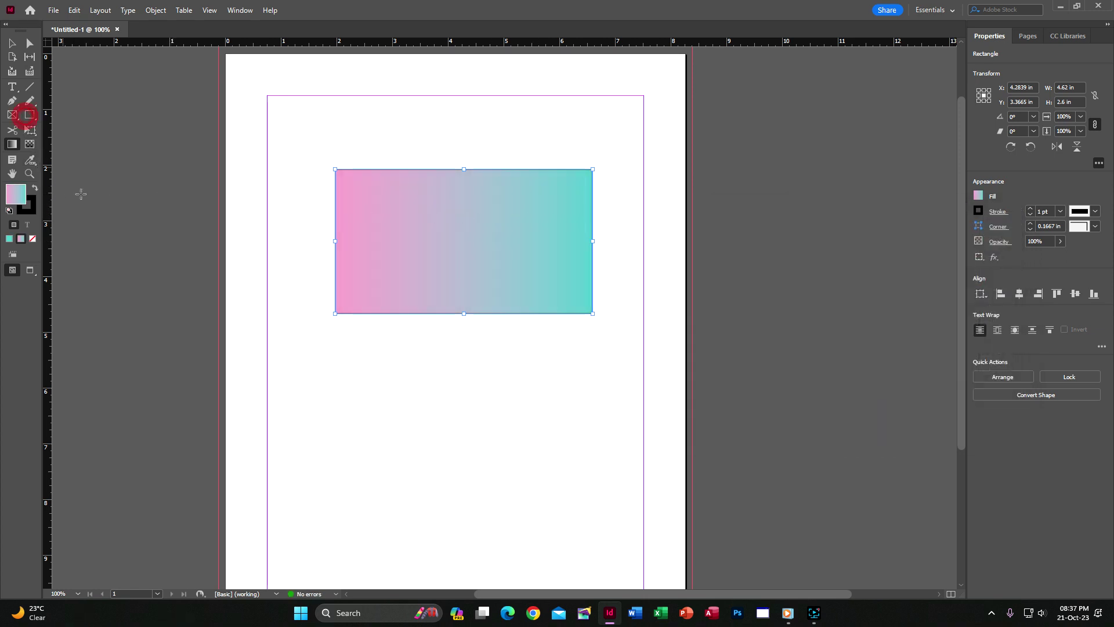
{"action": "left_click_drag", "start_coordinate": [328, 378], "coordinate": [533, 468]}
{"action": "left_click", "coordinate": [29, 114]}
{"action": "left_click_drag", "start_coordinate": [327, 368], "coordinate": [600, 483]}
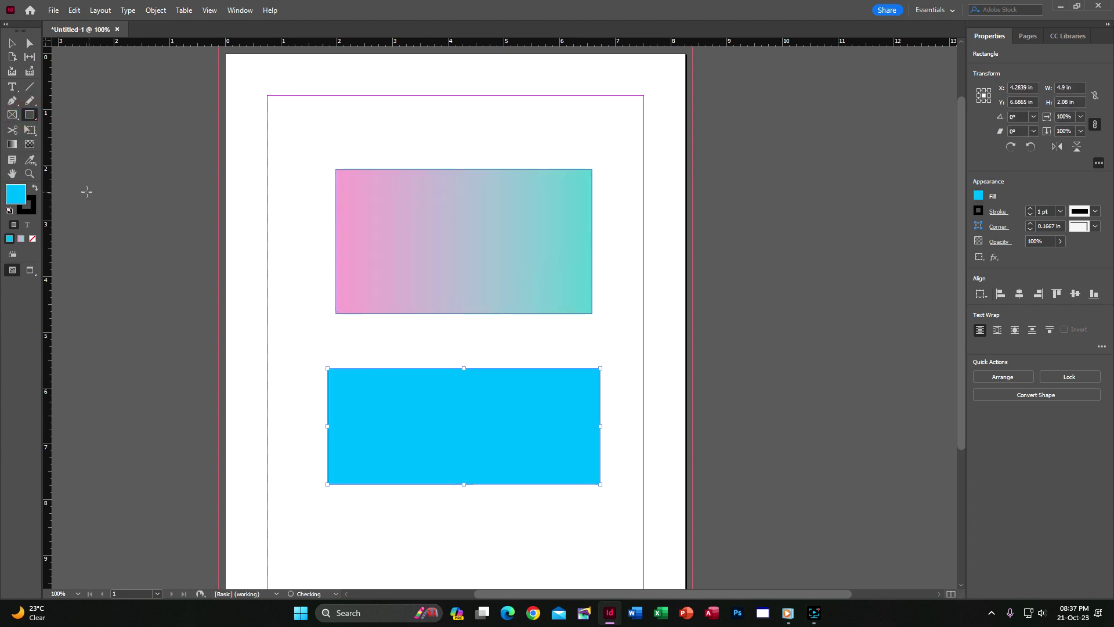
Fill the lower rectangle with the pink-to-turquoise gradient and redirect it to run vertically with the Gradient Swatch tool.
{"action": "left_click", "coordinate": [12, 145]}
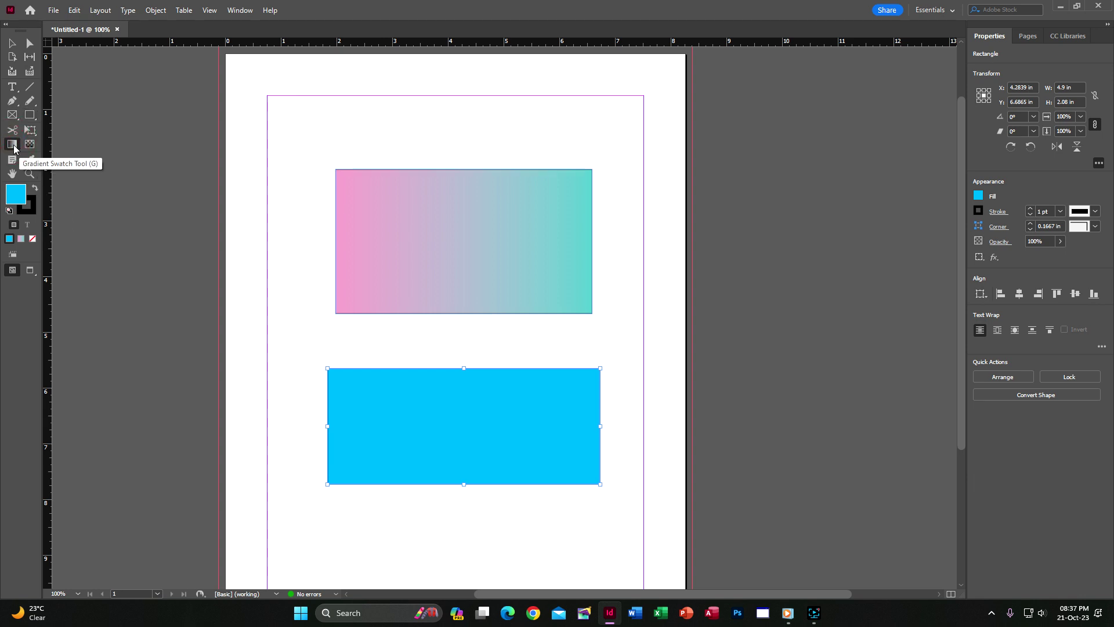
{"action": "left_click", "coordinate": [15, 149]}
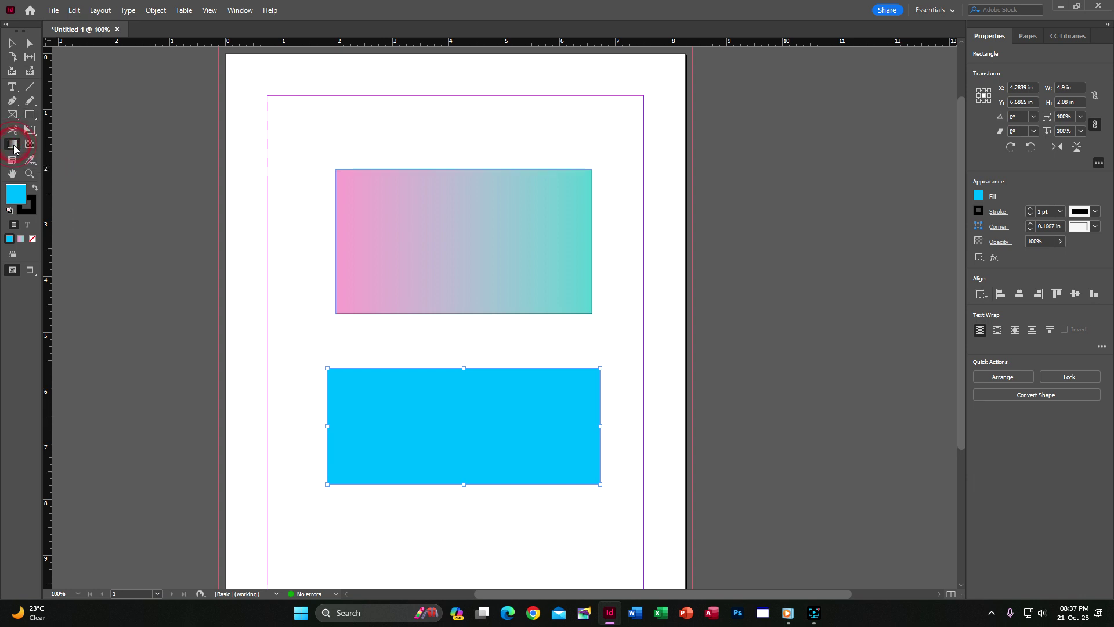
{"action": "left_click", "coordinate": [22, 243]}
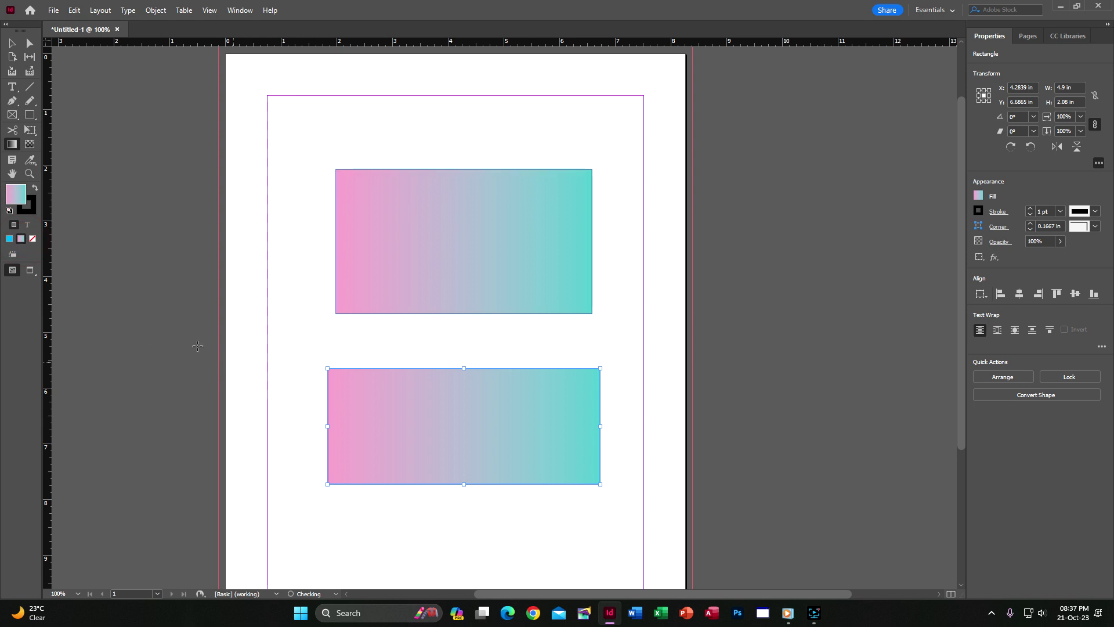
{"action": "mouse_move", "coordinate": [296, 423]}
{"action": "left_mouse_down"}
{"action": "mouse_move", "coordinate": [665, 423]}
{"action": "mouse_move", "coordinate": [278, 432]}
{"action": "left_mouse_up"}
{"action": "mouse_move", "coordinate": [620, 413]}
{"action": "left_mouse_down"}
{"action": "mouse_move", "coordinate": [318, 420]}
{"action": "mouse_move", "coordinate": [607, 418]}
{"action": "mouse_move", "coordinate": [614, 404]}
{"action": "left_mouse_up"}
{"action": "left_click_drag", "start_coordinate": [541, 352], "coordinate": [513, 321]}
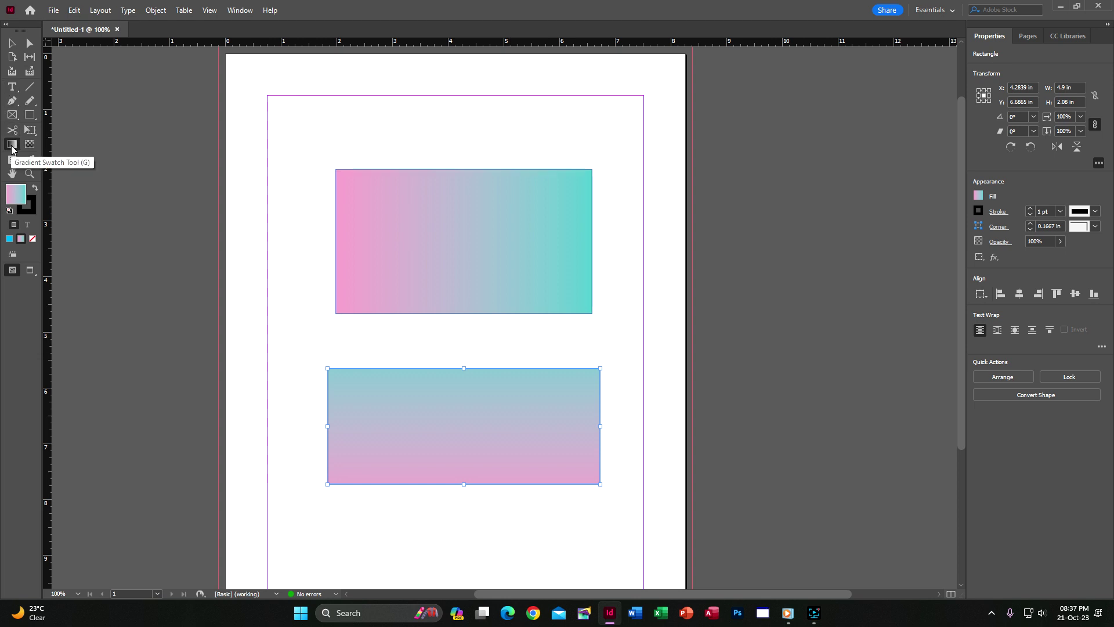
Move the lower rectangle up to the top margin and delete both rectangles from the page.
{"action": "left_click", "coordinate": [12, 43]}
{"action": "left_click_drag", "start_coordinate": [465, 395], "coordinate": [471, 183]}
{"action": "left_click", "coordinate": [485, 289]}
{"action": "key", "text": "Delete"}
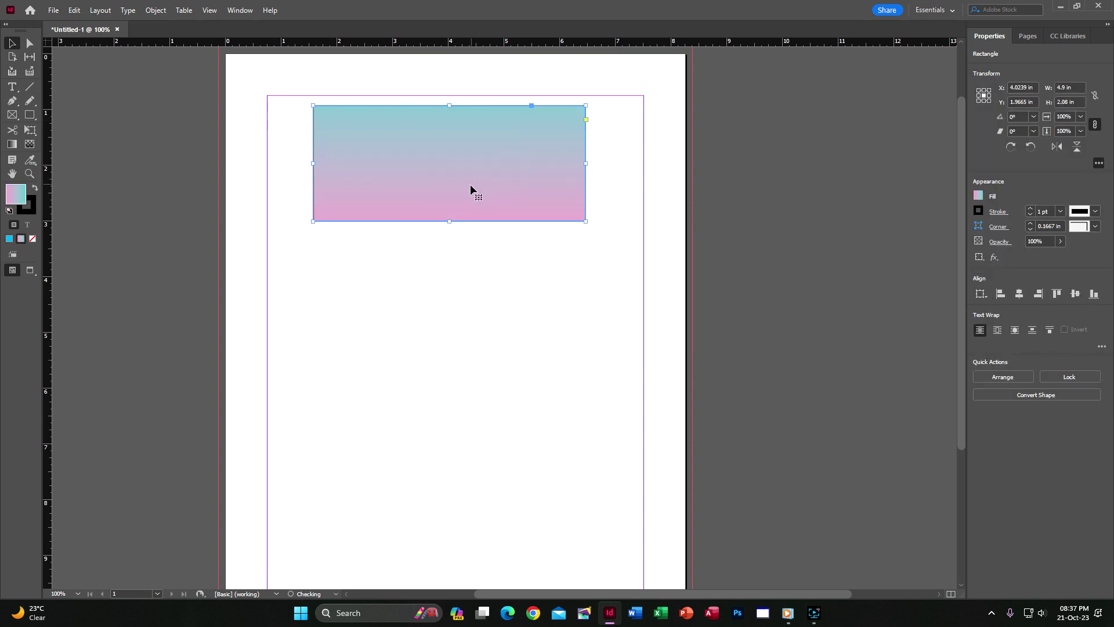
{"action": "key", "text": "Delete"}
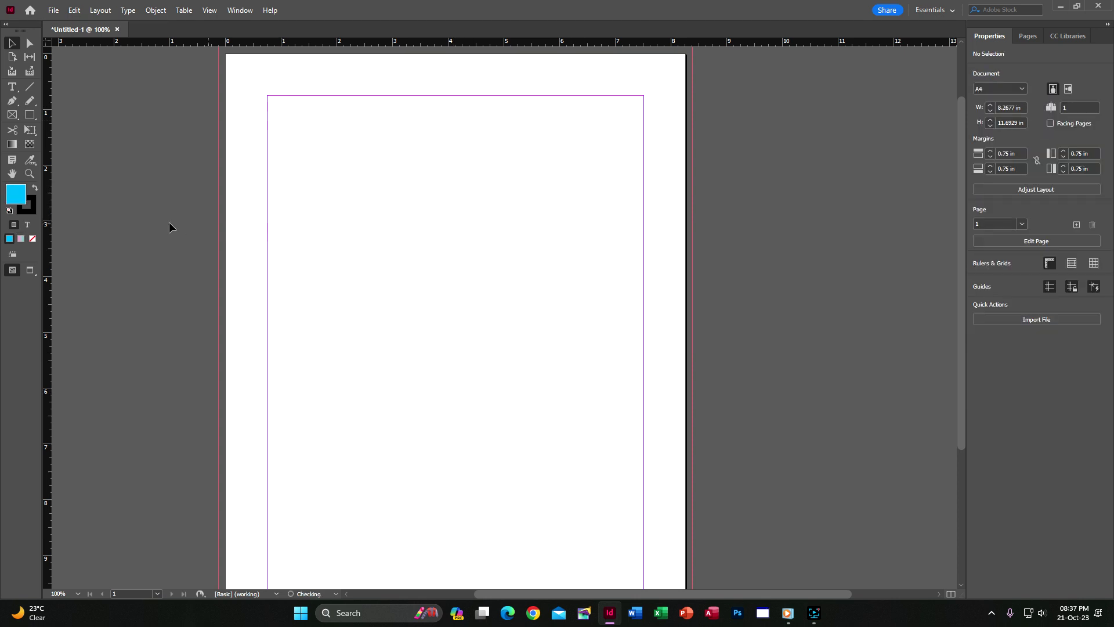
Draw a rectangle about 3.61 in wide and 2.44 in high in the page's upper half and give it the solid blue fill.
{"action": "left_click", "coordinate": [21, 239]}
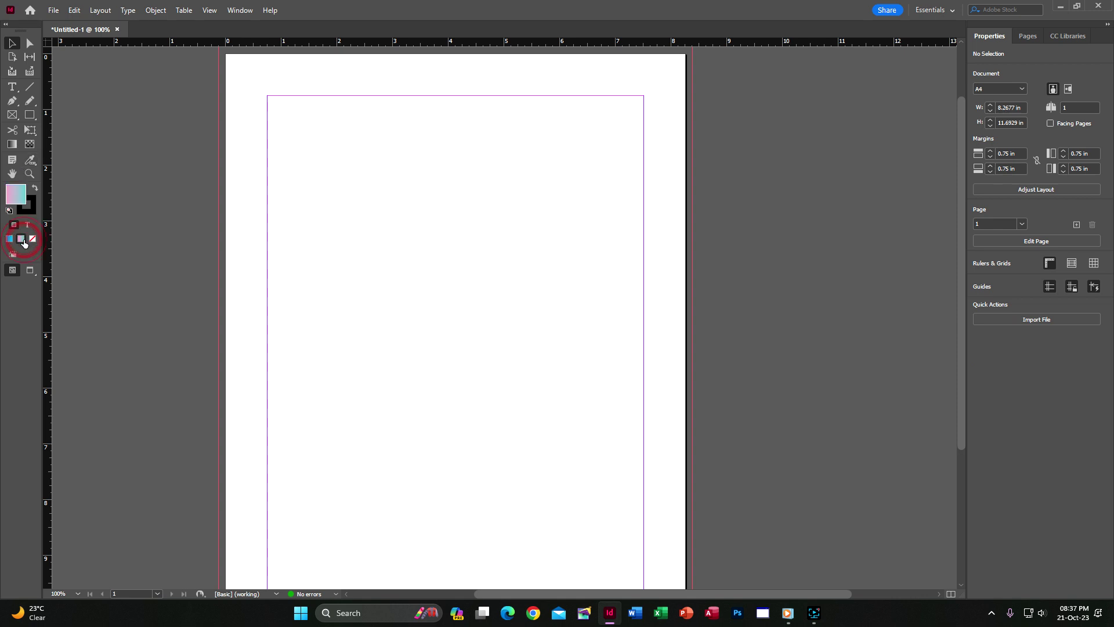
{"action": "left_click", "coordinate": [29, 114]}
{"action": "left_click_drag", "start_coordinate": [343, 195], "coordinate": [545, 331]}
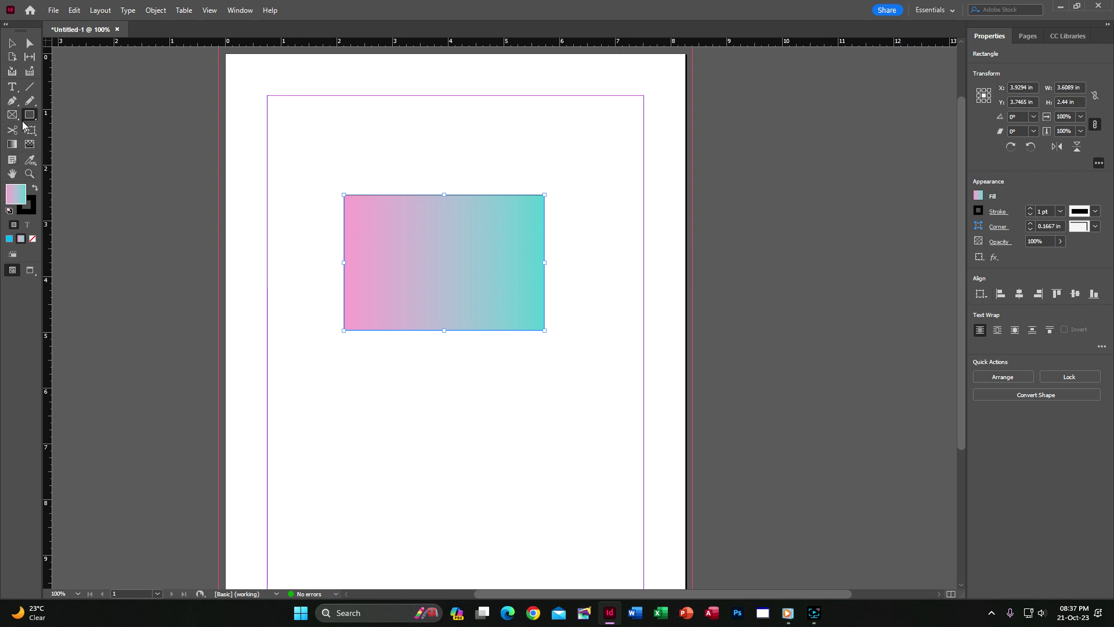
{"action": "left_click", "coordinate": [9, 239]}
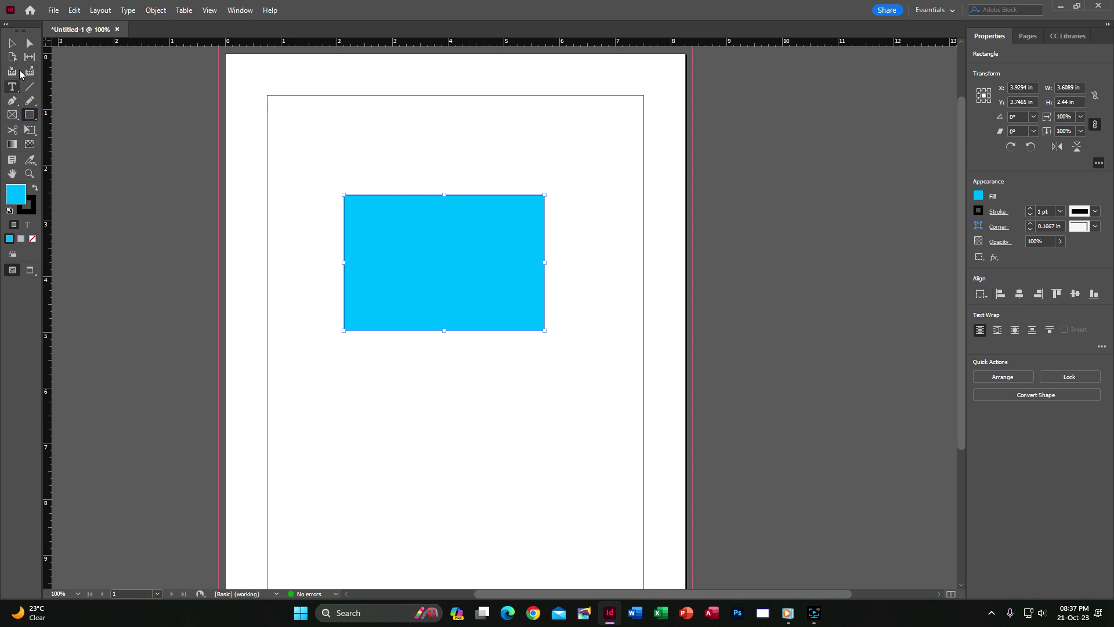
Select the blue rectangle, try the Gradient Swatch tool on it, and apply the pink-to-turquoise gradient fill.
{"action": "left_click", "coordinate": [12, 43]}
{"action": "left_click", "coordinate": [532, 148]}
{"action": "left_click", "coordinate": [456, 214]}
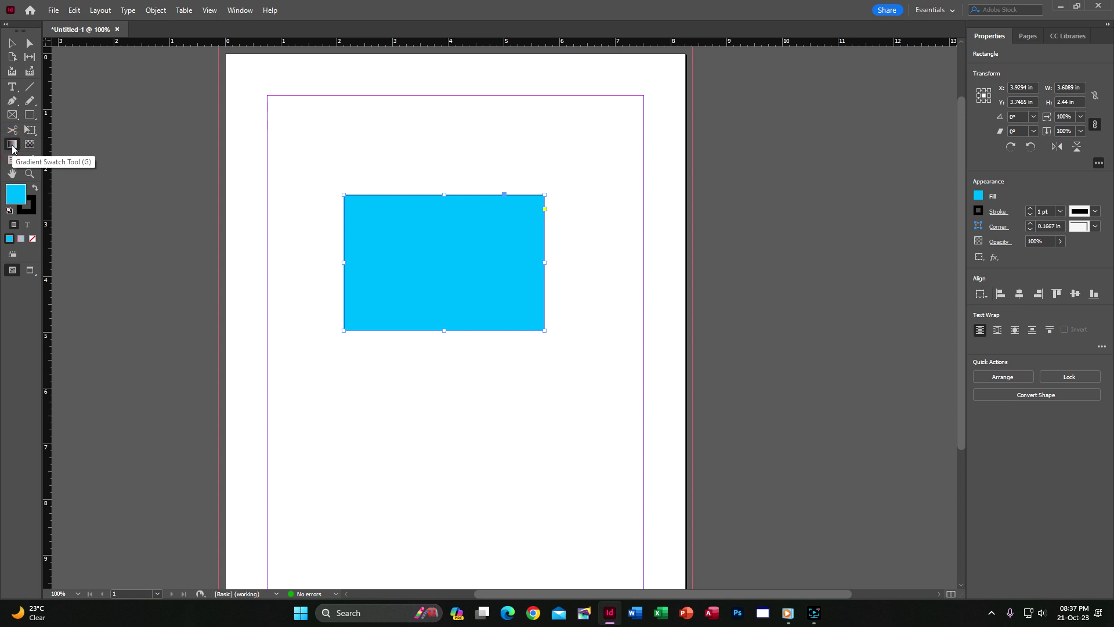
{"action": "left_click", "coordinate": [12, 147]}
{"action": "mouse_move", "coordinate": [304, 271]}
{"action": "left_mouse_down"}
{"action": "mouse_move", "coordinate": [370, 271]}
{"action": "mouse_move", "coordinate": [301, 271]}
{"action": "left_mouse_up"}
{"action": "key", "text": "ctrl+z"}
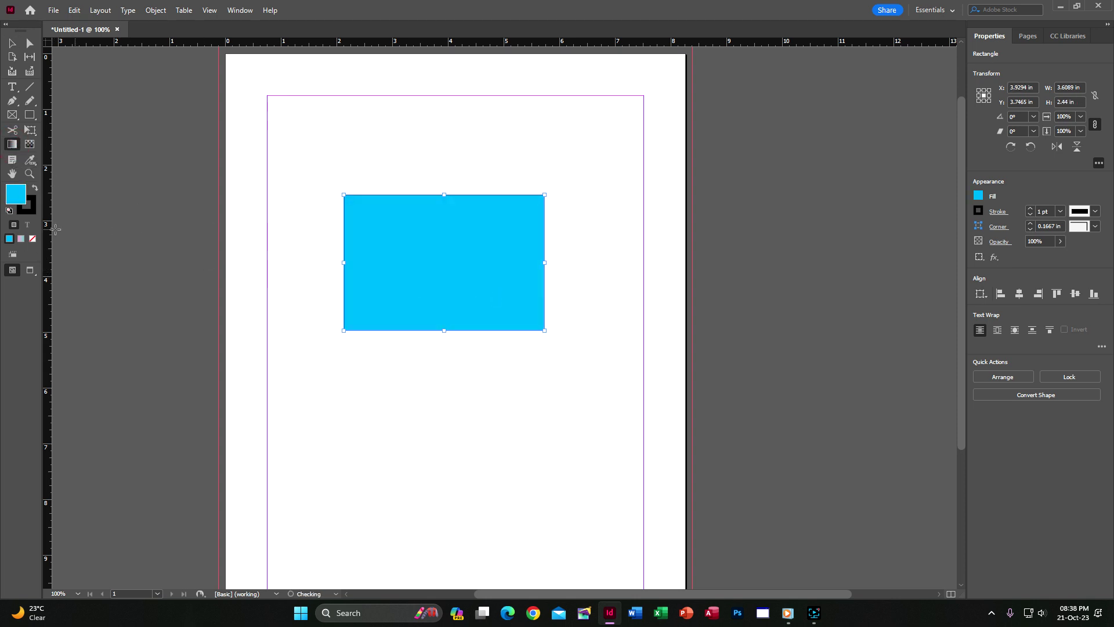
{"action": "left_click", "coordinate": [19, 241]}
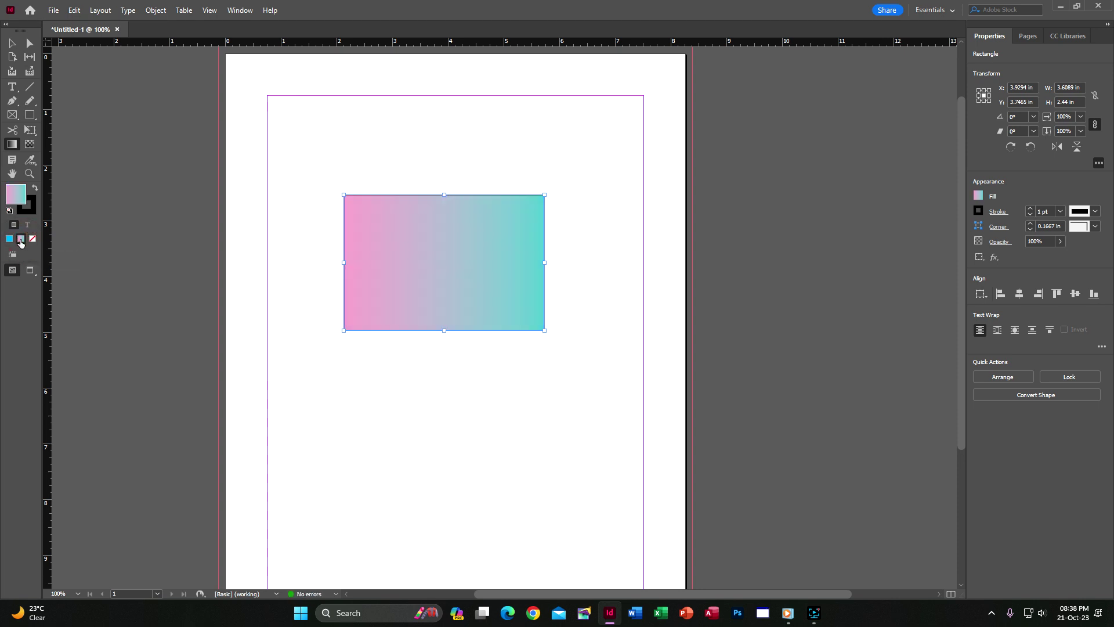
{"action": "key", "text": "ctrl+z"}
{"action": "left_click", "coordinate": [20, 240]}
Set the rectangle's fill to solid turquoise green, 00d5b8.
{"action": "left_click", "coordinate": [17, 200]}
{"action": "double_click", "coordinate": [17, 199]}
{"action": "left_click", "coordinate": [813, 276]}
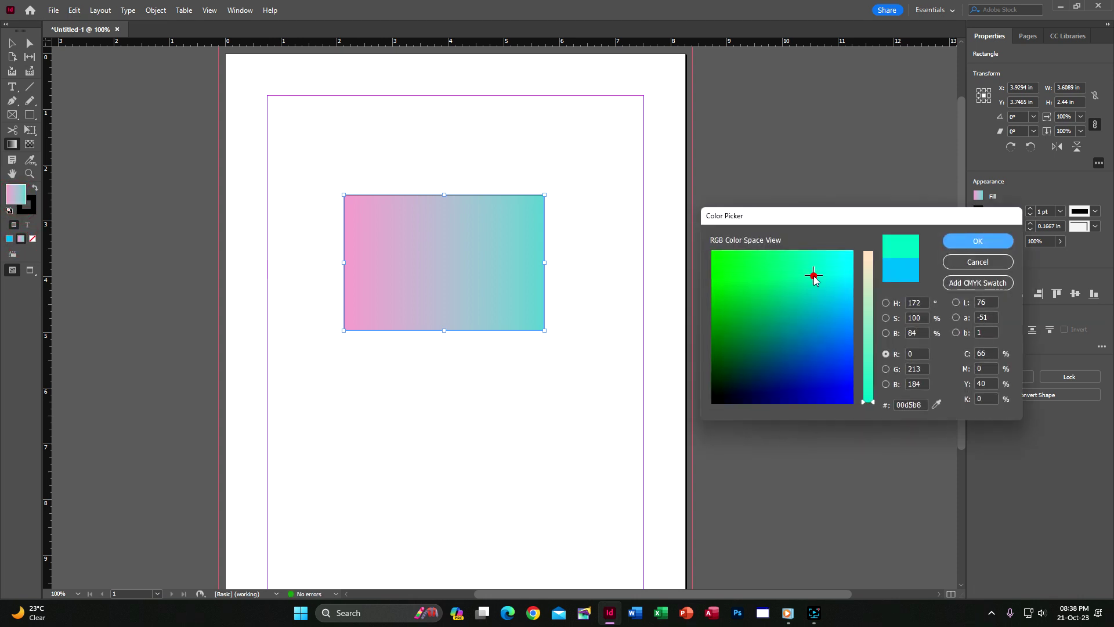
{"action": "left_click", "coordinate": [977, 241]}
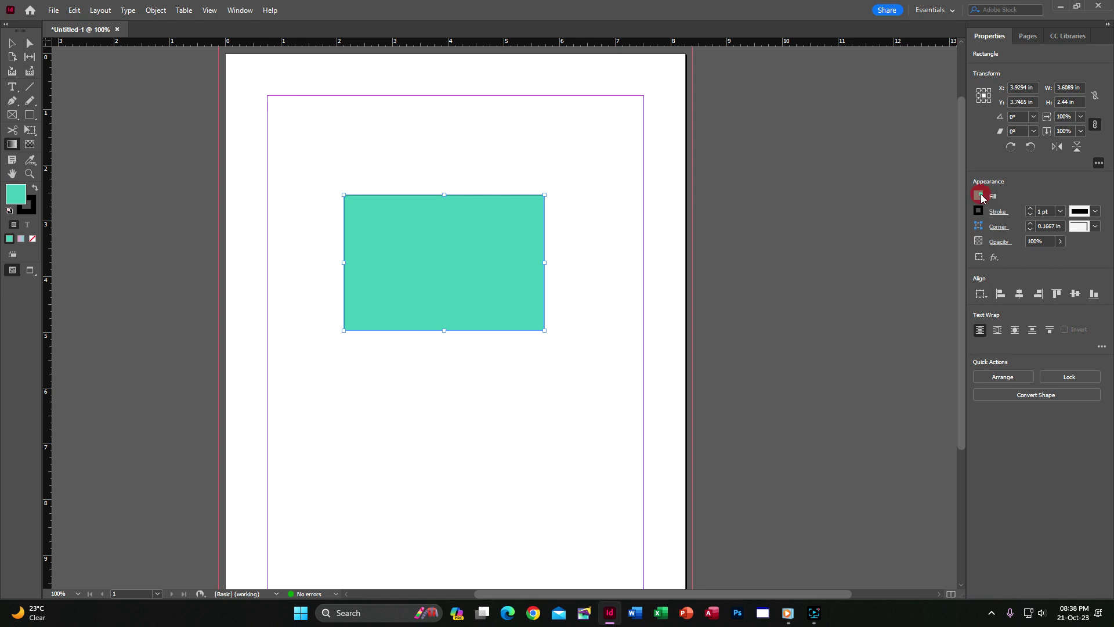
Apply a Linear gradient fill to the rectangle's frame.
{"action": "left_click", "coordinate": [979, 196]}
{"action": "left_click", "coordinate": [936, 222]}
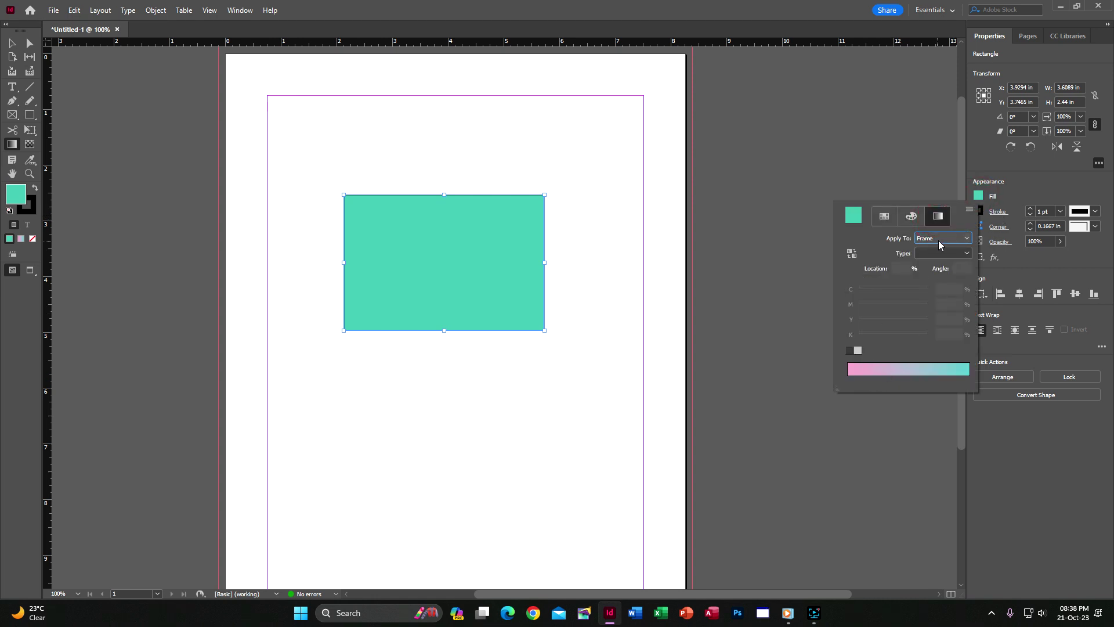
{"action": "left_click", "coordinate": [940, 244]}
{"action": "left_click", "coordinate": [943, 238]}
{"action": "left_click", "coordinate": [948, 253]}
{"action": "left_click", "coordinate": [949, 257]}
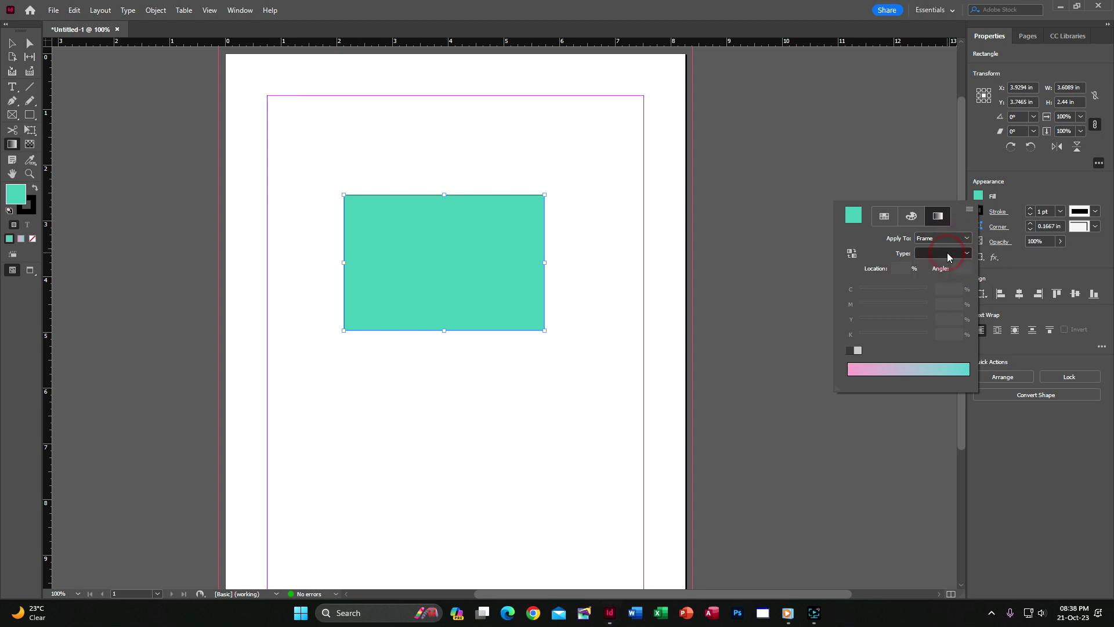
{"action": "left_click", "coordinate": [945, 269]}
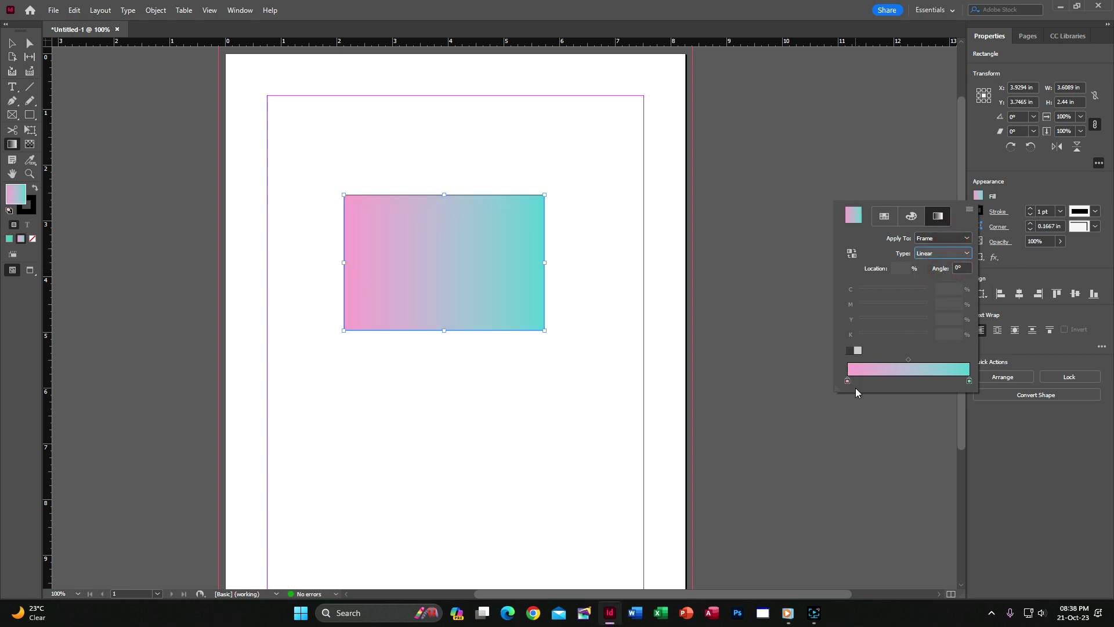
Switch the rectangle's gradient type to Radial and back to Linear.
{"action": "left_click", "coordinate": [951, 256]}
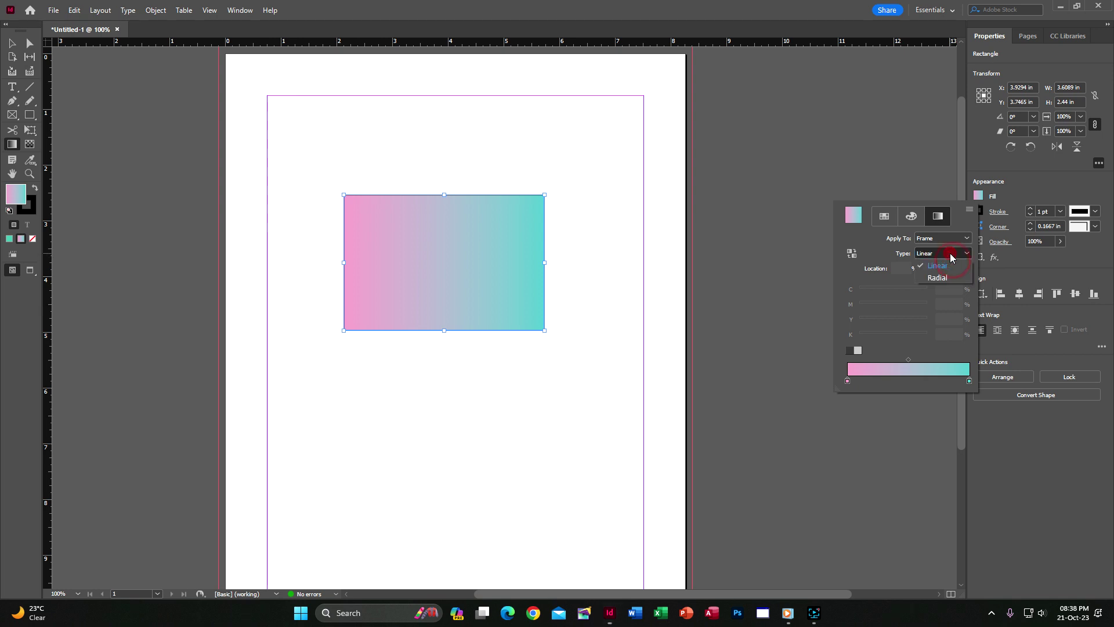
{"action": "left_click", "coordinate": [944, 278]}
{"action": "left_click", "coordinate": [952, 254]}
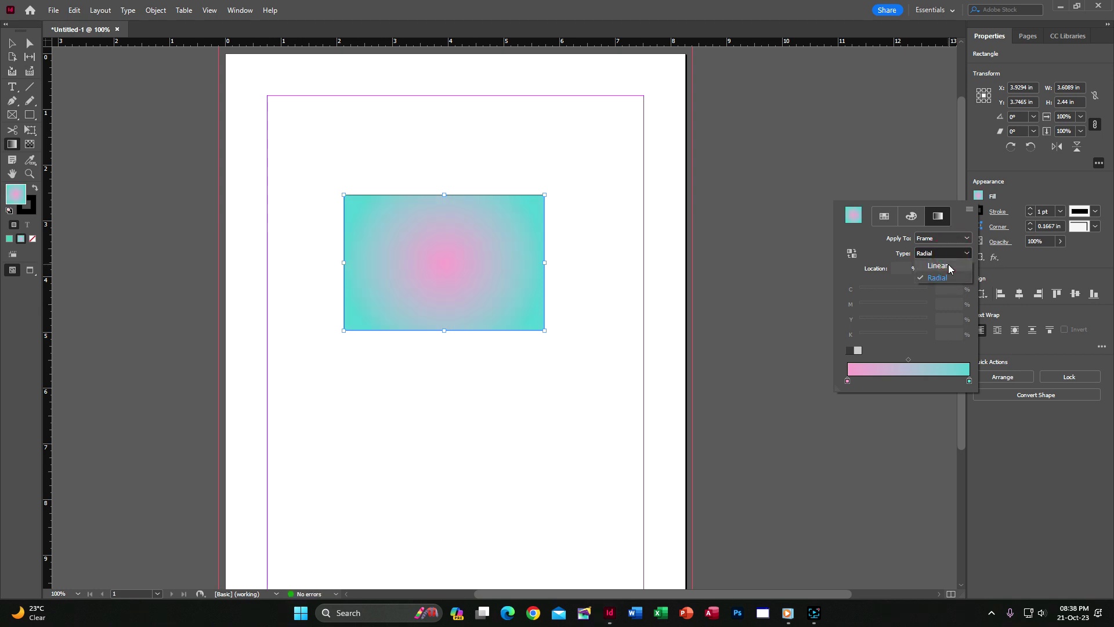
{"action": "left_click", "coordinate": [943, 269]}
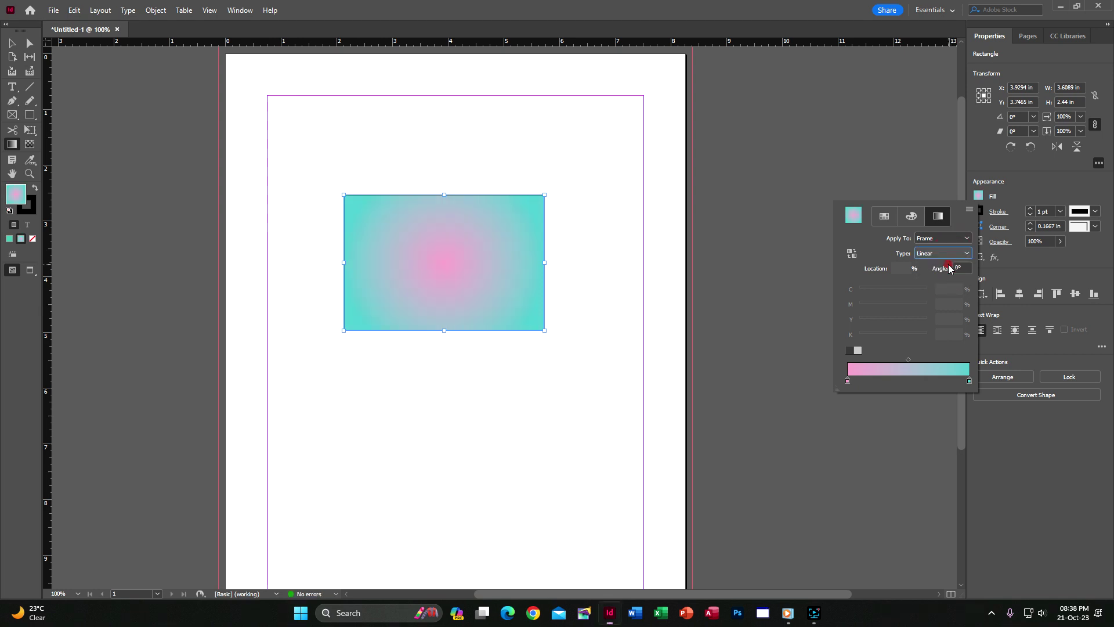
Set the pink start stop of the rectangle's gradient to pale yellow.
{"action": "left_click", "coordinate": [848, 382]}
{"action": "double_click", "coordinate": [847, 382]}
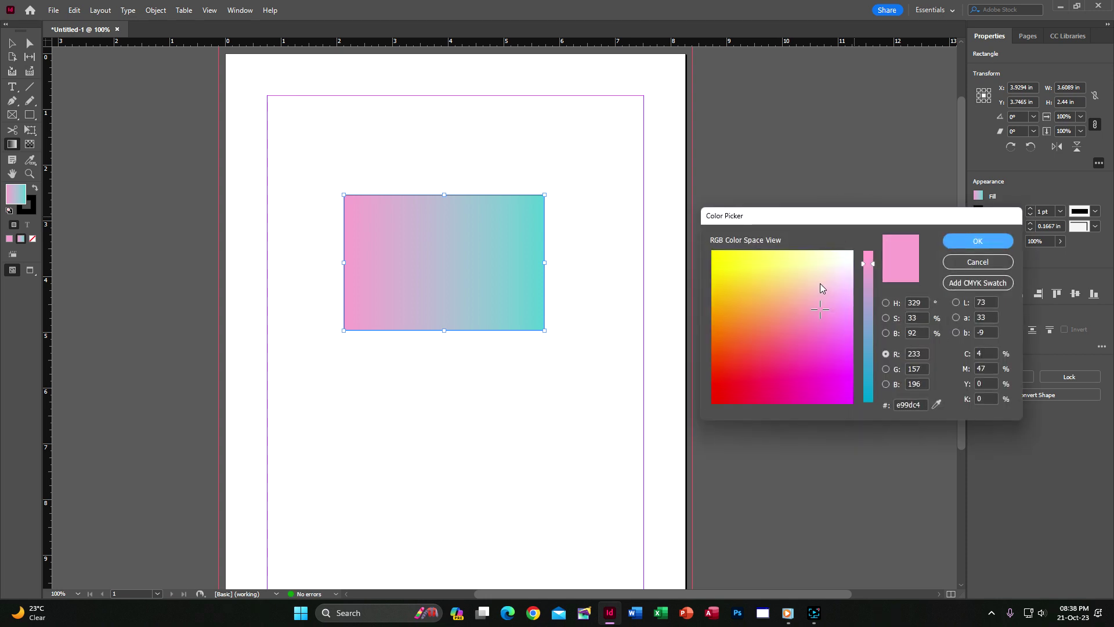
{"action": "left_click", "coordinate": [813, 256]}
{"action": "left_click", "coordinate": [959, 241]}
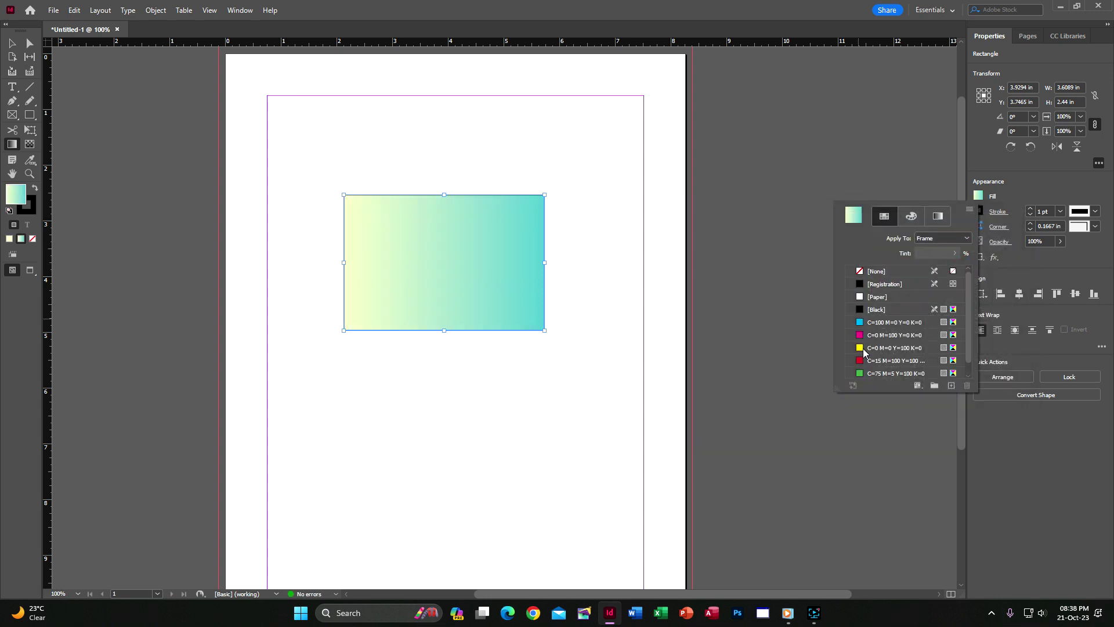
Set the gradient's turquoise end stop to C 15, M 43, Y 17, K 0 and close the fill settings.
{"action": "left_click", "coordinate": [938, 216]}
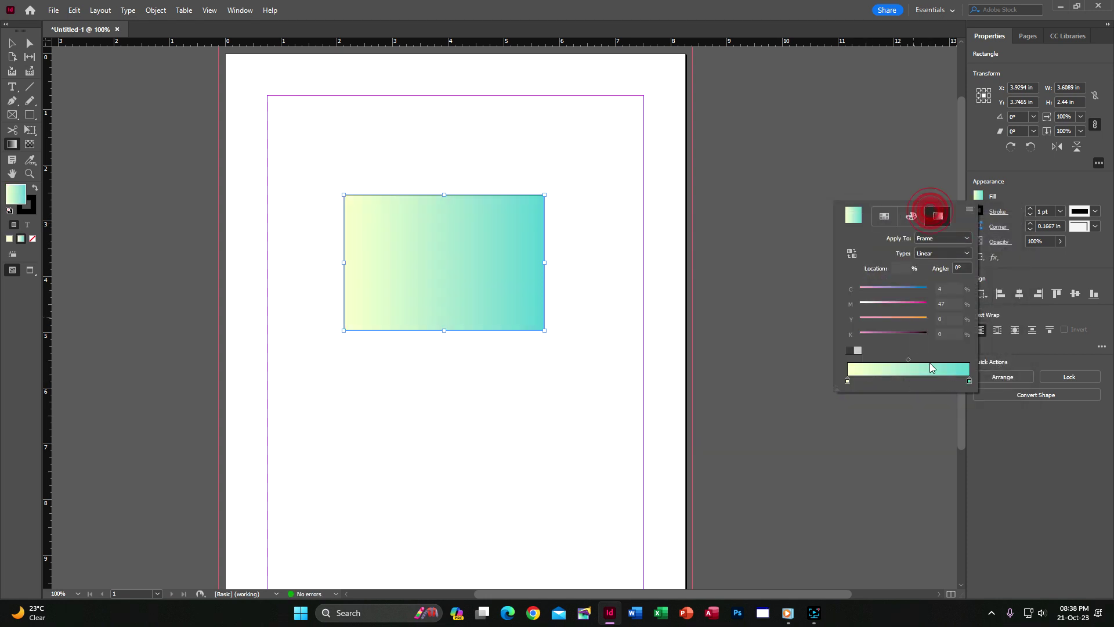
{"action": "left_click", "coordinate": [968, 380]}
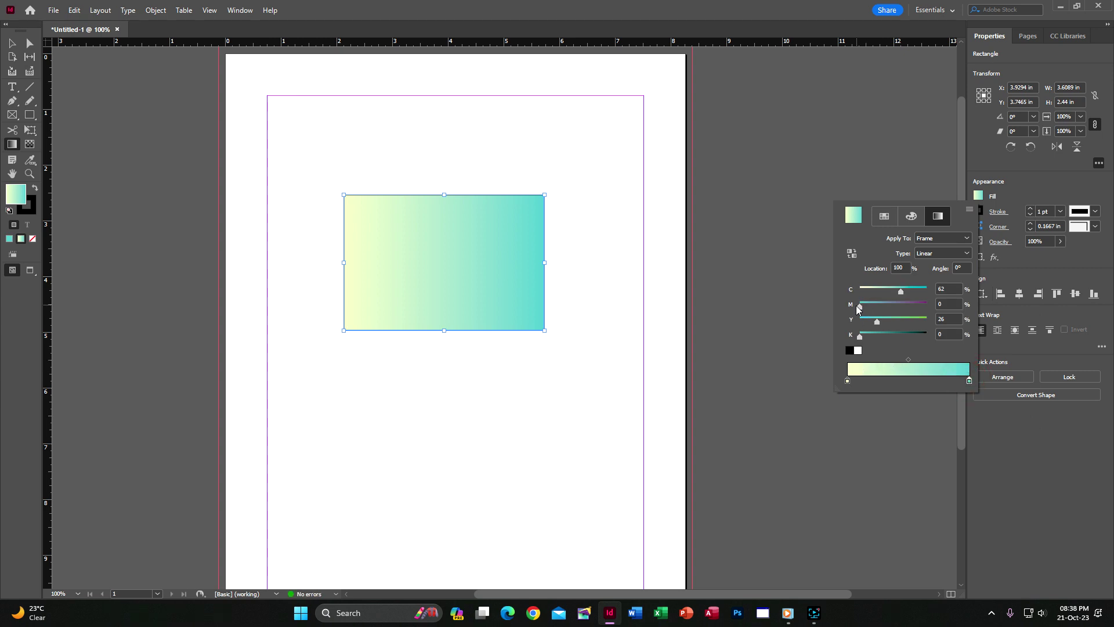
{"action": "left_click_drag", "start_coordinate": [912, 306], "coordinate": [889, 308]}
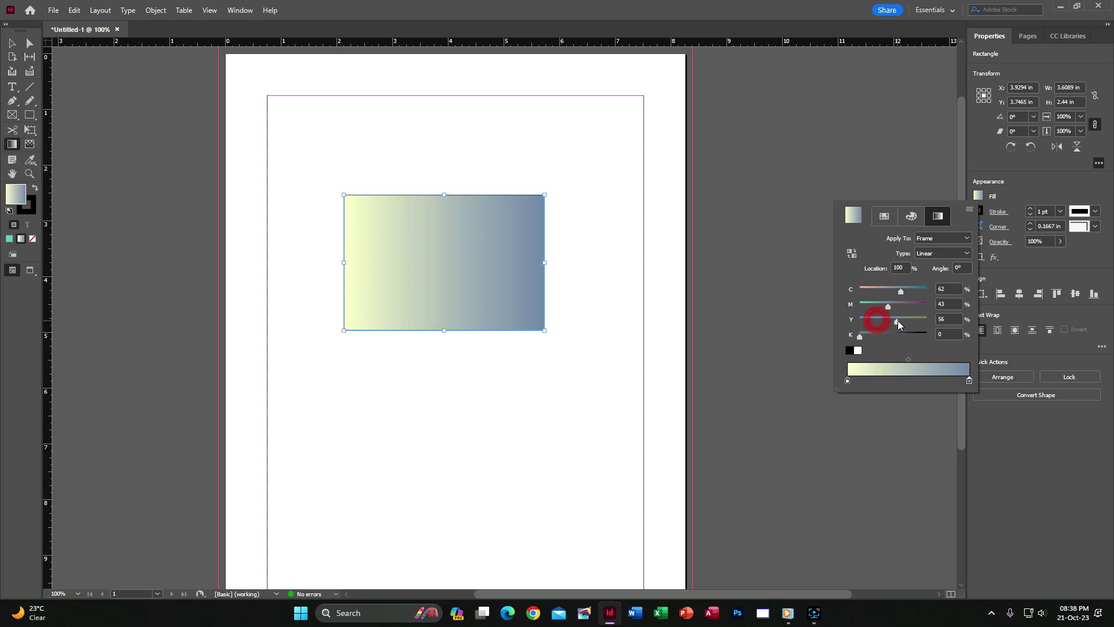
{"action": "left_click_drag", "start_coordinate": [897, 320], "coordinate": [869, 291]}
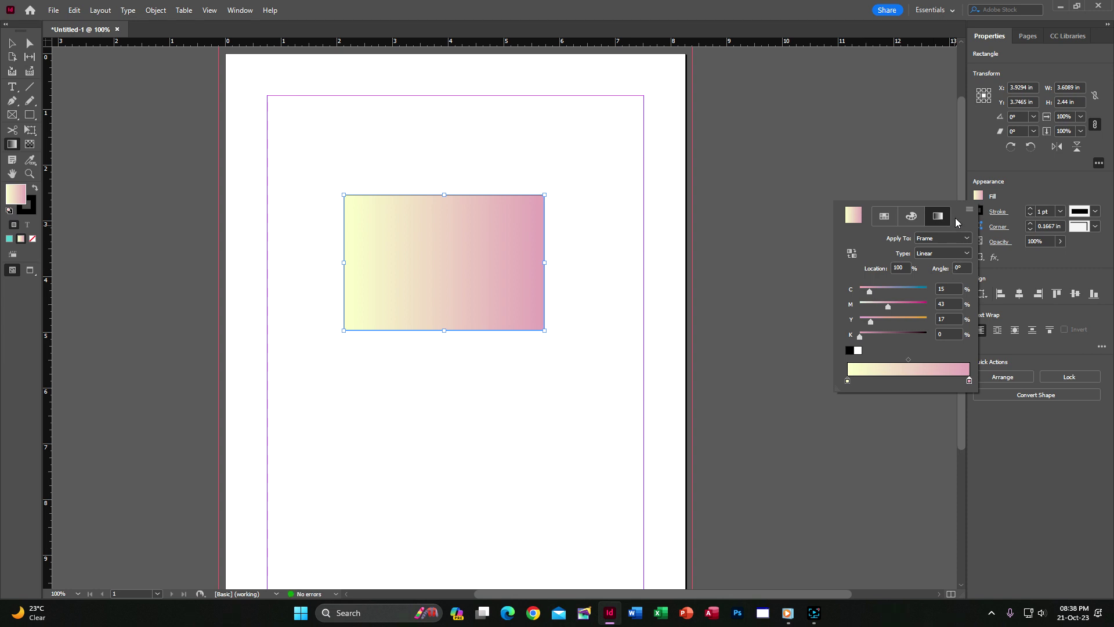
{"action": "left_click", "coordinate": [970, 210]}
{"action": "left_click", "coordinate": [816, 156]}
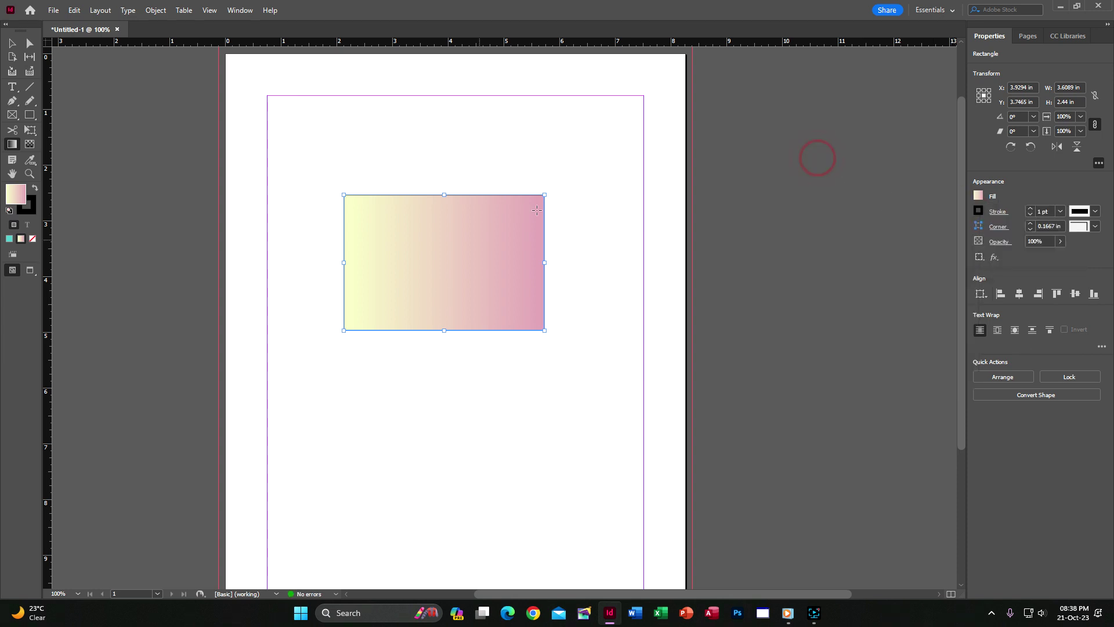
Redraw the rectangle's gradient horizontally with the Gradient Swatch tool, from just outside its left edge to slightly past its middle.
{"action": "left_click", "coordinate": [14, 45]}
{"action": "left_click", "coordinate": [474, 189]}
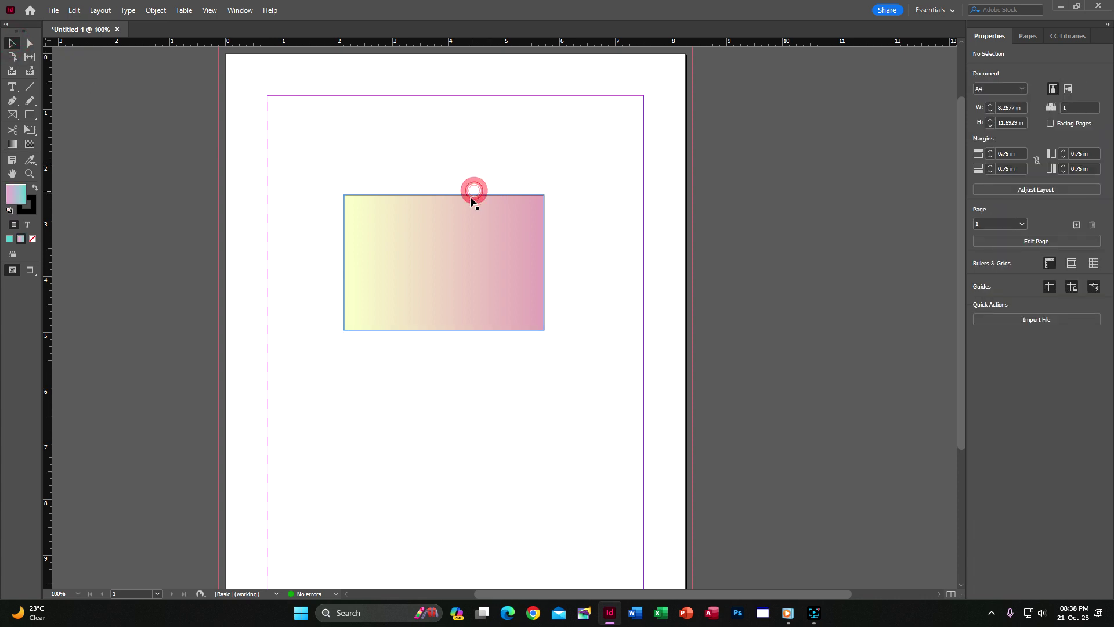
{"action": "key", "text": "g"}
{"action": "left_click_drag", "start_coordinate": [314, 135], "coordinate": [476, 134]}
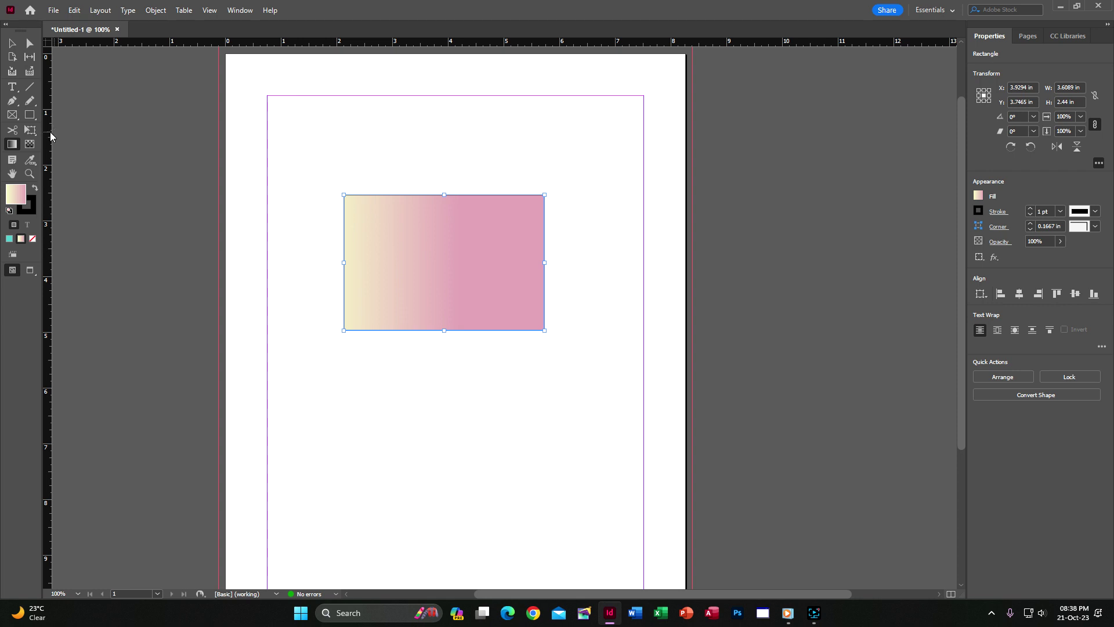
Delete the yellow-to-pink gradient rectangle.
{"action": "left_click", "coordinate": [11, 43]}
{"action": "left_click", "coordinate": [352, 221]}
{"action": "key", "text": "Delete"}
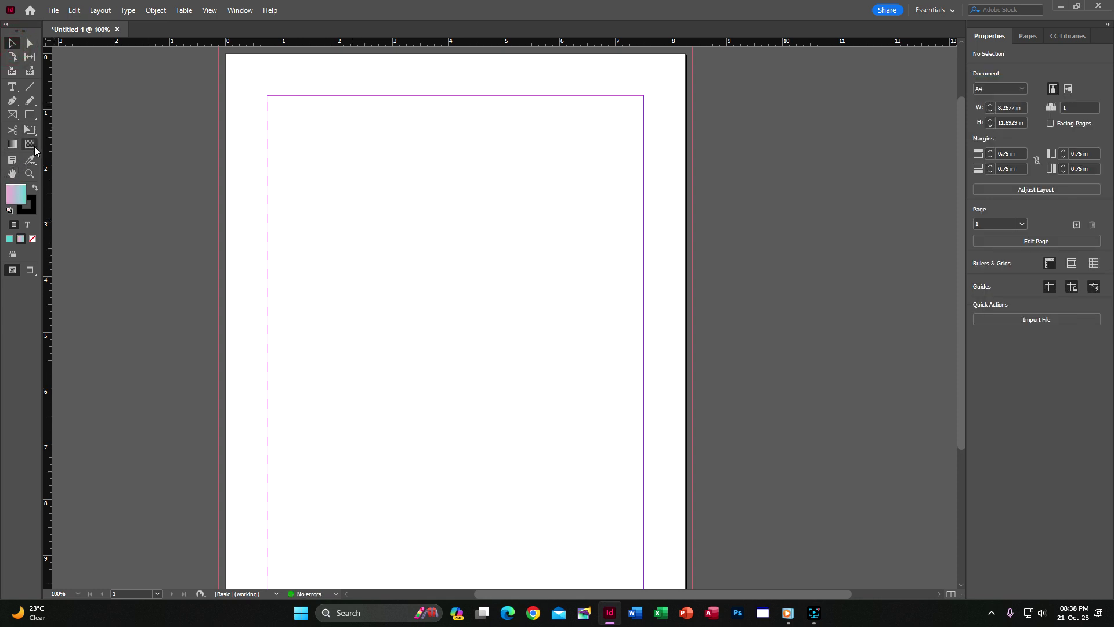
{"action": "left_click", "coordinate": [156, 12]}
{"action": "mouse_move", "coordinate": [201, 403]}
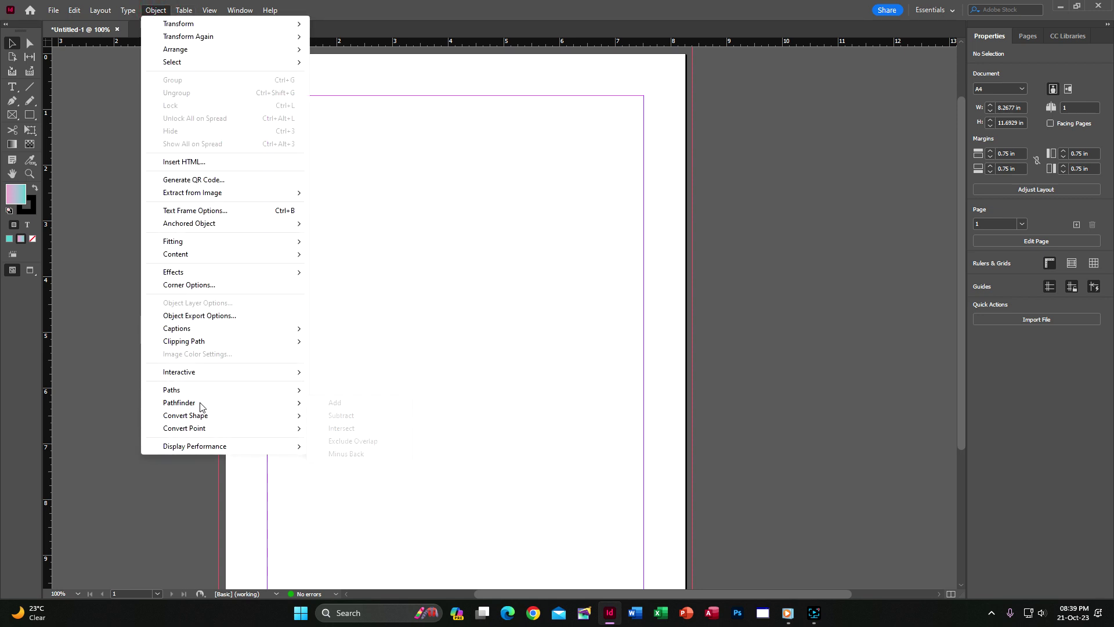
{"action": "left_click", "coordinate": [502, 267]}
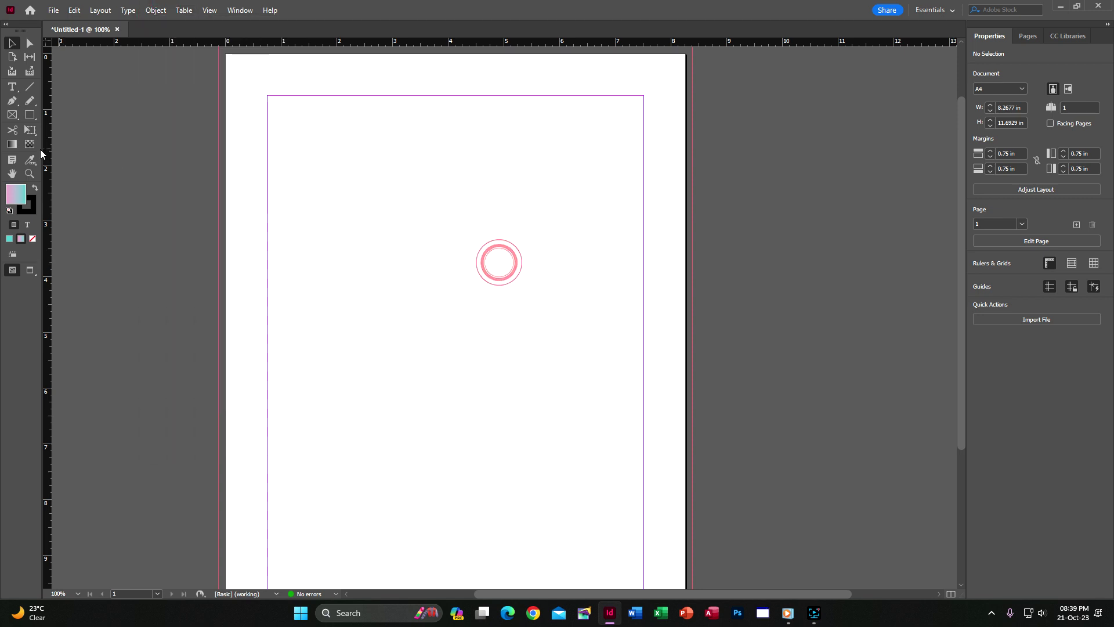
Draw a circle about 2.72 in in diameter with a solid turquoise fill in the page's upper left area.
{"action": "left_click", "coordinate": [36, 120]}
{"action": "left_click", "coordinate": [71, 141]}
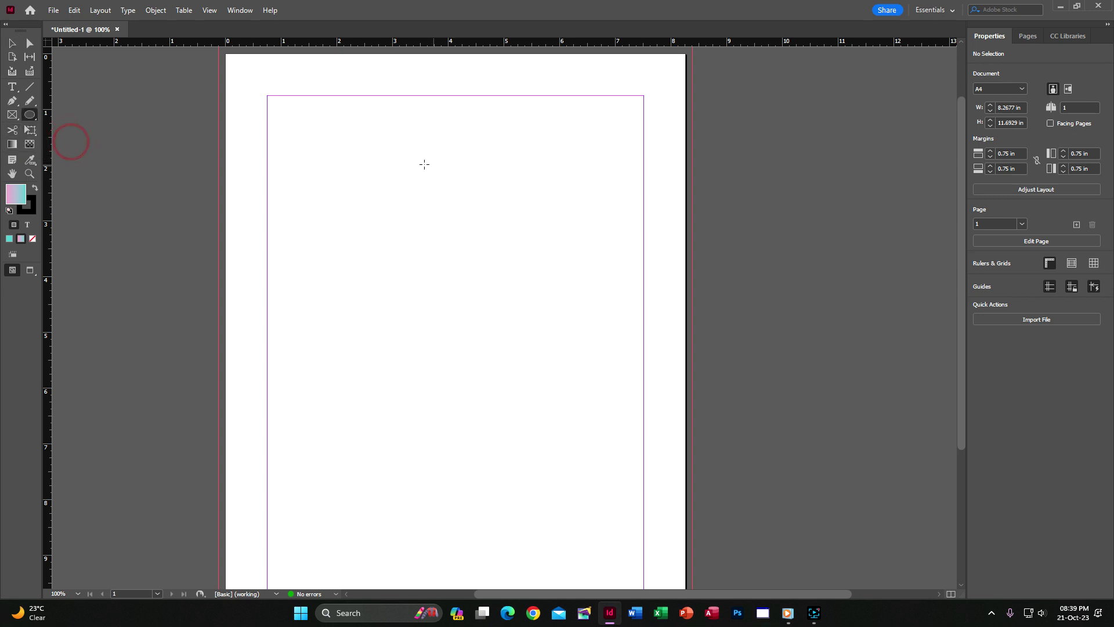
{"action": "left_click_drag", "start_coordinate": [408, 162], "coordinate": [584, 323]}
{"action": "key", "text": "ctrl+z"}
{"action": "left_click", "coordinate": [33, 238]}
{"action": "left_click", "coordinate": [10, 240]}
{"action": "left_click", "coordinate": [363, 145]}
{"action": "key", "text": "ctrl+z"}
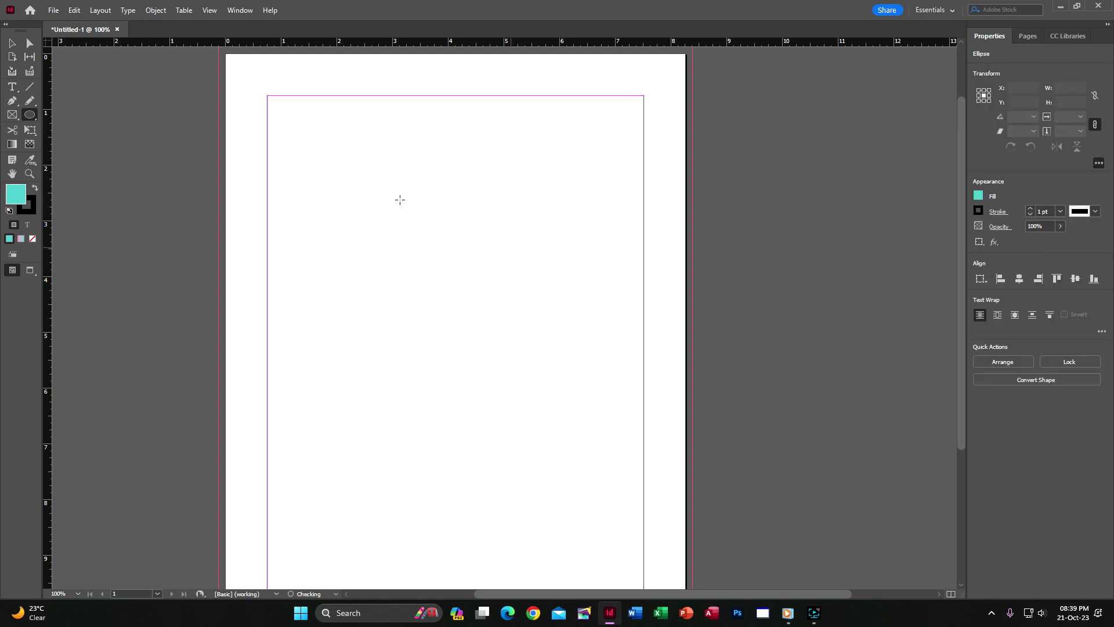
{"action": "left_click_drag", "start_coordinate": [327, 133], "coordinate": [468, 336]}
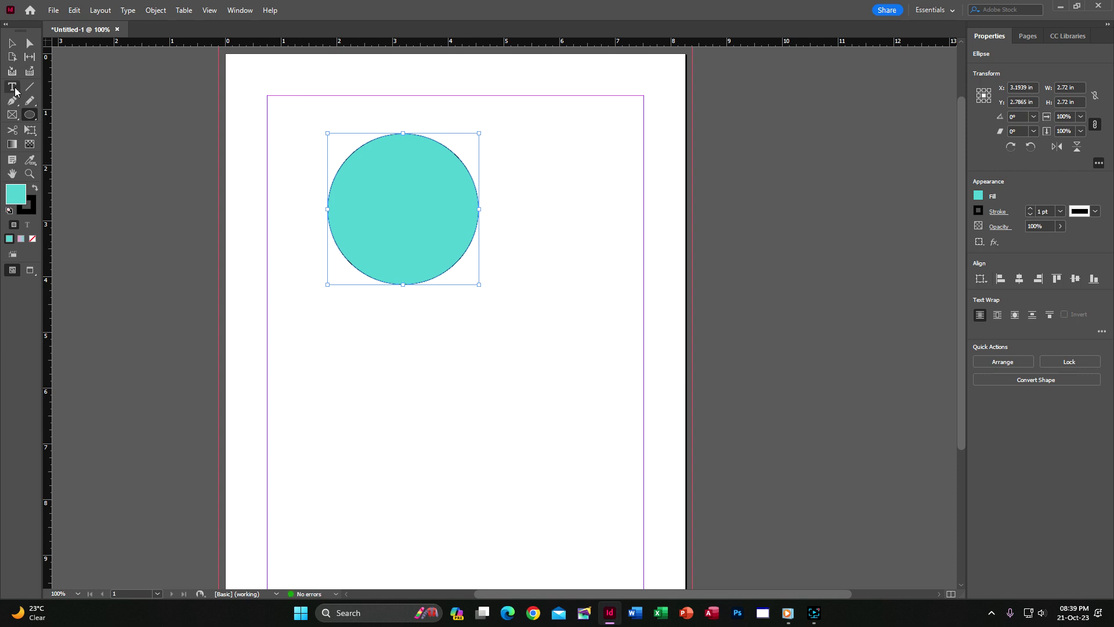
Set the circle's stroke to 3 pt and draw a vertical rectangle about 0.1 in by 3.8 in through the circle's middle.
{"action": "left_click", "coordinate": [1030, 207]}
{"action": "left_click", "coordinate": [1030, 208]}
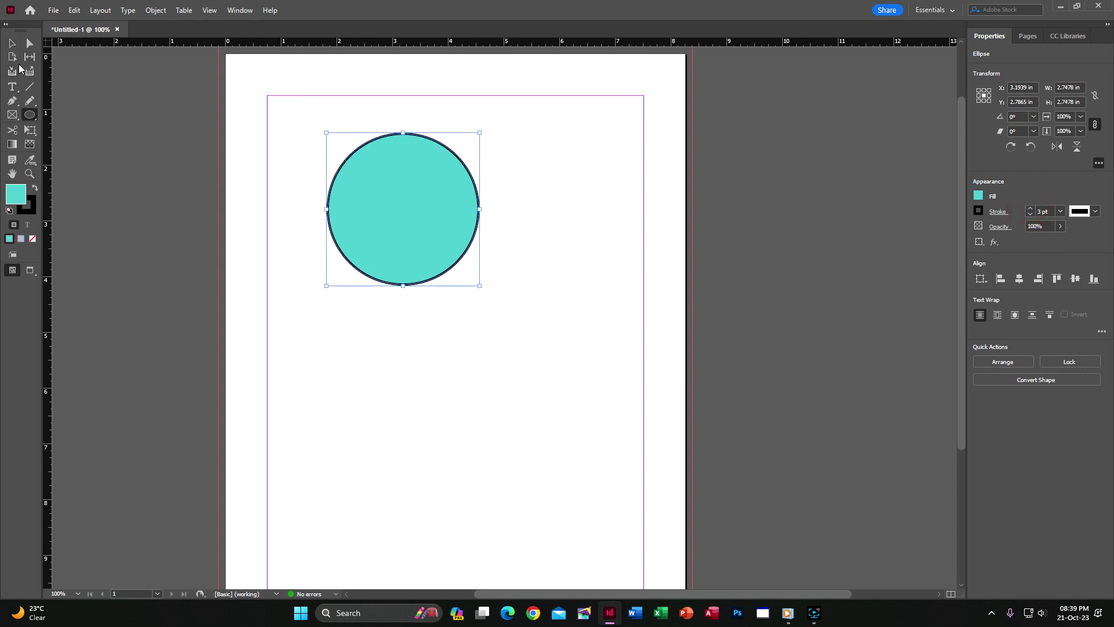
{"action": "left_click", "coordinate": [30, 114]}
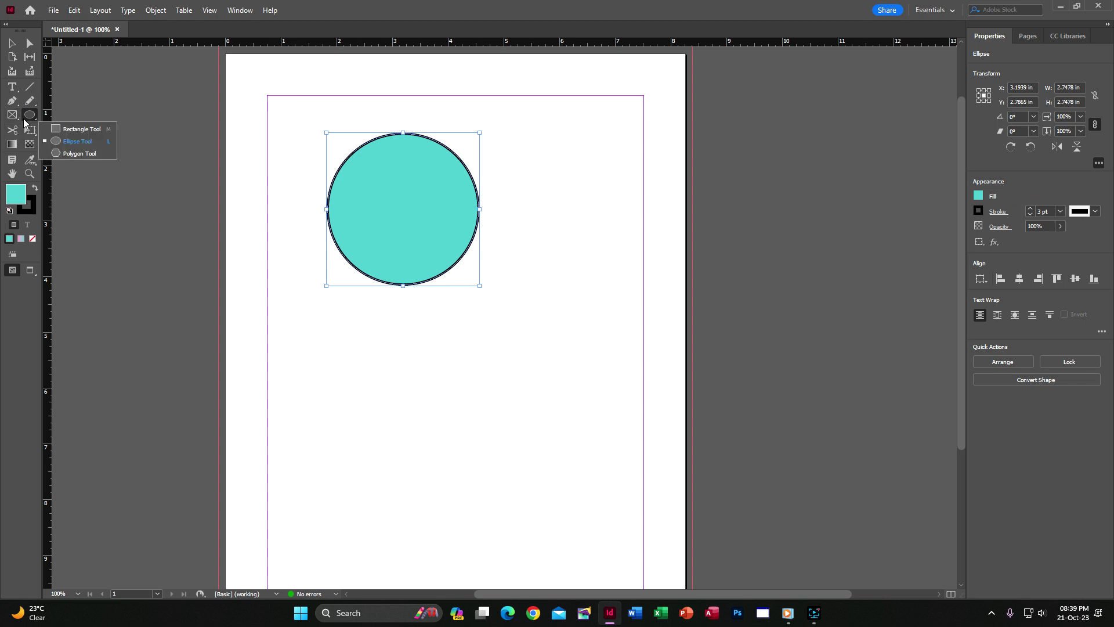
{"action": "left_click", "coordinate": [64, 128]}
{"action": "left_click_drag", "start_coordinate": [398, 117], "coordinate": [402, 329]}
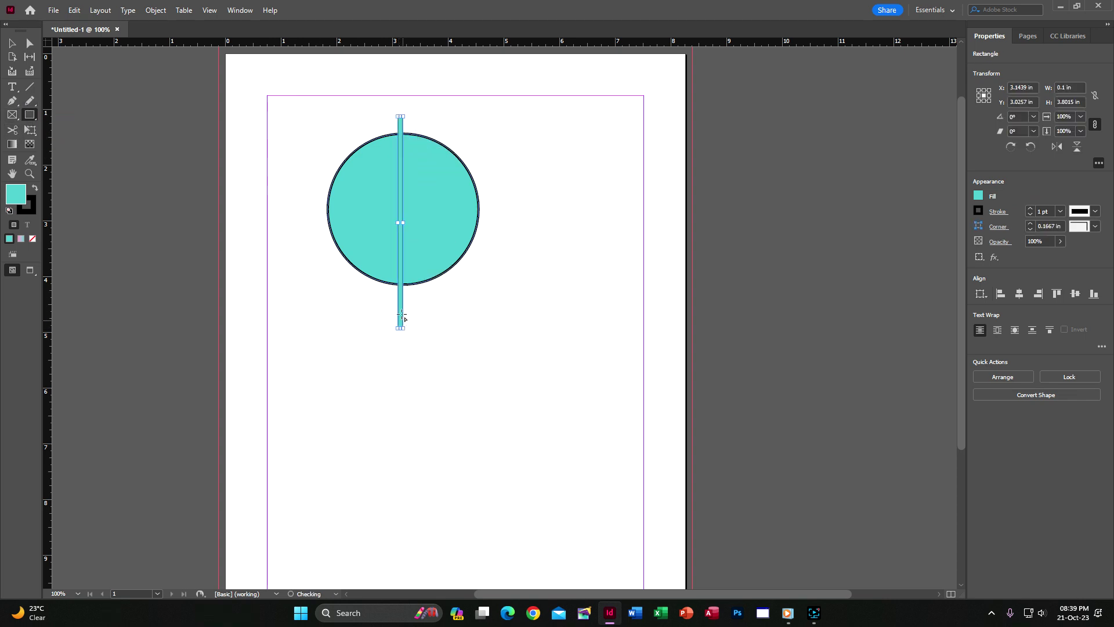
Align the circle and the thin rectangle on their horizontal centers and deselect them.
{"action": "left_click", "coordinate": [12, 43]}
{"action": "left_click_drag", "start_coordinate": [313, 109], "coordinate": [495, 348]}
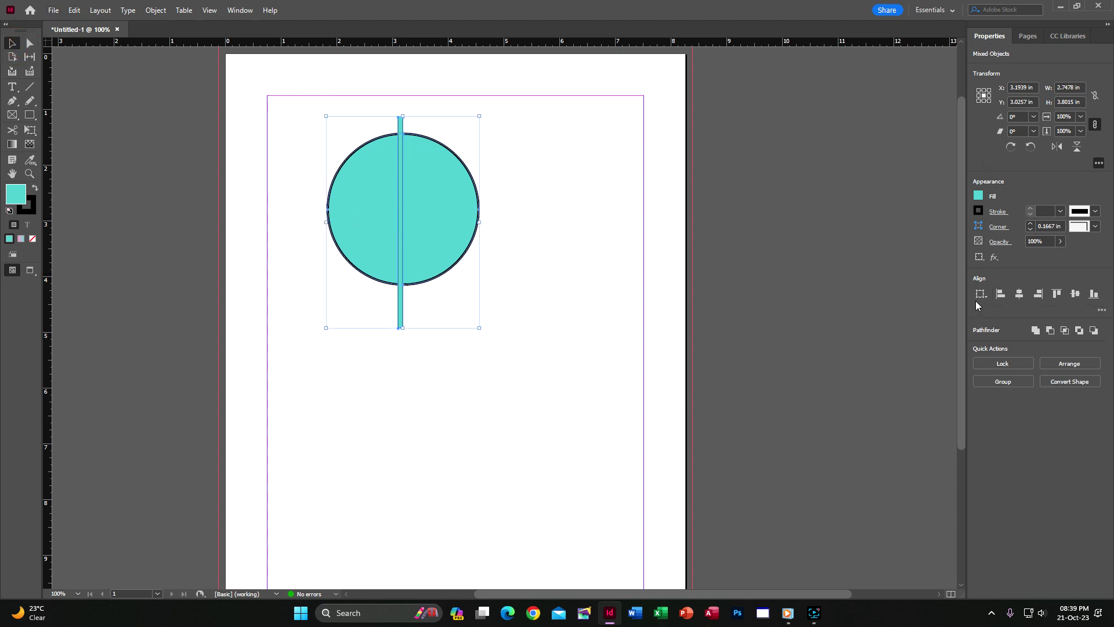
{"action": "left_click", "coordinate": [1019, 294]}
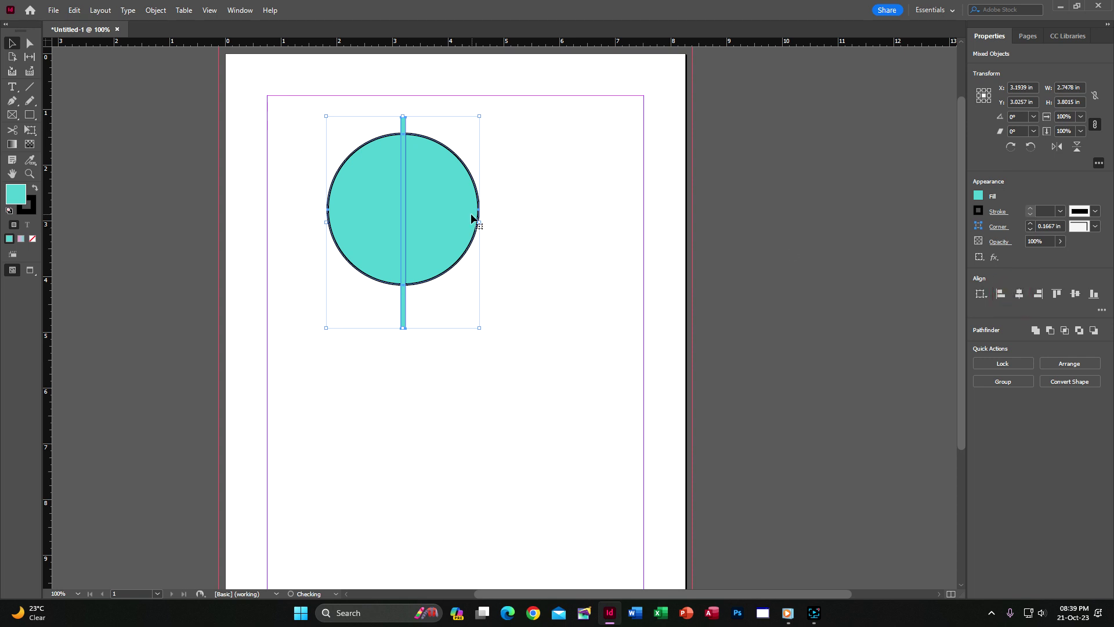
{"action": "left_click", "coordinate": [570, 166]}
Duplicate the thin rectangle, place the copy just right of the circle, delete it, and undo a trial move of the original.
{"action": "left_click", "coordinate": [402, 118]}
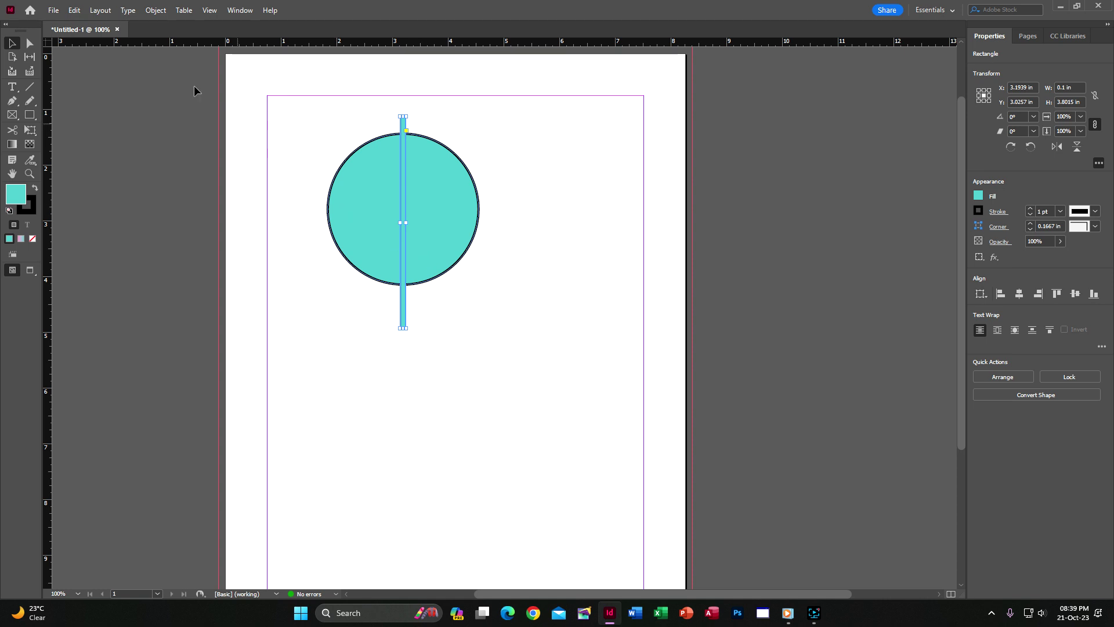
{"action": "left_click", "coordinate": [74, 10]}
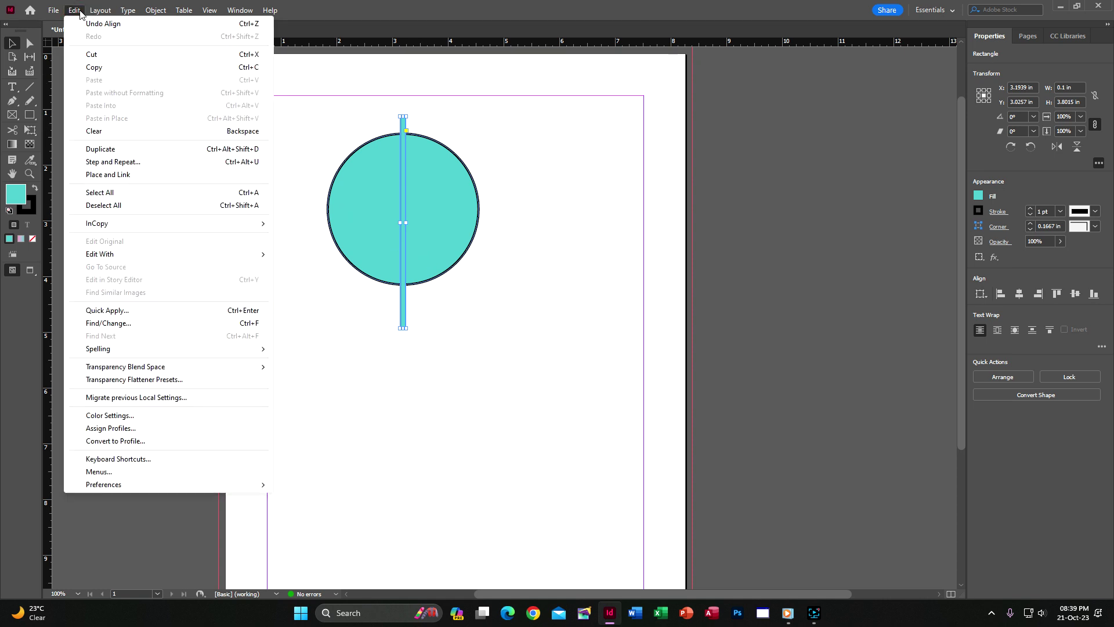
{"action": "left_click", "coordinate": [123, 152]}
{"action": "left_click_drag", "start_coordinate": [403, 275], "coordinate": [493, 317]}
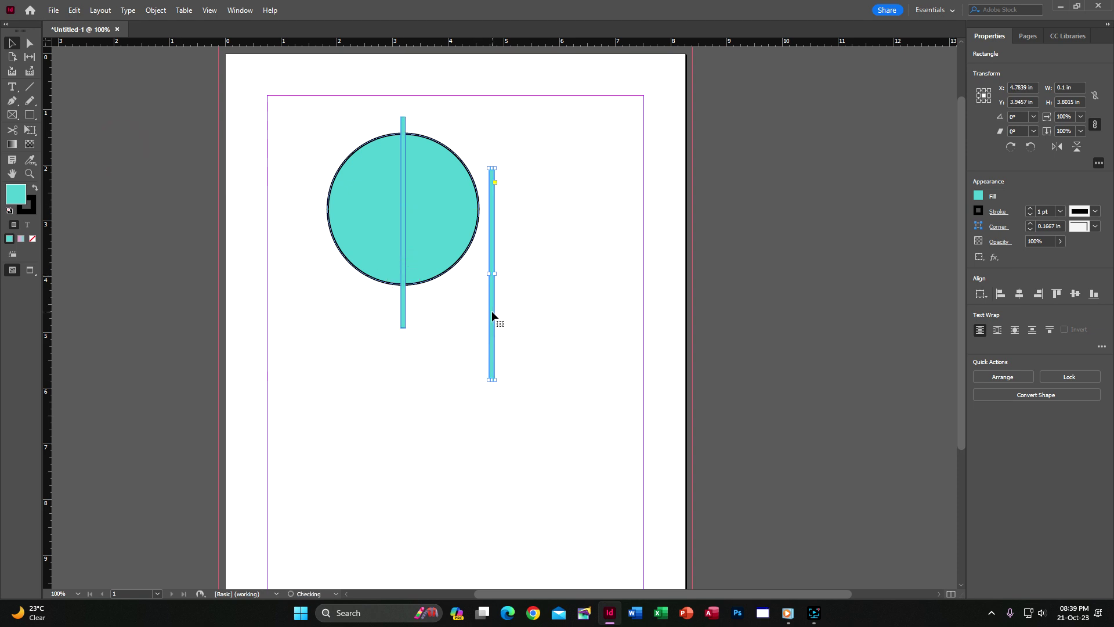
{"action": "key", "text": "Delete"}
{"action": "left_click_drag", "start_coordinate": [405, 315], "coordinate": [436, 366]}
{"action": "key", "text": "ctrl+z"}
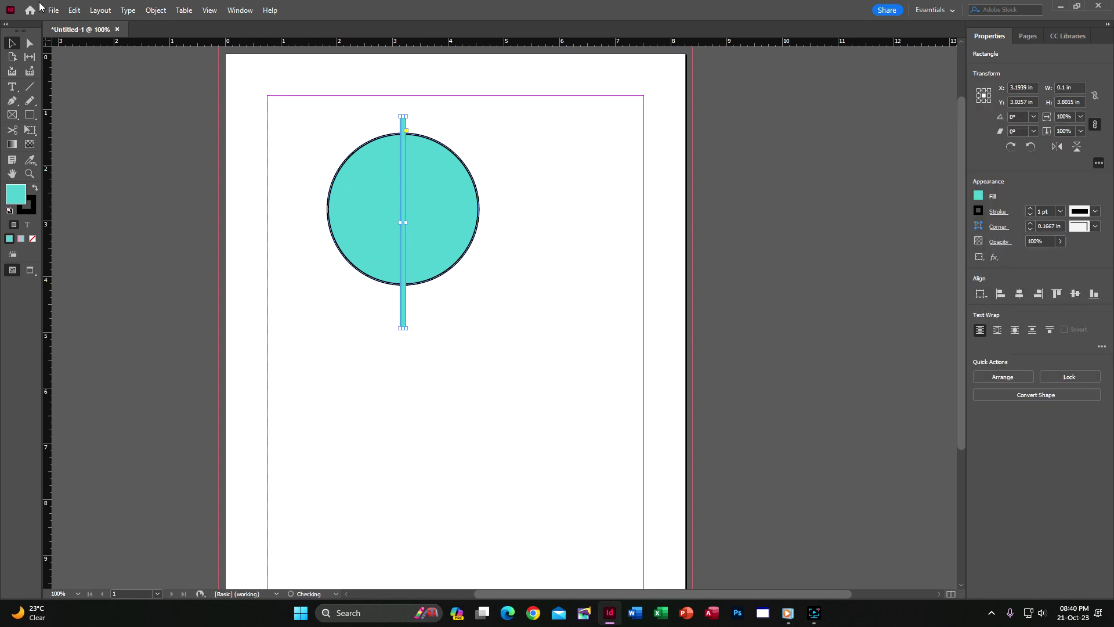
Try duplicating the thin rectangle again with the copy over the circle's lower right part, and remove the copy.
{"action": "left_click", "coordinate": [74, 10]}
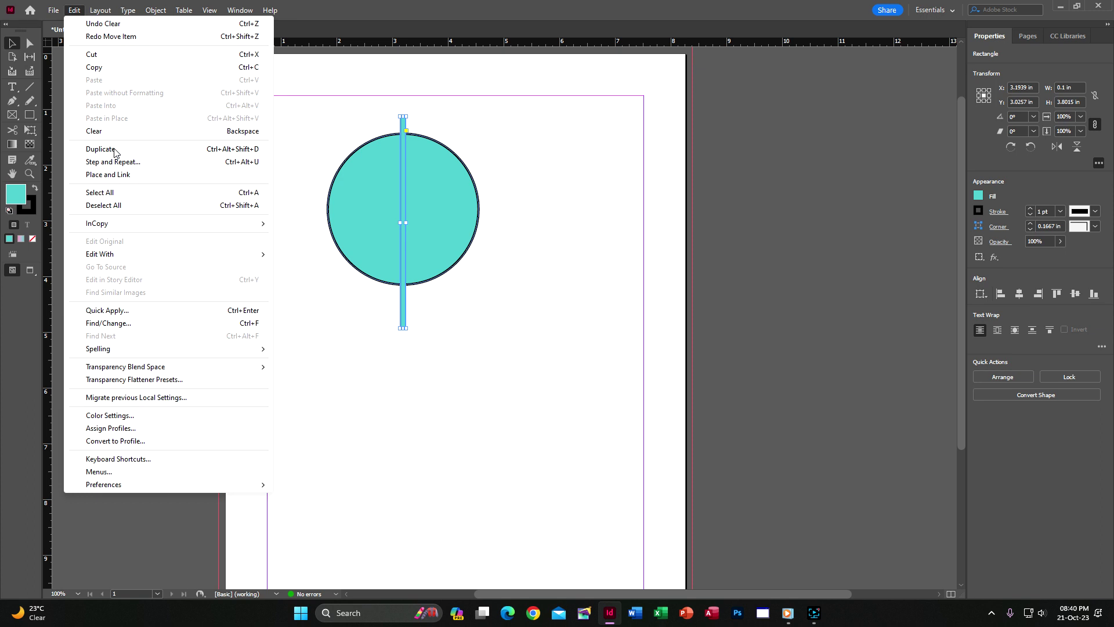
{"action": "left_click", "coordinate": [115, 152]}
{"action": "left_click_drag", "start_coordinate": [398, 183], "coordinate": [459, 262]}
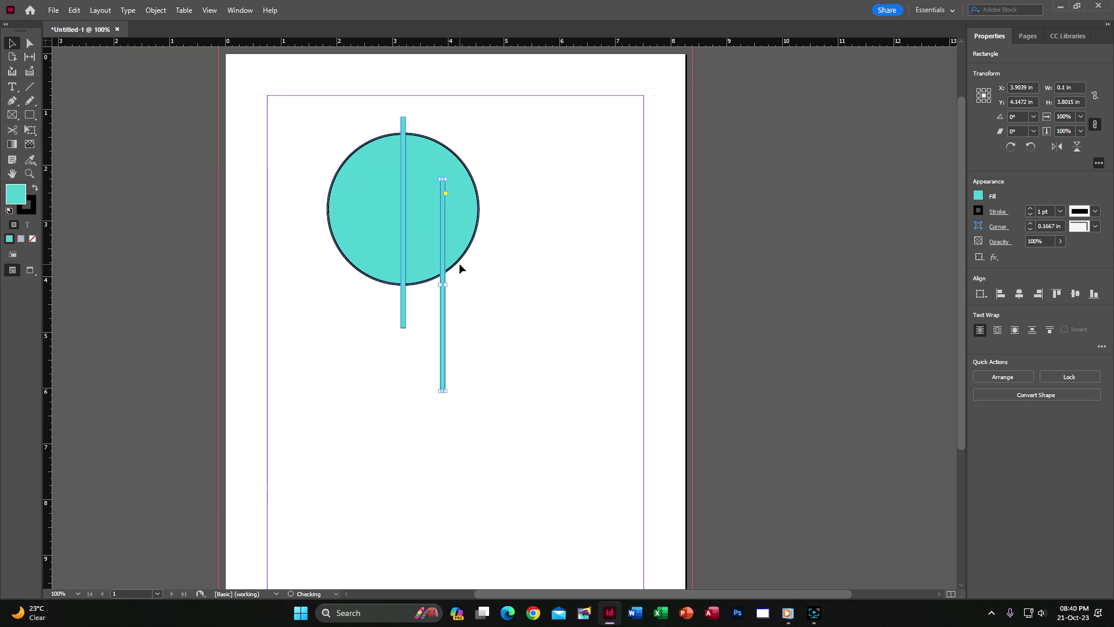
{"action": "key", "text": "ctrl+z"}
{"action": "left_click", "coordinate": [460, 264]}
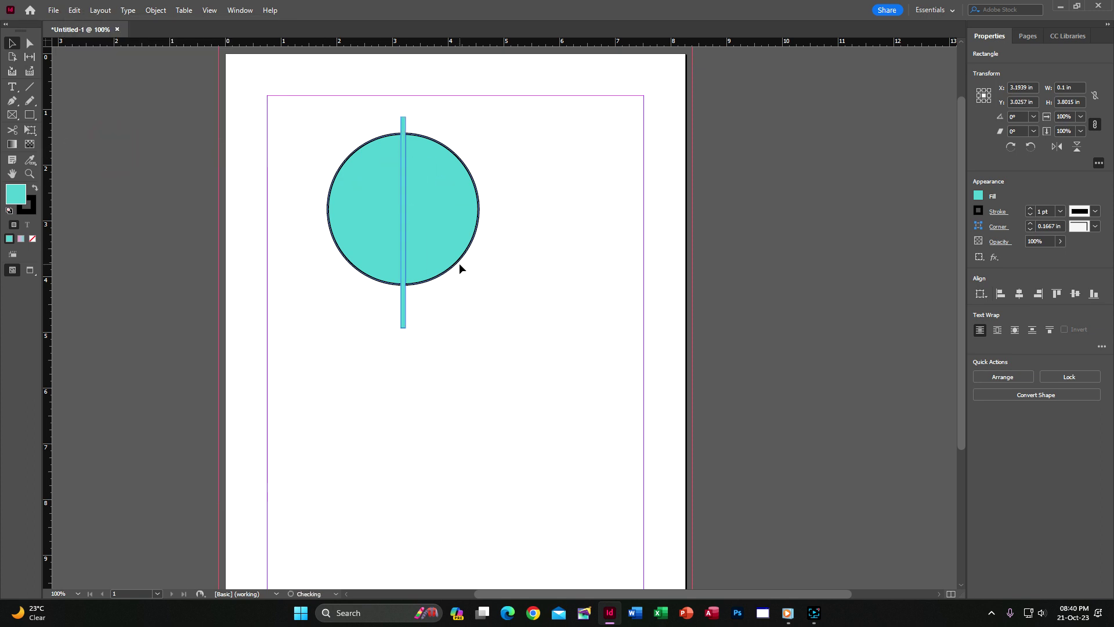
Create one copy of the thin rectangle with Step and Repeat at 0 in offsets and move it down and to the right.
{"action": "left_click", "coordinate": [404, 127]}
{"action": "left_click", "coordinate": [74, 10]}
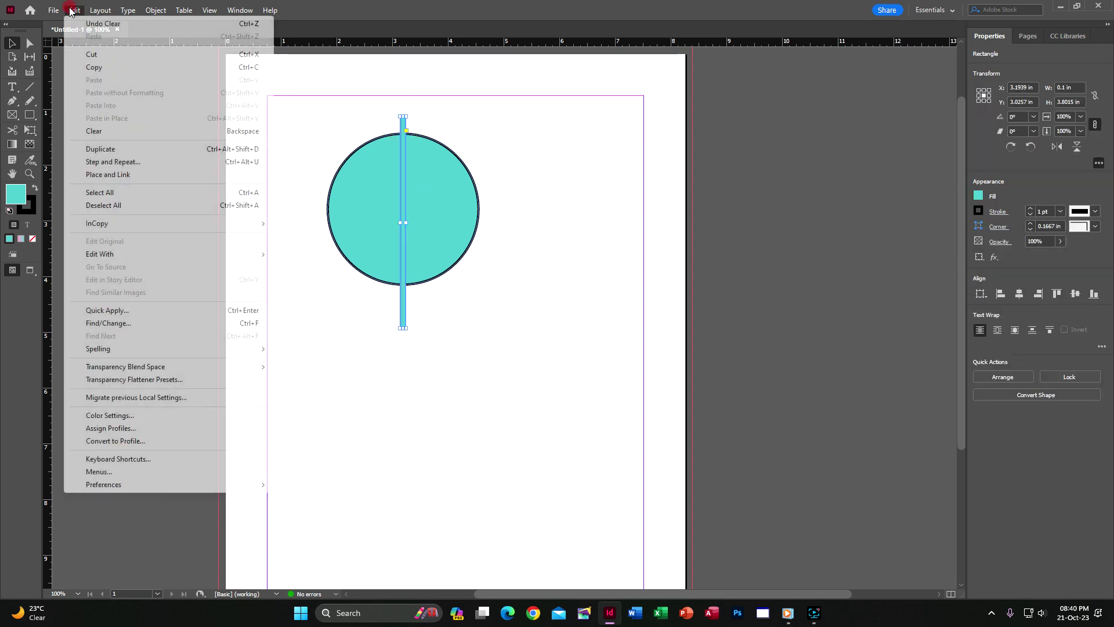
{"action": "left_click", "coordinate": [89, 163]}
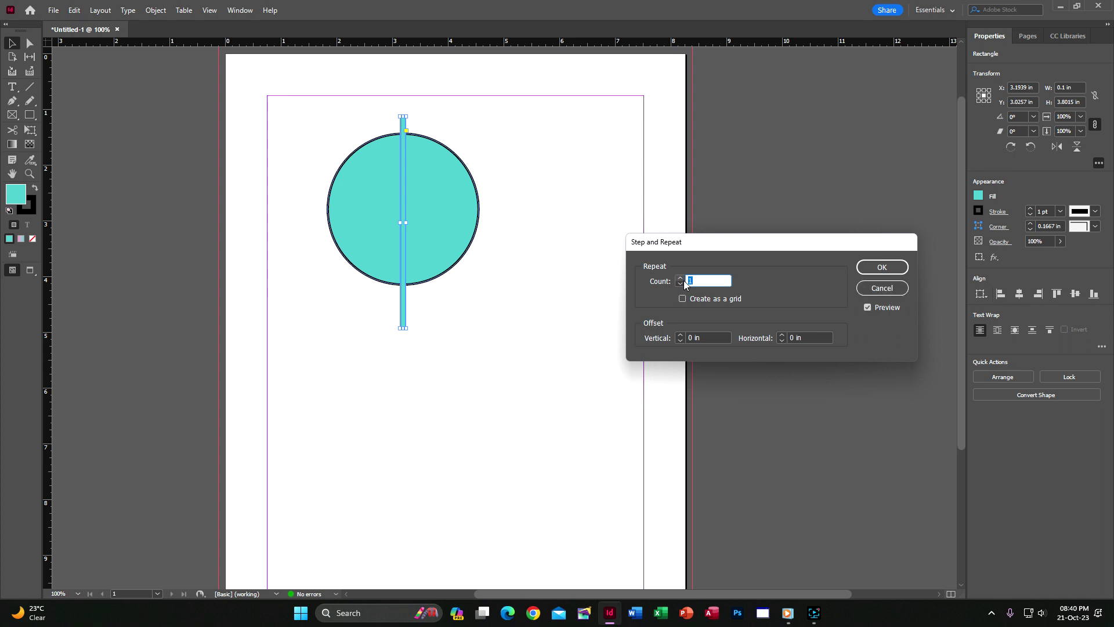
{"action": "left_click", "coordinate": [882, 267]}
{"action": "left_click_drag", "start_coordinate": [402, 160], "coordinate": [453, 253]}
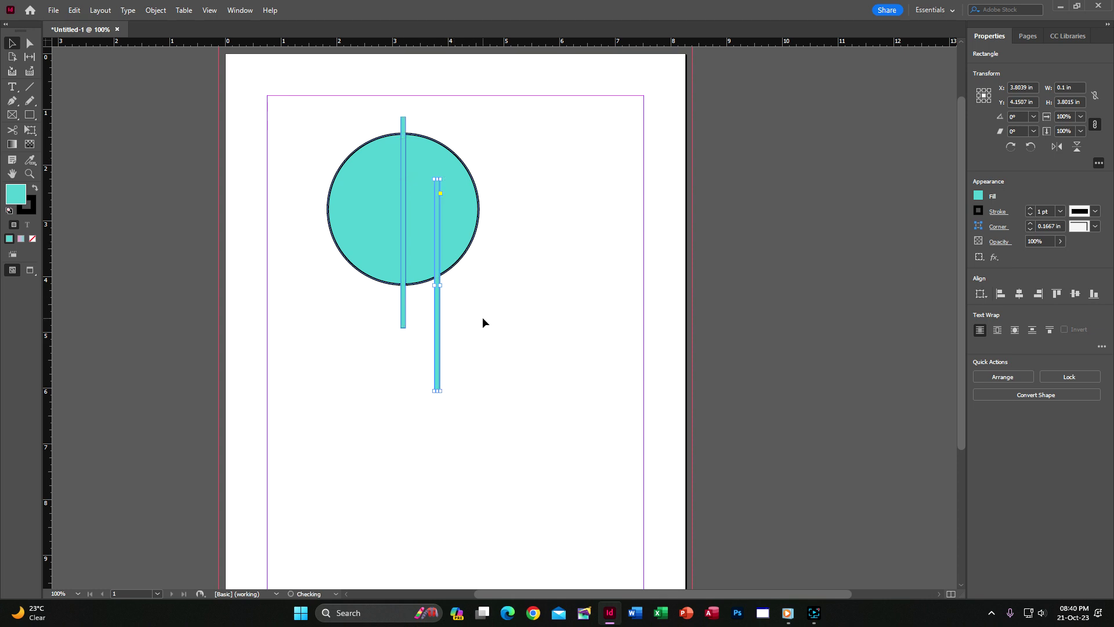
Delete the offset copy of the thin bar, copy the bar crossing the circle, and remove the extra pasted copy.
{"action": "key", "text": "Delete"}
{"action": "left_click", "coordinate": [405, 218]}
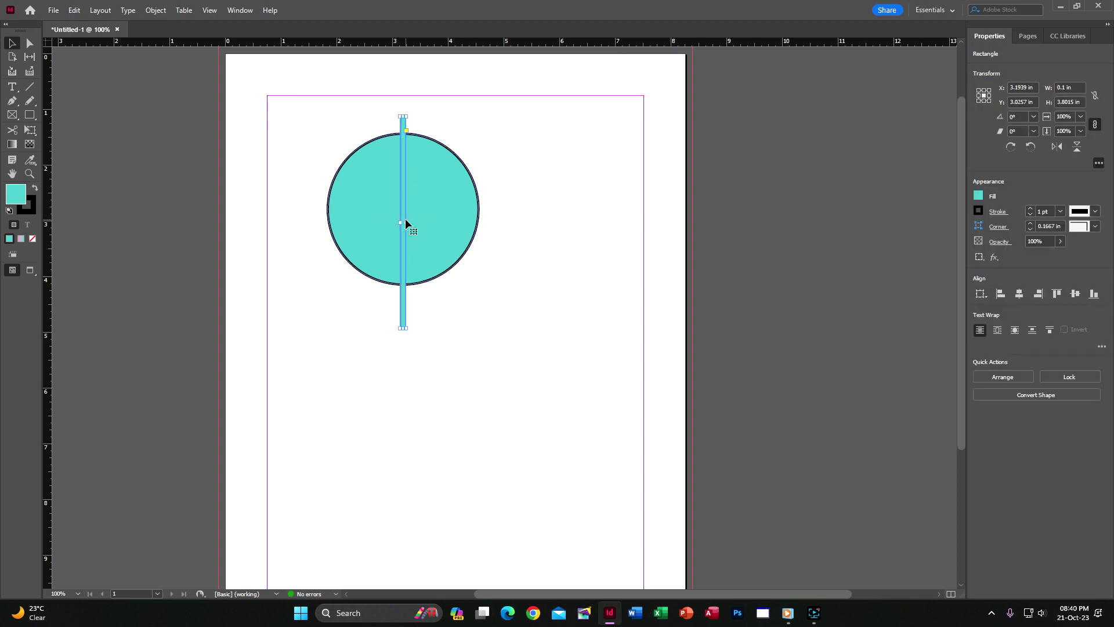
{"action": "key", "text": "Delete"}
{"action": "key", "text": "ctrl+z"}
{"action": "key", "text": "ctrl+c"}
{"action": "key", "text": "ctrl+v"}
{"action": "key", "text": "Delete"}
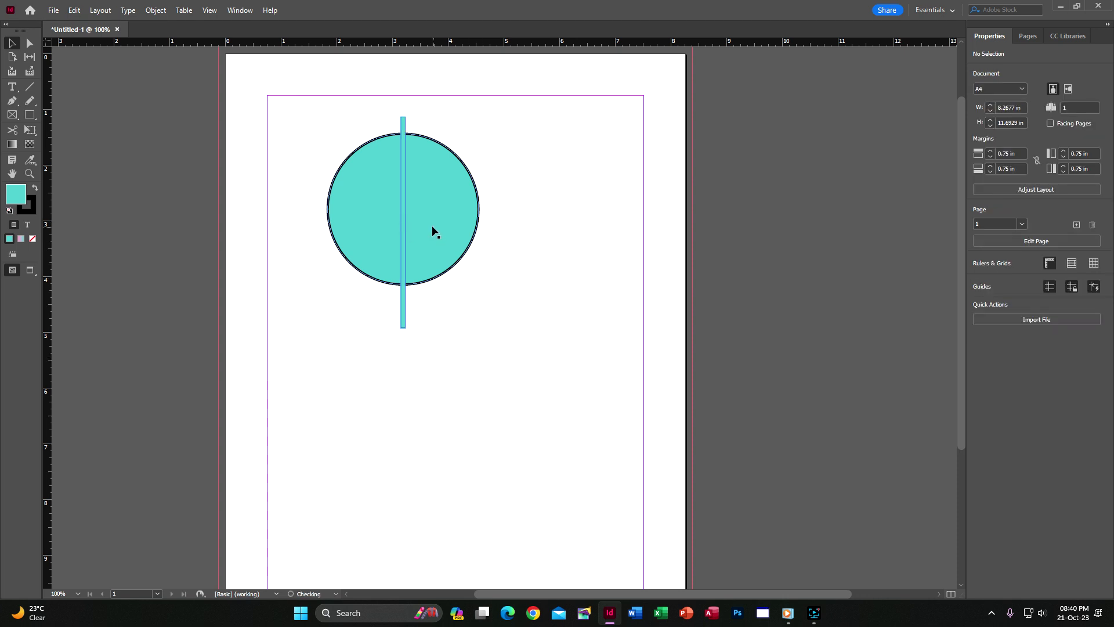
Paste the copied bar in place, exactly over the vertical bar crossing the circle.
{"action": "left_click", "coordinate": [404, 223]}
{"action": "left_click", "coordinate": [76, 10]}
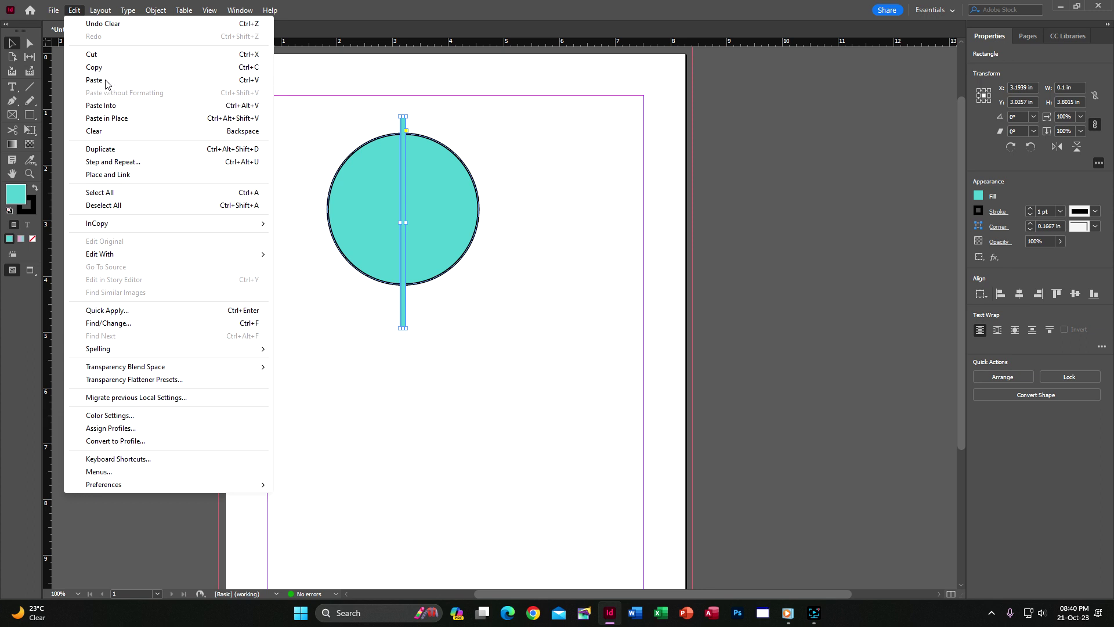
{"action": "left_click", "coordinate": [117, 117]}
{"action": "left_click_drag", "start_coordinate": [407, 185], "coordinate": [399, 219]}
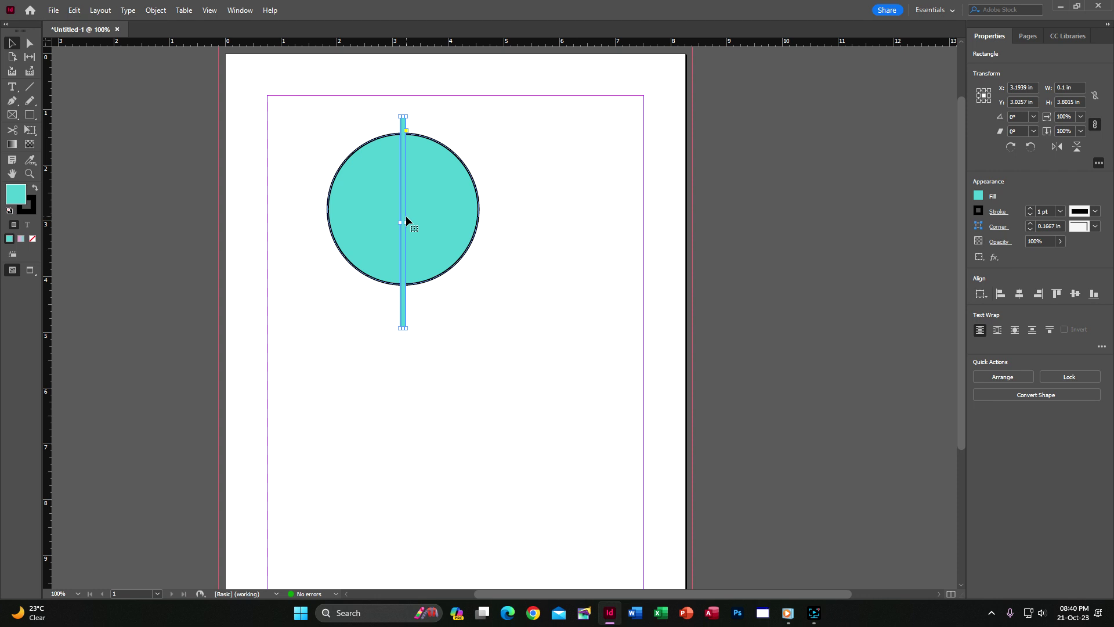
{"action": "left_click", "coordinate": [522, 288]}
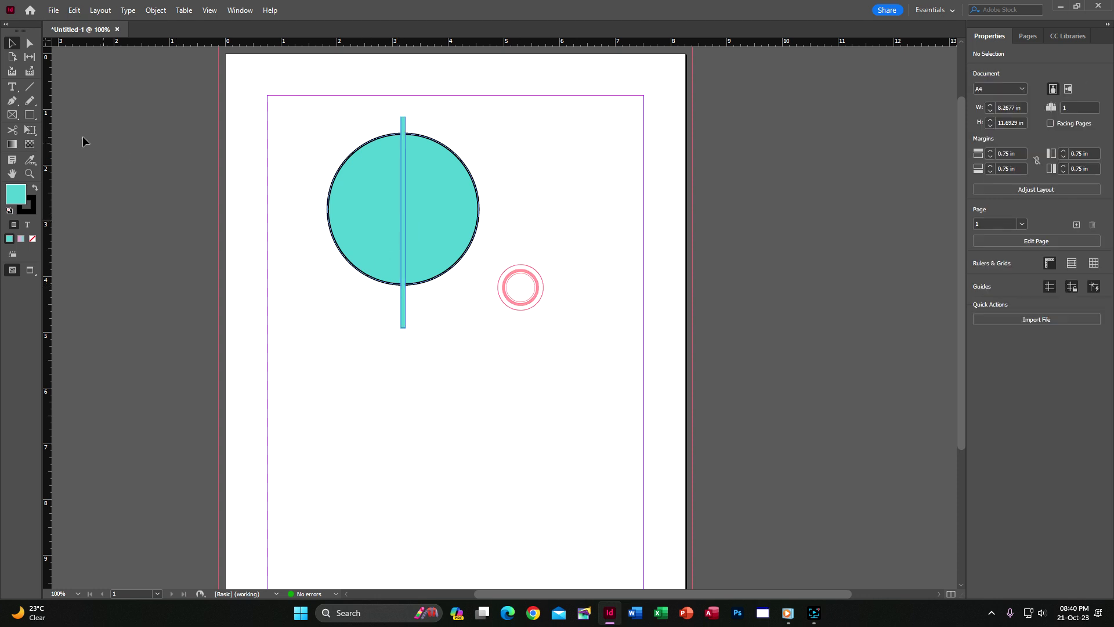
Draw a square about 2.42 in wide below the circle and a vertical bar about 0.1 by 3.84 in beside the circle.
{"action": "left_click", "coordinate": [28, 116]}
{"action": "mouse_move", "coordinate": [358, 380]}
{"action": "left_mouse_down"}
{"action": "mouse_move", "coordinate": [493, 514]}
{"action": "mouse_move", "coordinate": [534, 514]}
{"action": "left_mouse_up"}
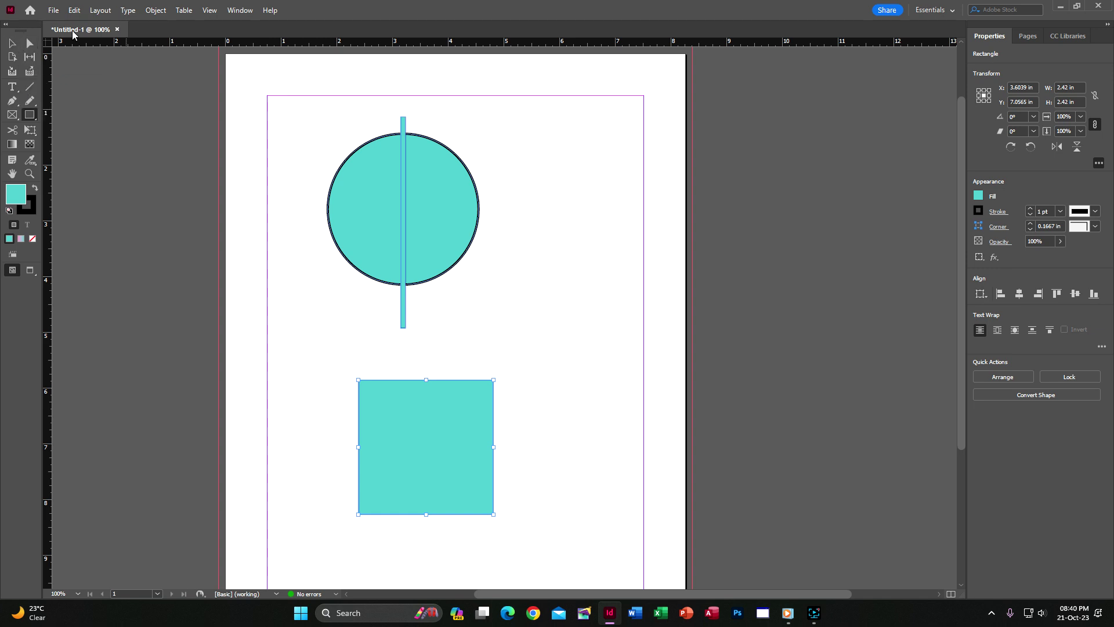
{"action": "left_click", "coordinate": [29, 115]}
{"action": "left_click", "coordinate": [75, 129]}
{"action": "left_click_drag", "start_coordinate": [575, 166], "coordinate": [581, 380]}
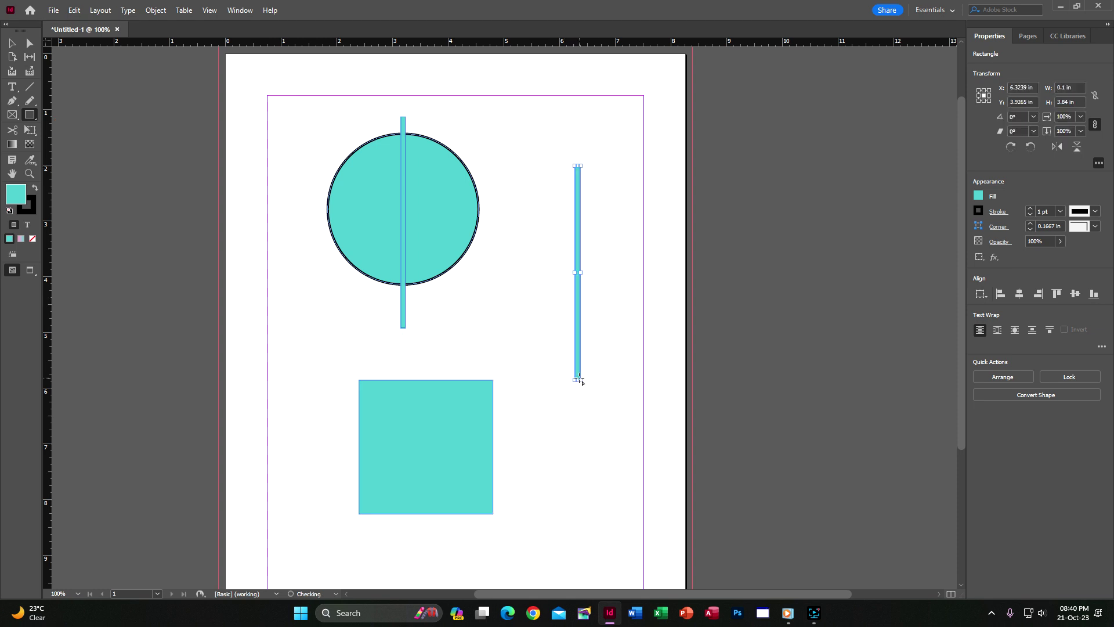
Fill the new separate bar with green, hex 50e72d, and reapply the fill after clearing it.
{"action": "double_click", "coordinate": [16, 194]}
{"action": "left_click", "coordinate": [736, 264]}
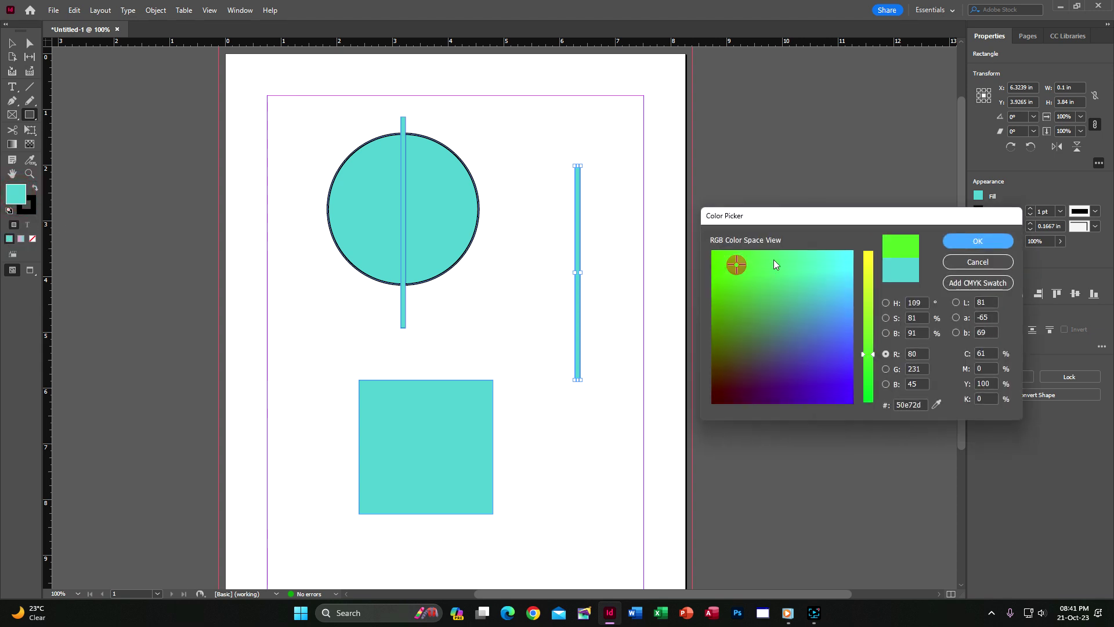
{"action": "left_click", "coordinate": [973, 243]}
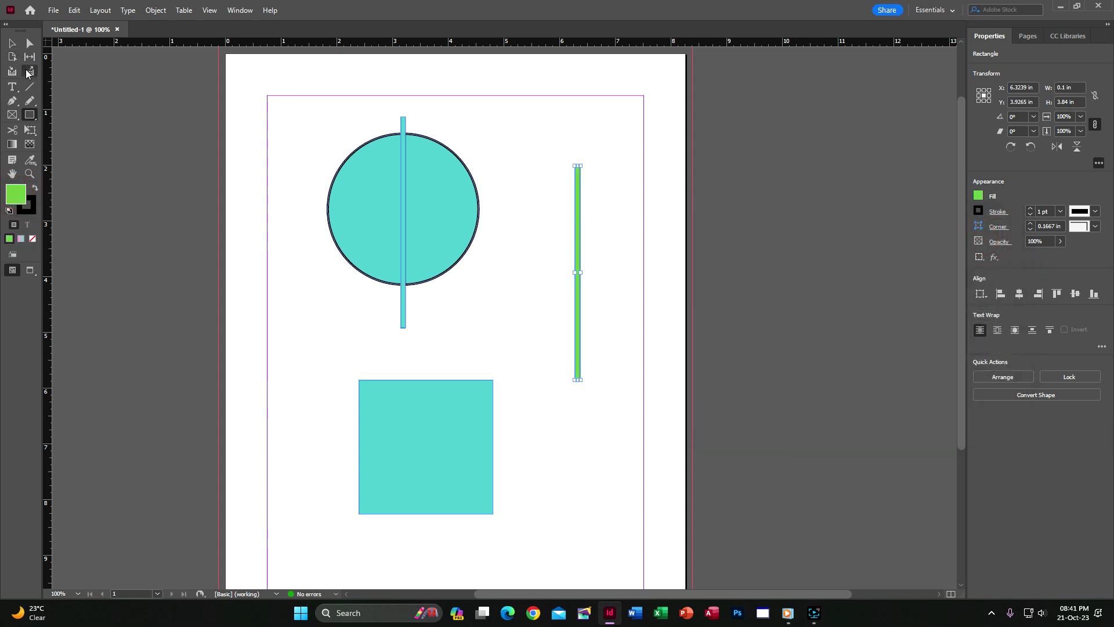
{"action": "key", "text": "slash"}
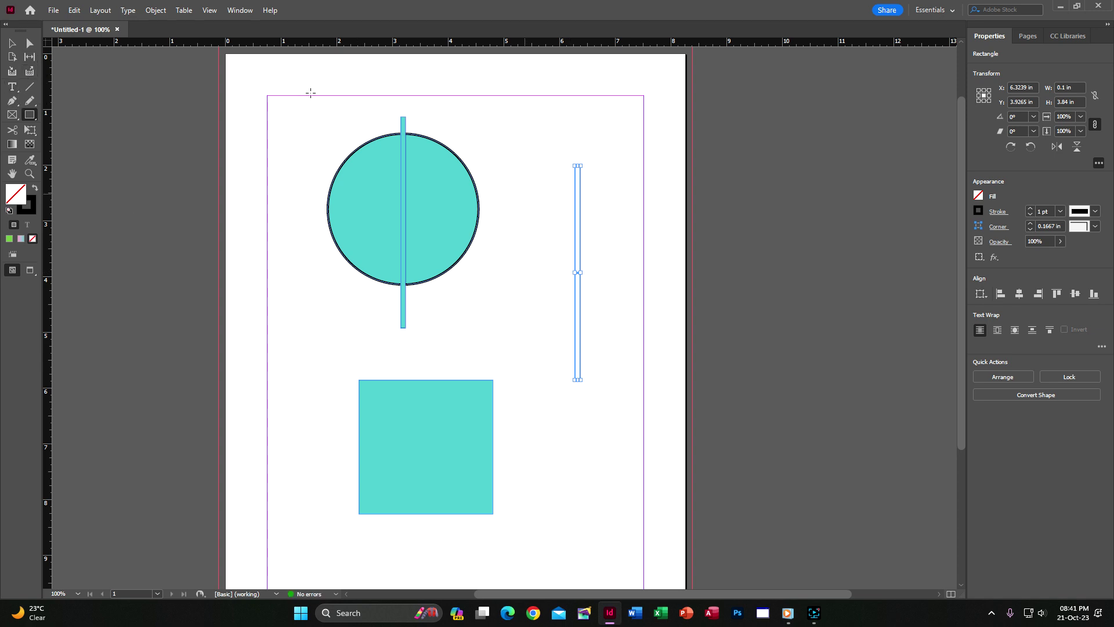
{"action": "left_click", "coordinate": [9, 238]}
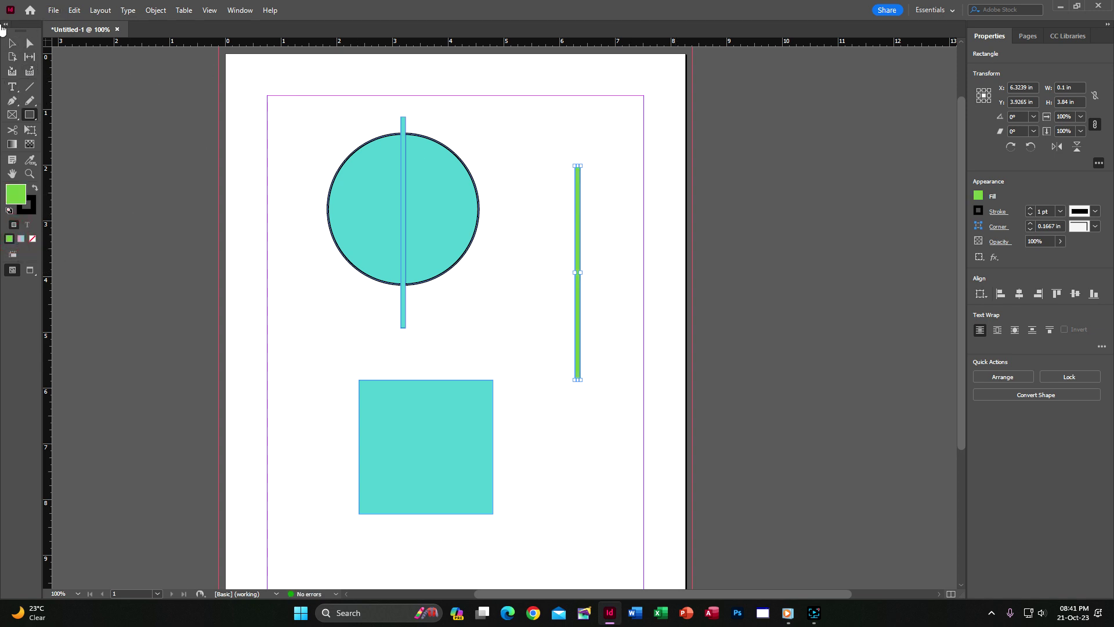
Cut the green bar from the page and paste it into the teal square.
{"action": "key", "text": "v"}
{"action": "key", "text": "Delete"}
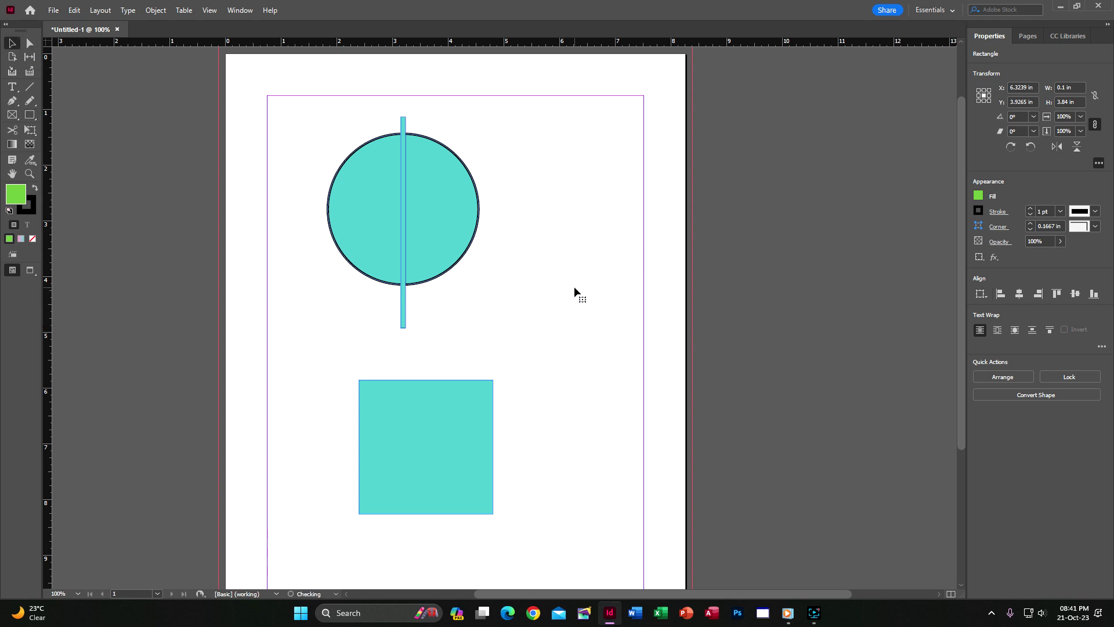
{"action": "left_click", "coordinate": [454, 423]}
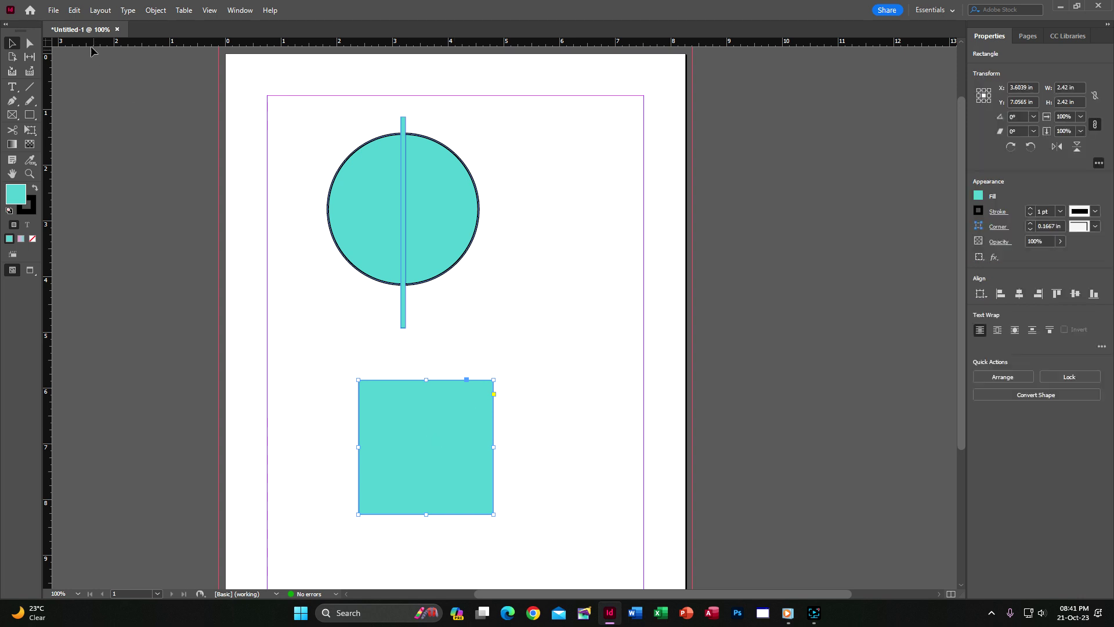
{"action": "left_click", "coordinate": [74, 10]}
{"action": "left_click", "coordinate": [97, 107]}
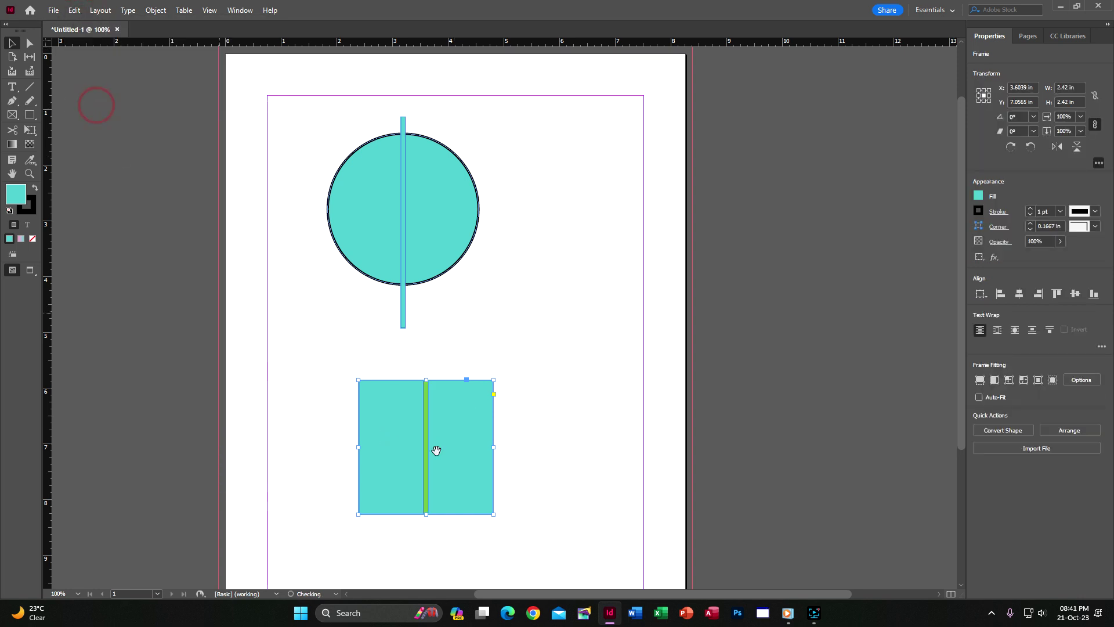
Select the green bar nested inside the square and shift it slightly downward within the frame.
{"action": "left_click", "coordinate": [587, 398]}
{"action": "left_click", "coordinate": [427, 418]}
{"action": "left_click", "coordinate": [589, 415]}
{"action": "left_click", "coordinate": [427, 436]}
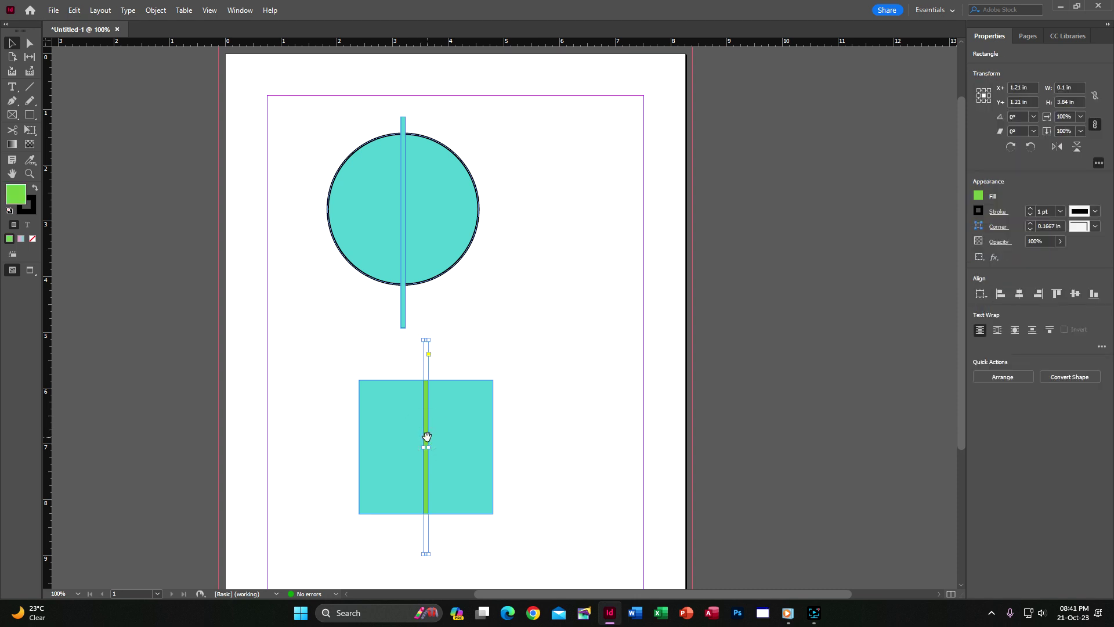
{"action": "left_click_drag", "start_coordinate": [429, 353], "coordinate": [430, 364]}
{"action": "left_click", "coordinate": [428, 356]}
{"action": "left_click", "coordinate": [428, 347]}
Try moving the nested green bar outside the square's edges, and undo the move.
{"action": "left_click_drag", "start_coordinate": [427, 366], "coordinate": [587, 541]}
{"action": "left_click", "coordinate": [624, 436]}
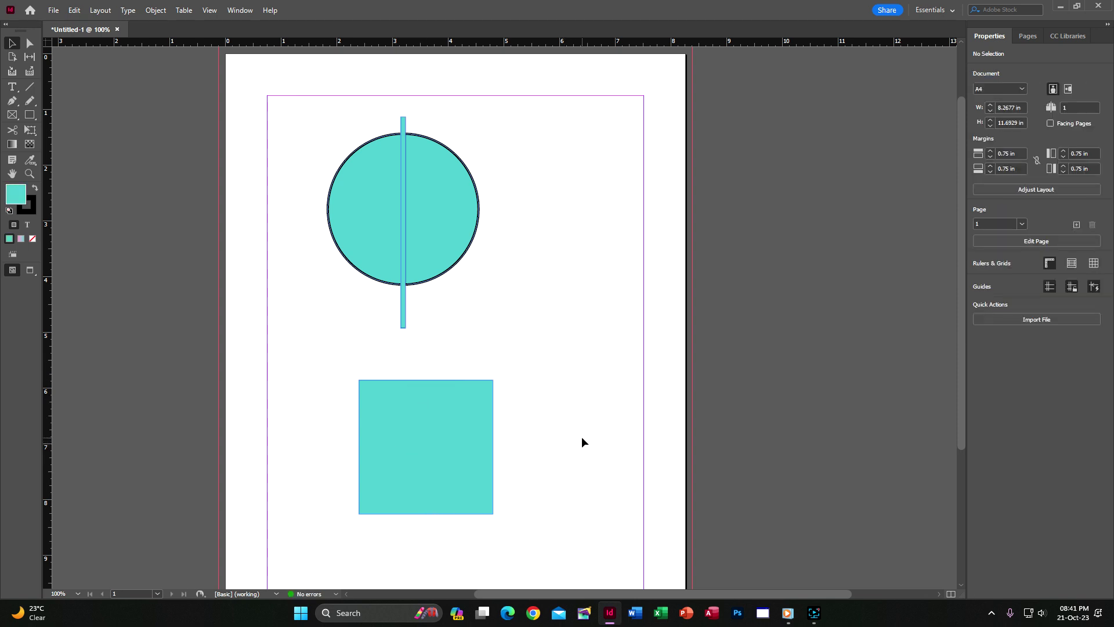
{"action": "key", "text": "ctrl+z"}
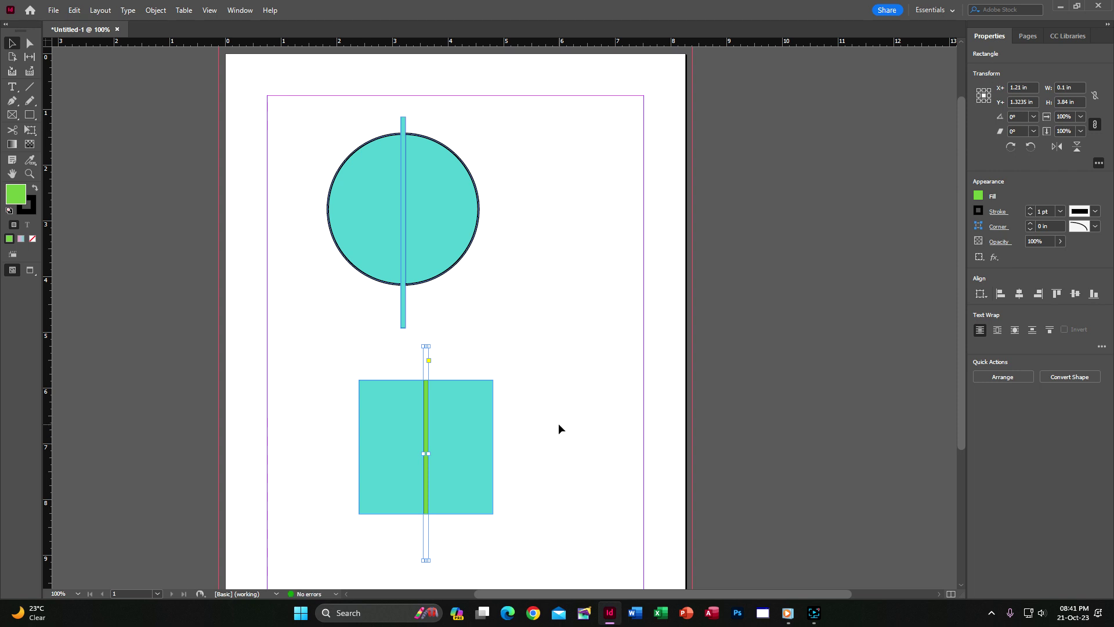
Draw a text frame beside the circle's lower edge and enter "Lunglei Chanmari II" in it.
{"action": "left_click", "coordinate": [12, 86]}
{"action": "left_click_drag", "start_coordinate": [535, 277], "coordinate": [630, 334]}
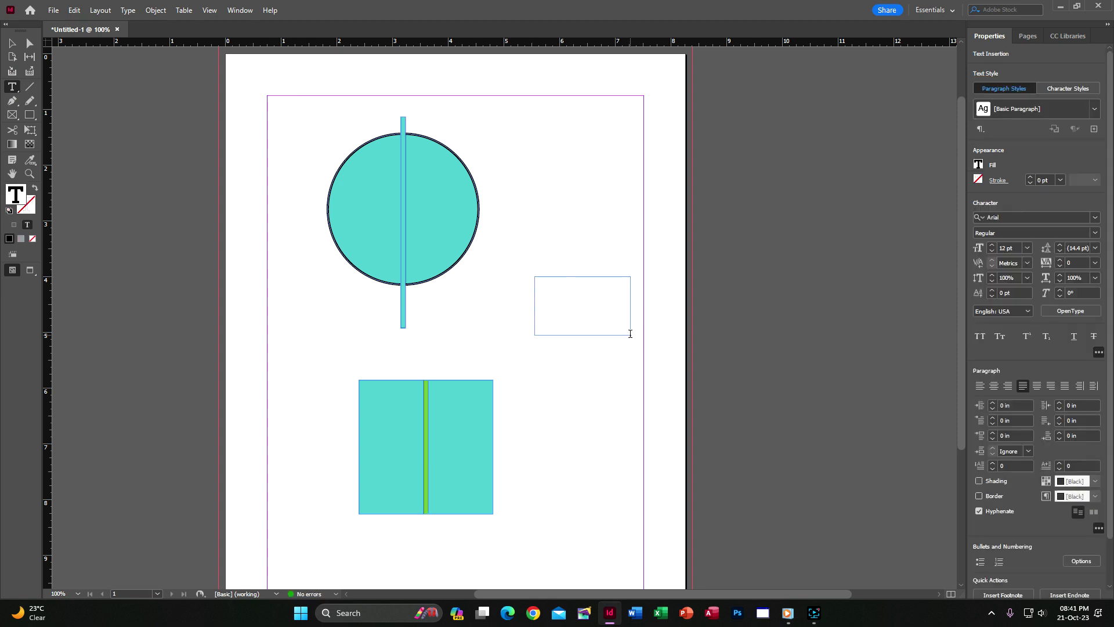
{"action": "type", "text": "Lunglei Chanmari II"}
{"action": "key", "text": "Escape"}
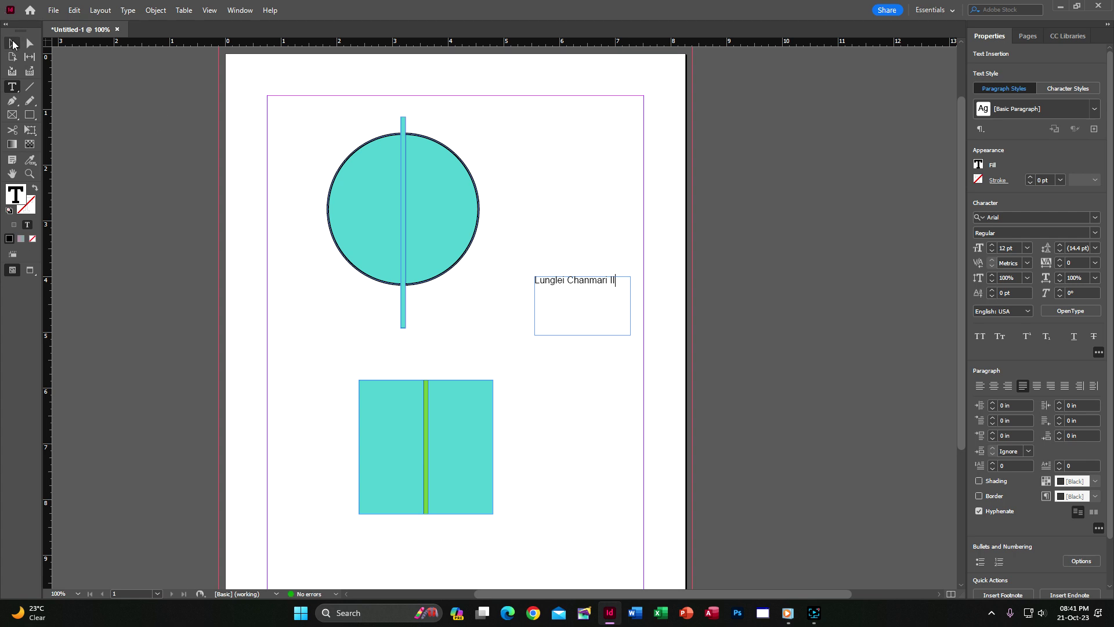
Paste the copied text frame into the teal square.
{"action": "left_click", "coordinate": [487, 433]}
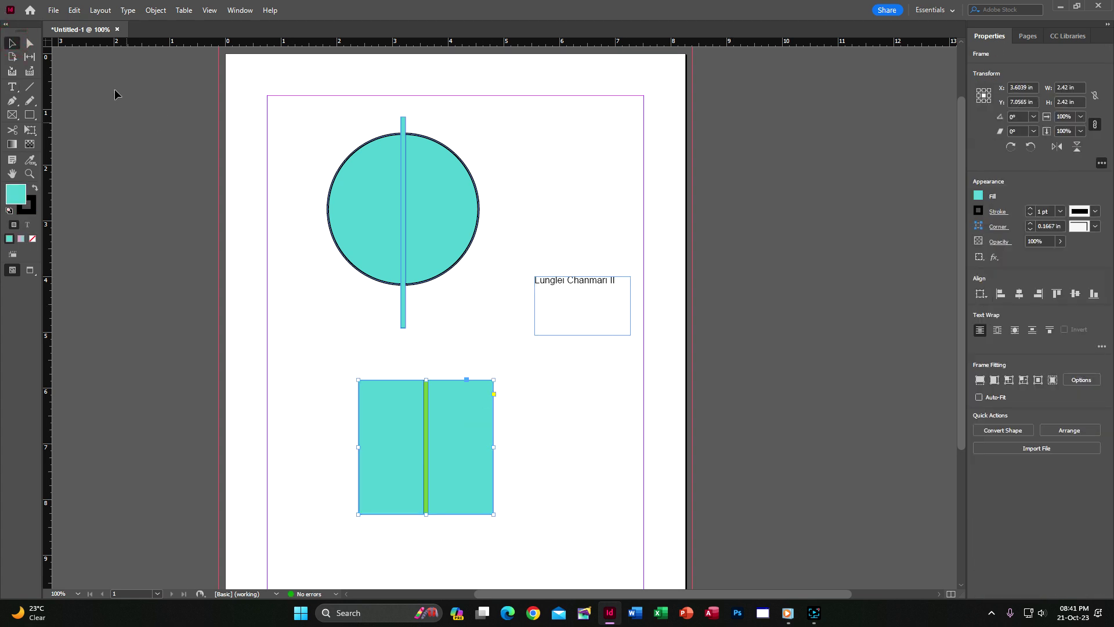
{"action": "left_click", "coordinate": [74, 10]}
{"action": "left_click", "coordinate": [103, 105]}
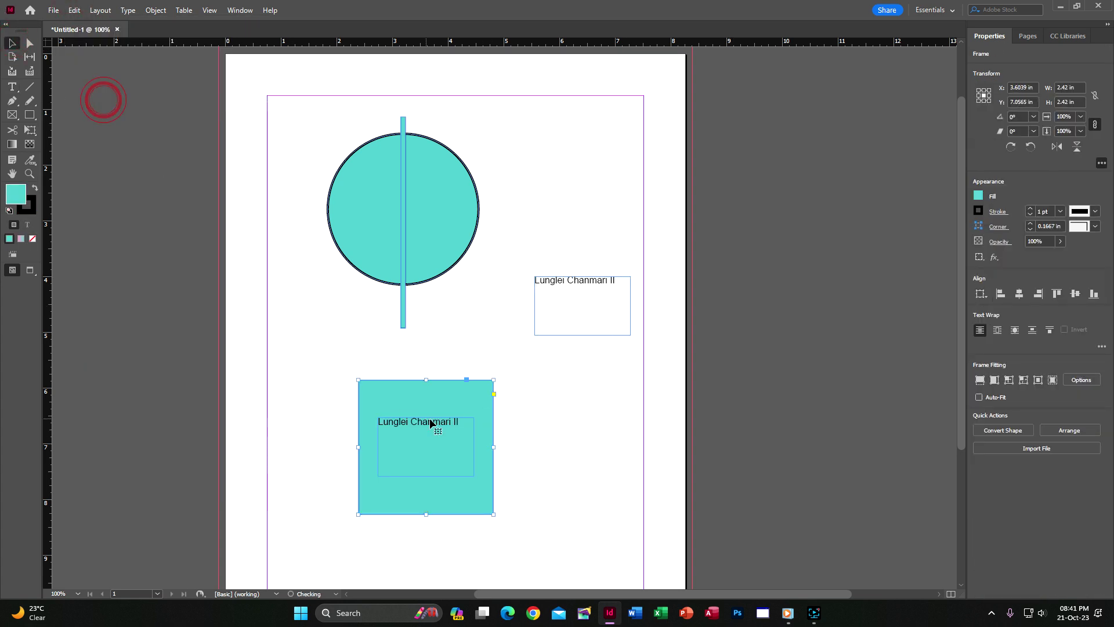
Move the square around the lower page several times to test whether the nested text frame travels with it.
{"action": "left_click_drag", "start_coordinate": [443, 430], "coordinate": [444, 406]}
{"action": "left_click", "coordinate": [460, 405]}
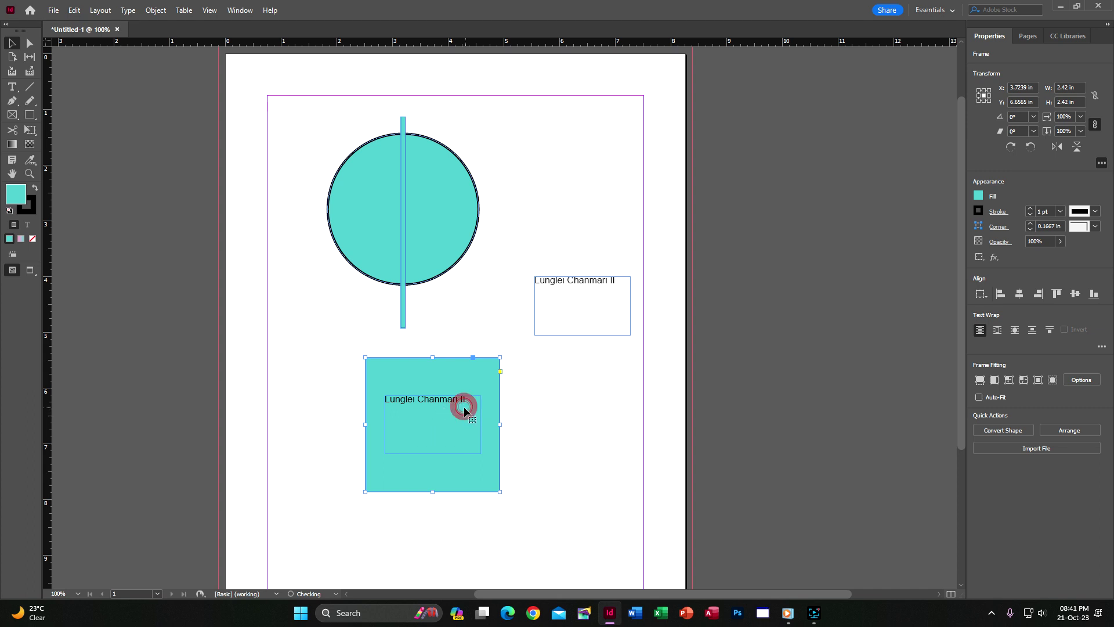
{"action": "left_click", "coordinate": [579, 447]}
{"action": "left_click", "coordinate": [451, 401]}
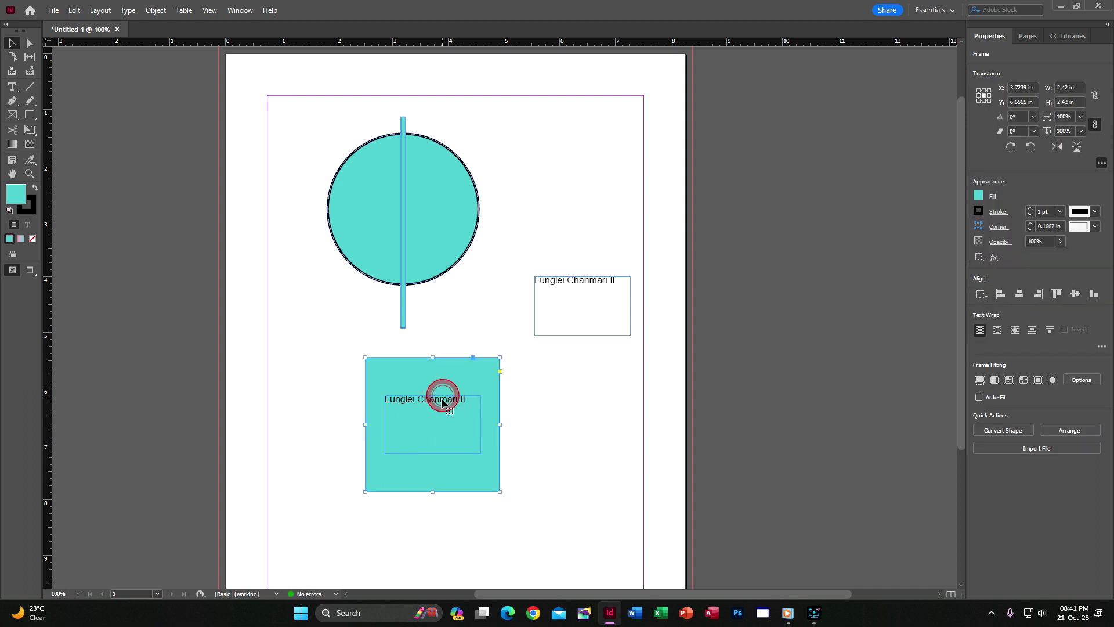
{"action": "left_click_drag", "start_coordinate": [484, 393], "coordinate": [476, 445]}
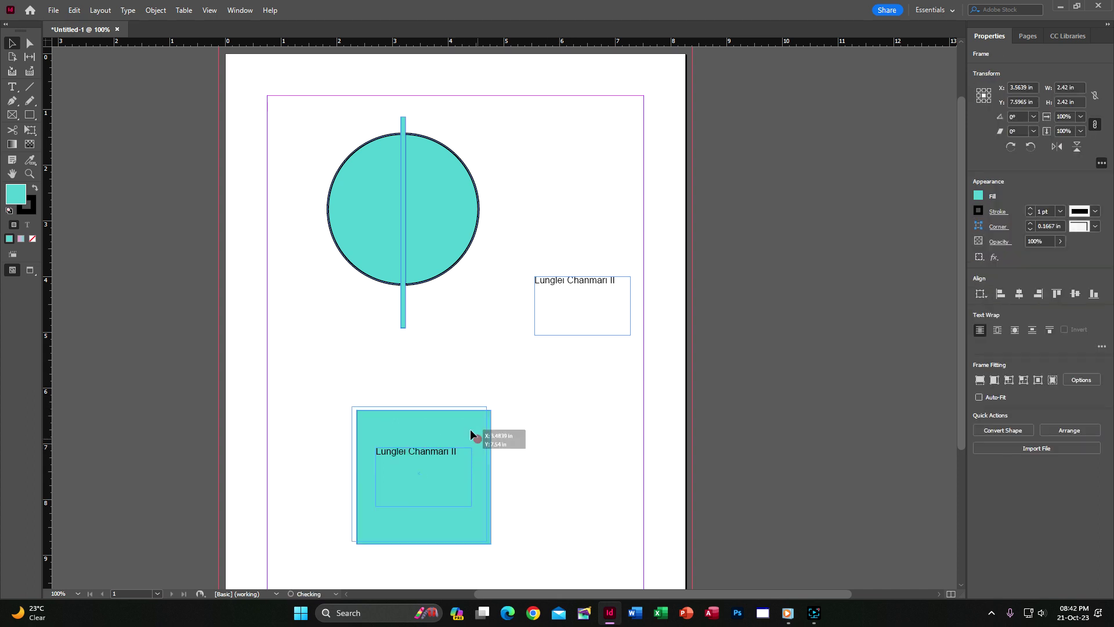
{"action": "key", "text": "ctrl+z"}
{"action": "left_click", "coordinate": [528, 433]}
{"action": "left_click", "coordinate": [440, 424]}
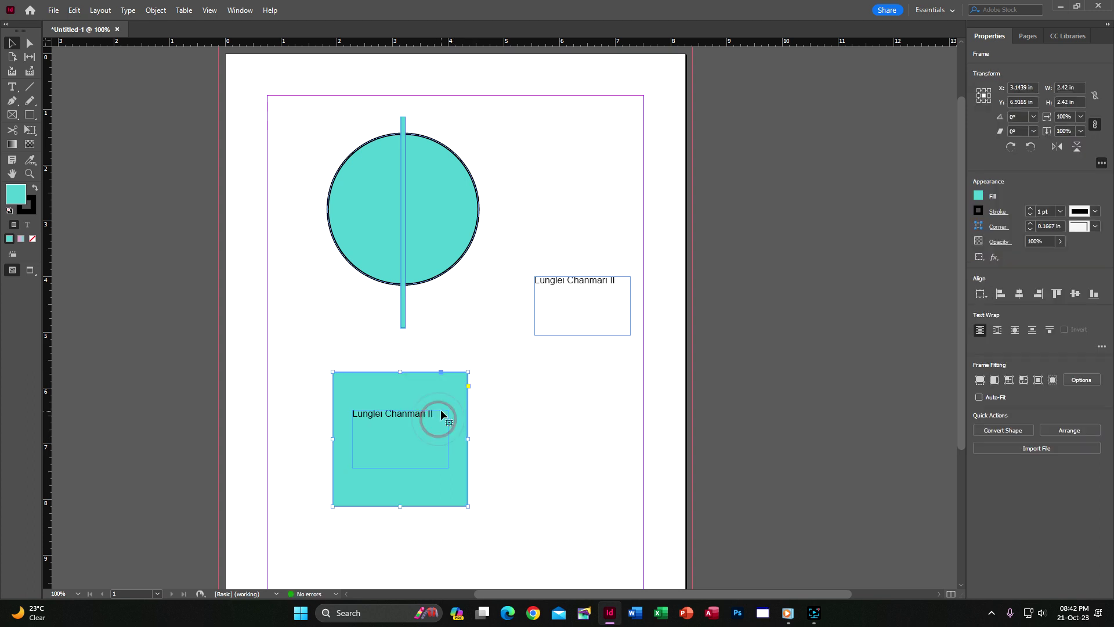
{"action": "left_click_drag", "start_coordinate": [441, 427], "coordinate": [476, 435]}
{"action": "key", "text": "ctrl+z"}
{"action": "left_click", "coordinate": [504, 443]}
{"action": "left_click", "coordinate": [443, 436]}
{"action": "left_click", "coordinate": [445, 423]}
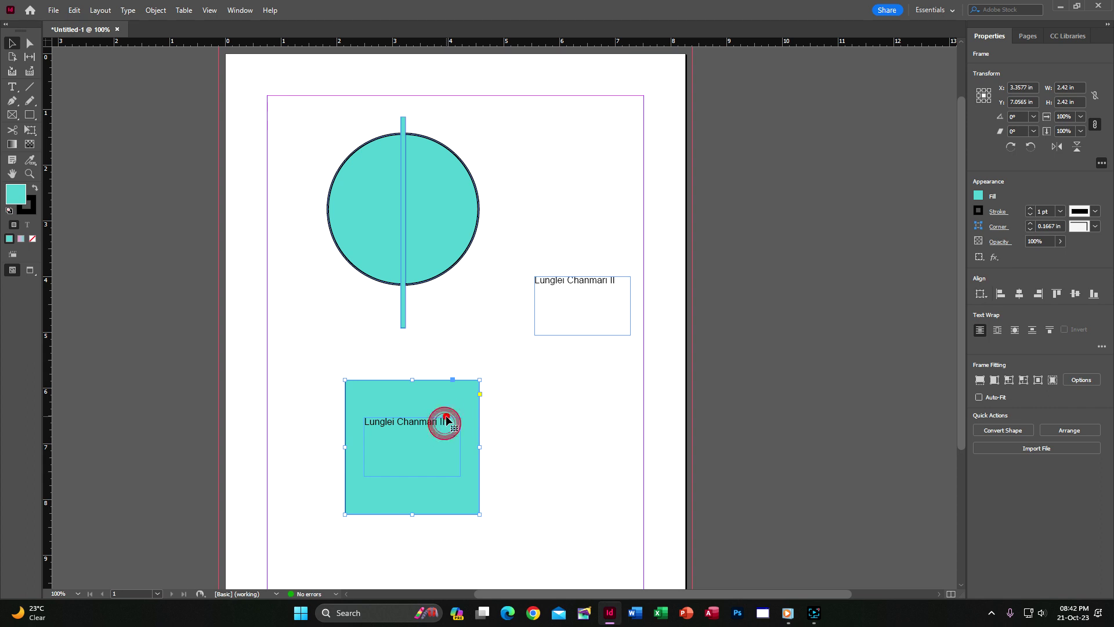
{"action": "left_click", "coordinate": [583, 435]}
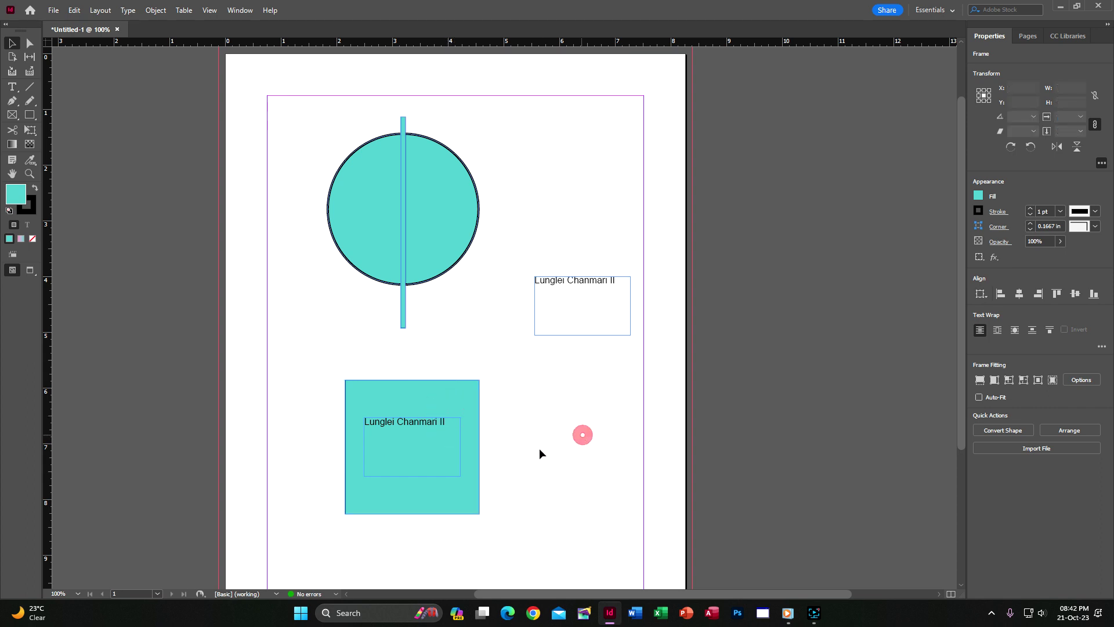
Move the square with its nested text once more, and undo back to the empty text frame and green bar.
{"action": "left_click", "coordinate": [456, 476]}
{"action": "left_click_drag", "start_coordinate": [402, 428], "coordinate": [475, 451]}
{"action": "key", "text": "ctrl+z"}
{"action": "key", "text": "ctrl+shift+z"}
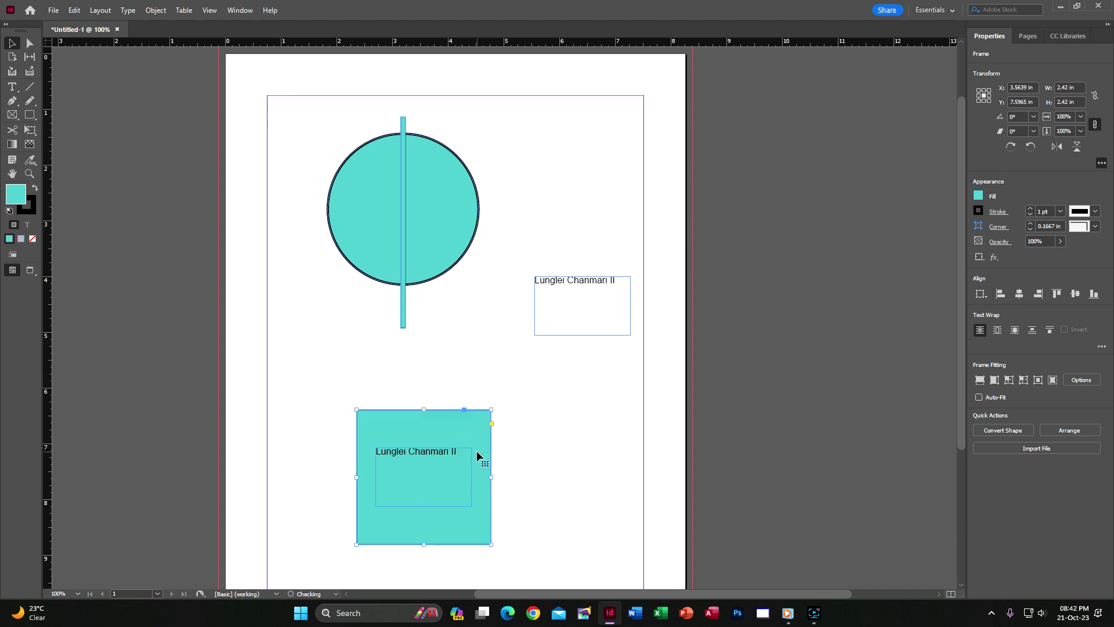
{"action": "key", "text": "ctrl+z"}
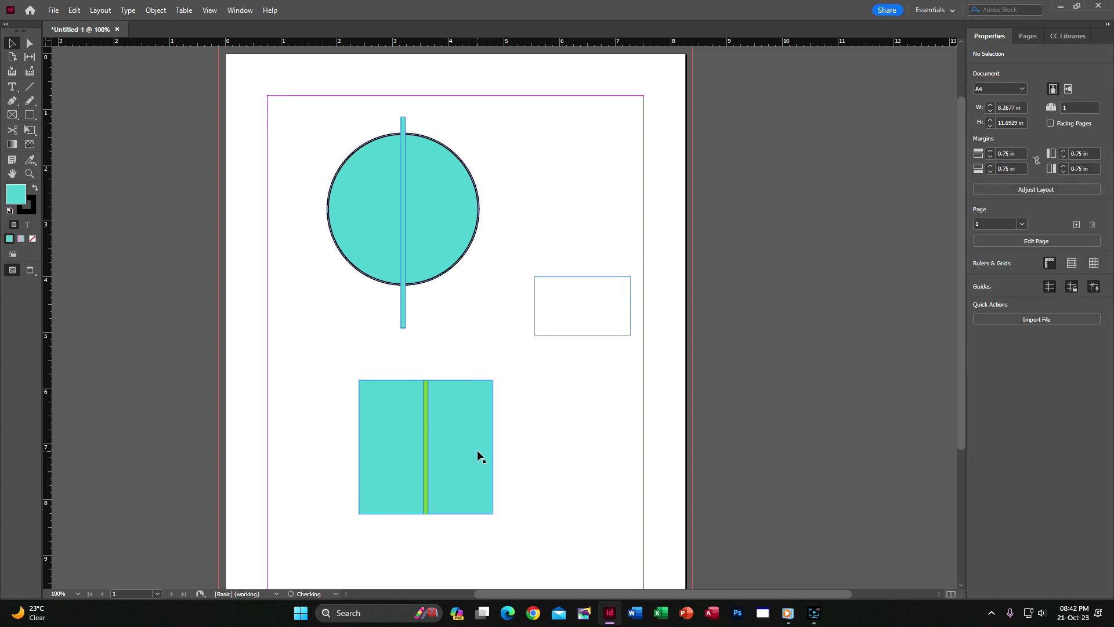
Delete the green bar nested inside the square, and delete the emptied square.
{"action": "left_click", "coordinate": [426, 430]}
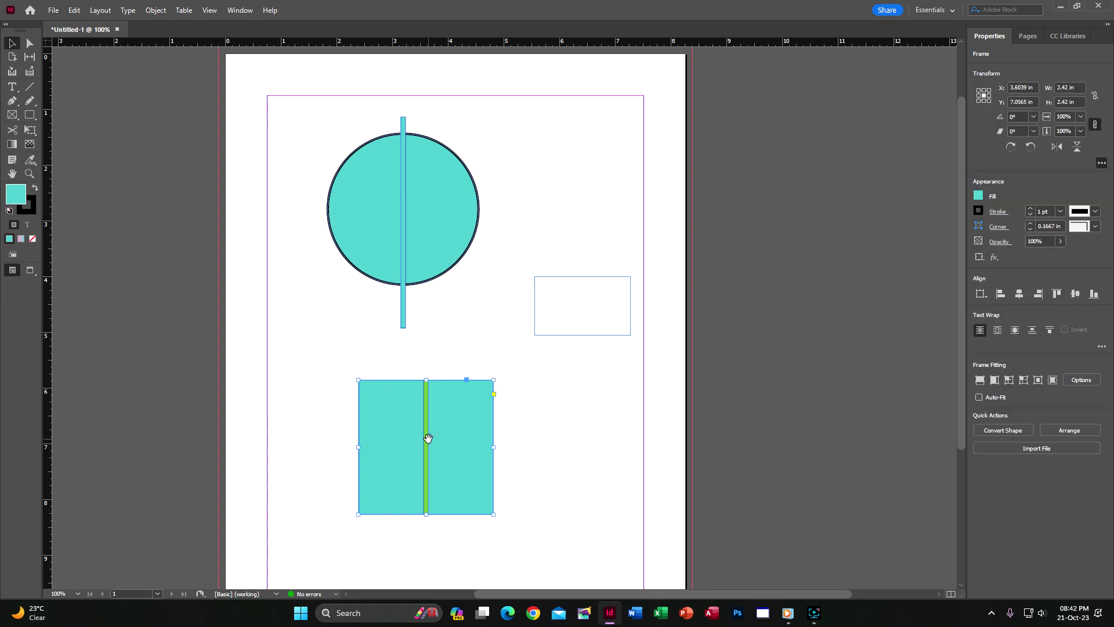
{"action": "double_click", "coordinate": [427, 430]}
{"action": "left_click", "coordinate": [675, 411]}
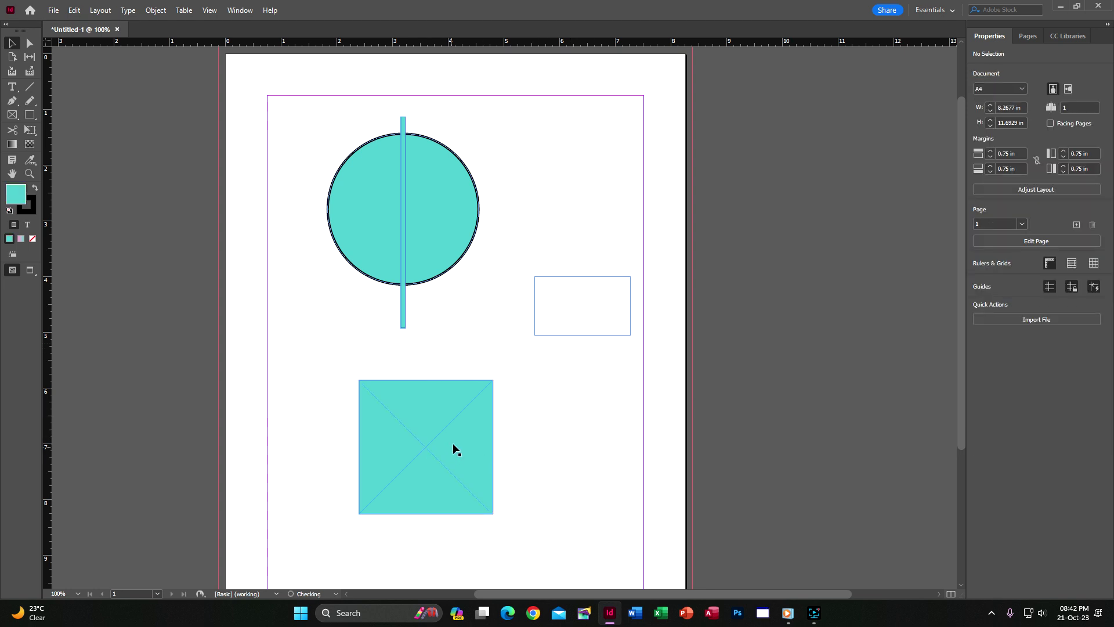
{"action": "left_click", "coordinate": [484, 428]}
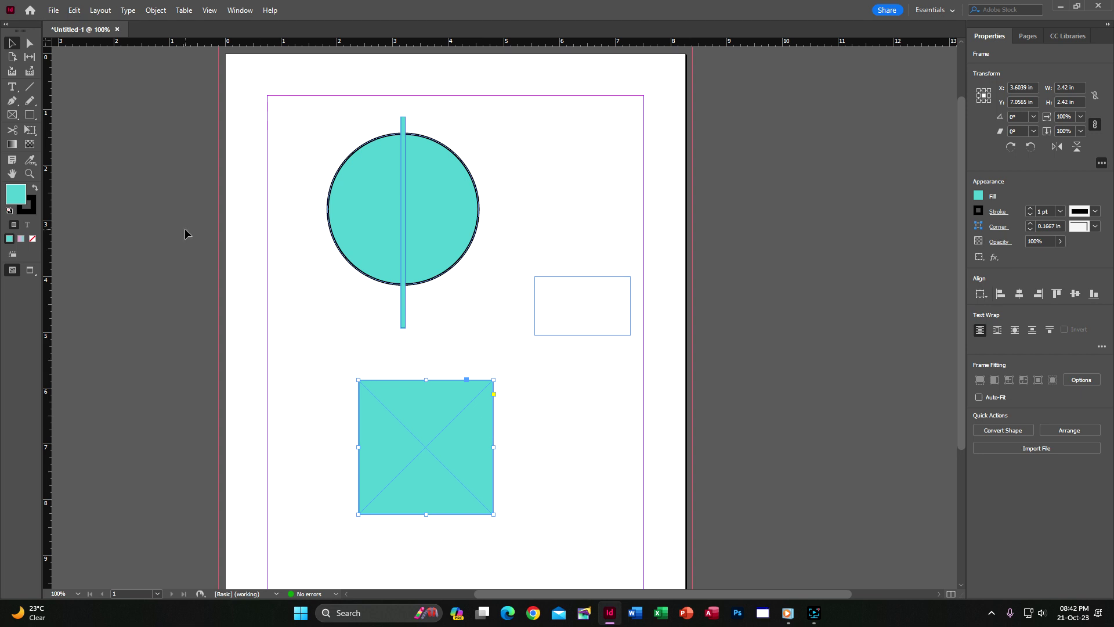
{"action": "key", "text": "Delete"}
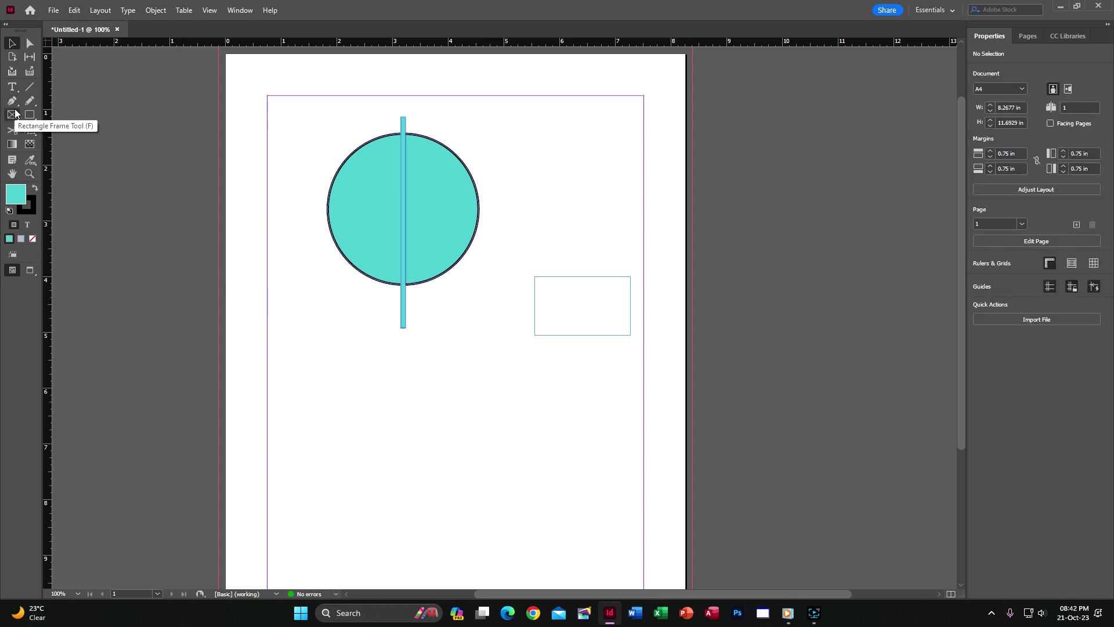
{"action": "left_click", "coordinate": [14, 113]}
{"action": "left_click_drag", "start_coordinate": [374, 380], "coordinate": [567, 500]}
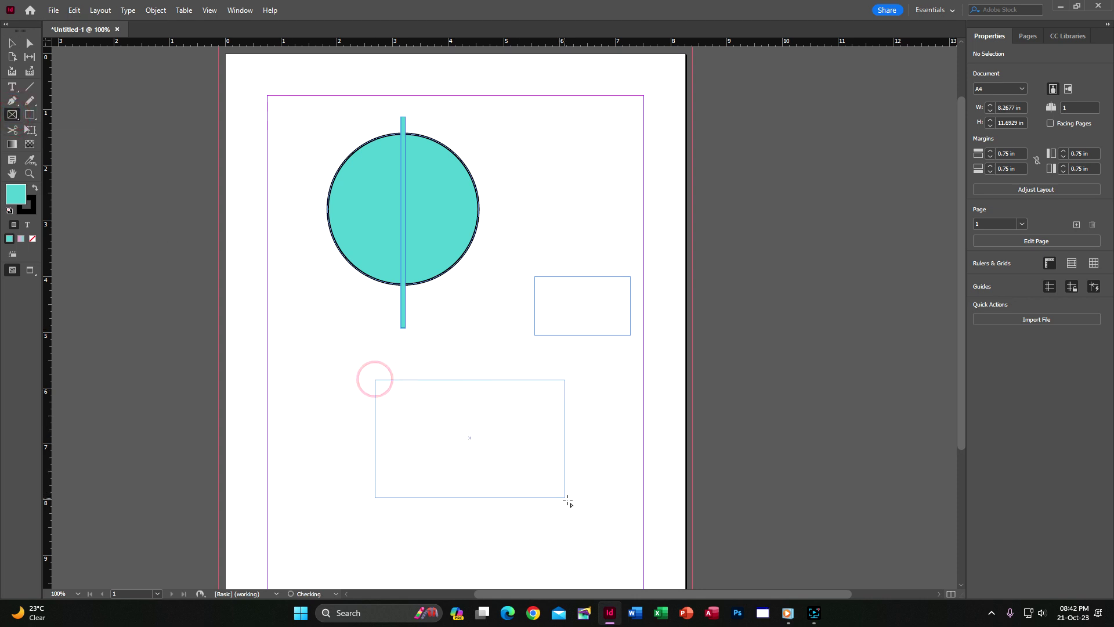
{"action": "left_click", "coordinate": [12, 86]}
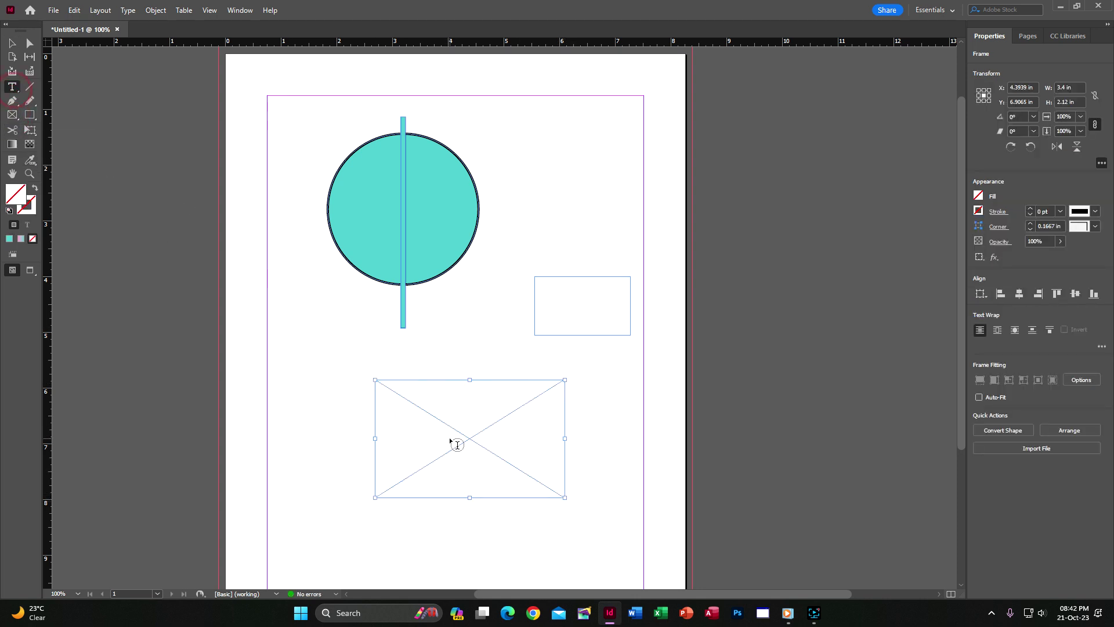
{"action": "key", "text": "Escape"}
{"action": "key", "text": "Delete"}
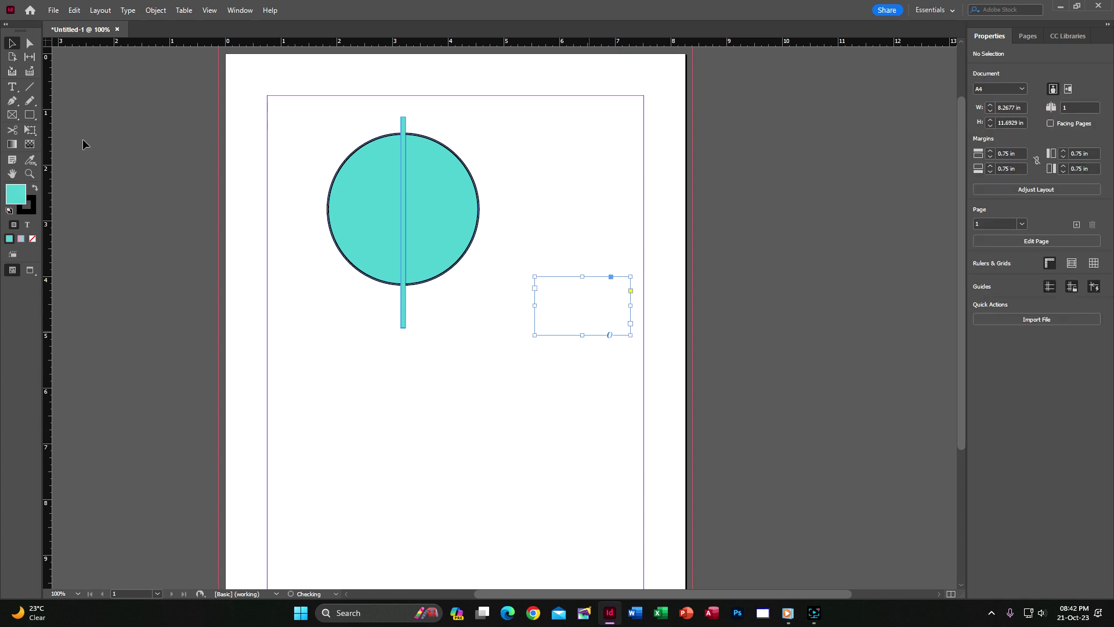
Fill the empty text frame with teal and move it to the lower middle of the page.
{"action": "left_click", "coordinate": [9, 238]}
{"action": "left_click_drag", "start_coordinate": [582, 302], "coordinate": [443, 401]}
Create a small text frame above and beside the teal frame containing "Lunglei Chanmari II".
{"action": "left_click", "coordinate": [12, 86]}
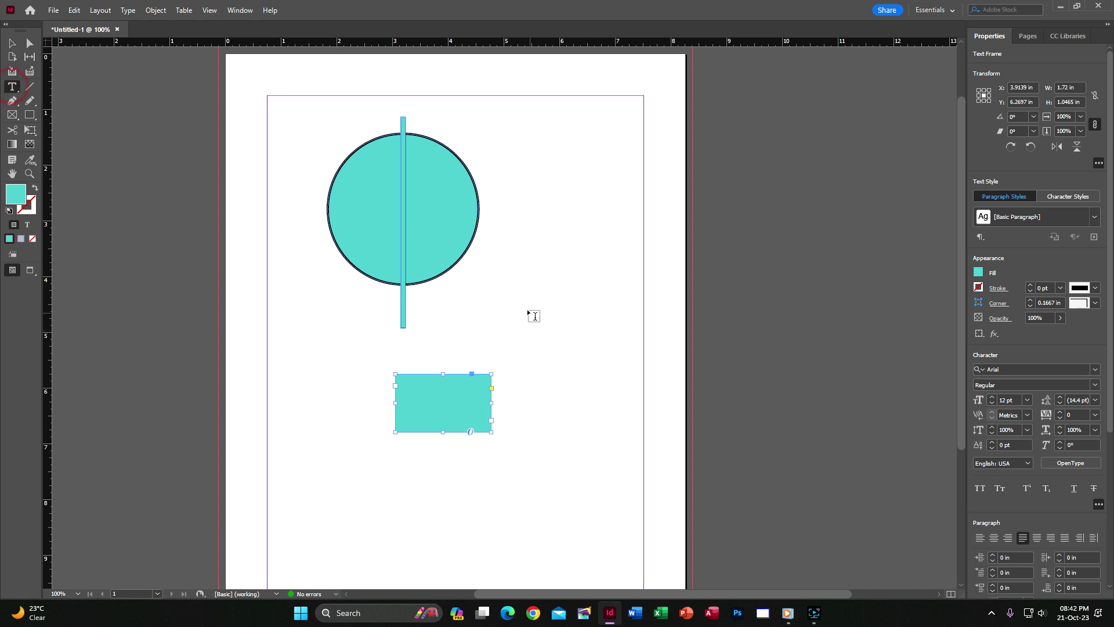
{"action": "left_click_drag", "start_coordinate": [528, 310], "coordinate": [602, 346]}
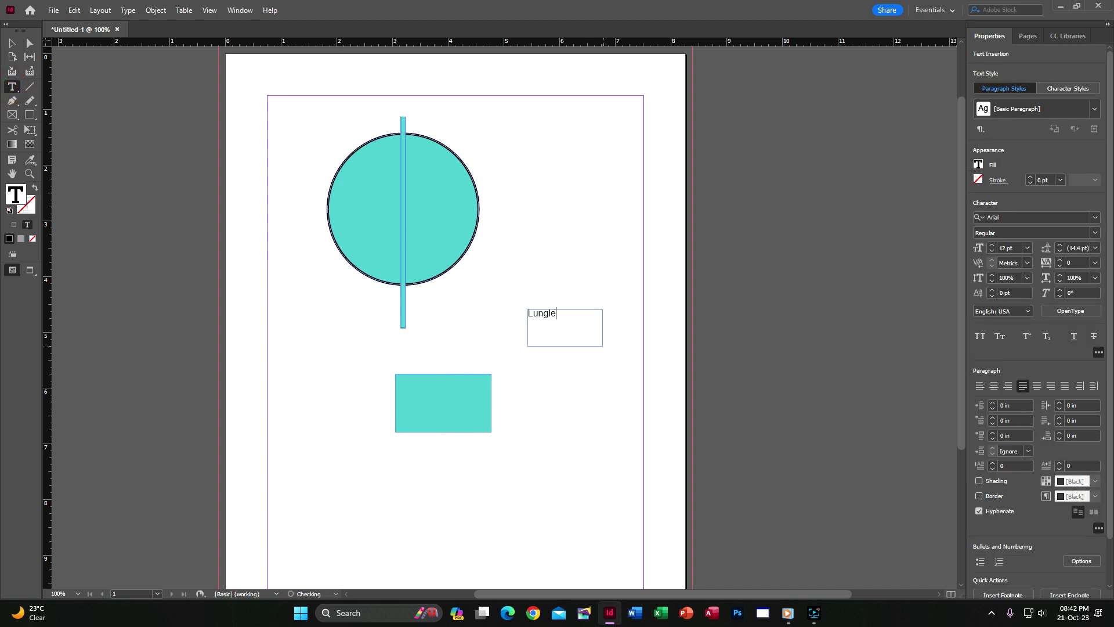
{"action": "type", "text": "Lunglei Chanmari II"}
{"action": "key", "text": "Escape"}
Resize the new text frame to about 2.99 × 0.61 in, scaling its text to 21.6 pt.
{"action": "left_click_drag", "start_coordinate": [601, 344], "coordinate": [642, 374]}
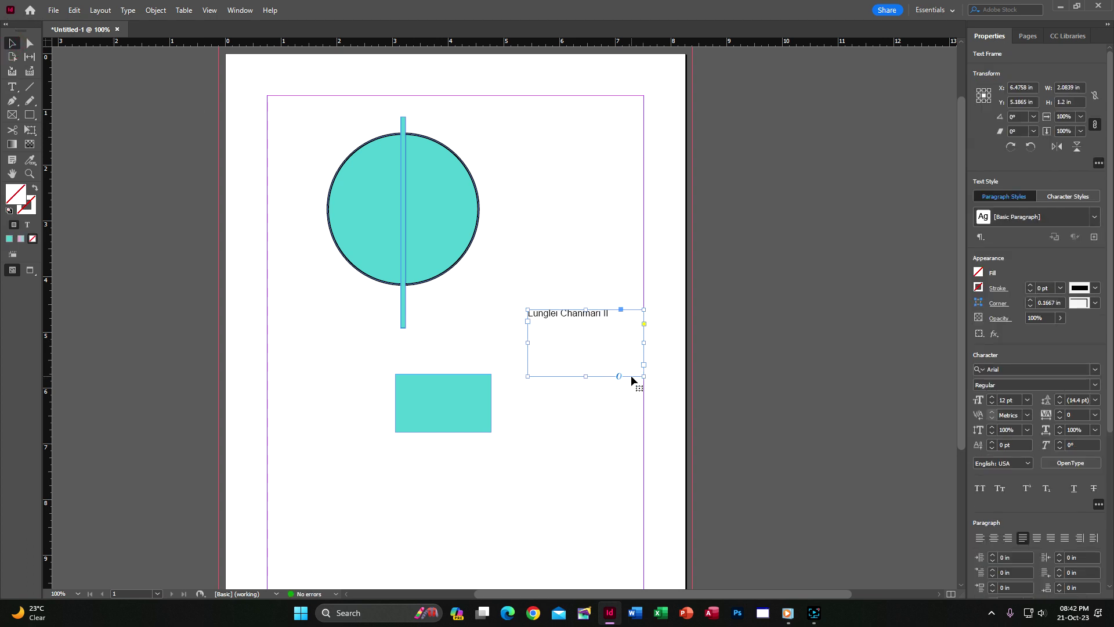
{"action": "double_click", "coordinate": [587, 375]}
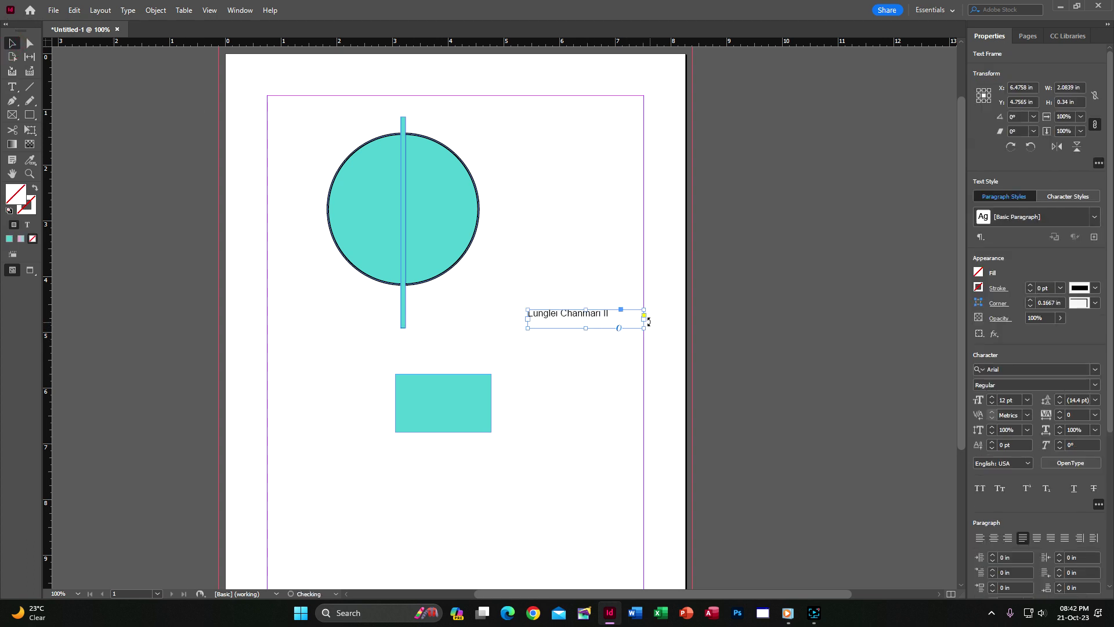
{"action": "double_click", "coordinate": [645, 329]}
{"action": "left_click_drag", "start_coordinate": [621, 330], "coordinate": [665, 380]}
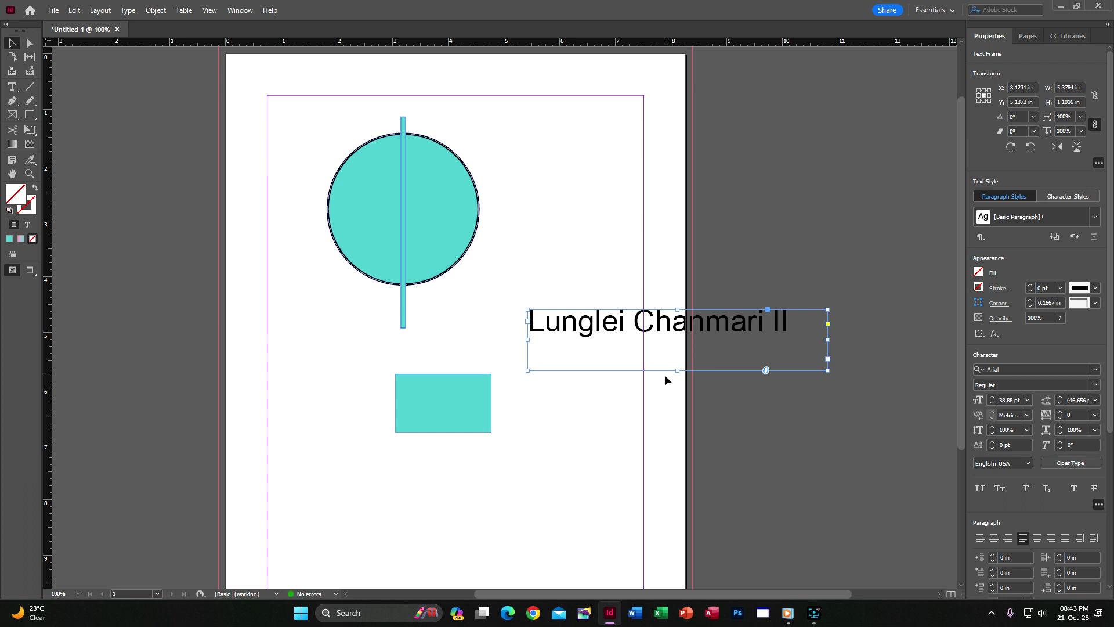
{"action": "key", "text": "ctrl+z"}
{"action": "key", "text": "ctrl+shift+z"}
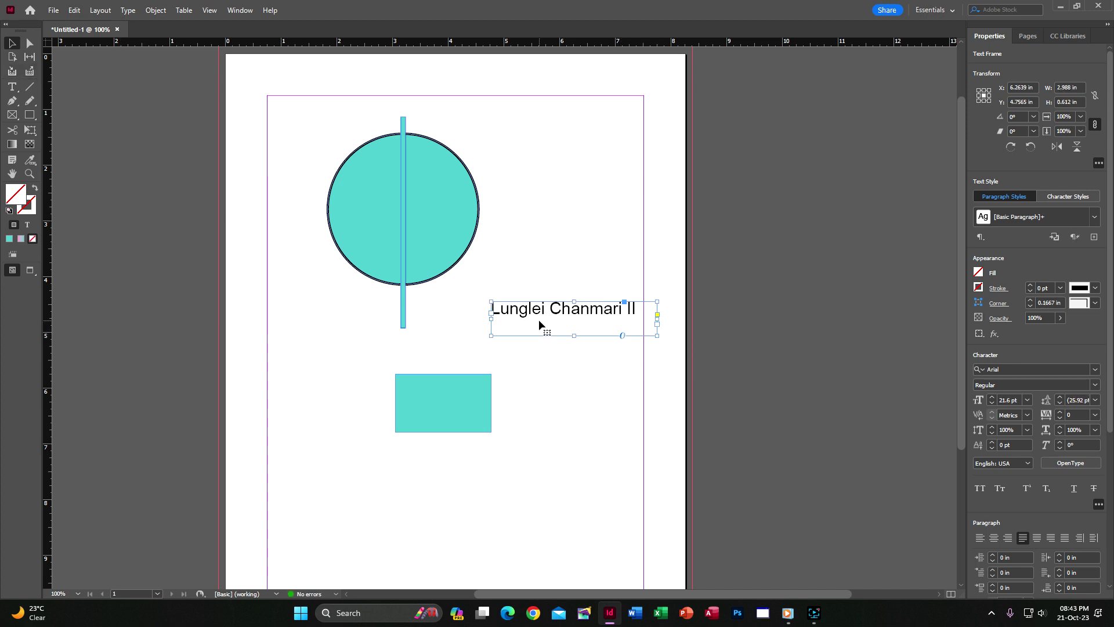
Use Paste Into to nest a copy of the "Lunglei Chanmari II" text frame inside the teal frame.
{"action": "left_click", "coordinate": [477, 385]}
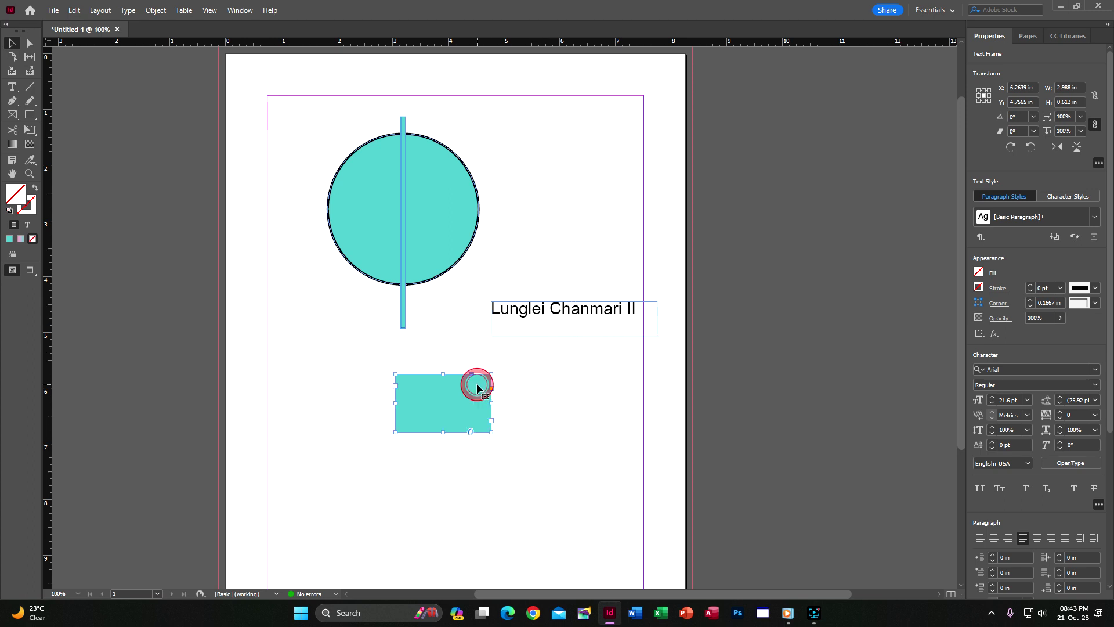
{"action": "left_click", "coordinate": [75, 11]}
{"action": "left_click", "coordinate": [108, 105]}
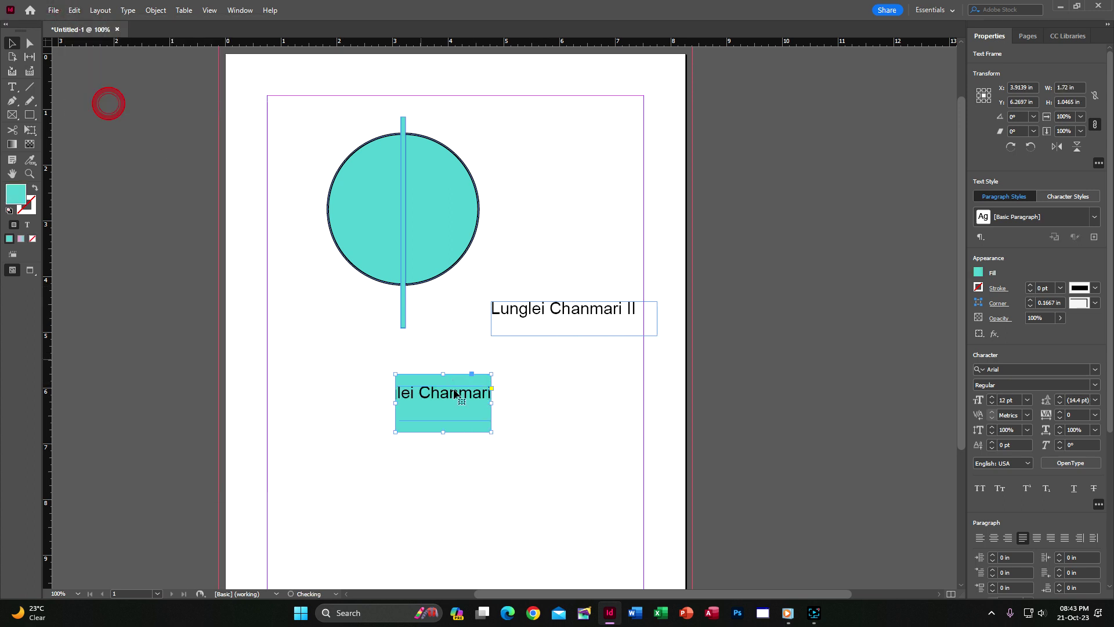
Enlarge the teal frame around its nested text to about 4.1 × 3.02 in.
{"action": "left_click", "coordinate": [448, 397]}
{"action": "left_click", "coordinate": [565, 406]}
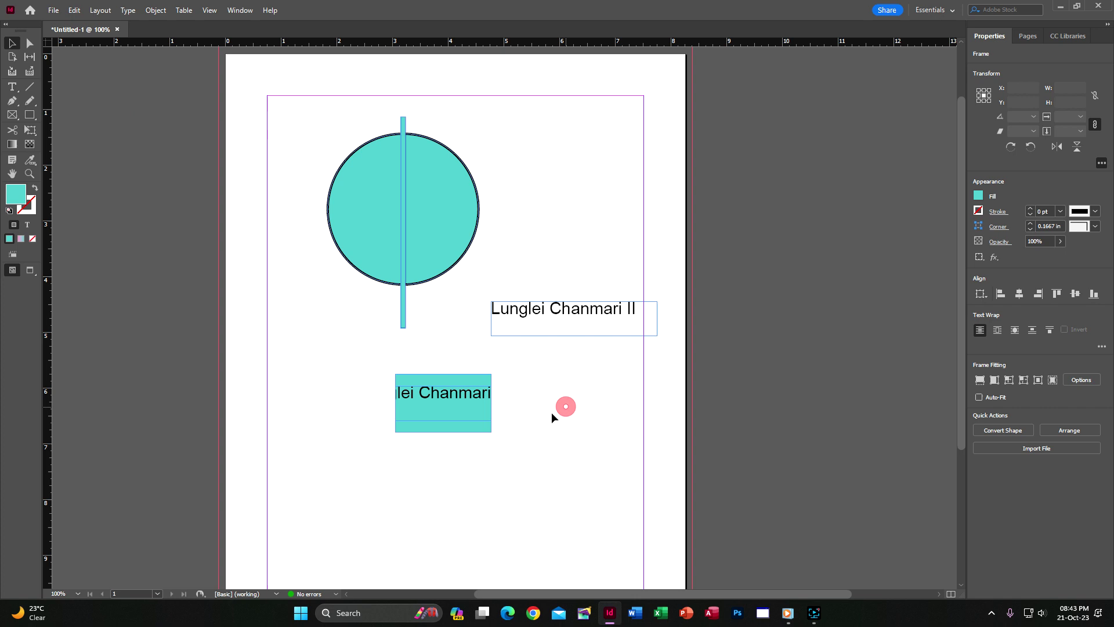
{"action": "left_click", "coordinate": [467, 419]}
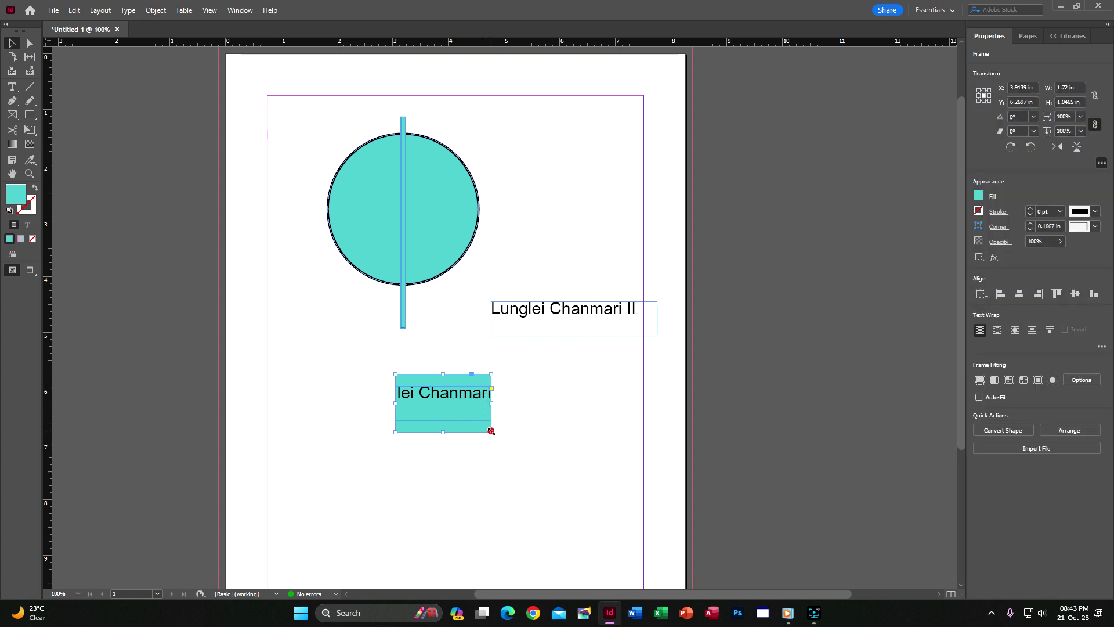
{"action": "left_click_drag", "start_coordinate": [491, 431], "coordinate": [533, 478]}
{"action": "left_click_drag", "start_coordinate": [395, 477], "coordinate": [305, 494]}
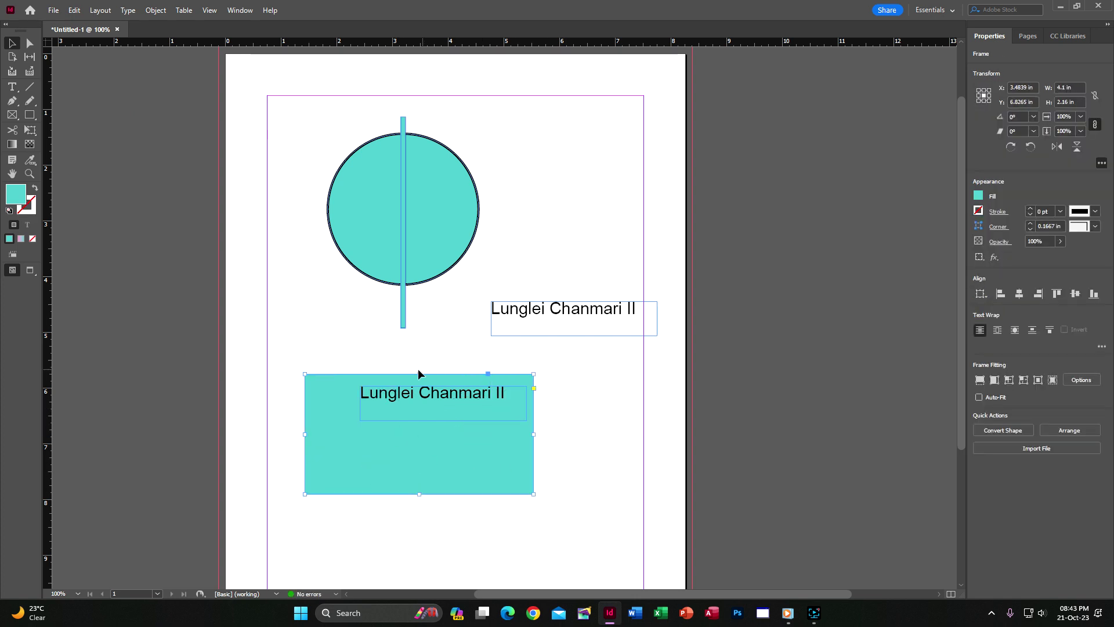
{"action": "left_click_drag", "start_coordinate": [419, 375], "coordinate": [419, 325]}
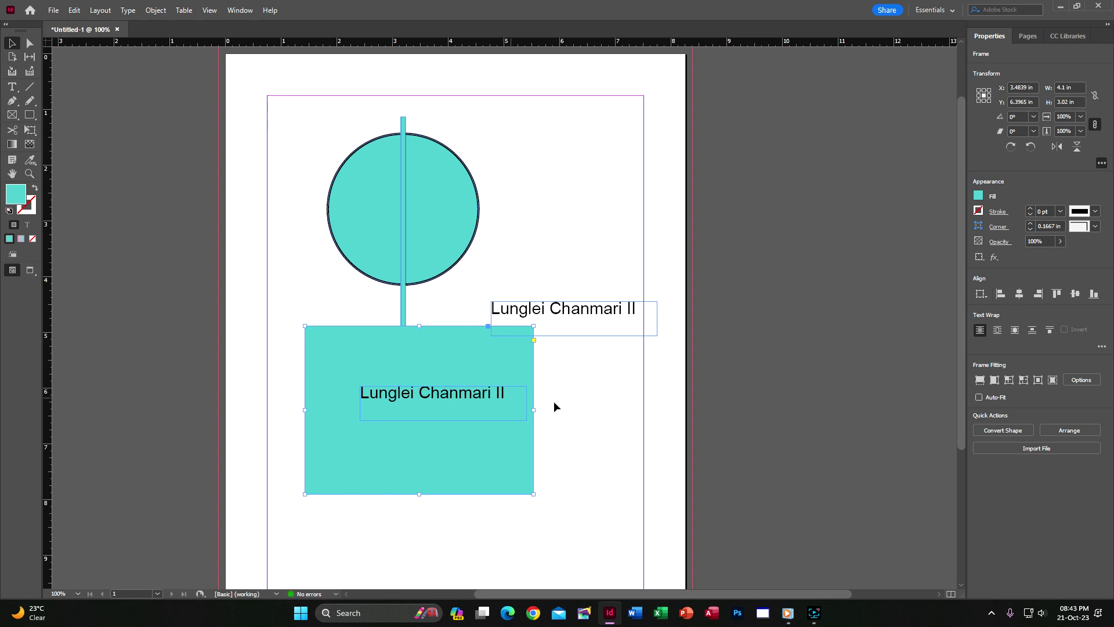
{"action": "left_click", "coordinate": [575, 402]}
{"action": "left_click", "coordinate": [517, 419]}
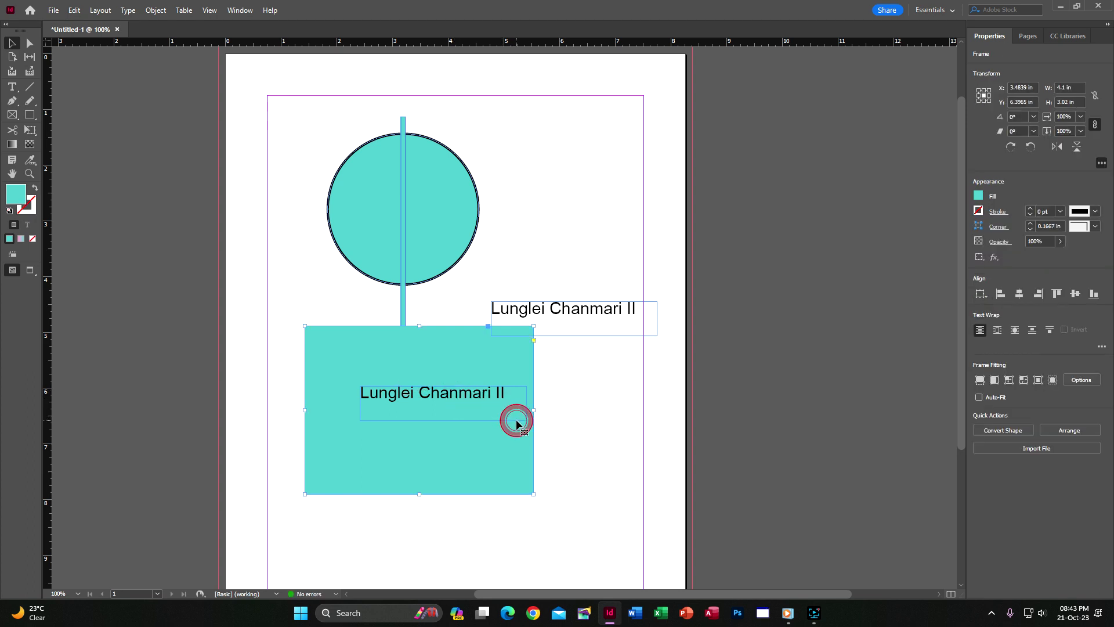
Select the nested text frame on its own and move it past the teal frame's lower right edge.
{"action": "left_click", "coordinate": [29, 43]}
{"action": "left_click", "coordinate": [481, 388]}
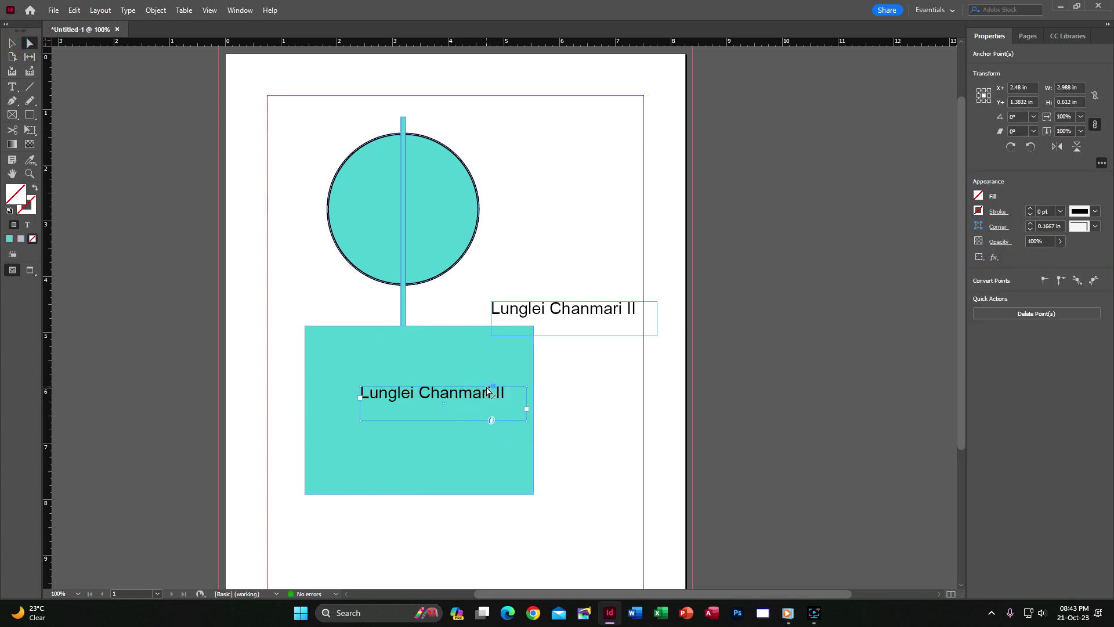
{"action": "double_click", "coordinate": [454, 405]}
{"action": "left_click", "coordinate": [472, 390]}
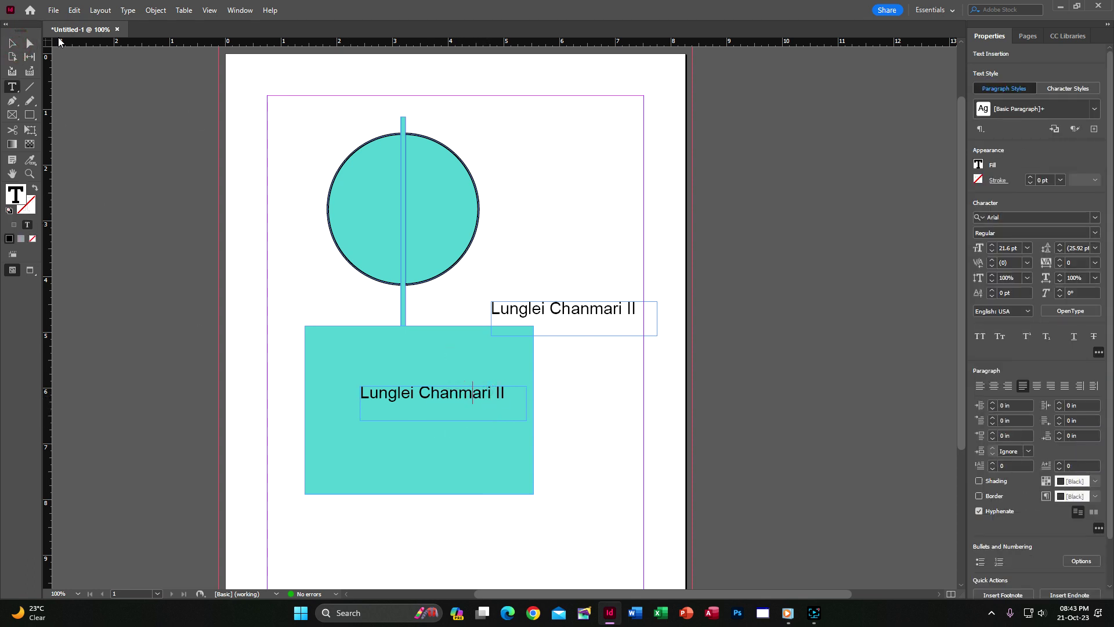
{"action": "left_click", "coordinate": [10, 40]}
{"action": "left_click_drag", "start_coordinate": [455, 392], "coordinate": [601, 442]}
{"action": "left_click", "coordinate": [432, 400]}
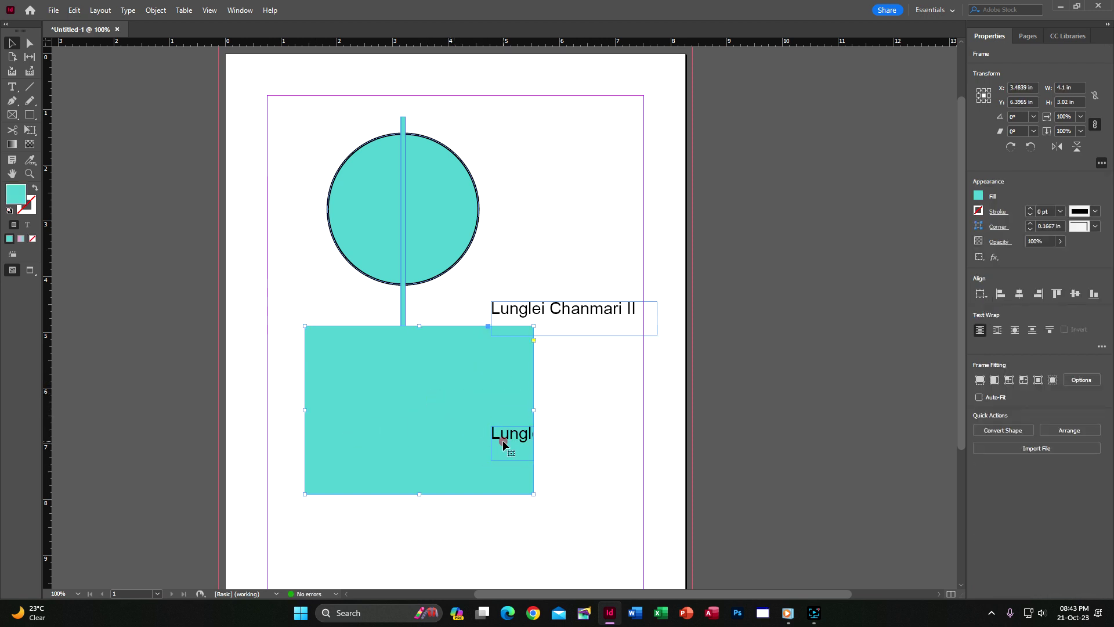
Move the teal frame with its nested text to the right and widen it to about 6.24 in.
{"action": "left_click_drag", "start_coordinate": [503, 442], "coordinate": [621, 451]}
{"action": "left_click", "coordinate": [604, 533]}
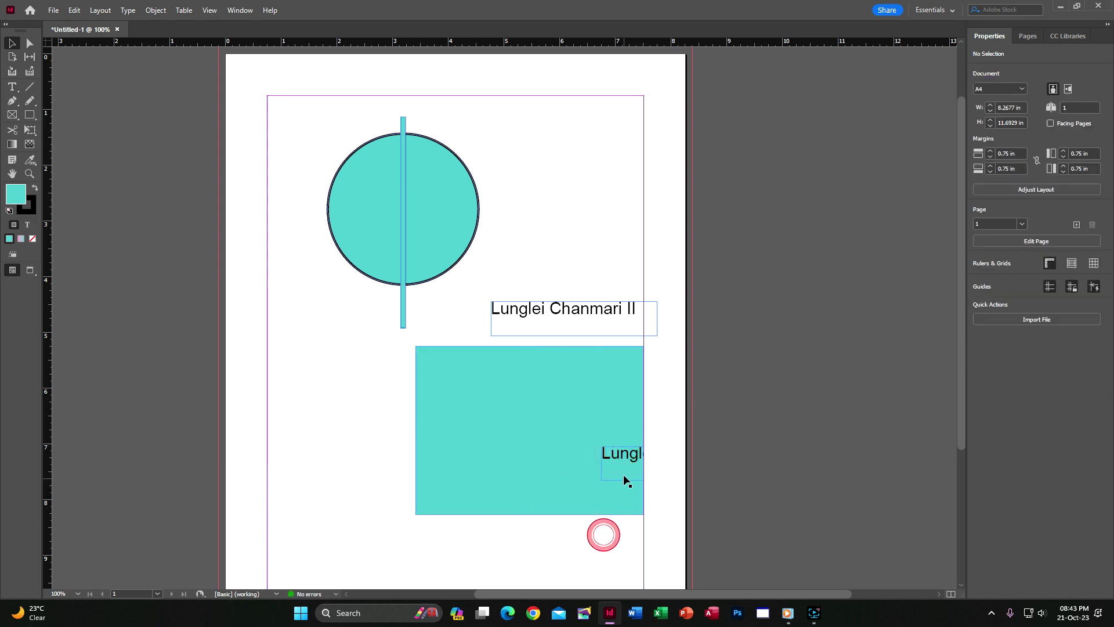
{"action": "left_click_drag", "start_coordinate": [628, 479], "coordinate": [642, 465]}
{"action": "left_click_drag", "start_coordinate": [654, 419], "coordinate": [773, 419]}
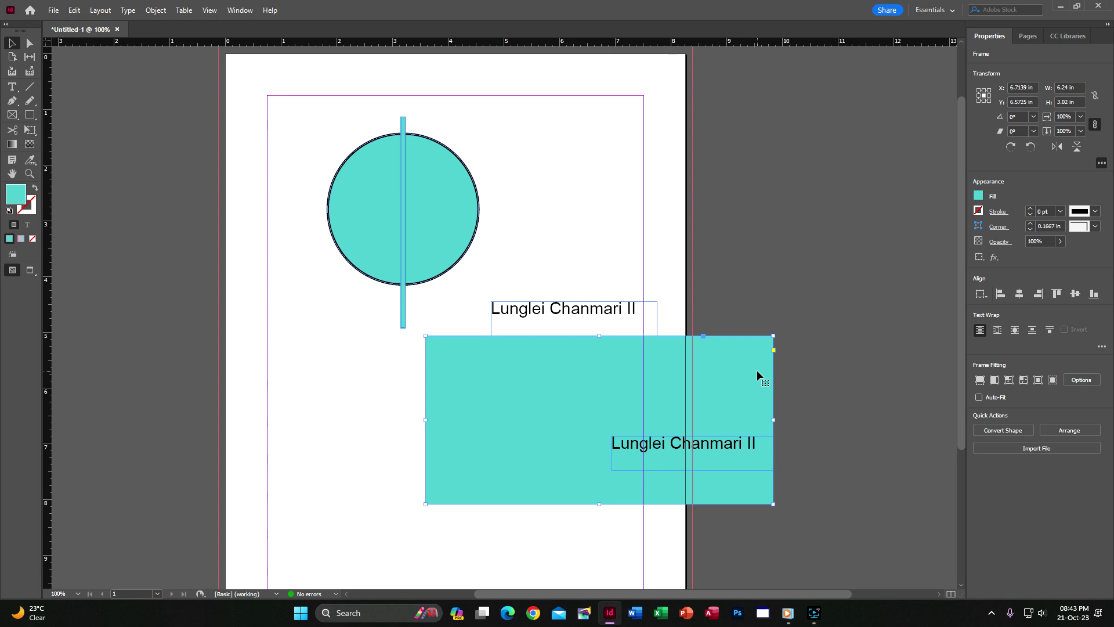
Delete the teal frame with its nested text and the separate "Lunglei Chanmari II" text frame.
{"action": "key", "text": "Delete"}
{"action": "left_click", "coordinate": [592, 304]}
{"action": "key", "text": "Delete"}
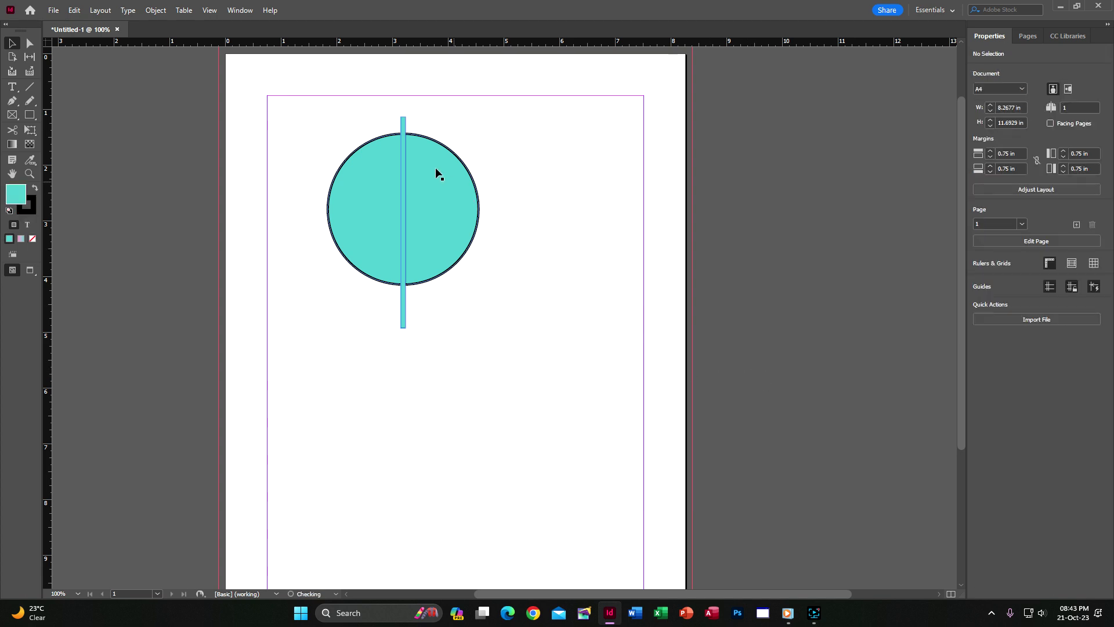
{"action": "left_click", "coordinate": [405, 138]}
{"action": "left_click_drag", "start_coordinate": [406, 159], "coordinate": [457, 278]}
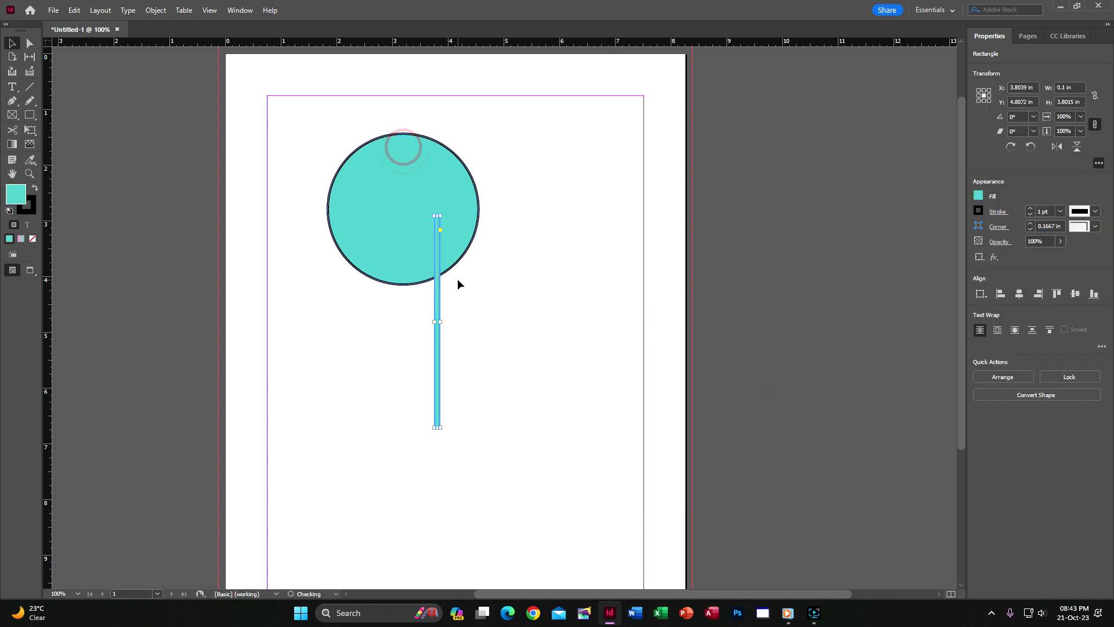
{"action": "key", "text": "ctrl+z"}
Change the fill of the vertical bar crossing the circle to bright green.
{"action": "left_click", "coordinate": [527, 262]}
{"action": "left_click", "coordinate": [402, 187]}
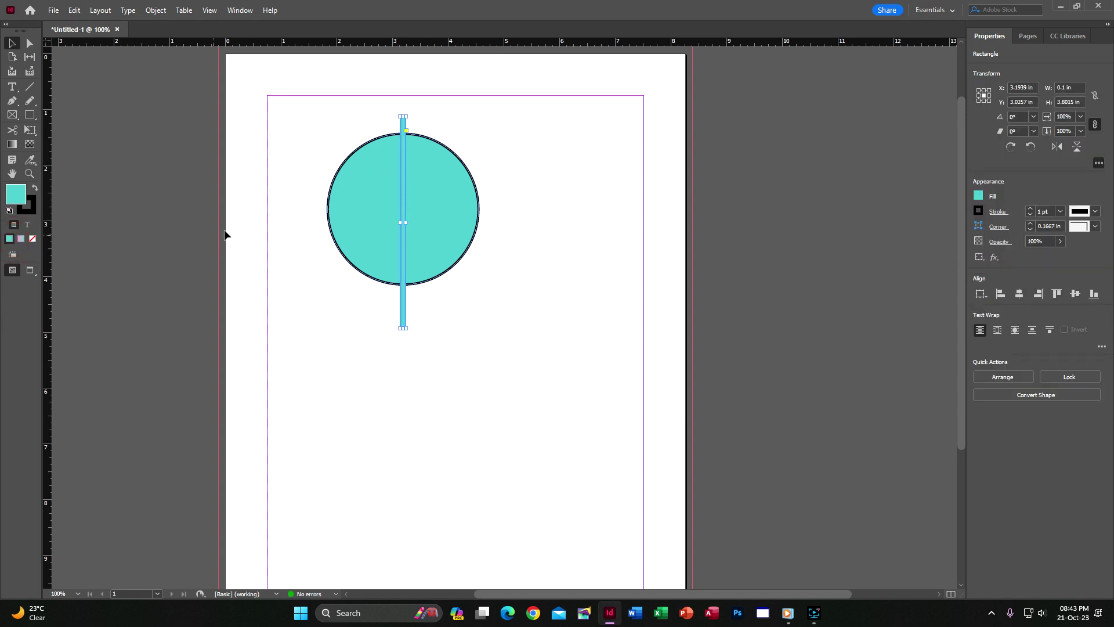
{"action": "double_click", "coordinate": [16, 196]}
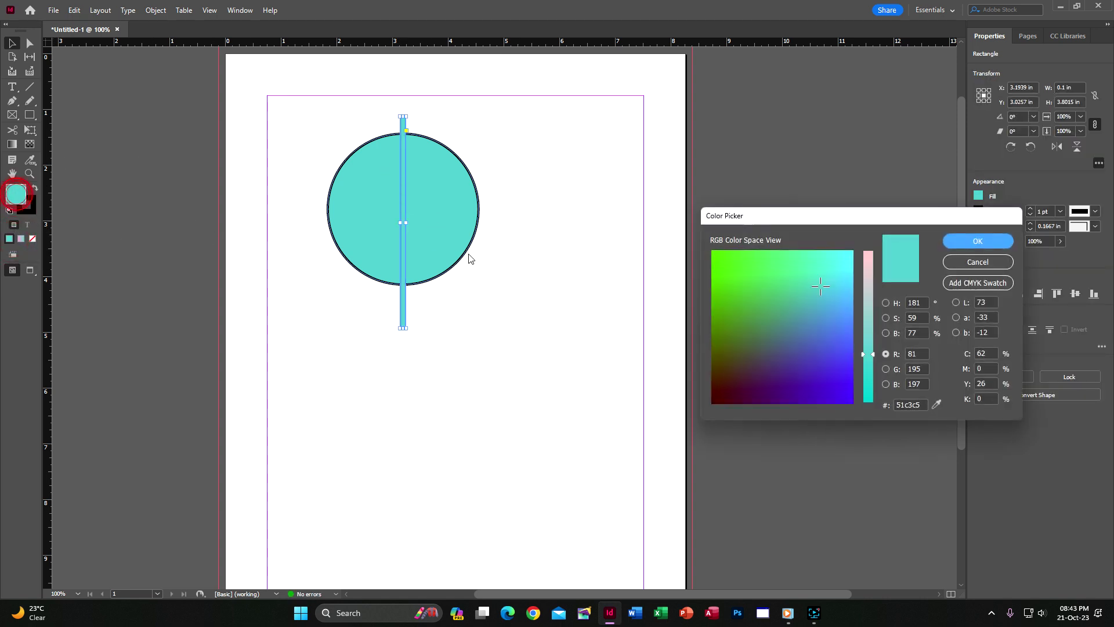
{"action": "left_click", "coordinate": [730, 266]}
{"action": "left_click", "coordinate": [959, 242]}
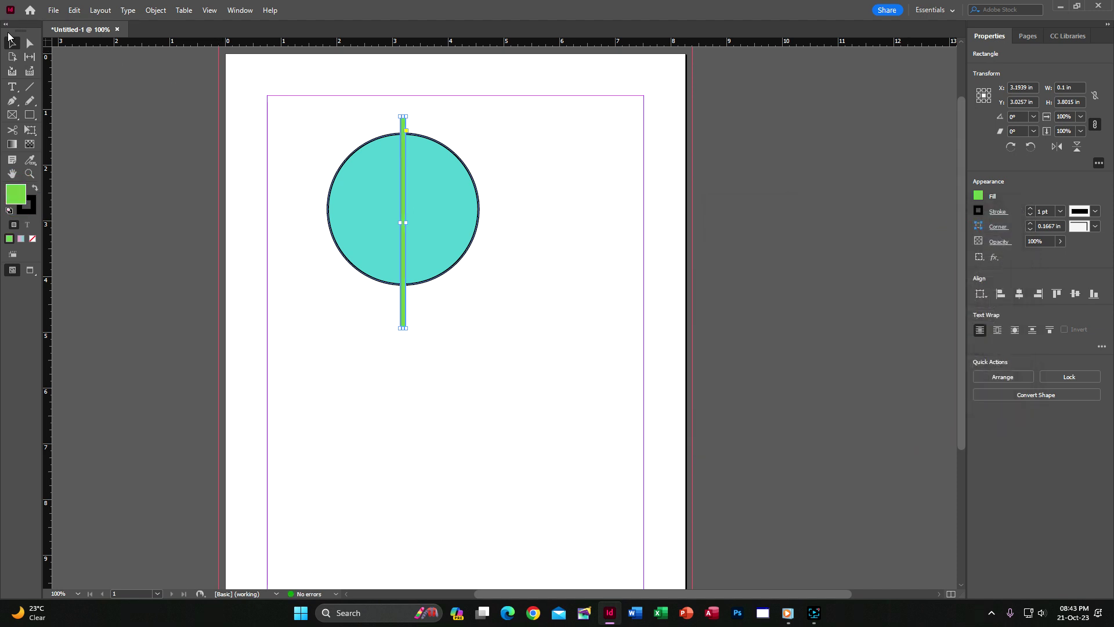
Copy the green vertical bar and use Paste in Place to put a duplicate exactly over it.
{"action": "left_click", "coordinate": [548, 172]}
{"action": "left_click", "coordinate": [403, 120]}
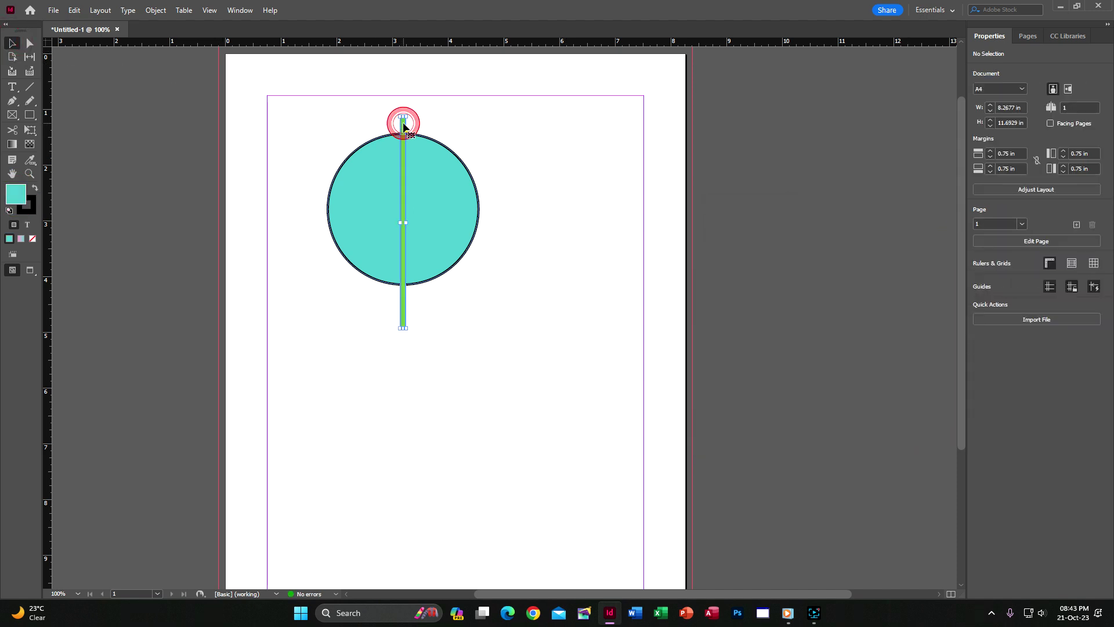
{"action": "left_click", "coordinate": [74, 10]}
{"action": "left_click", "coordinate": [106, 115]}
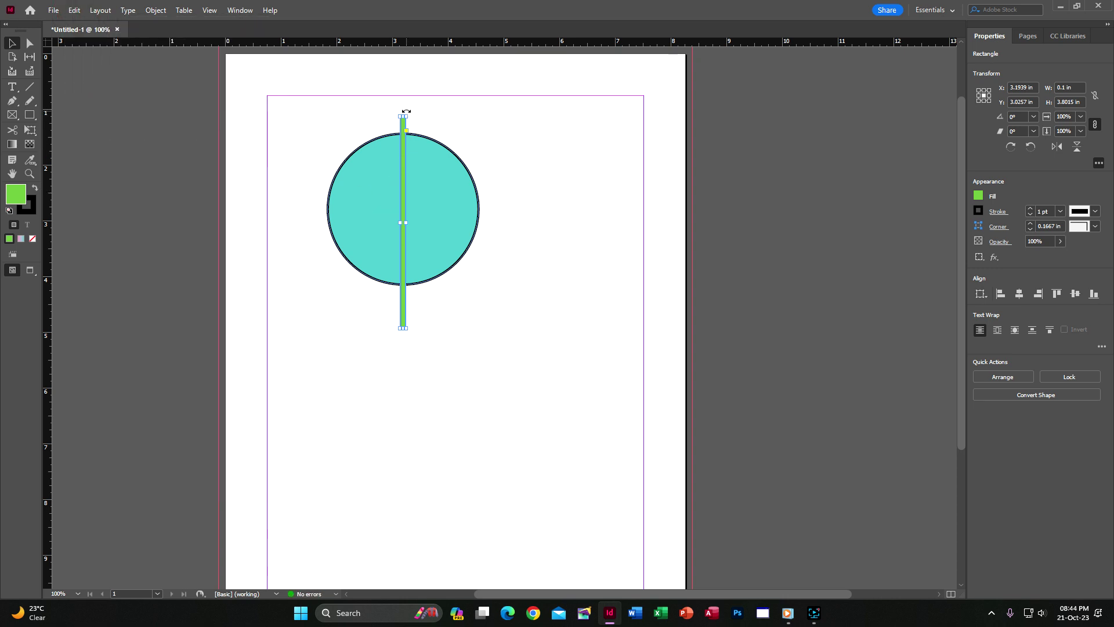
Rotate the duplicated bar 90° counter-clockwise so that it crosses the original bar horizontally.
{"action": "left_click_drag", "start_coordinate": [406, 111], "coordinate": [562, 228]}
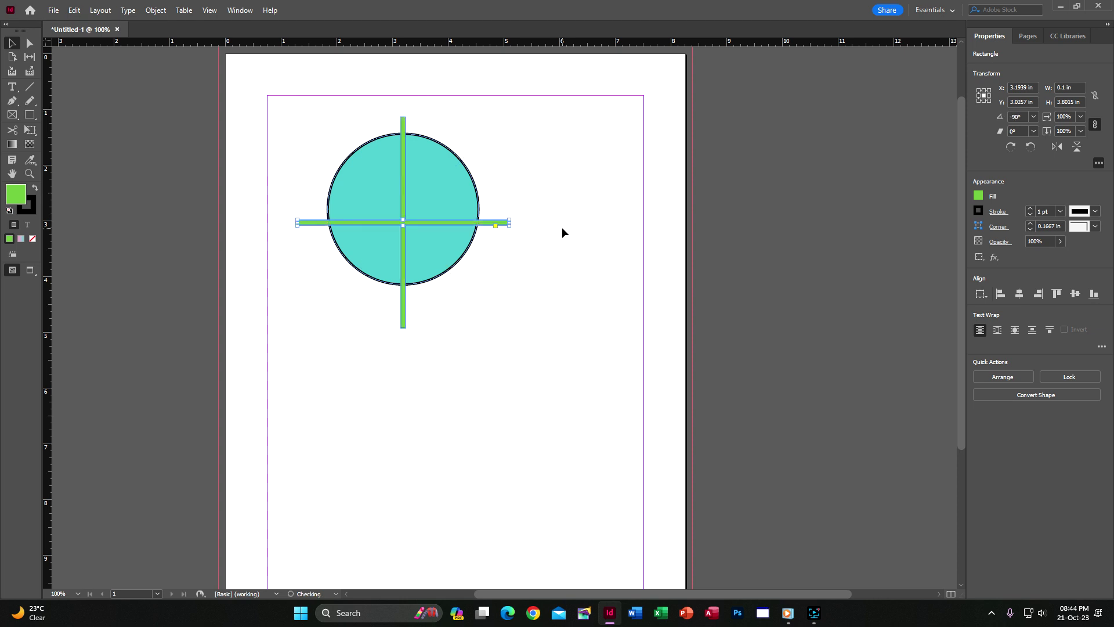
{"action": "key", "text": "ctrl+z"}
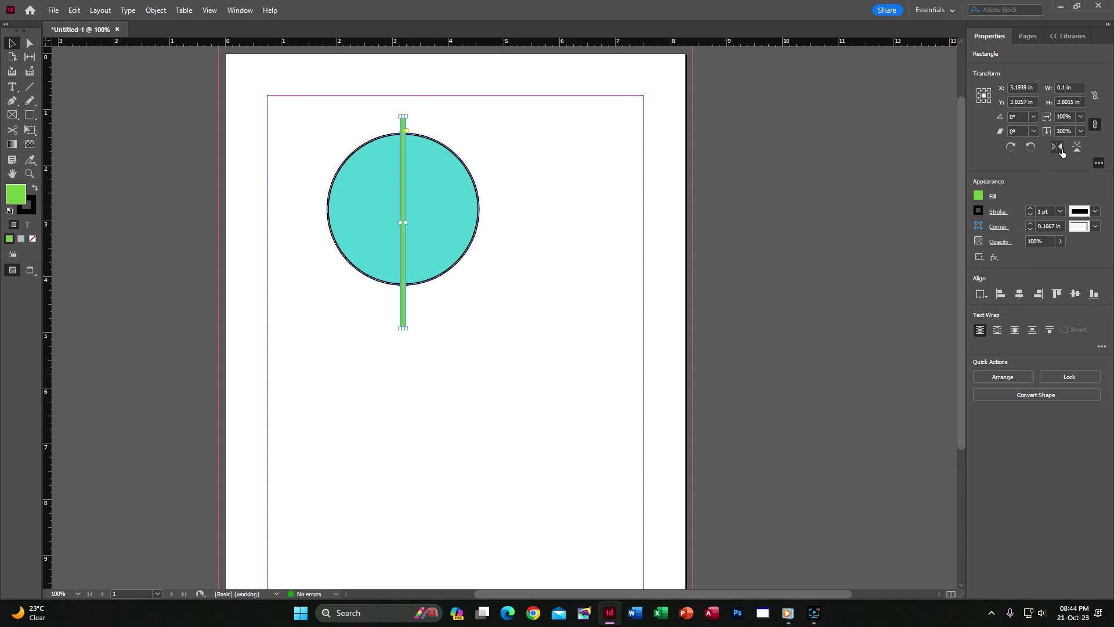
{"action": "left_click", "coordinate": [1031, 148]}
{"action": "left_click", "coordinate": [618, 176]}
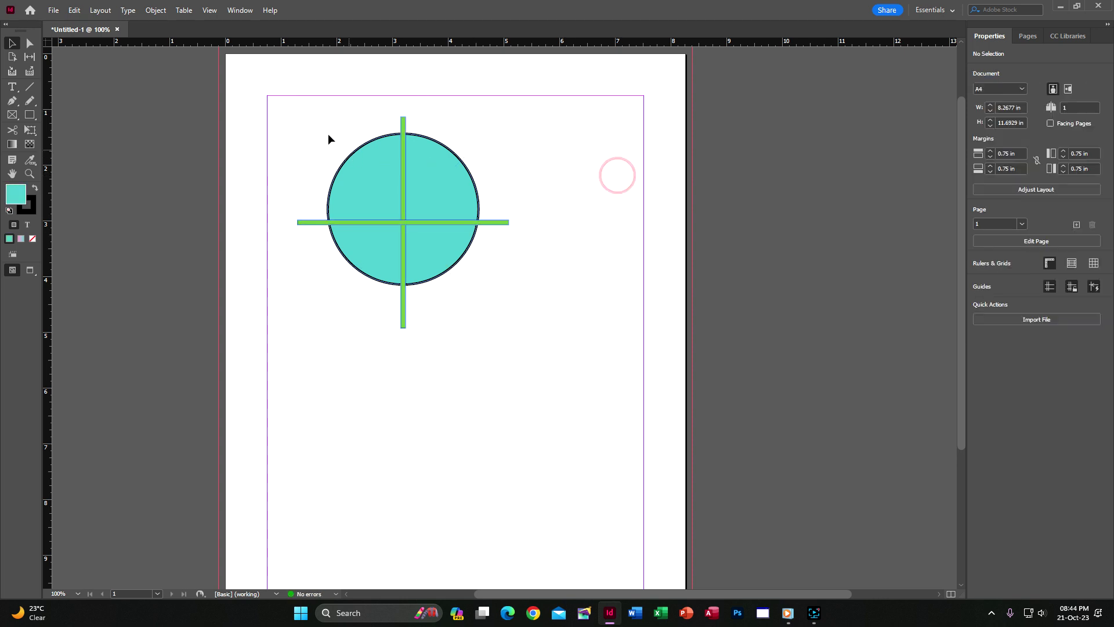
Align the circle and both green bars by their vertical centers.
{"action": "left_click_drag", "start_coordinate": [281, 101], "coordinate": [550, 373]}
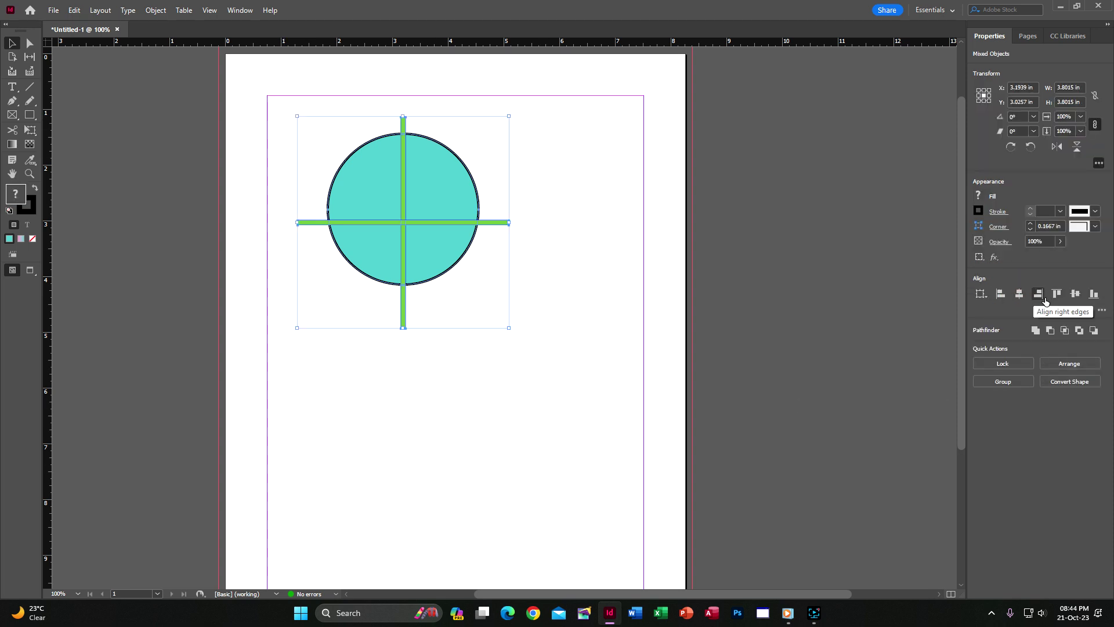
{"action": "left_click", "coordinate": [1070, 295]}
{"action": "left_click", "coordinate": [600, 254]}
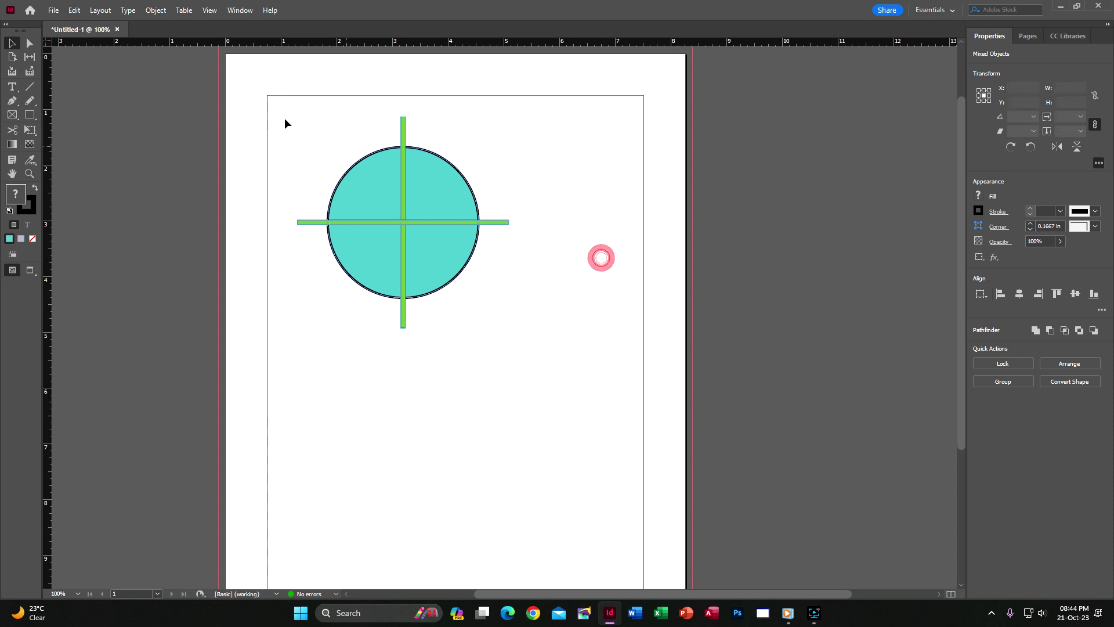
Try the Pathfinder Subtract operation on the circle and both green bars, and undo it.
{"action": "left_click_drag", "start_coordinate": [256, 91], "coordinate": [572, 421]}
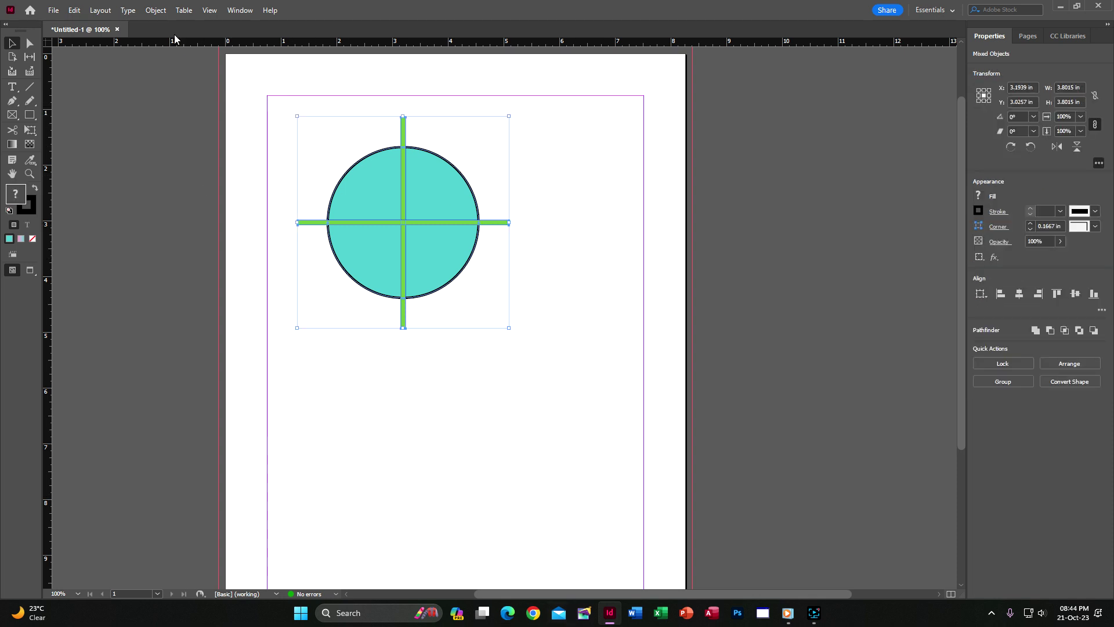
{"action": "left_click", "coordinate": [156, 10]}
{"action": "mouse_move", "coordinate": [209, 403]}
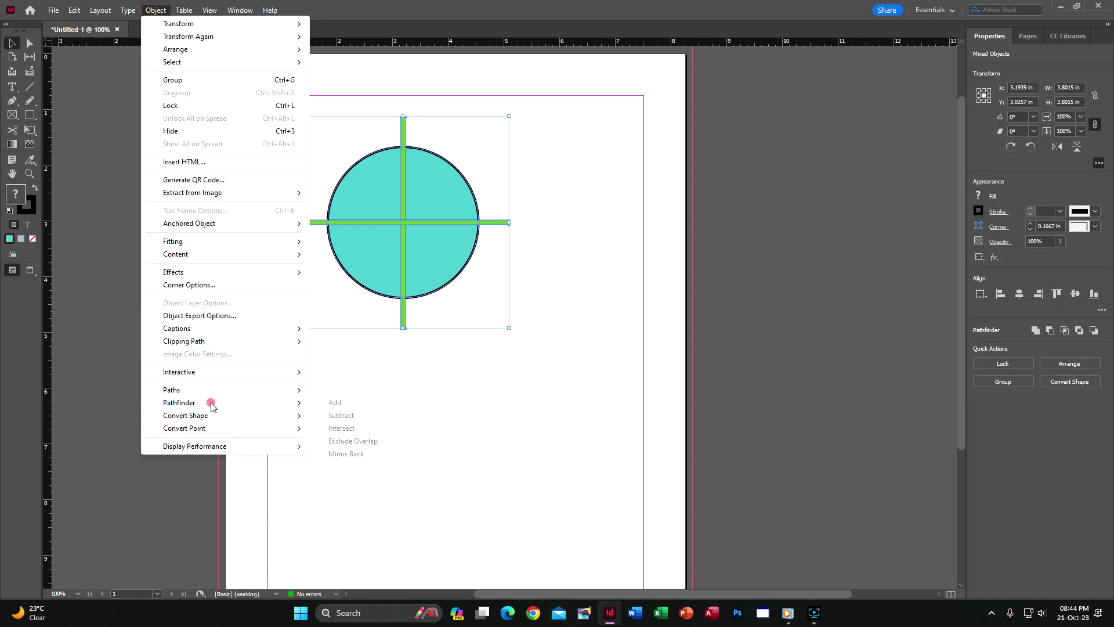
{"action": "left_click", "coordinate": [338, 417]}
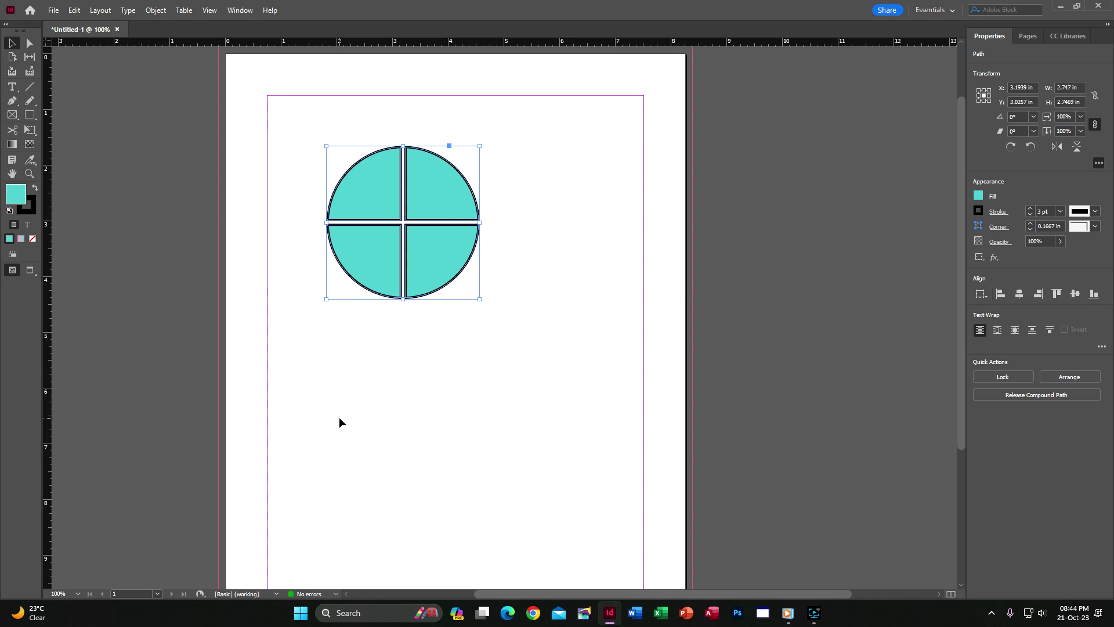
{"action": "key", "text": "ctrl+z"}
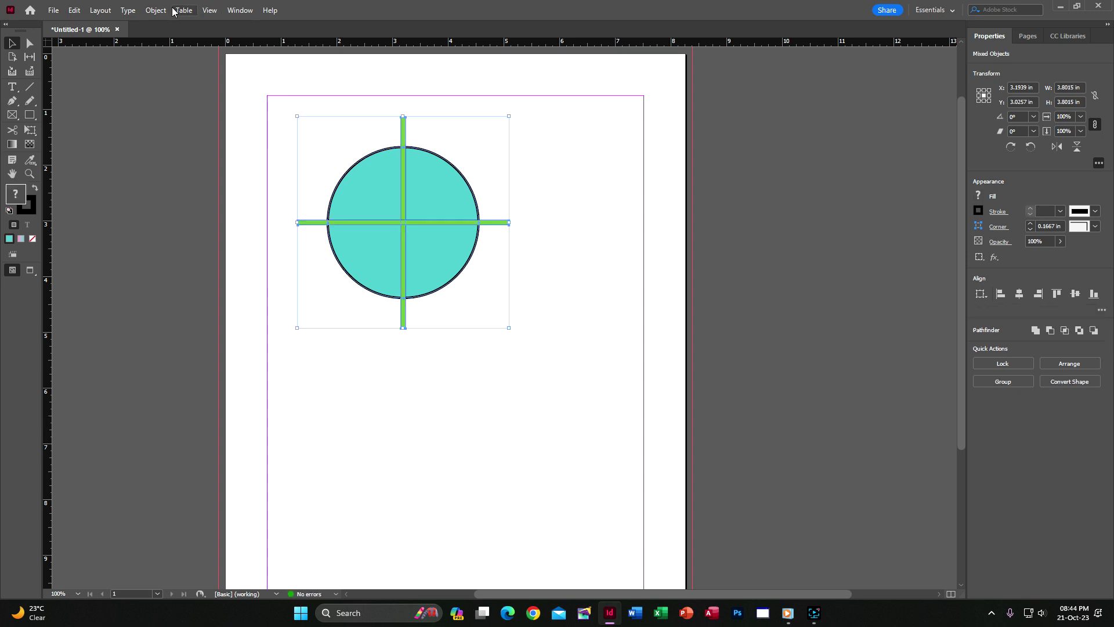
Show the Pathfinder panel, subtract both green bars from the circle with it, and close the panel.
{"action": "left_click", "coordinate": [240, 10]}
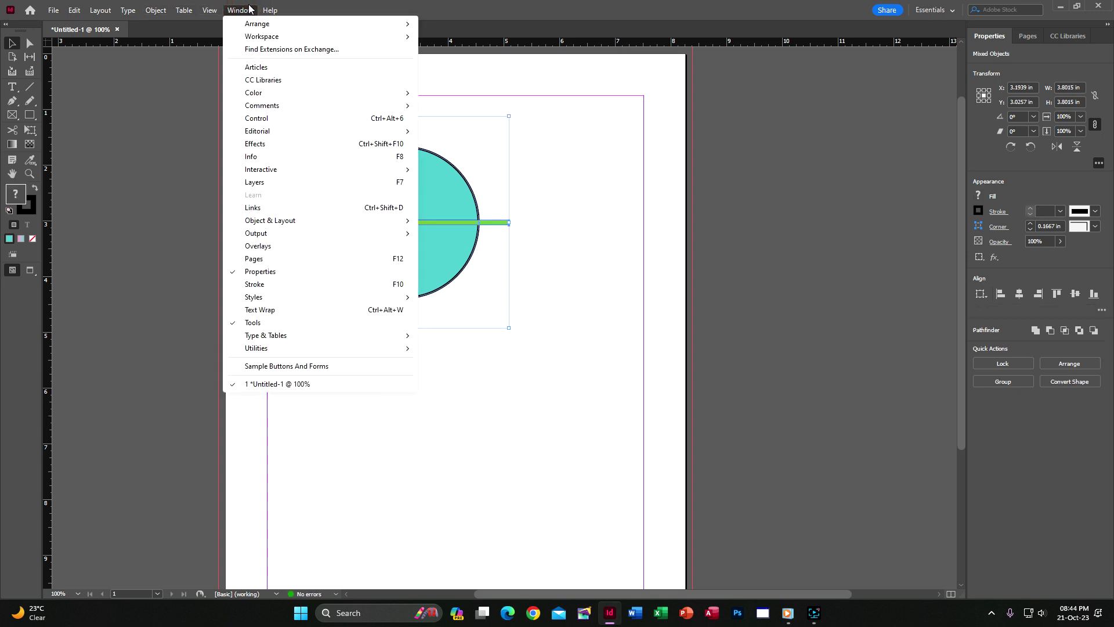
{"action": "mouse_move", "coordinate": [266, 223]}
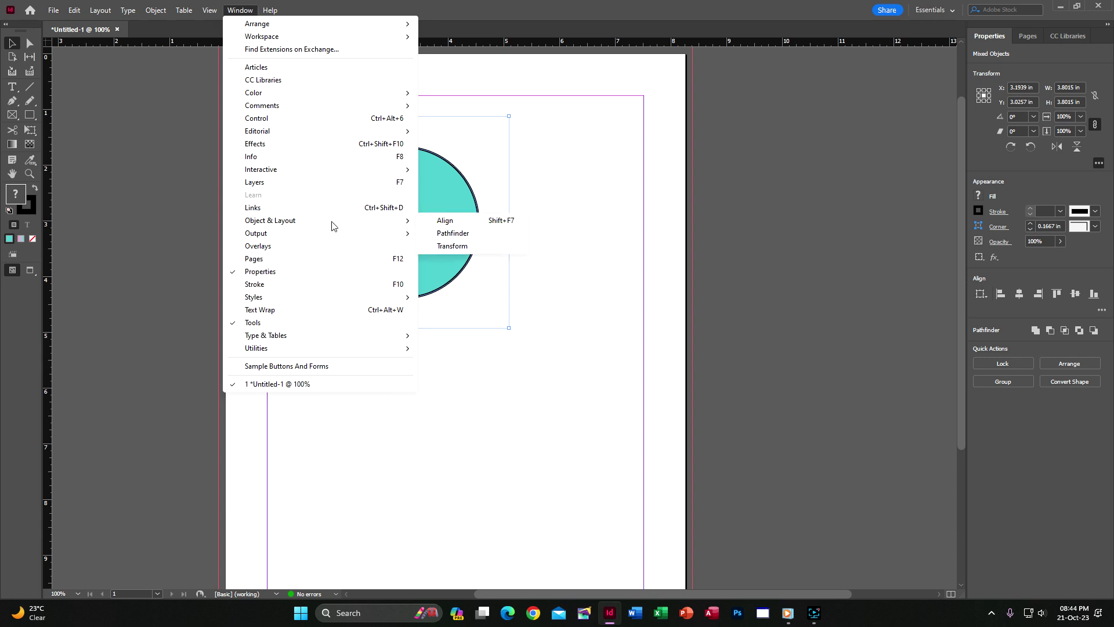
{"action": "left_click", "coordinate": [451, 233]}
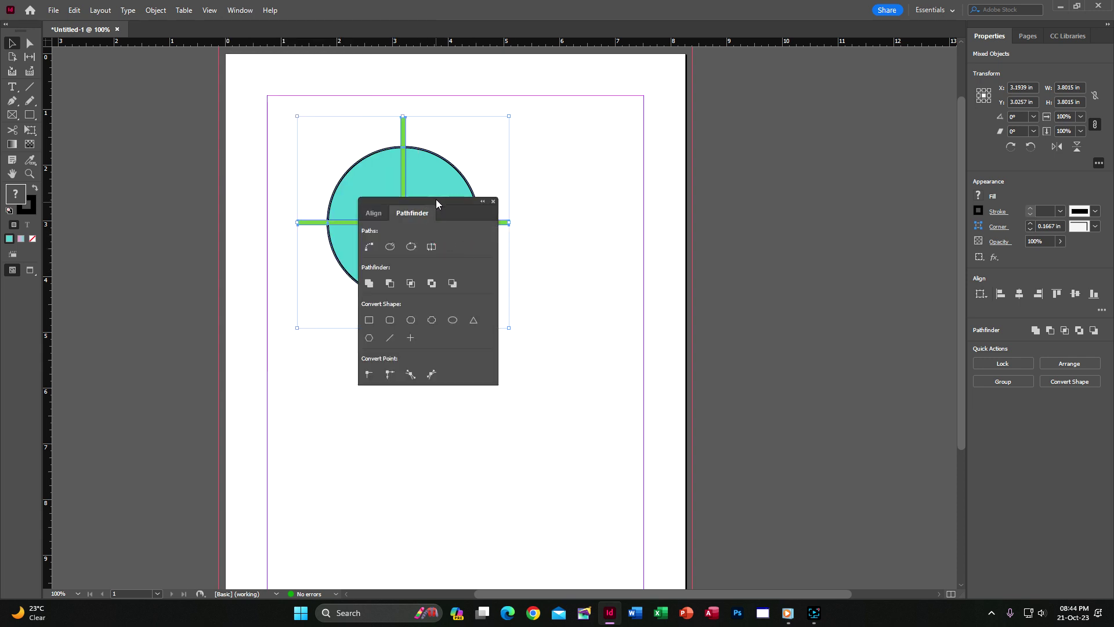
{"action": "left_click_drag", "start_coordinate": [437, 203], "coordinate": [617, 244]}
{"action": "left_click", "coordinate": [555, 252]}
{"action": "left_click", "coordinate": [595, 253]}
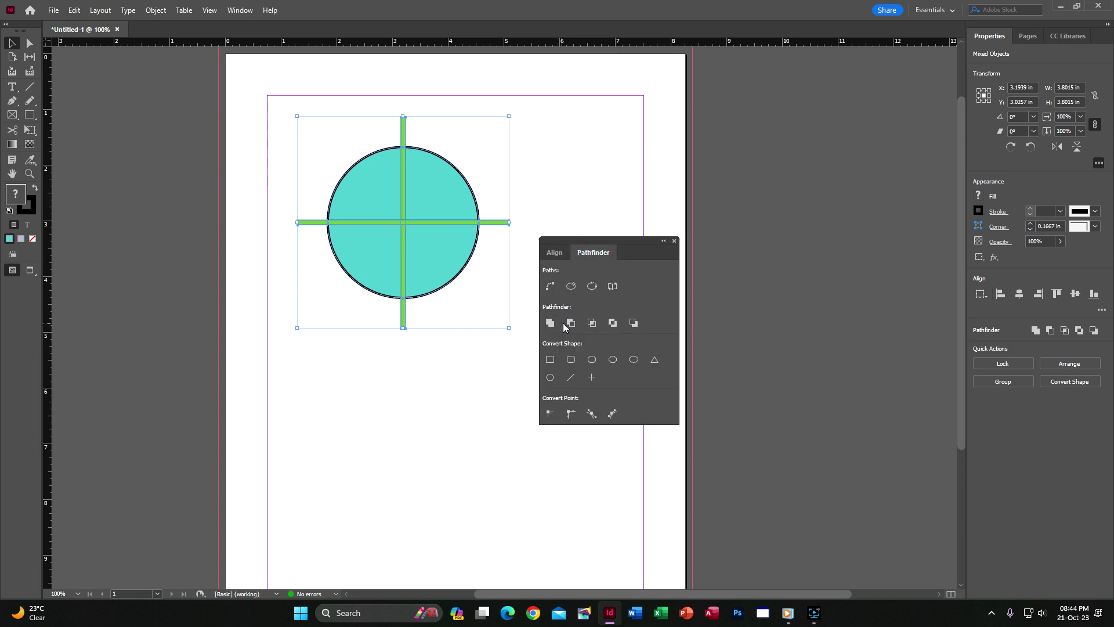
{"action": "left_click", "coordinate": [568, 324]}
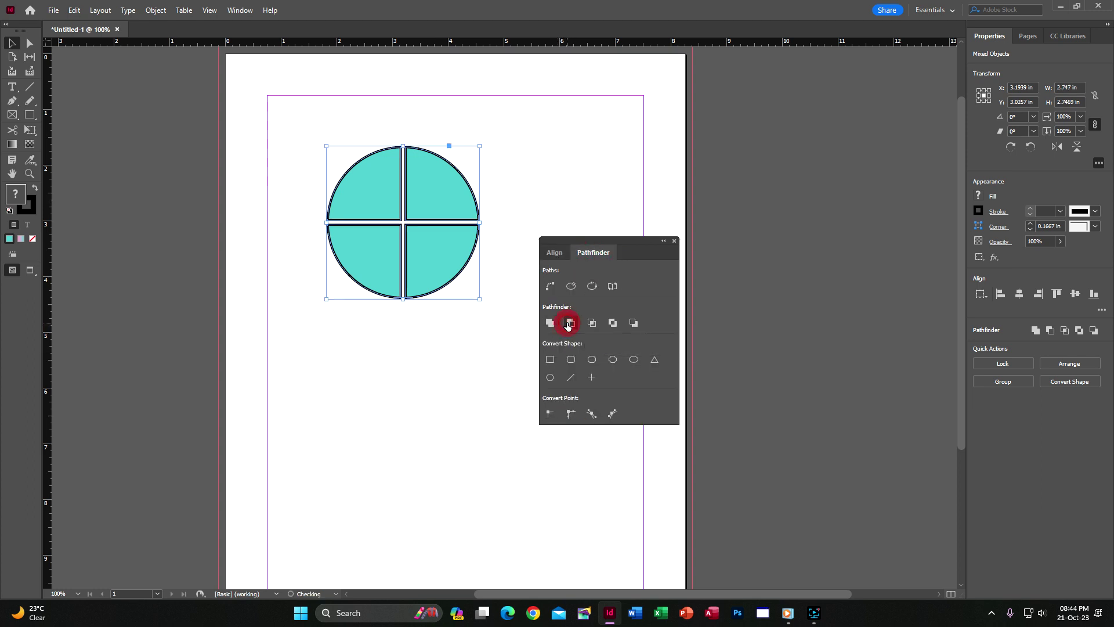
{"action": "left_click", "coordinate": [673, 242]}
{"action": "left_click", "coordinate": [593, 238]}
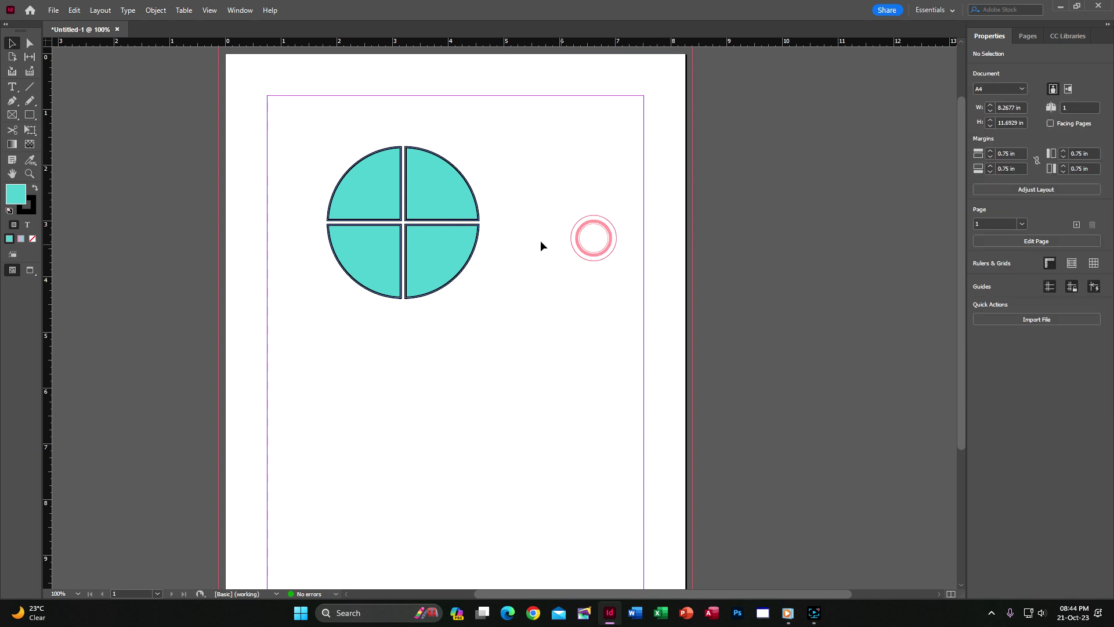
Move the divided circle to about X 4.23 in, Y 3.84 in, nearer the middle of the page.
{"action": "left_click", "coordinate": [456, 195]}
{"action": "left_click_drag", "start_coordinate": [461, 199], "coordinate": [521, 246]}
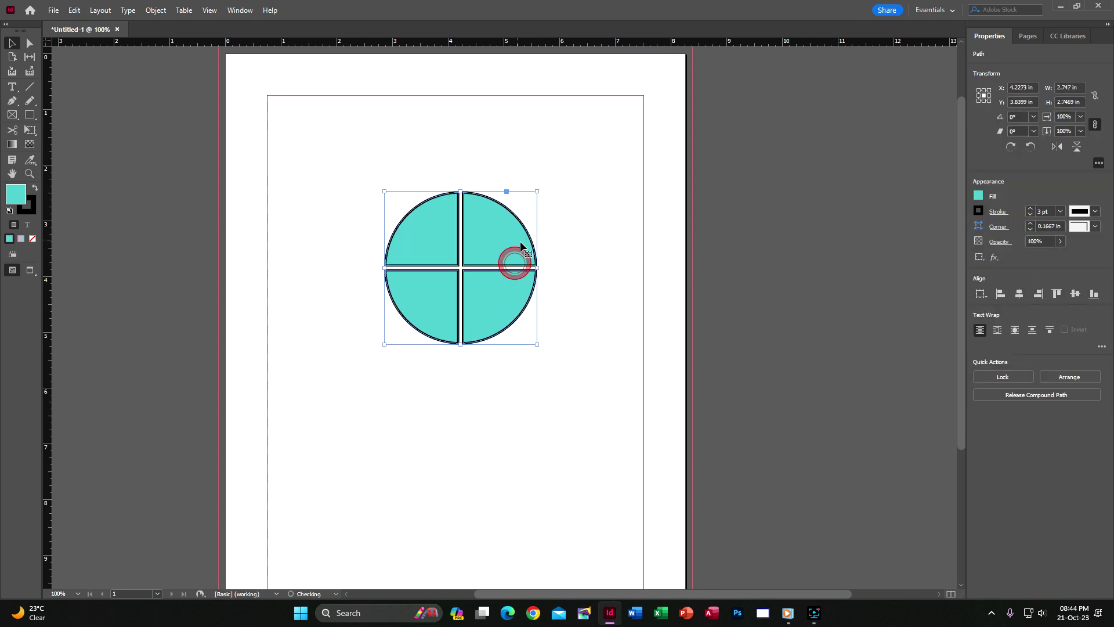
{"action": "left_click", "coordinate": [580, 254]}
Release the divided circle's compound path so that its four quadrants become separate objects.
{"action": "left_click", "coordinate": [500, 241]}
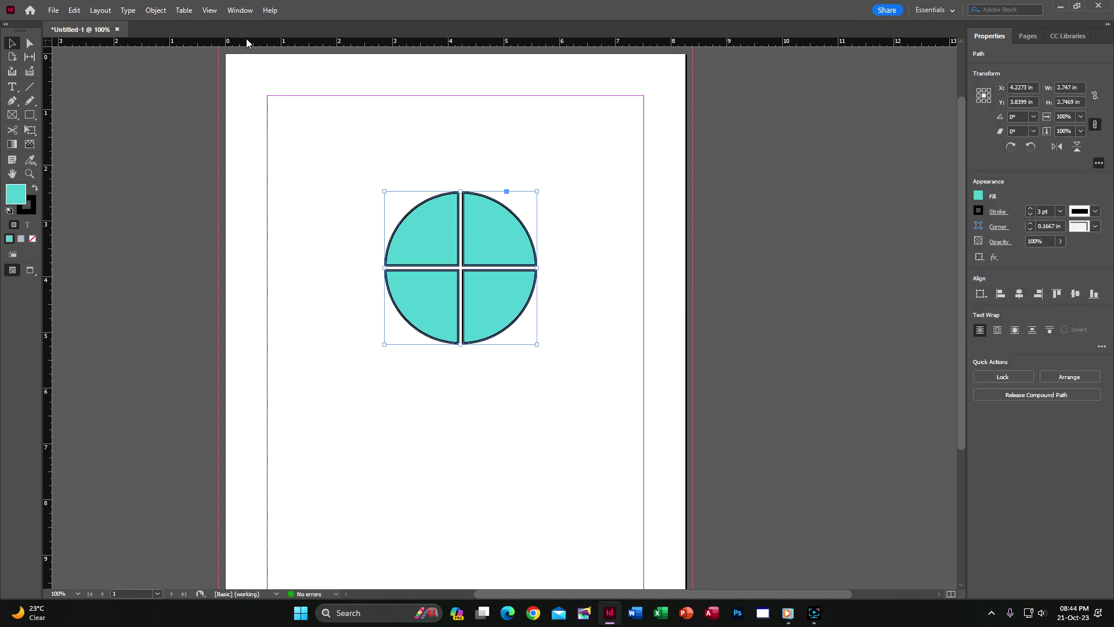
{"action": "left_click", "coordinate": [161, 13]}
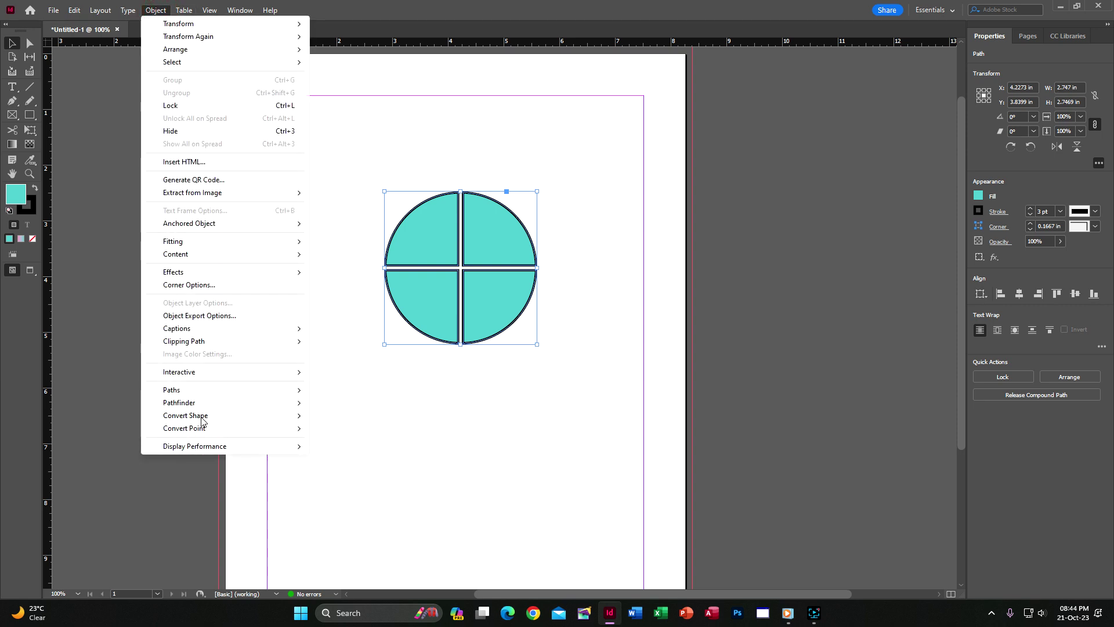
{"action": "mouse_move", "coordinate": [207, 408]}
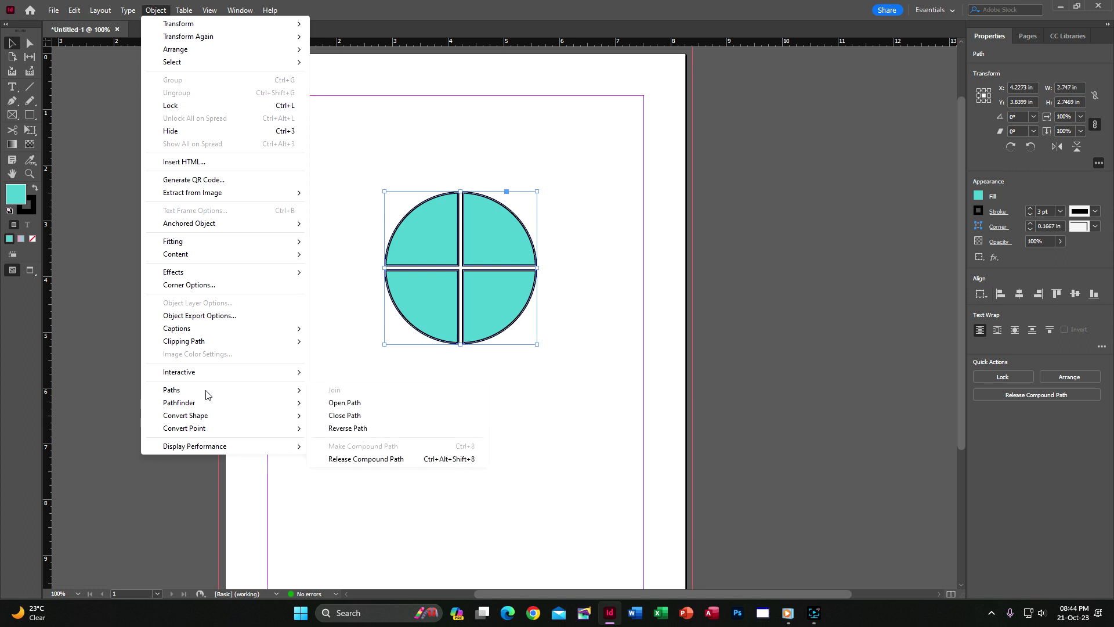
{"action": "left_click", "coordinate": [380, 459]}
{"action": "left_click", "coordinate": [569, 404]}
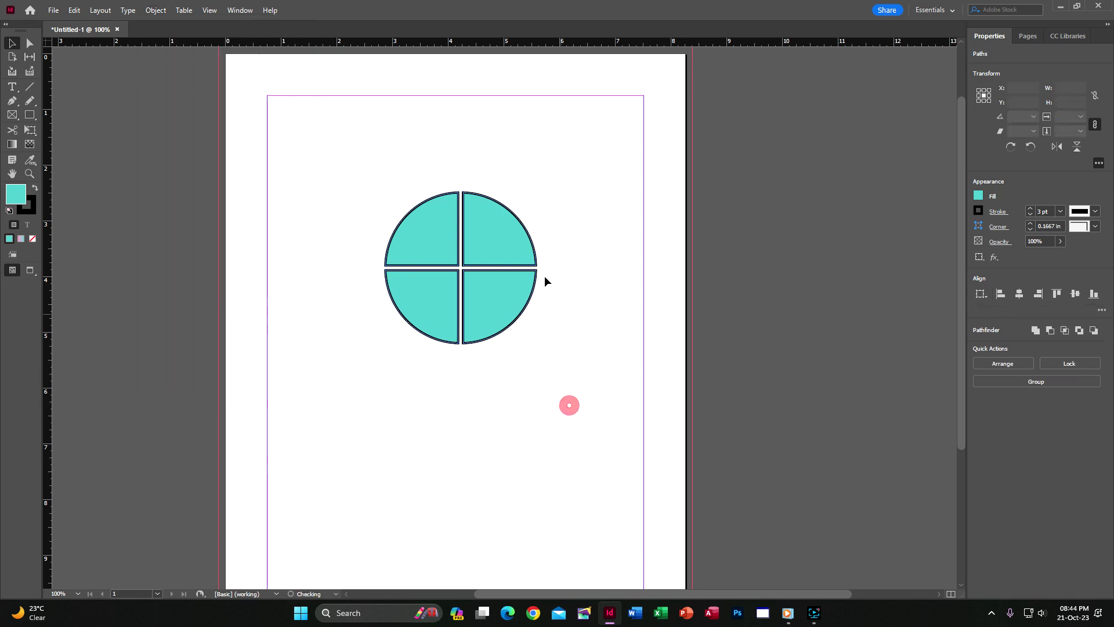
Fill the circle's upper-right quadrant with bright green, 50ed28.
{"action": "left_click", "coordinate": [527, 243]}
{"action": "double_click", "coordinate": [13, 201]}
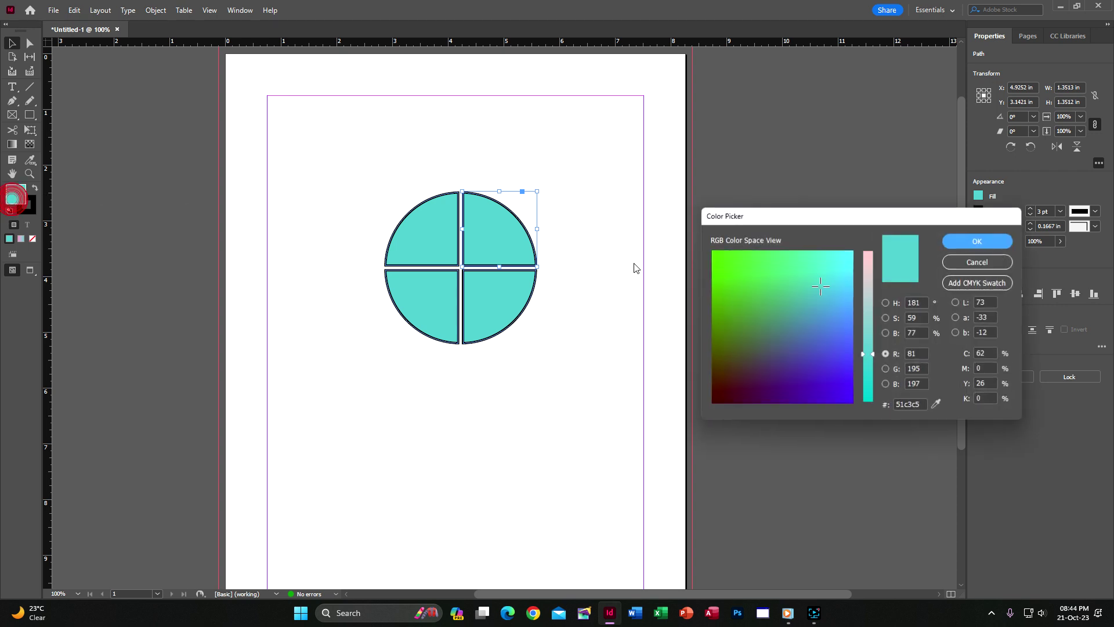
{"action": "left_click", "coordinate": [734, 262]}
{"action": "left_click", "coordinate": [962, 241]}
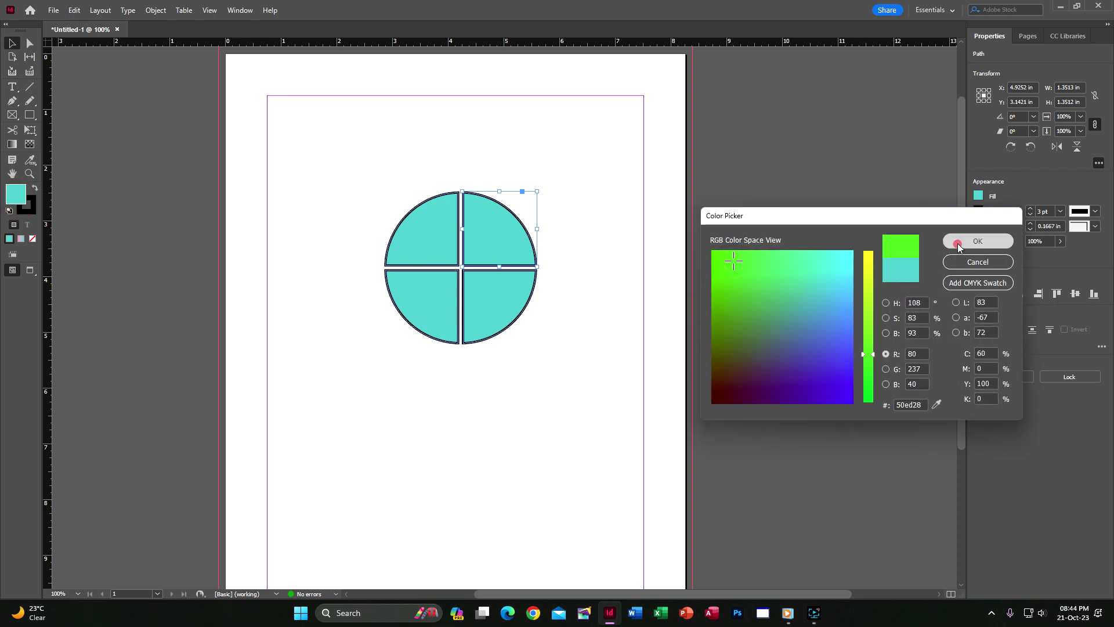
Fill the circle's lower-right quadrant with purple, 503e9a.
{"action": "left_click", "coordinate": [511, 315]}
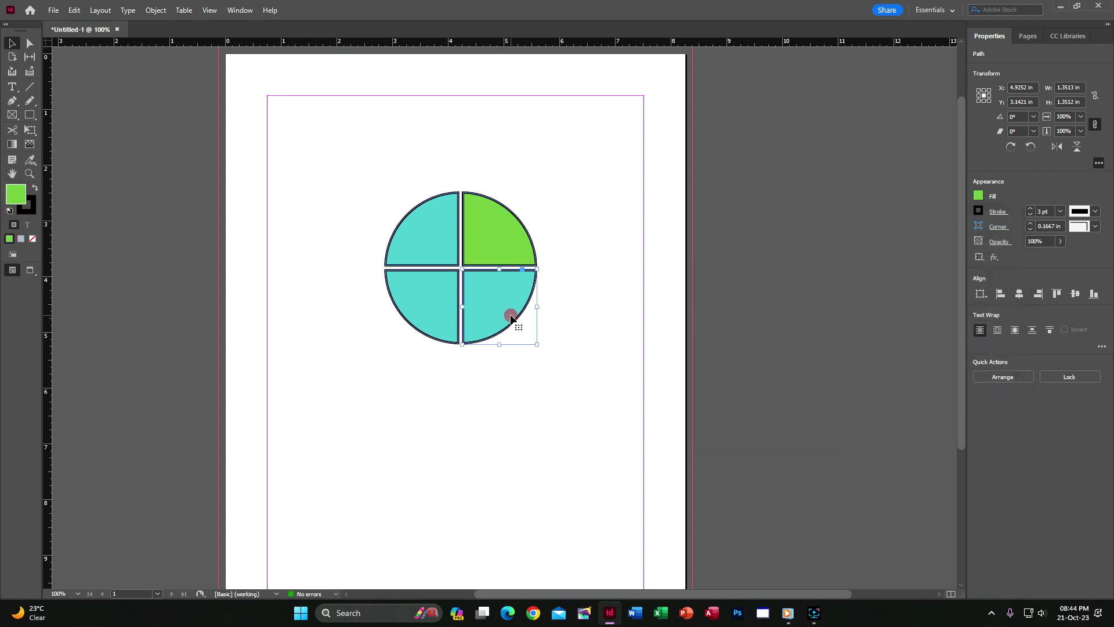
{"action": "double_click", "coordinate": [17, 198]}
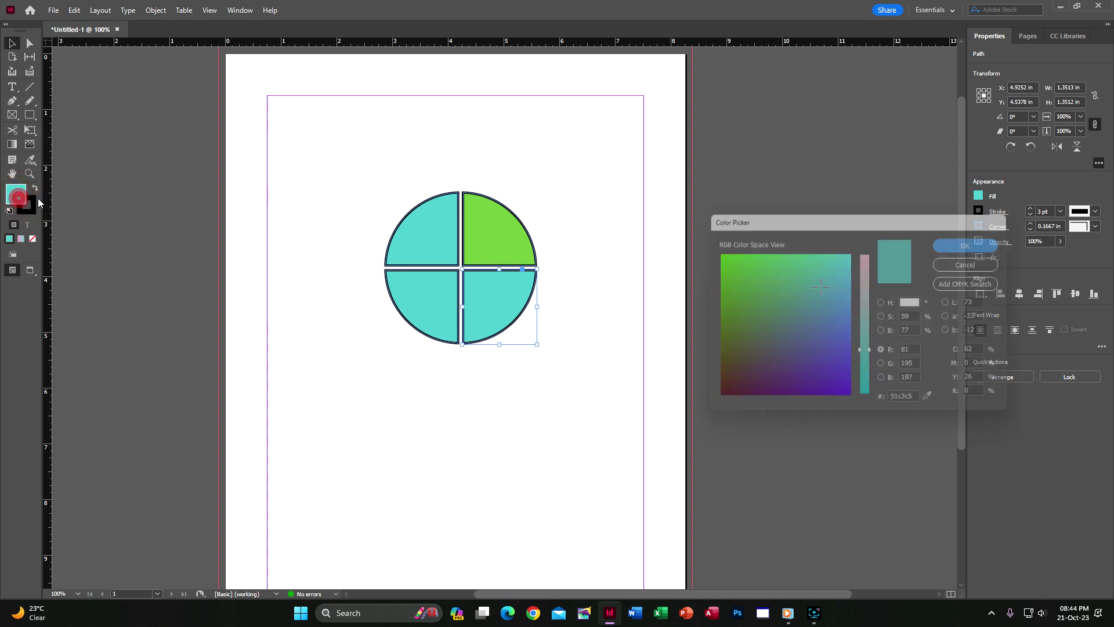
{"action": "left_click", "coordinate": [805, 368]}
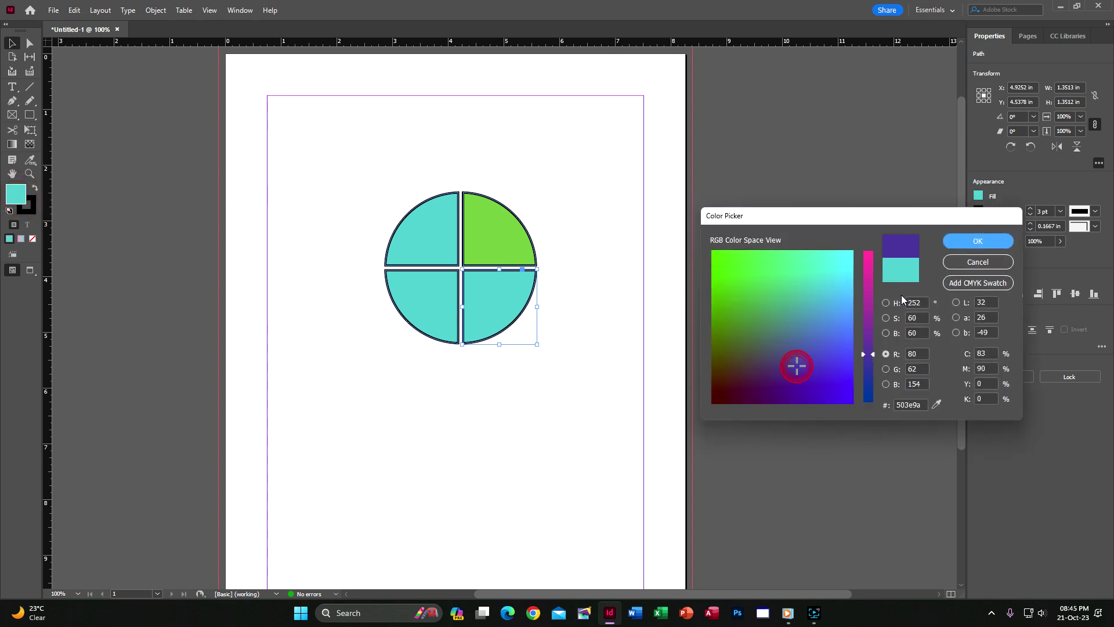
{"action": "left_click", "coordinate": [963, 241]}
Fill the circle's lower-left quadrant with dark maroon, 501b28.
{"action": "left_click", "coordinate": [423, 285]}
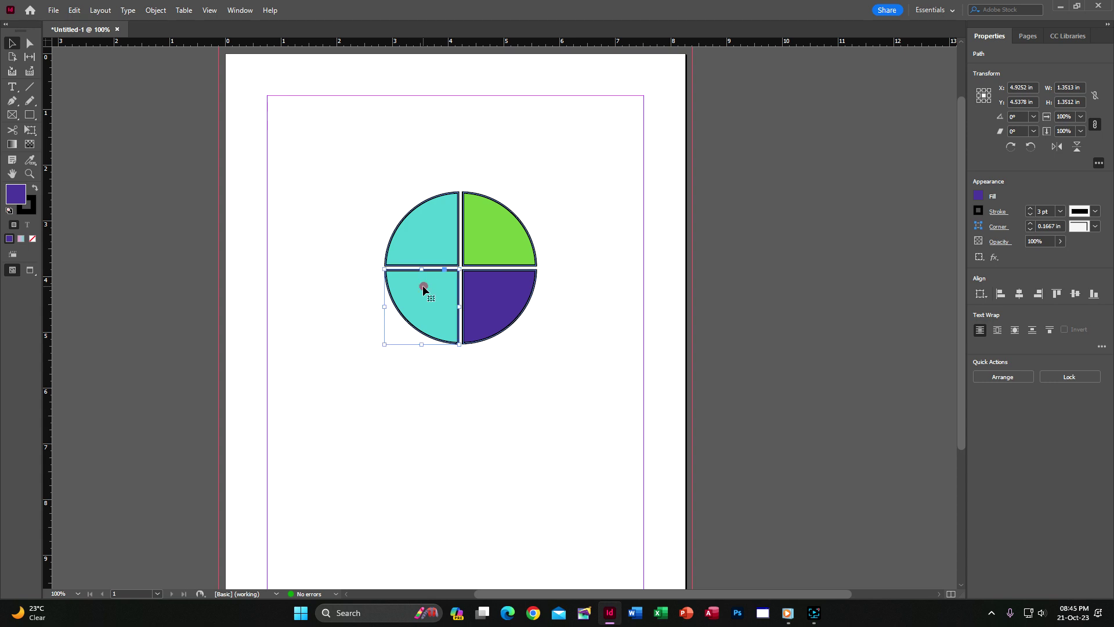
{"action": "double_click", "coordinate": [16, 195]}
{"action": "left_click", "coordinate": [734, 387]}
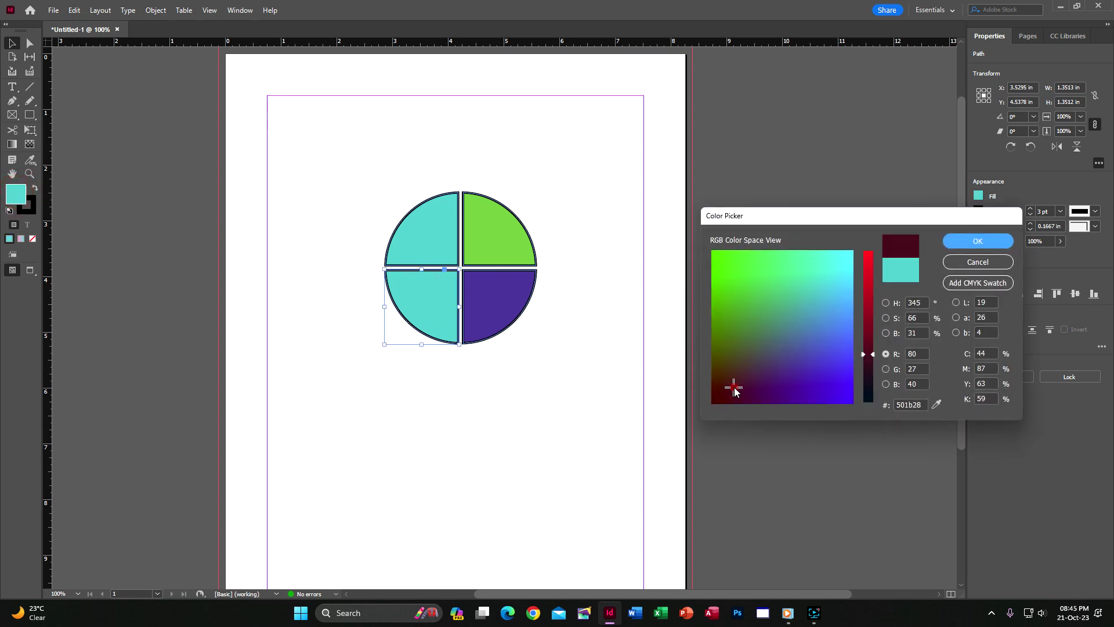
{"action": "left_click", "coordinate": [977, 241]}
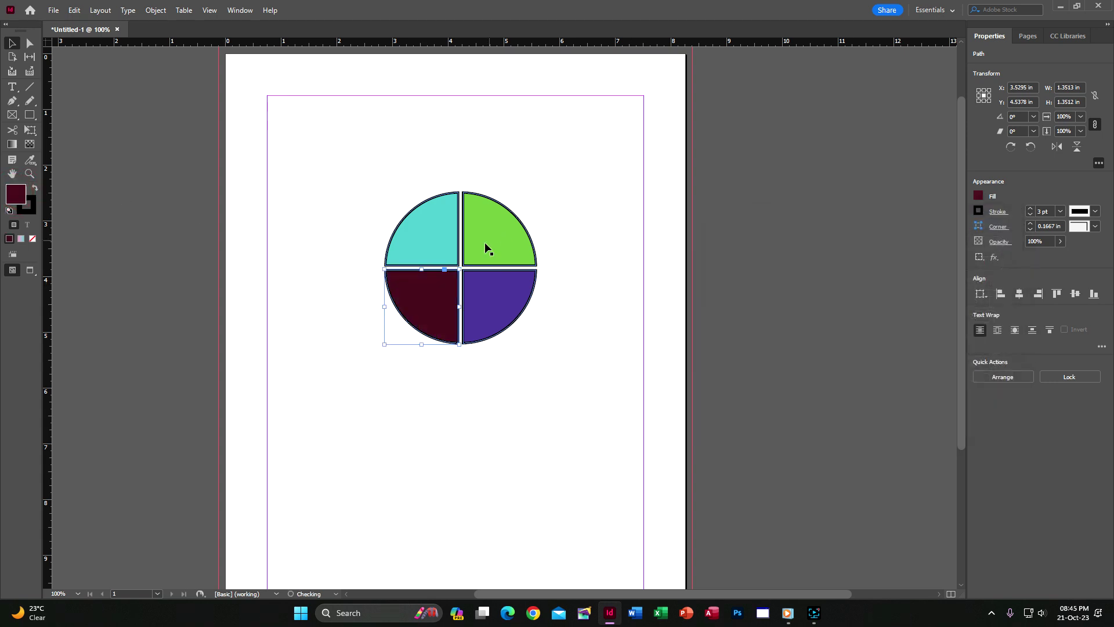
Fill the circle's upper-left quadrant with a magenta-purple colour and deselect it.
{"action": "left_click", "coordinate": [441, 224]}
{"action": "double_click", "coordinate": [16, 195]}
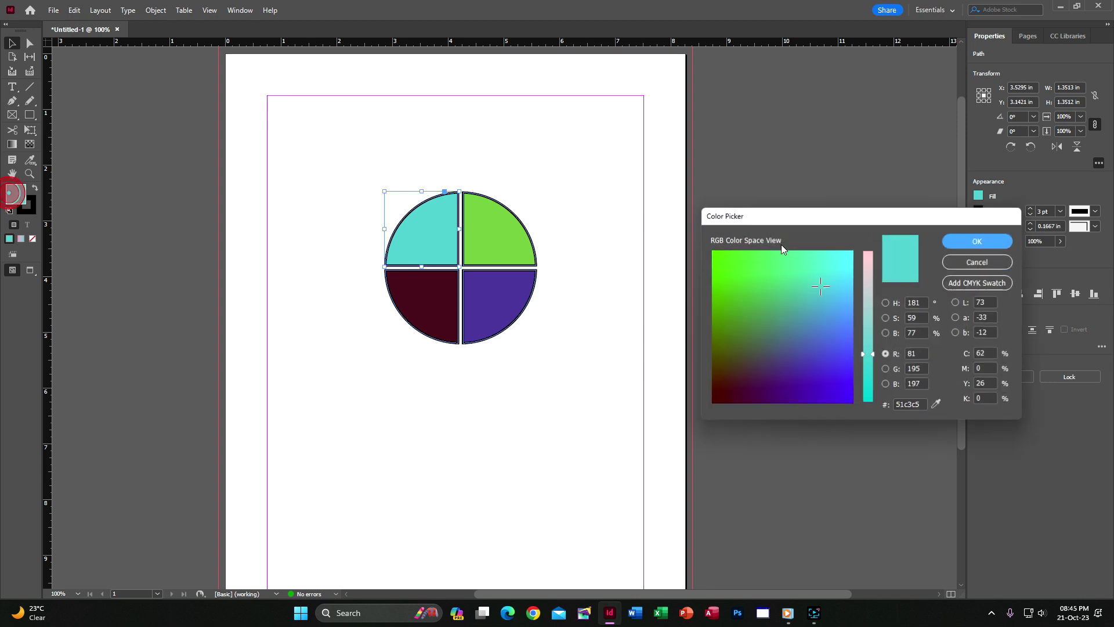
{"action": "left_click", "coordinate": [868, 312]}
{"action": "left_click", "coordinate": [838, 372]}
{"action": "left_click", "coordinate": [977, 241]}
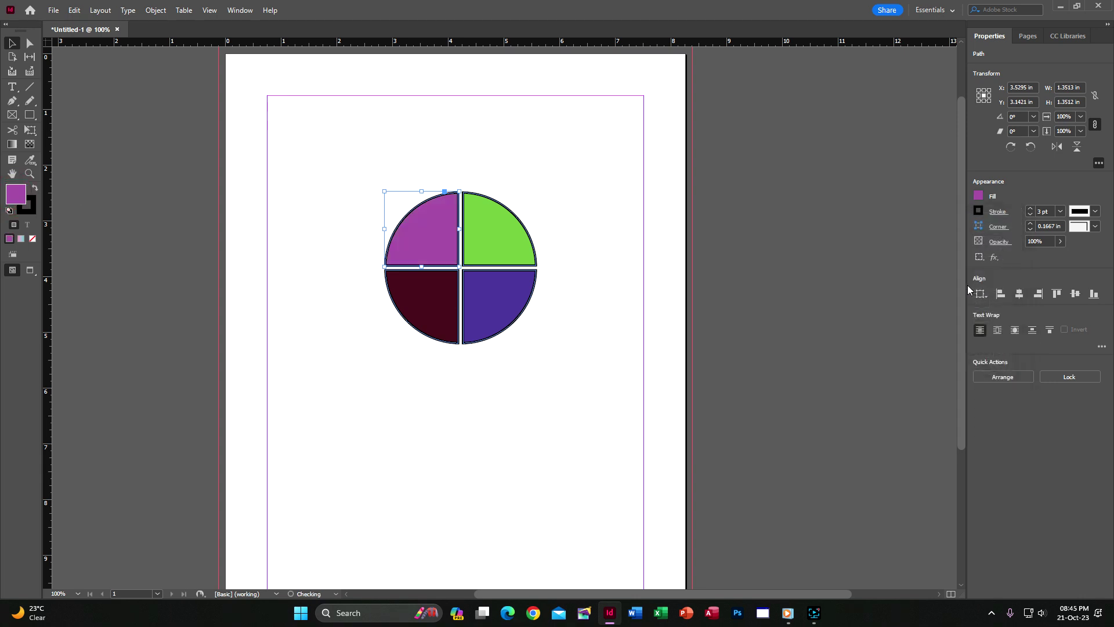
{"action": "left_click", "coordinate": [644, 192]}
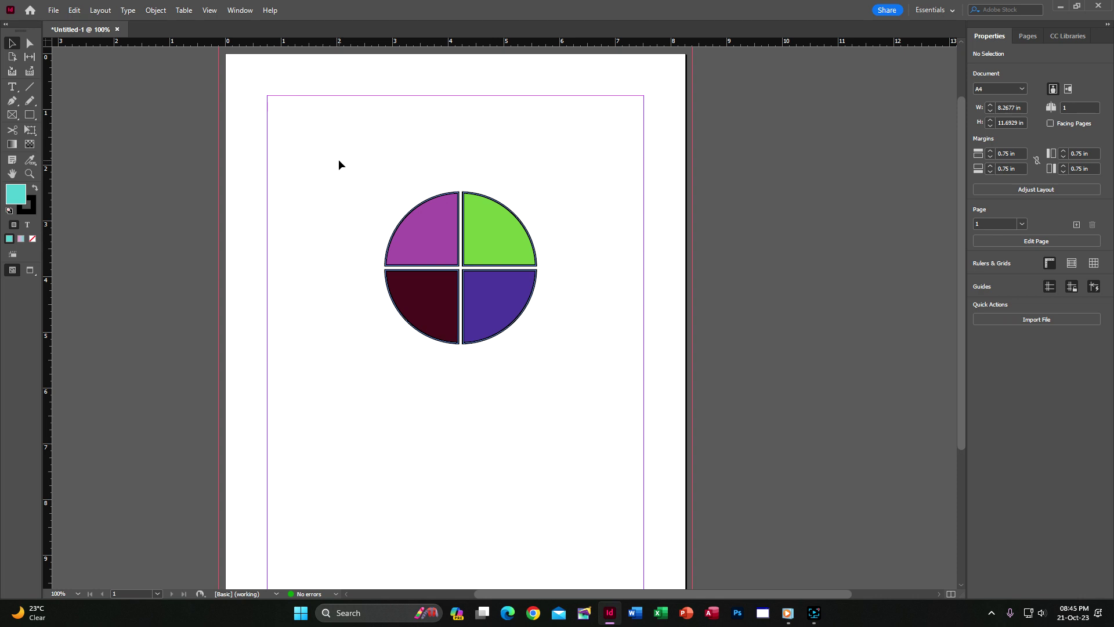
Try combining the four coloured quadrants into a compound path, and undo it.
{"action": "left_click_drag", "start_coordinate": [339, 159], "coordinate": [618, 450]}
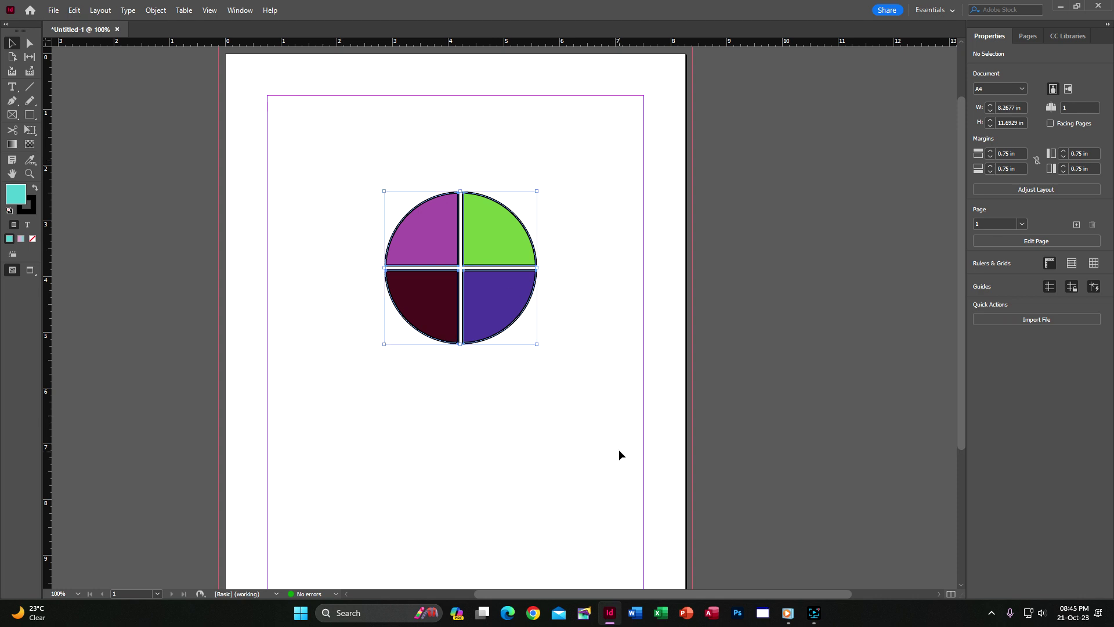
{"action": "left_click", "coordinate": [155, 11]}
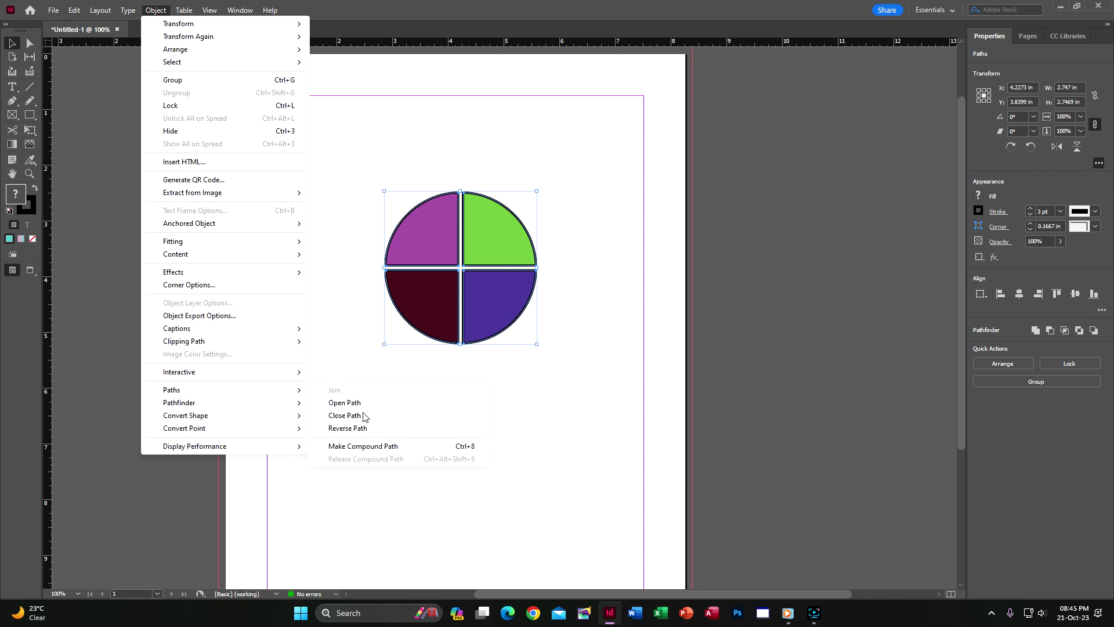
{"action": "left_click", "coordinate": [377, 443]}
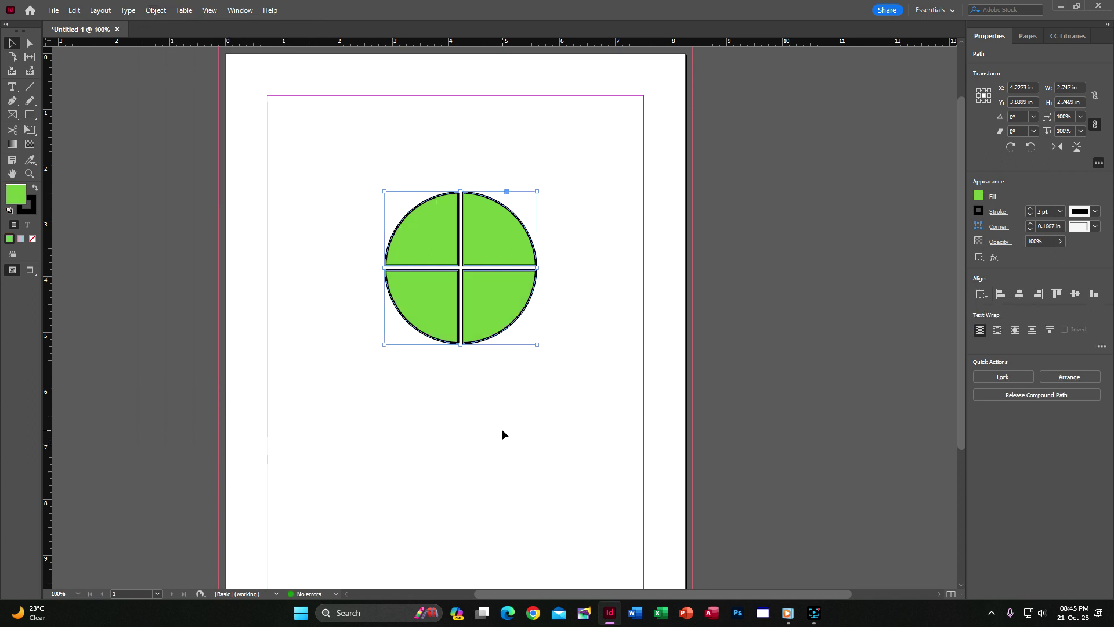
{"action": "key", "text": "ctrl+z"}
{"action": "left_click", "coordinate": [526, 240]}
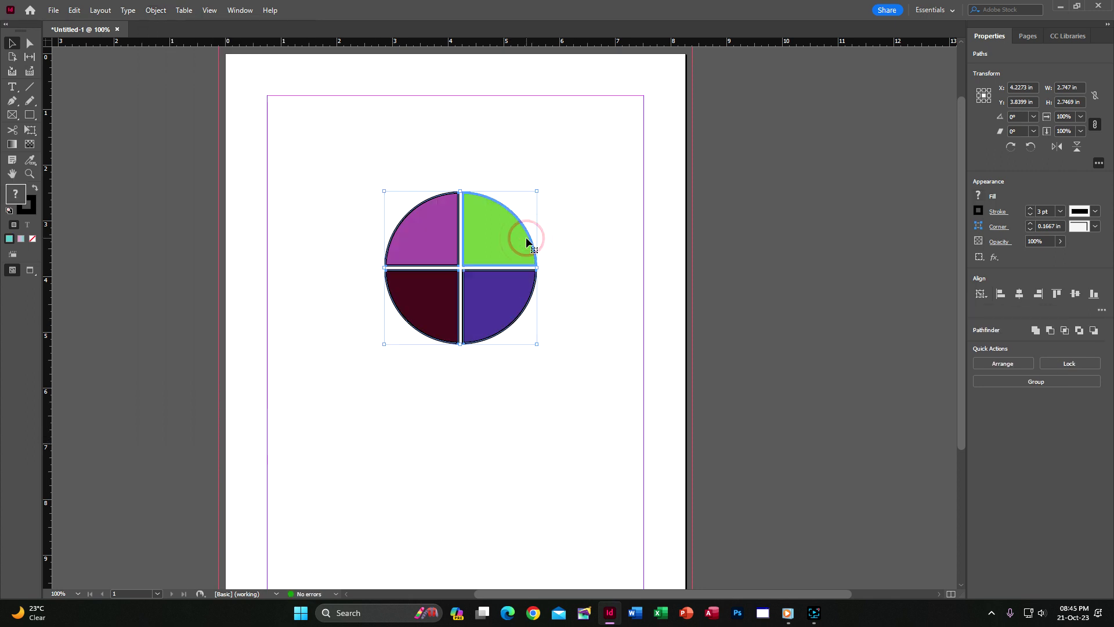
Try moving the green quadrant away from the other three, and undo the move.
{"action": "left_click", "coordinate": [631, 268]}
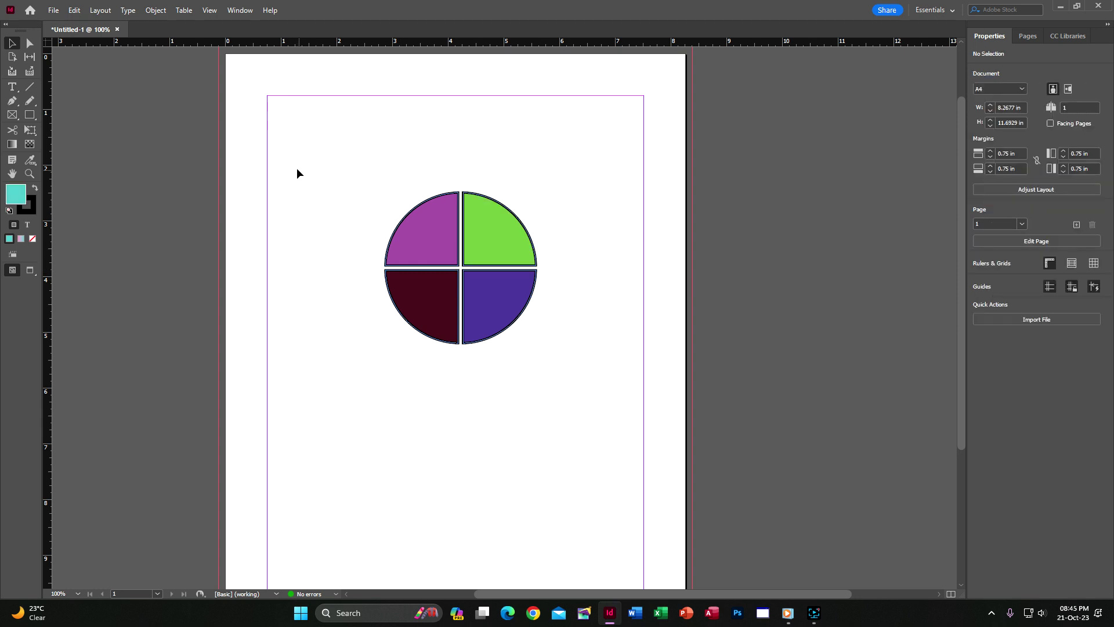
{"action": "left_click_drag", "start_coordinate": [492, 231], "coordinate": [570, 239]}
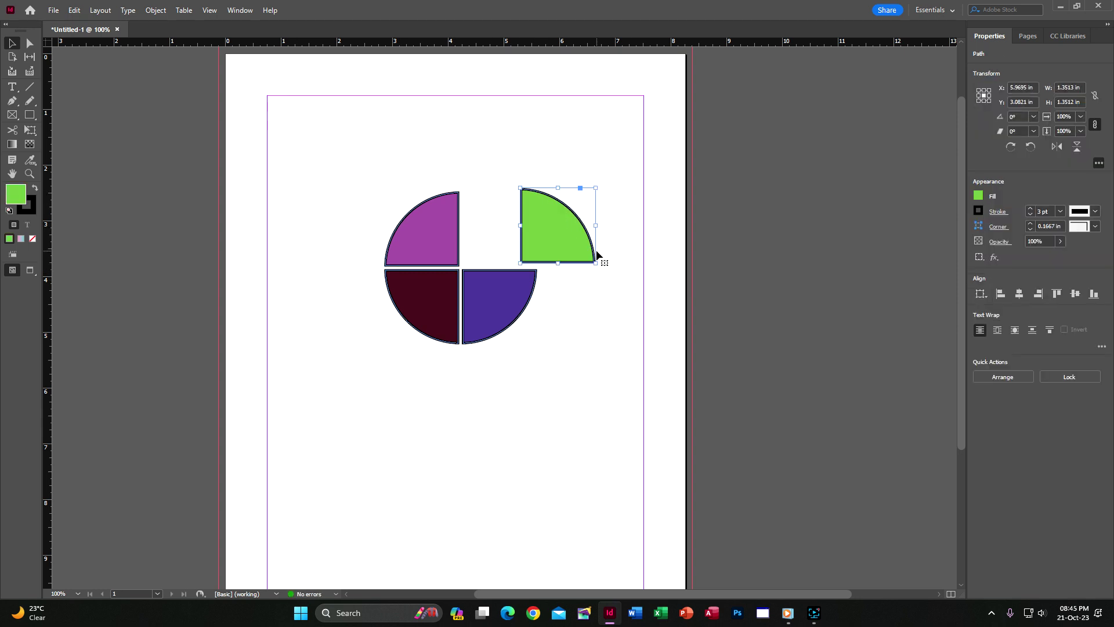
{"action": "key", "text": "ctrl+z"}
Group the circle's four coloured quadrants and move the group up and to the left on the page.
{"action": "left_click_drag", "start_coordinate": [331, 159], "coordinate": [622, 409]}
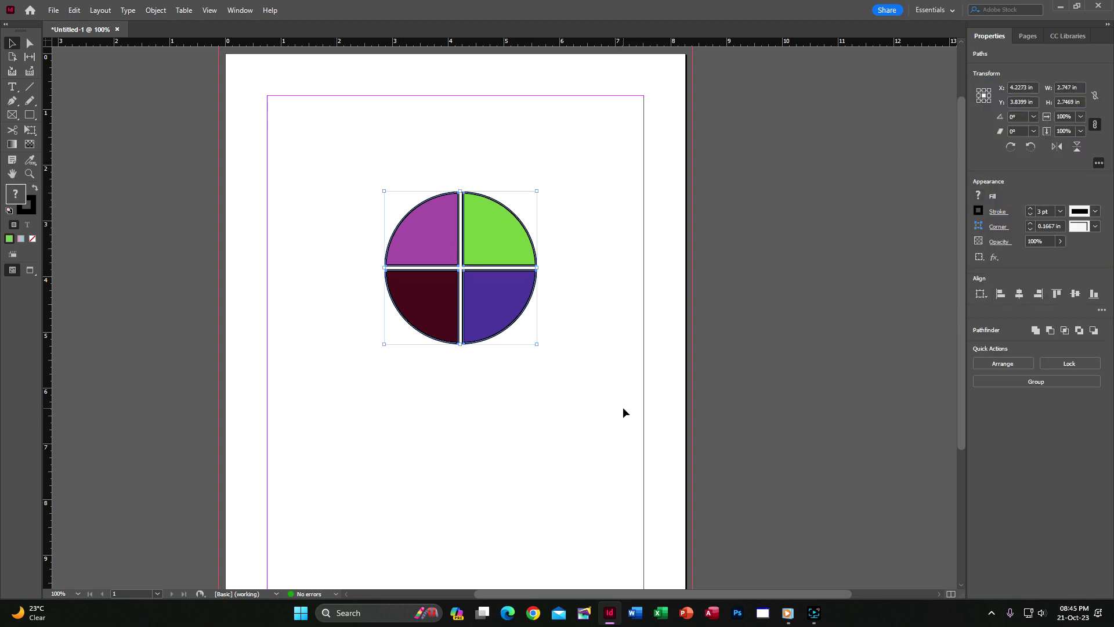
{"action": "left_click", "coordinate": [152, 10]}
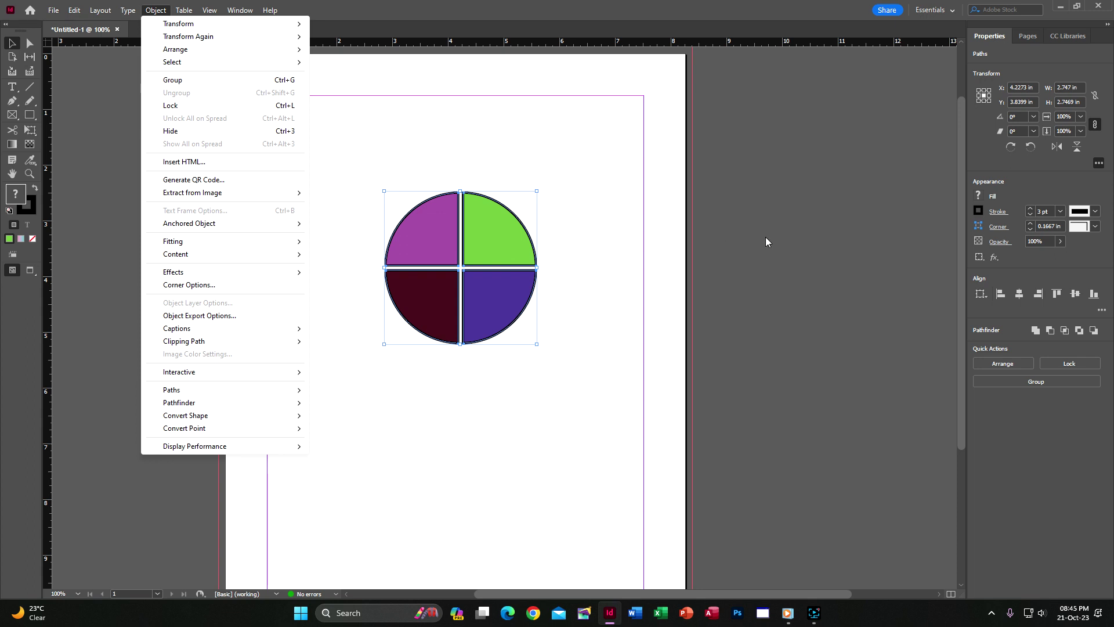
{"action": "key", "text": "Escape"}
{"action": "left_click", "coordinate": [880, 288]}
{"action": "left_click_drag", "start_coordinate": [360, 162], "coordinate": [636, 375]}
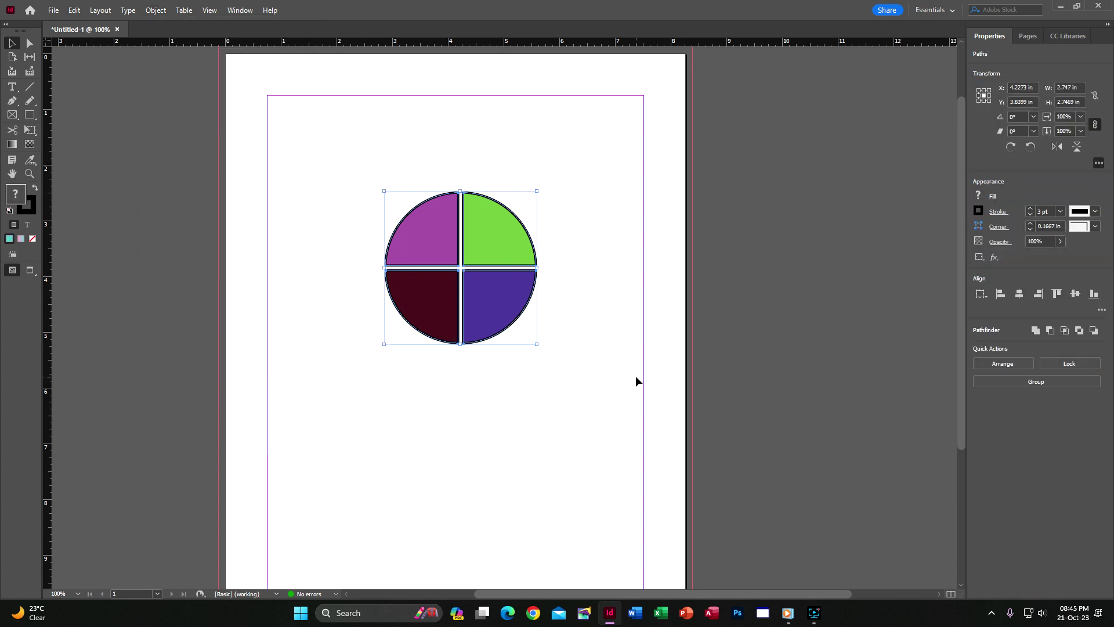
{"action": "key", "text": "ctrl+g"}
{"action": "left_click_drag", "start_coordinate": [496, 219], "coordinate": [435, 135]}
Lock the grouped circle, unlock it on the page, and move it slightly down and to the right.
{"action": "left_click", "coordinate": [156, 10]}
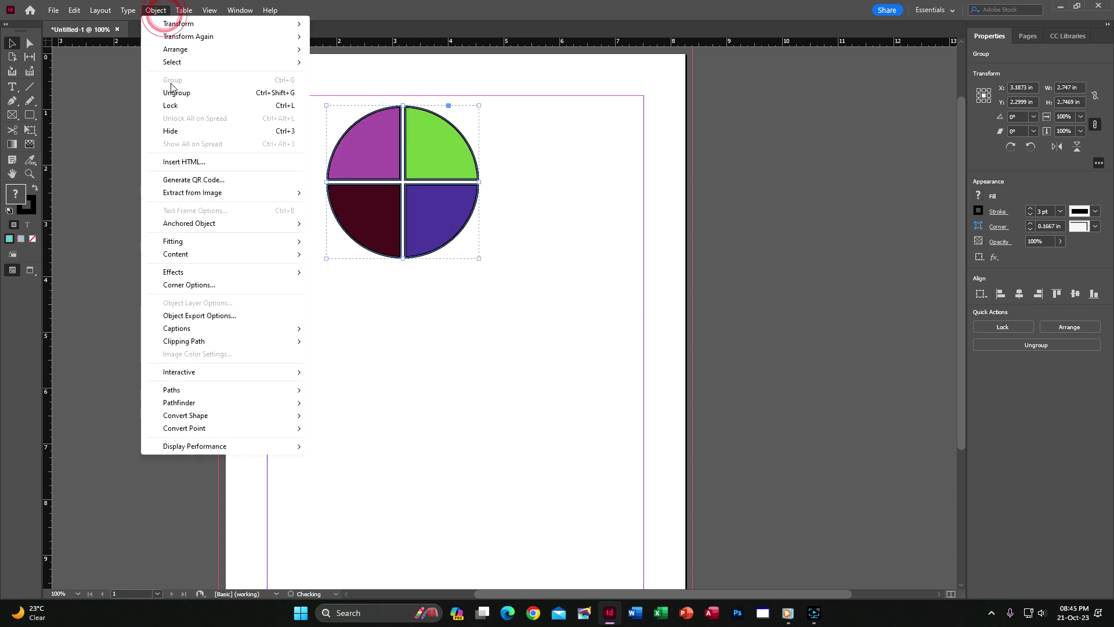
{"action": "left_click", "coordinate": [170, 105]}
{"action": "left_click", "coordinate": [413, 160]}
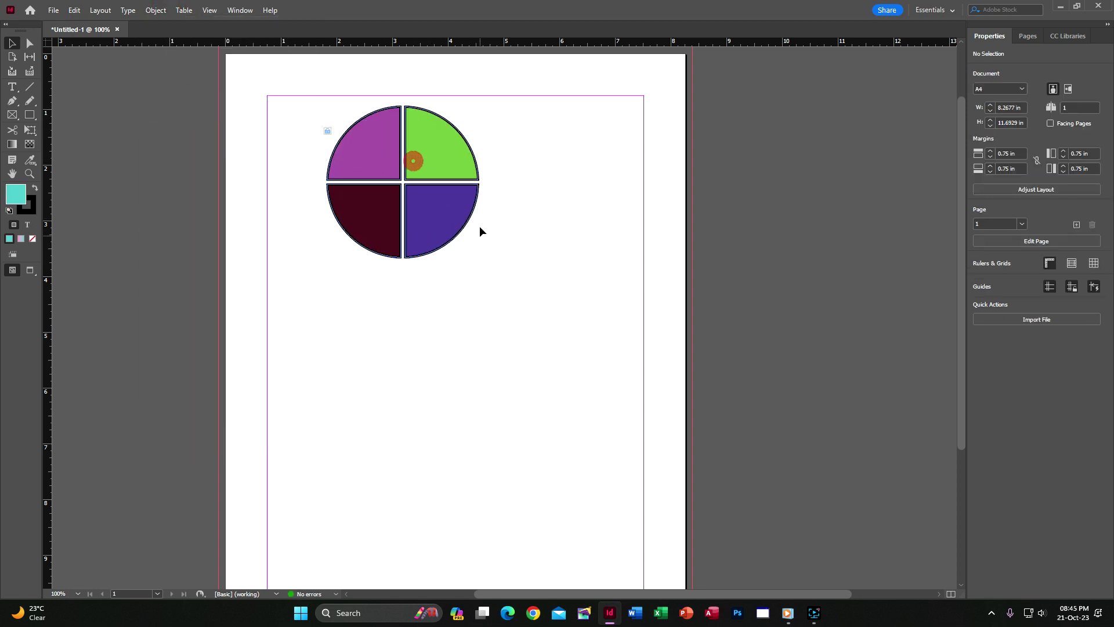
{"action": "left_click", "coordinate": [328, 131]}
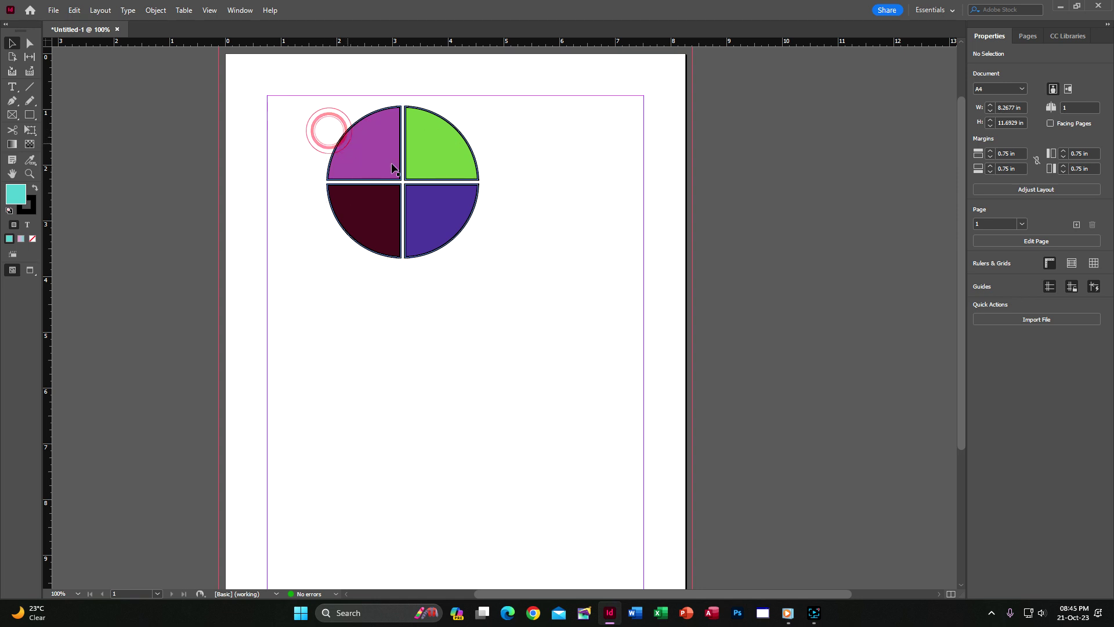
{"action": "left_click_drag", "start_coordinate": [427, 163], "coordinate": [468, 184]}
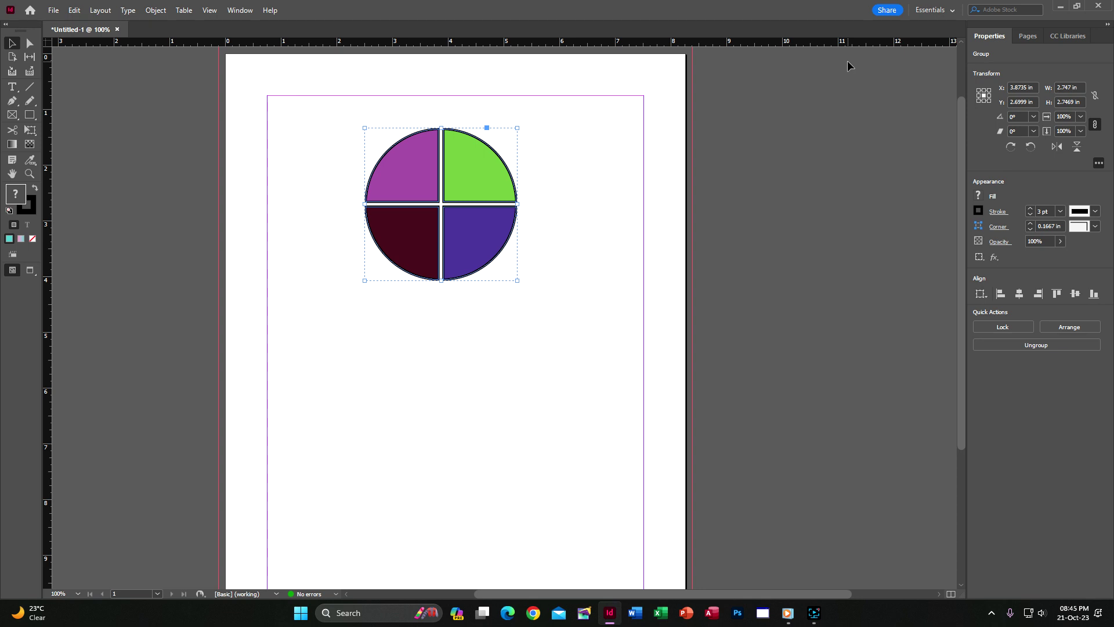
Show the document's layers, lock Layer 1 and unlock it again.
{"action": "key", "text": "F7"}
{"action": "left_click", "coordinate": [242, 11]}
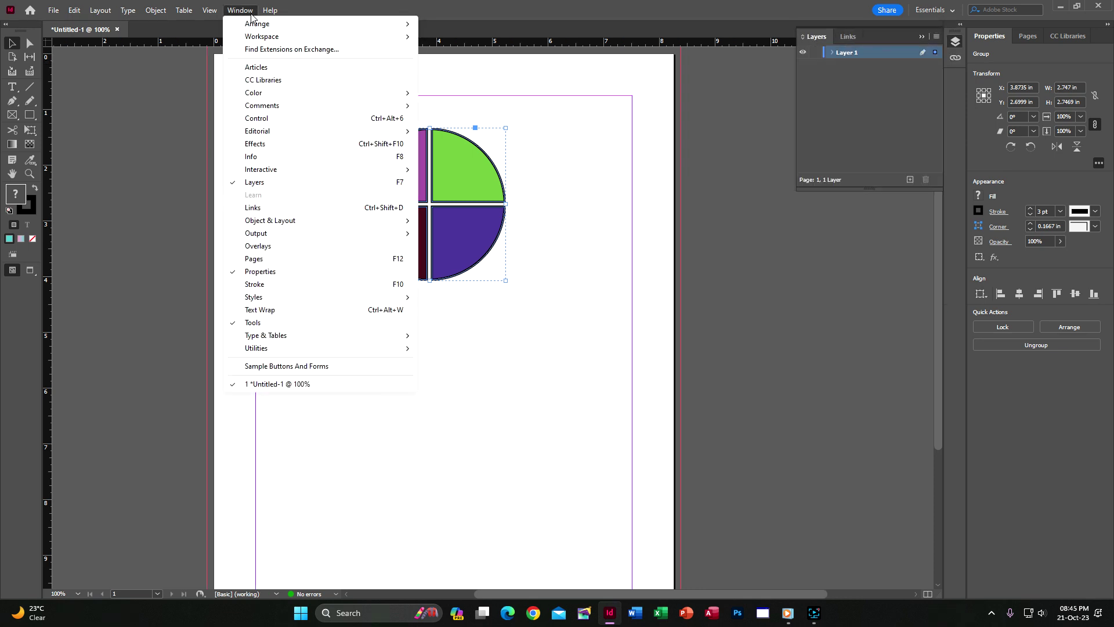
{"action": "left_click", "coordinate": [740, 241]}
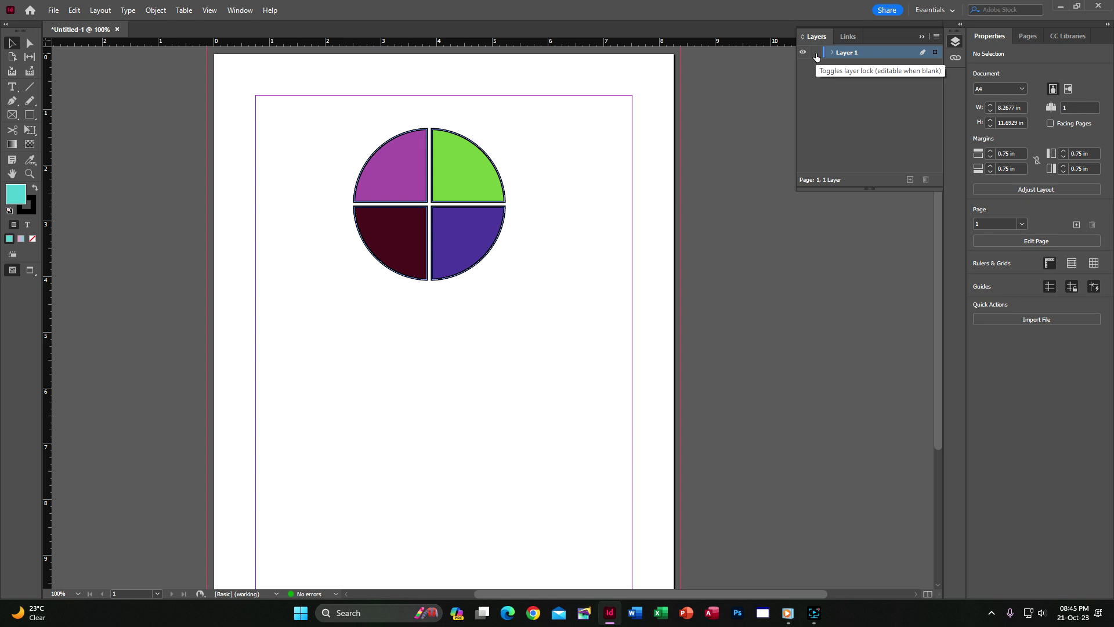
{"action": "left_click", "coordinate": [816, 54]}
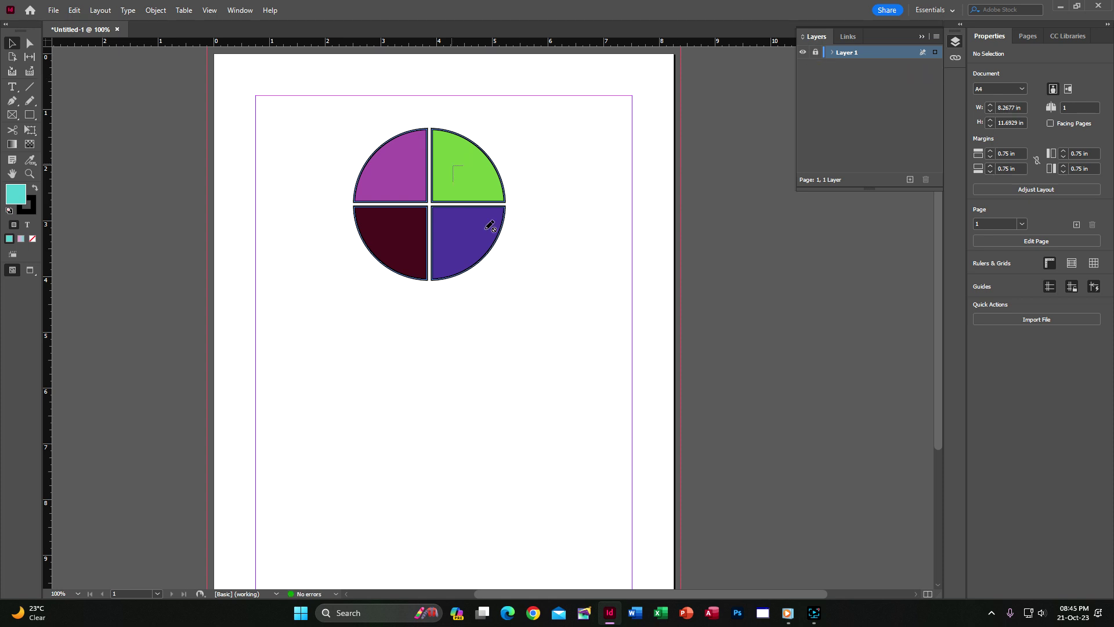
{"action": "left_click", "coordinate": [156, 11]}
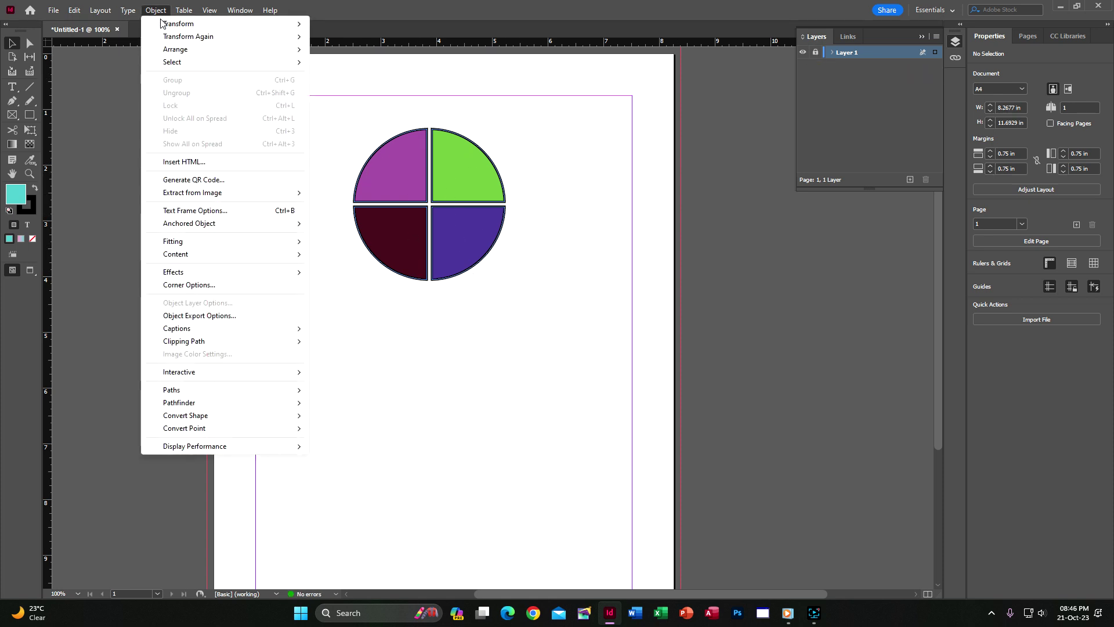
{"action": "left_click", "coordinate": [465, 196]}
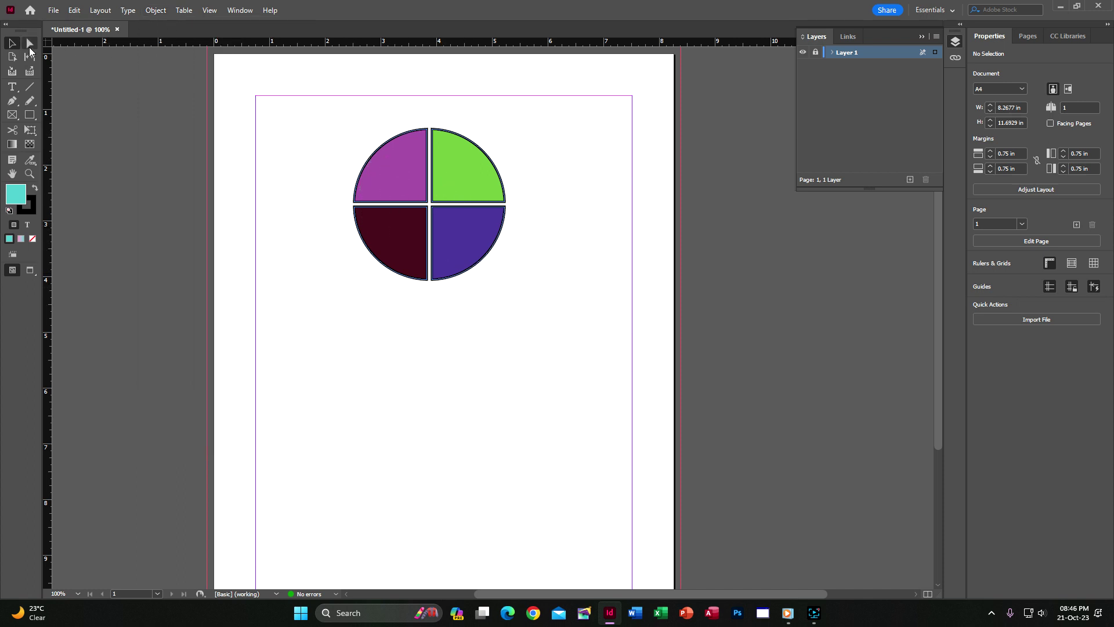
{"action": "key", "text": "v"}
{"action": "left_click", "coordinate": [814, 53]}
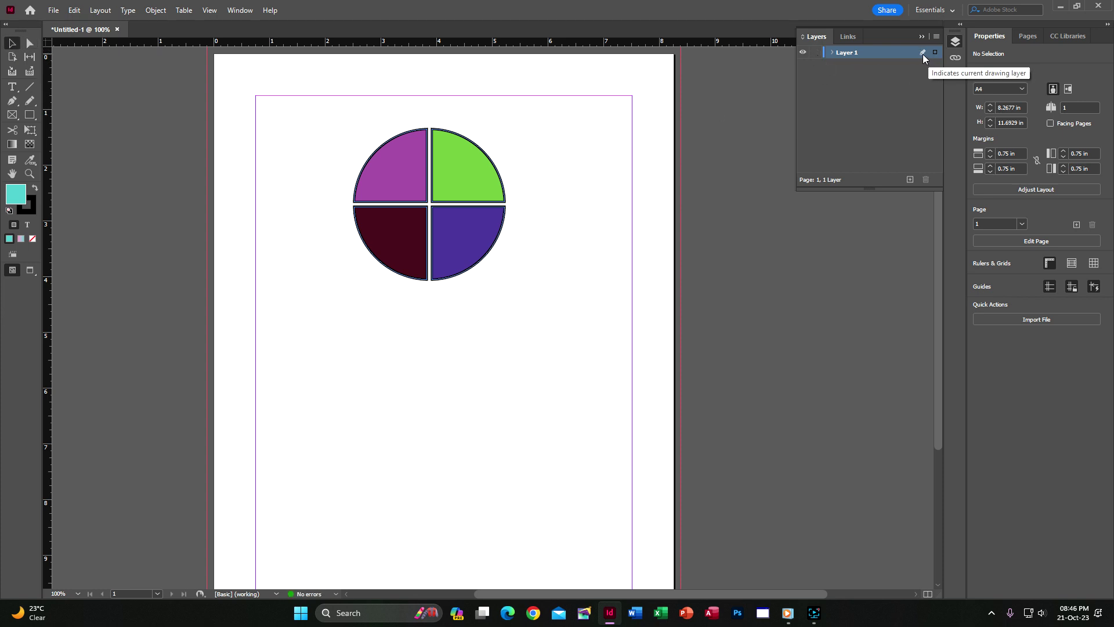
Move the grouped circle up and left so it meets the page's top margin, and deselect it.
{"action": "double_click", "coordinate": [923, 54]}
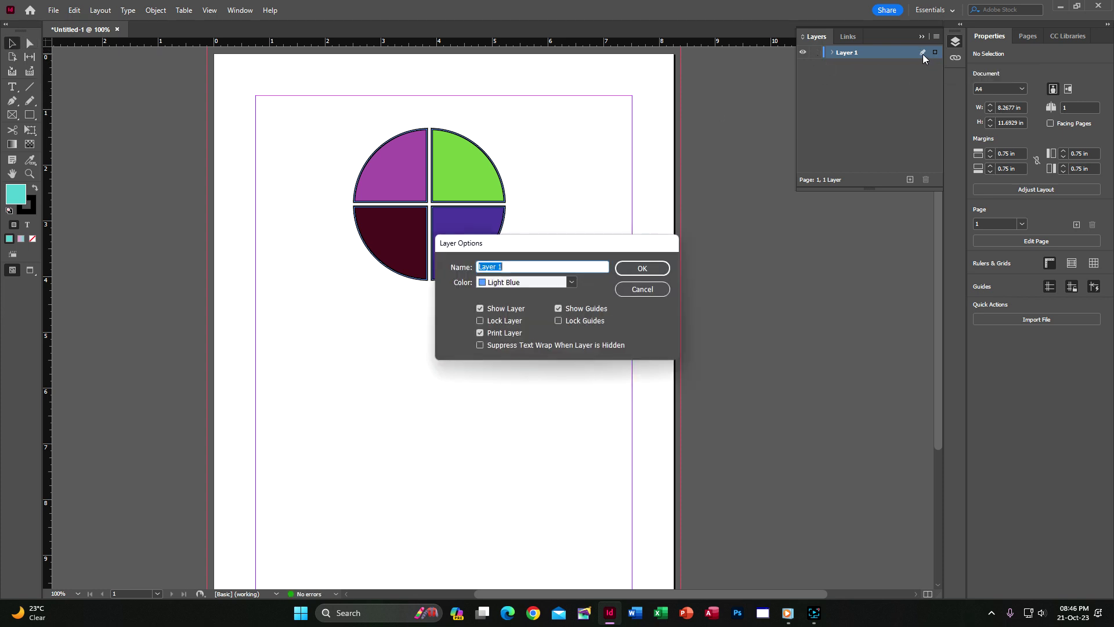
{"action": "left_click", "coordinate": [650, 290]}
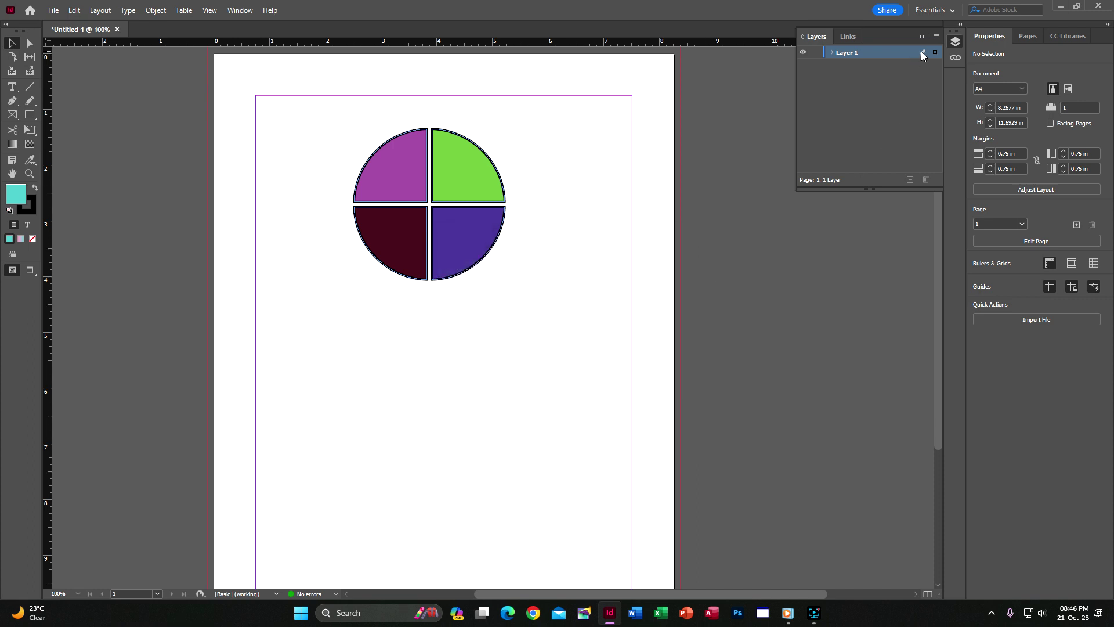
{"action": "left_click", "coordinate": [934, 53]}
{"action": "left_click_drag", "start_coordinate": [452, 172], "coordinate": [419, 155]}
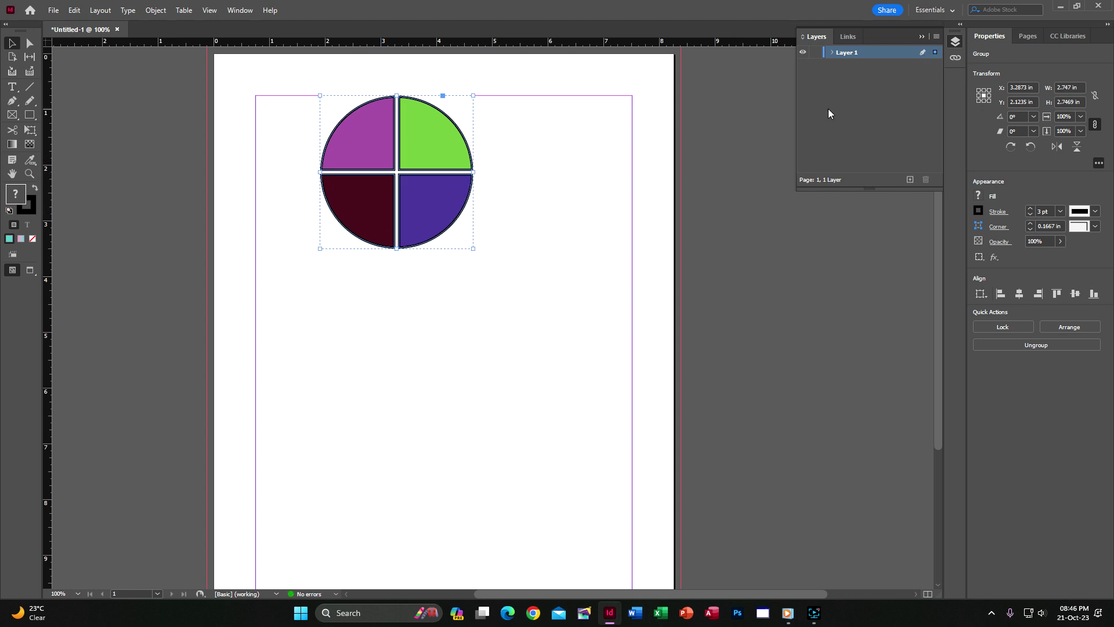
{"action": "left_click", "coordinate": [541, 259]}
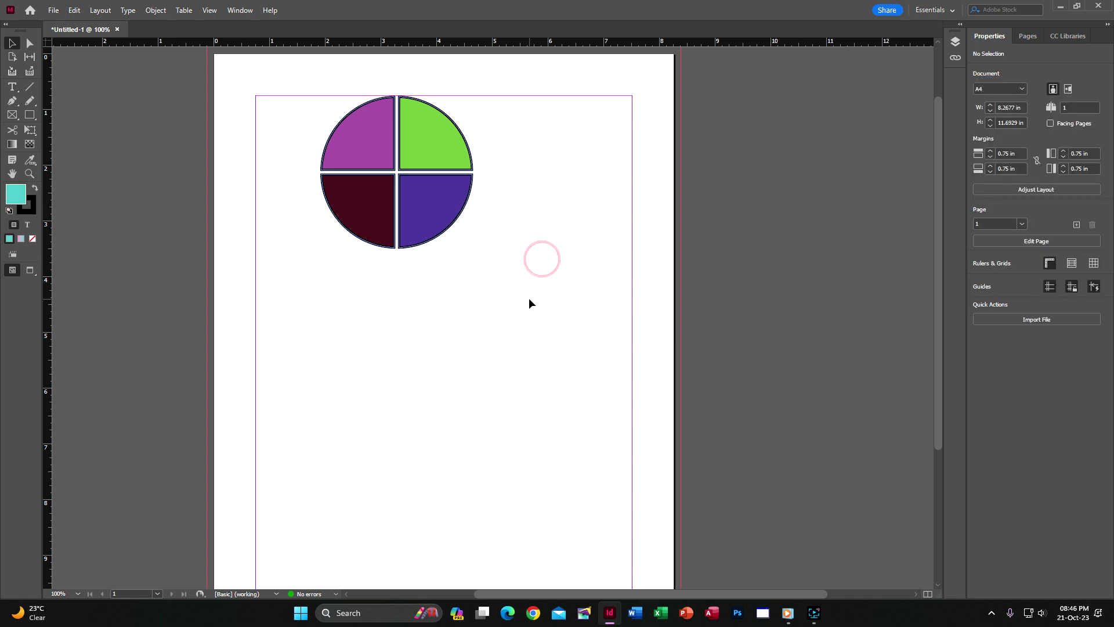
Place the Untitled-2 JPG image from Downloads on the page below the circle.
{"action": "left_click_drag", "start_coordinate": [565, 334], "coordinate": [542, 262]}
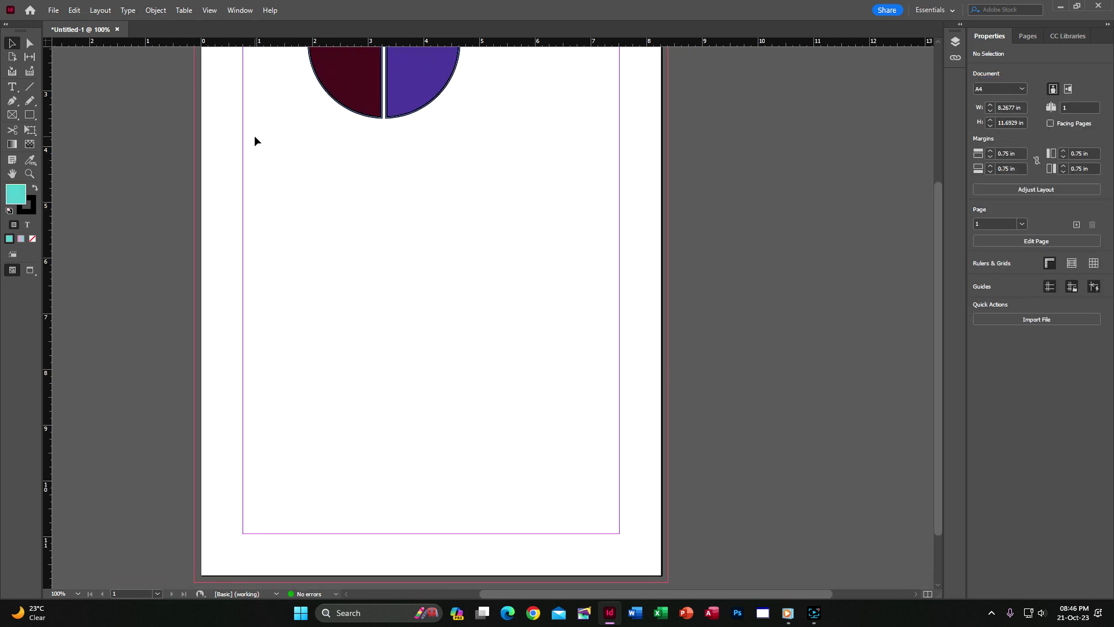
{"action": "left_click", "coordinate": [53, 10]}
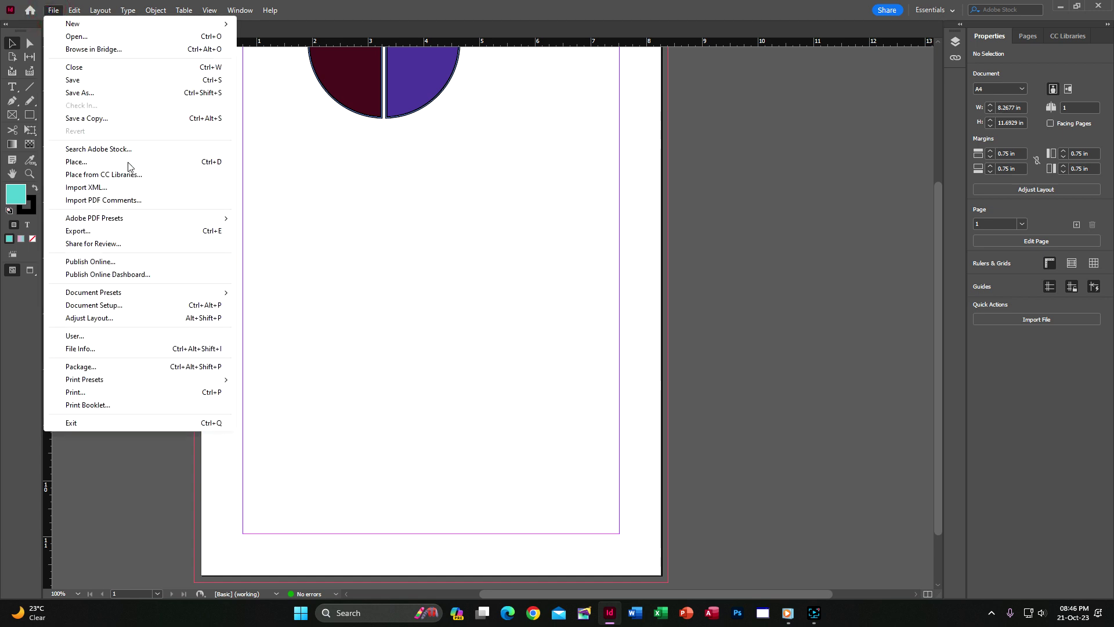
{"action": "left_click", "coordinate": [496, 199]}
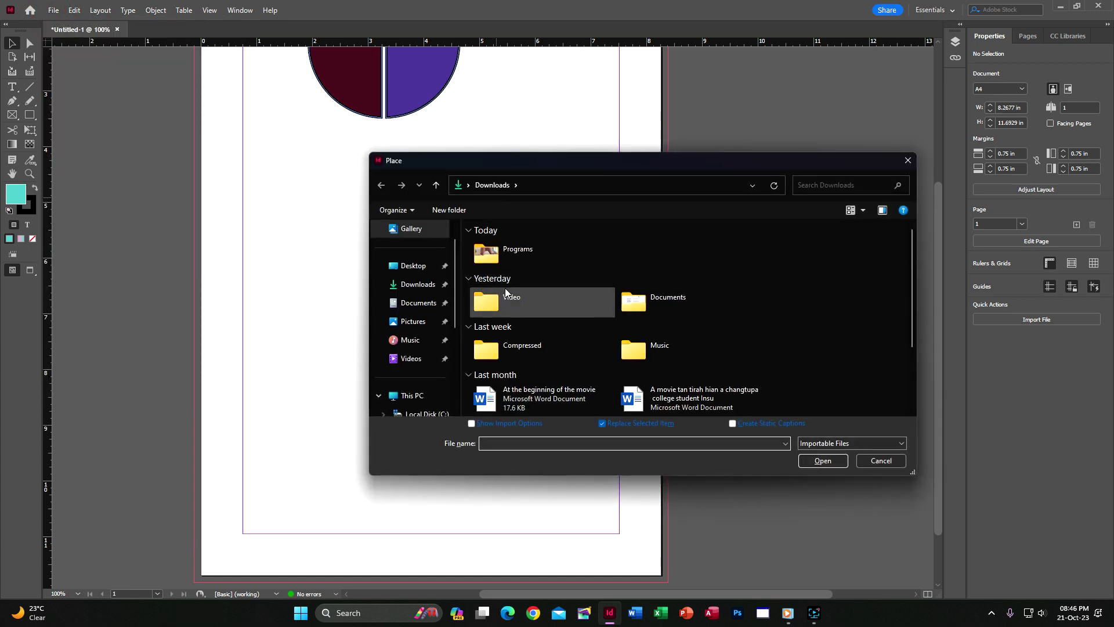
{"action": "scroll", "coordinate": [523, 348], "scroll_direction": "down", "scroll_amount": 3}
{"action": "left_click", "coordinate": [538, 406]}
{"action": "left_click", "coordinate": [815, 461]}
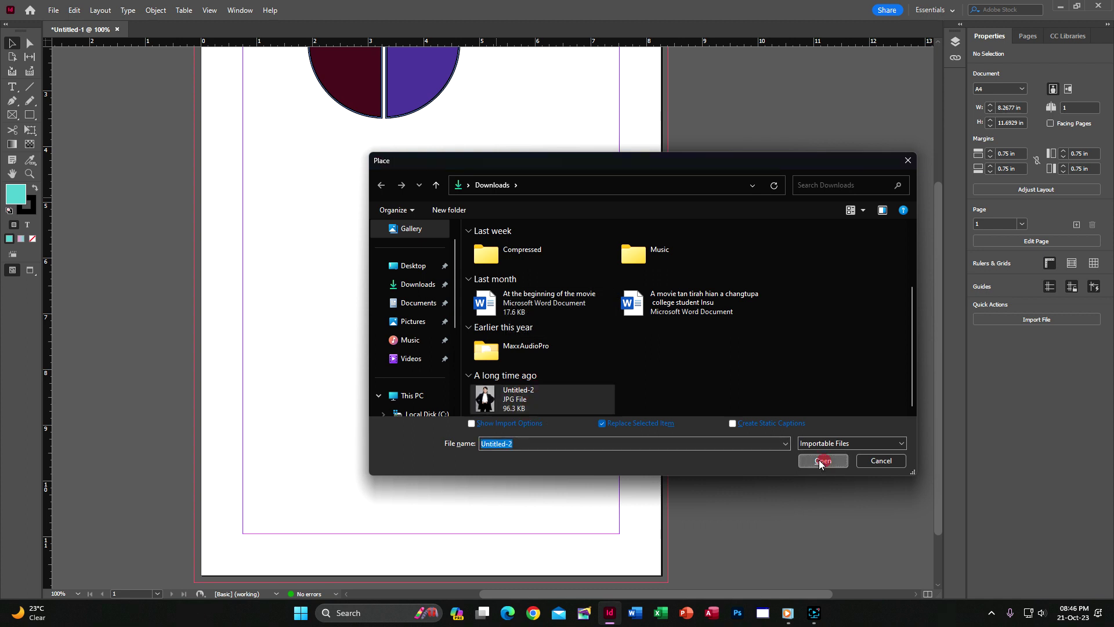
{"action": "left_click", "coordinate": [370, 216]}
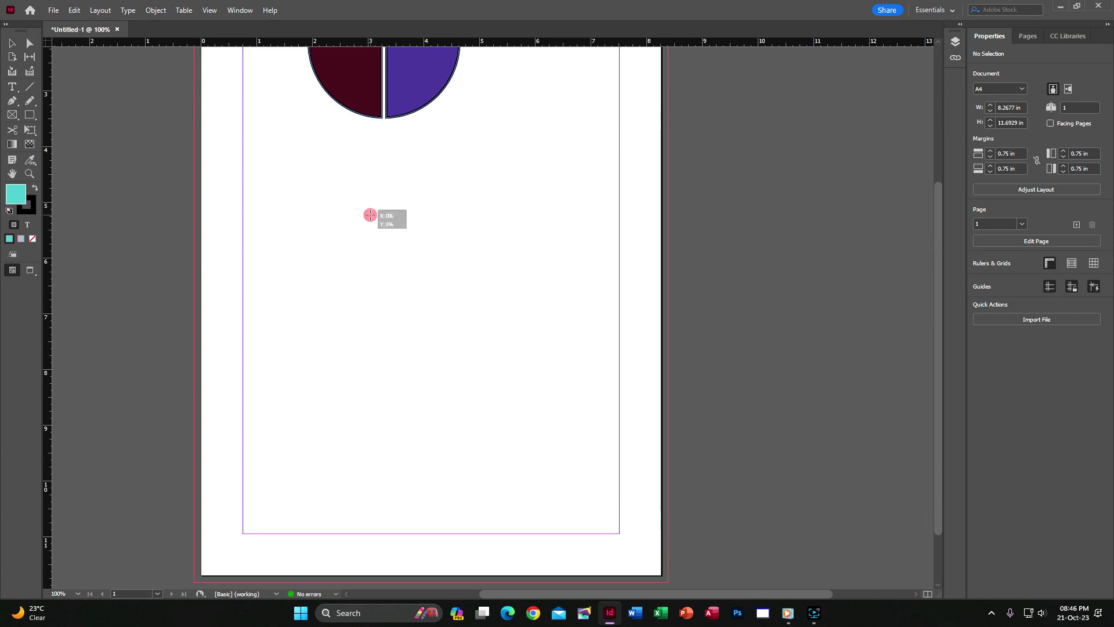
Enlarge the placed image from its upper-left corner to about 4.19 by 5.87 in and deselect it.
{"action": "left_click_drag", "start_coordinate": [370, 216], "coordinate": [251, 147]}
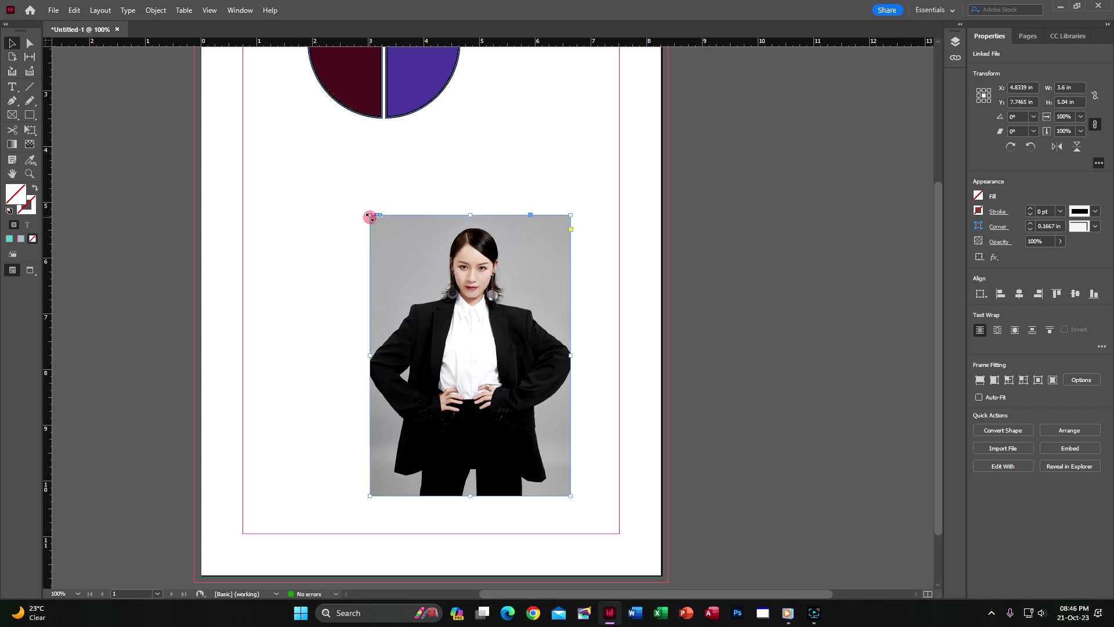
{"action": "left_click_drag", "start_coordinate": [370, 215], "coordinate": [337, 191]}
{"action": "key", "text": "ctrl+z"}
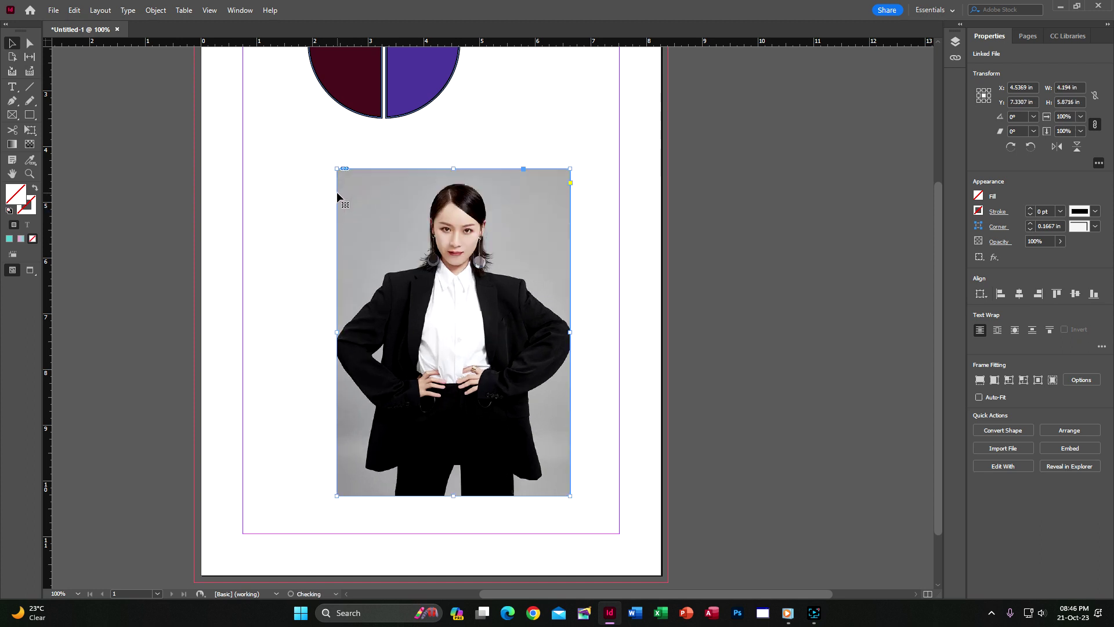
{"action": "left_click", "coordinate": [600, 119]}
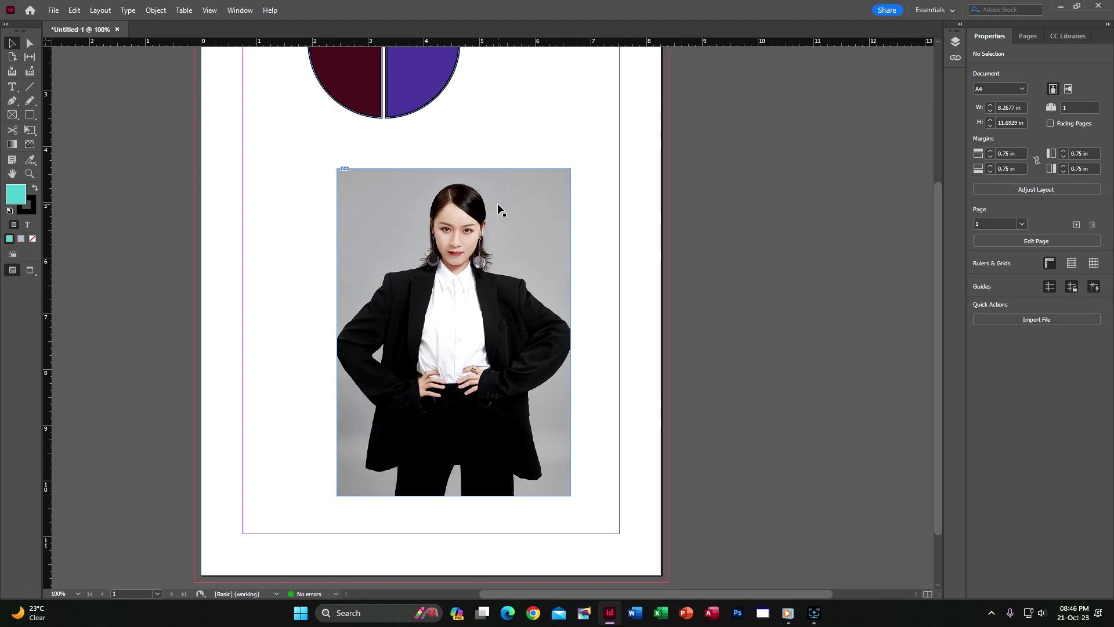
{"action": "left_click", "coordinate": [467, 230]}
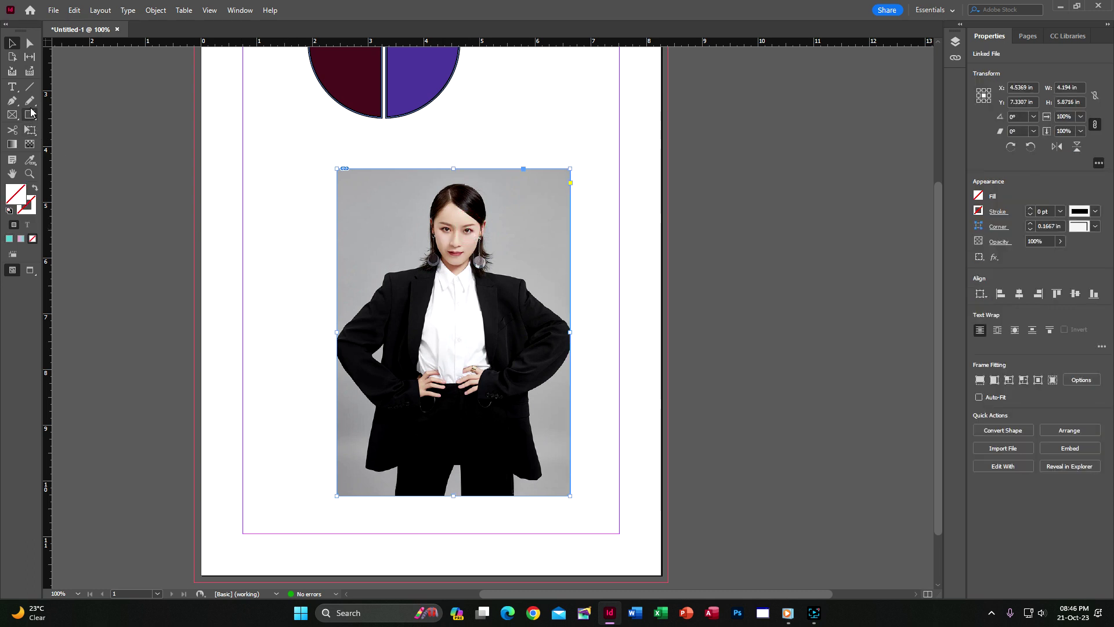
{"action": "left_click", "coordinate": [13, 105]}
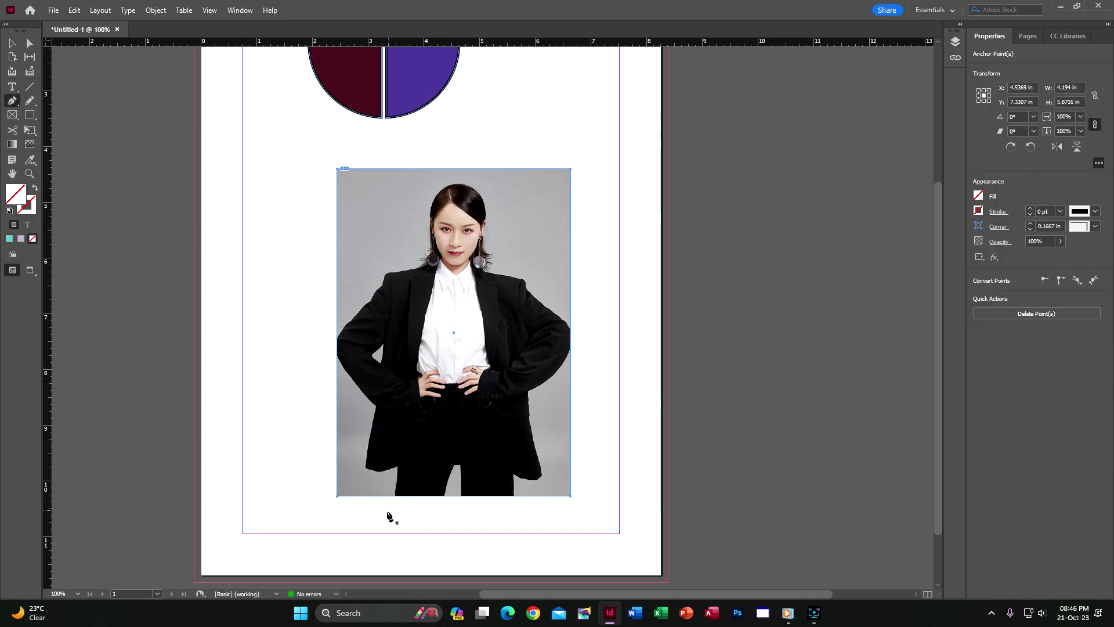
{"action": "left_click", "coordinate": [339, 171]}
{"action": "key", "text": "ctrl+z"}
{"action": "key", "text": "v"}
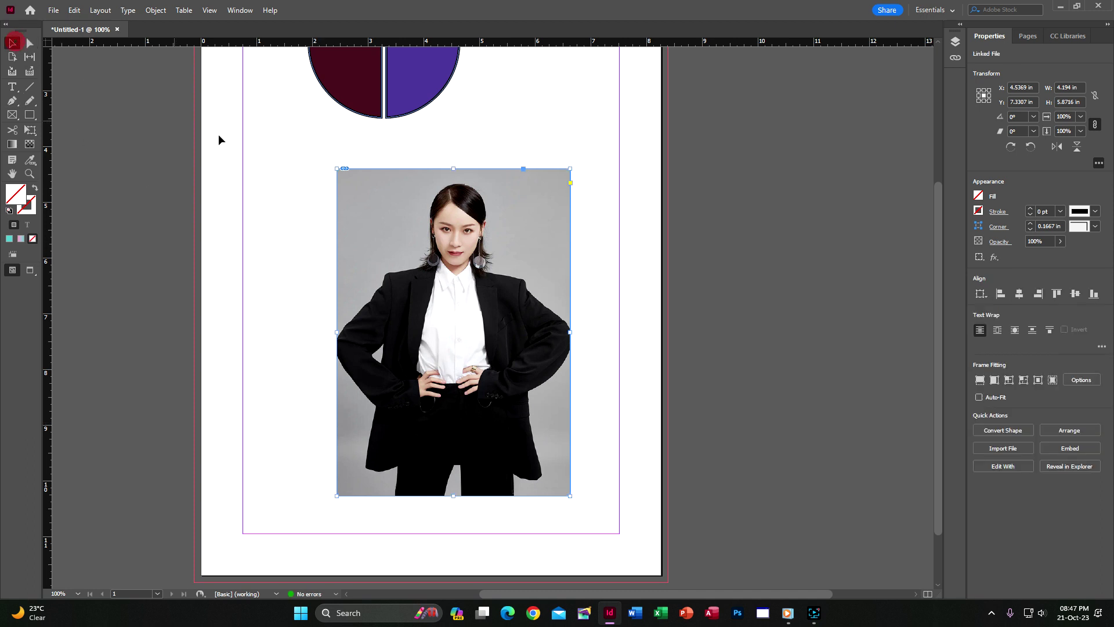
{"action": "left_click", "coordinate": [290, 152]}
{"action": "left_click", "coordinate": [12, 100]}
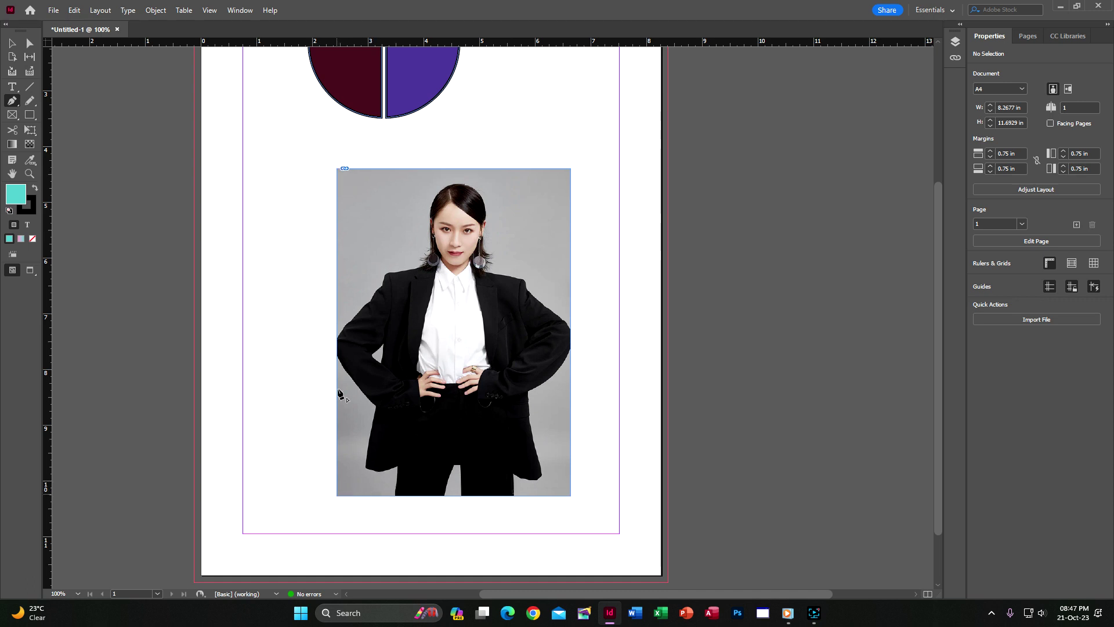
{"action": "left_click", "coordinate": [394, 496]}
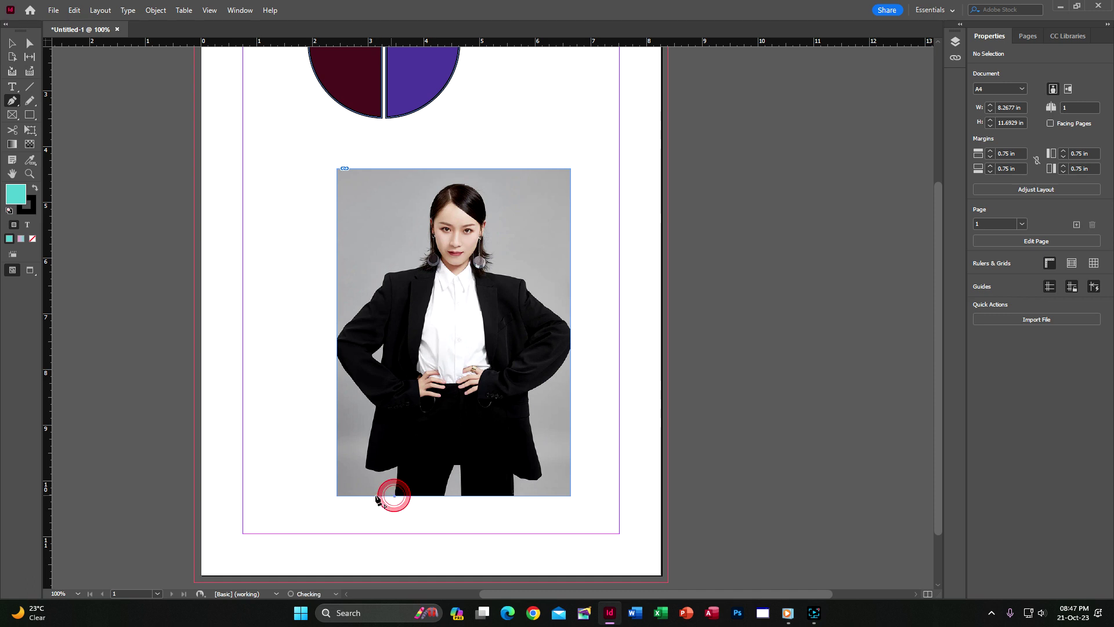
{"action": "left_click", "coordinate": [337, 496]}
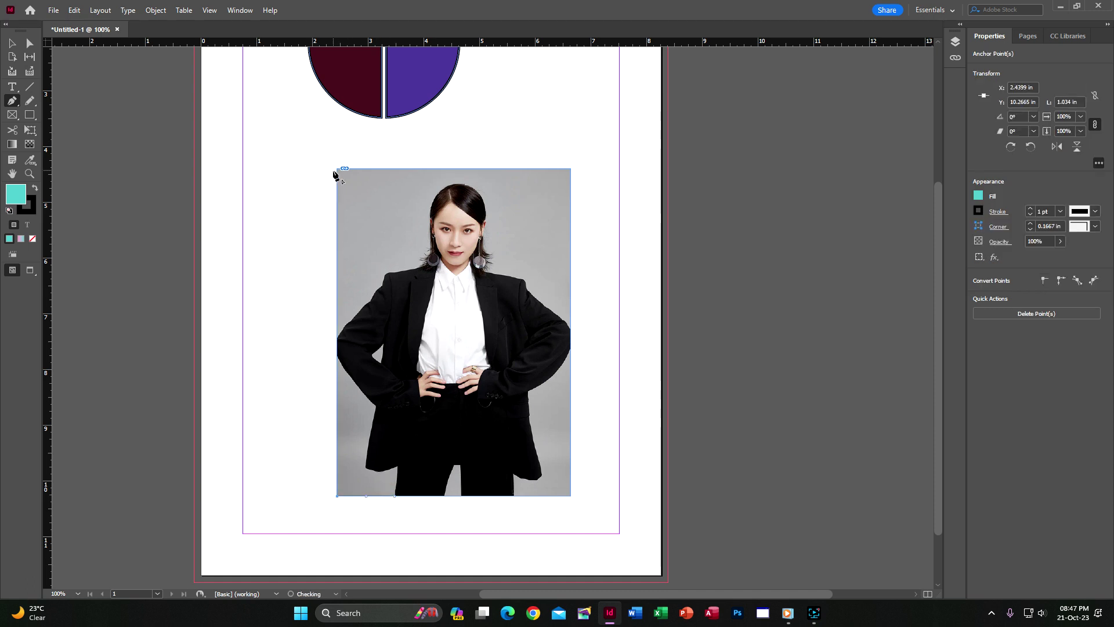
{"action": "left_click", "coordinate": [337, 169]}
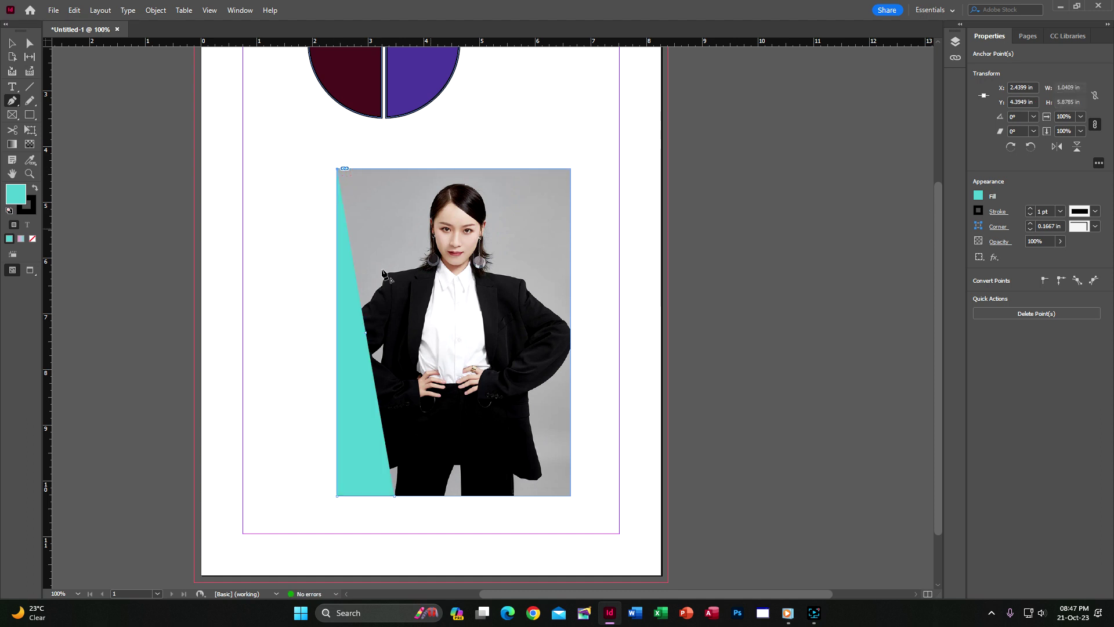
{"action": "key", "text": "ctrl+z"}
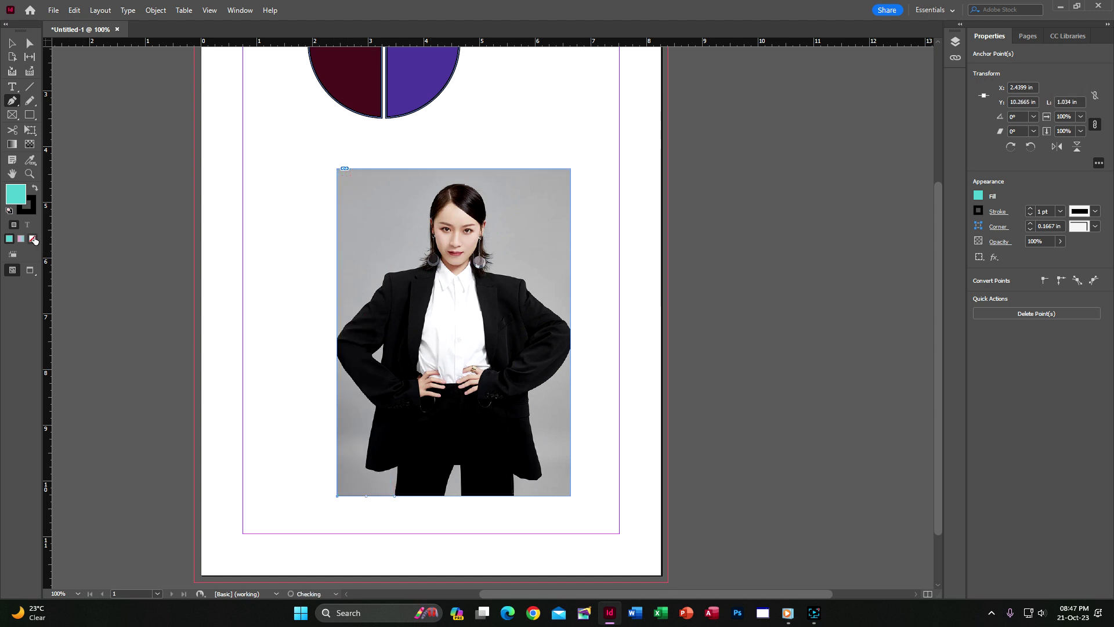
{"action": "left_click", "coordinate": [32, 243]}
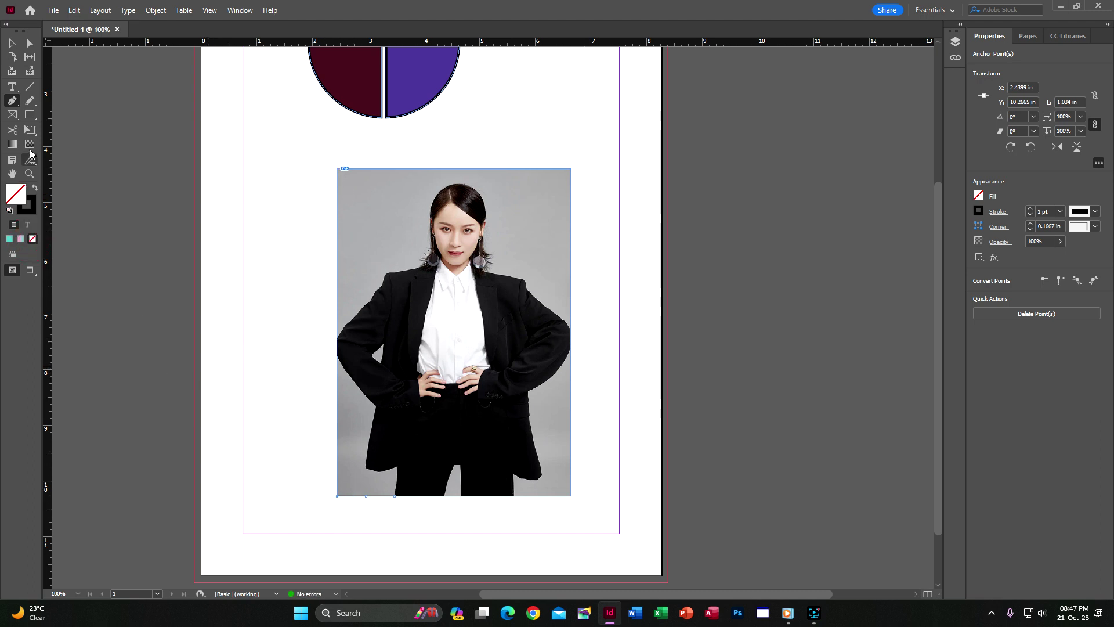
{"action": "key", "text": "ctrl+z"}
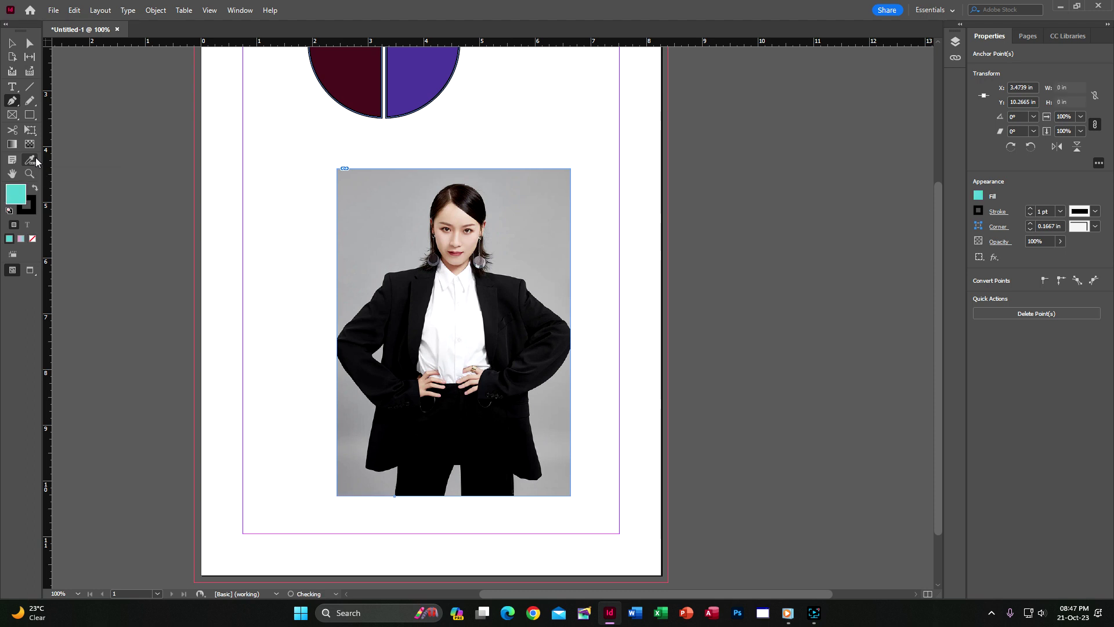
{"action": "key", "text": "ctrl+shift+a"}
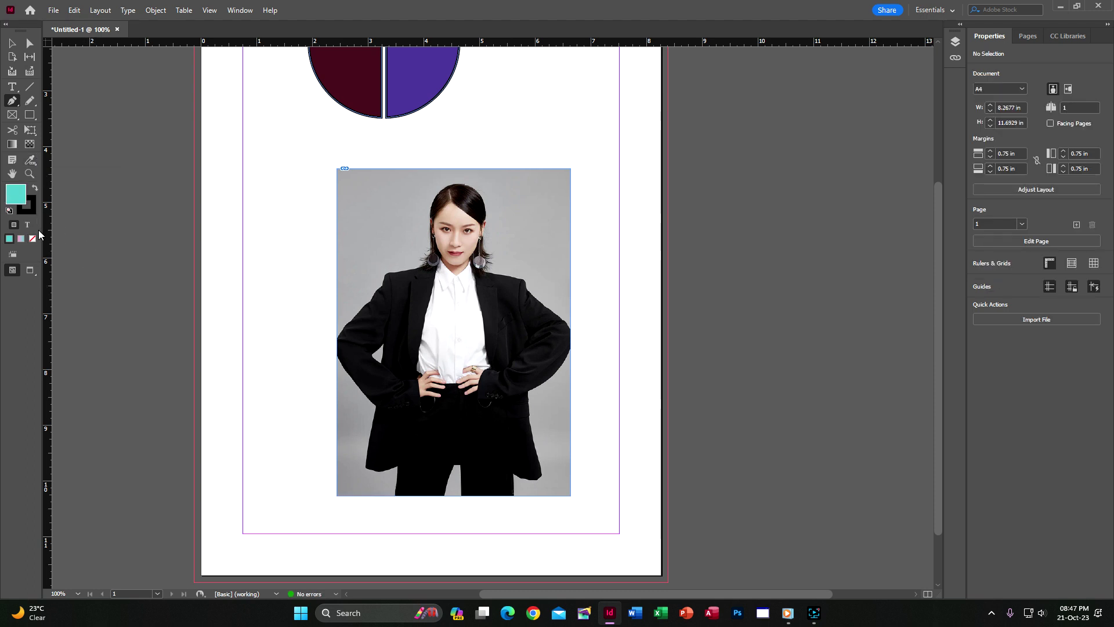
Set the fill to None and start a Pen path at the left trouser leg's bottom edge, running it through all four corners of the photo.
{"action": "left_click", "coordinate": [32, 239]}
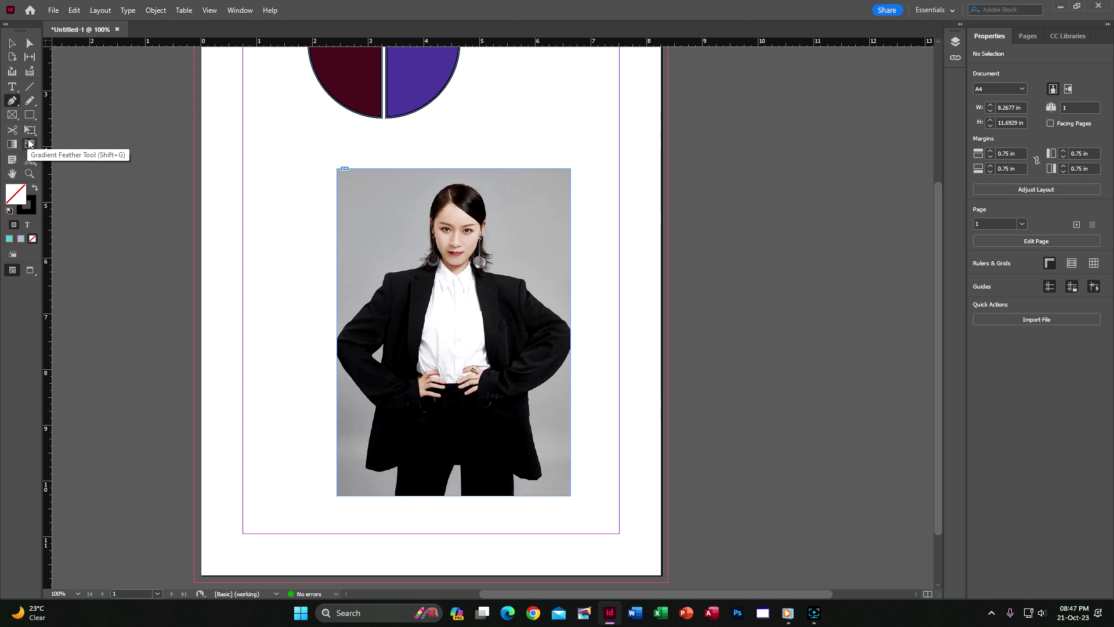
{"action": "left_click", "coordinate": [10, 102]}
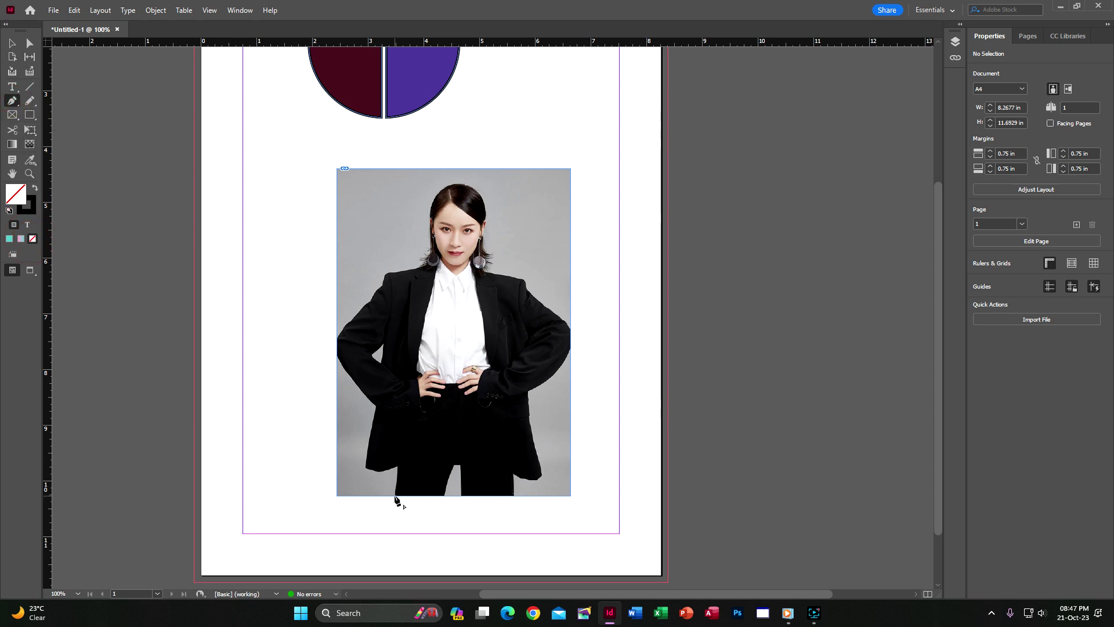
{"action": "left_click", "coordinate": [395, 496]}
{"action": "left_click", "coordinate": [337, 496]}
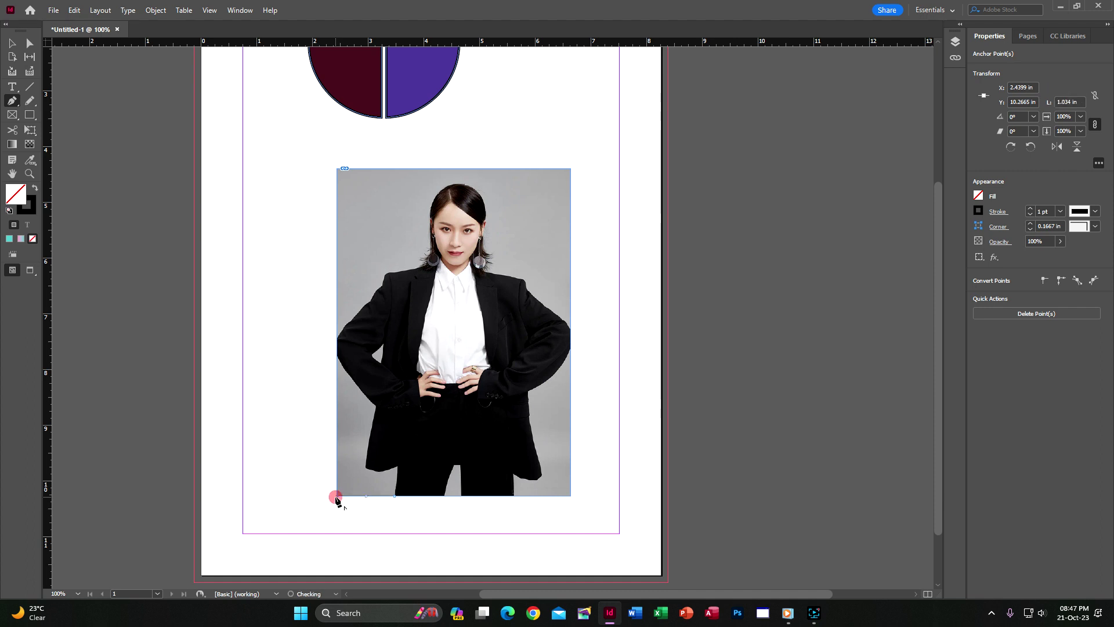
{"action": "left_click", "coordinate": [336, 169]}
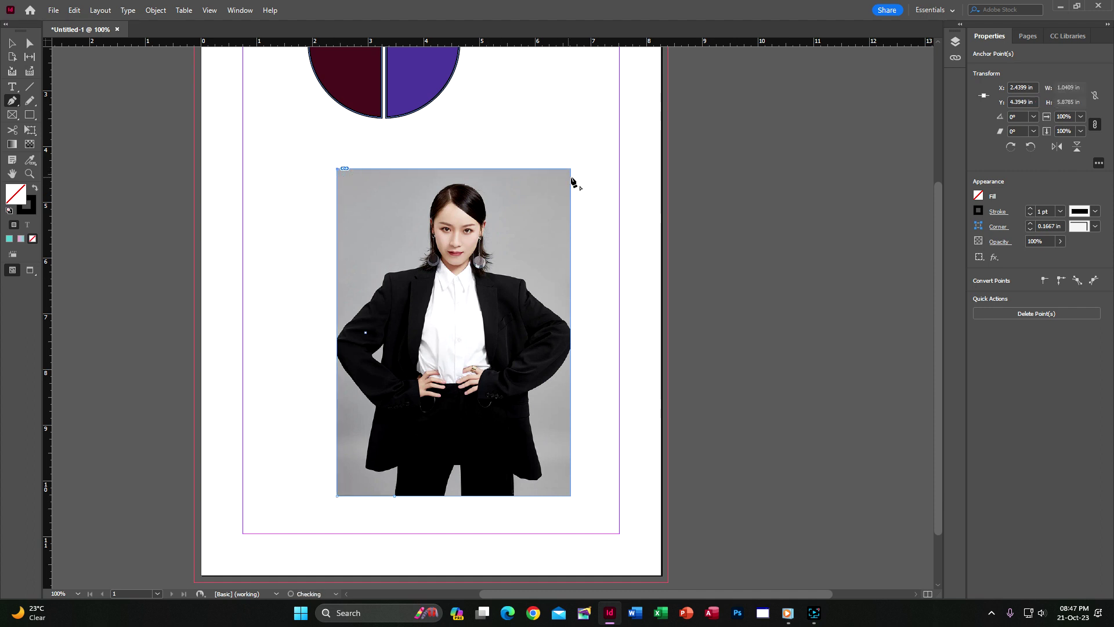
{"action": "left_click", "coordinate": [569, 169]}
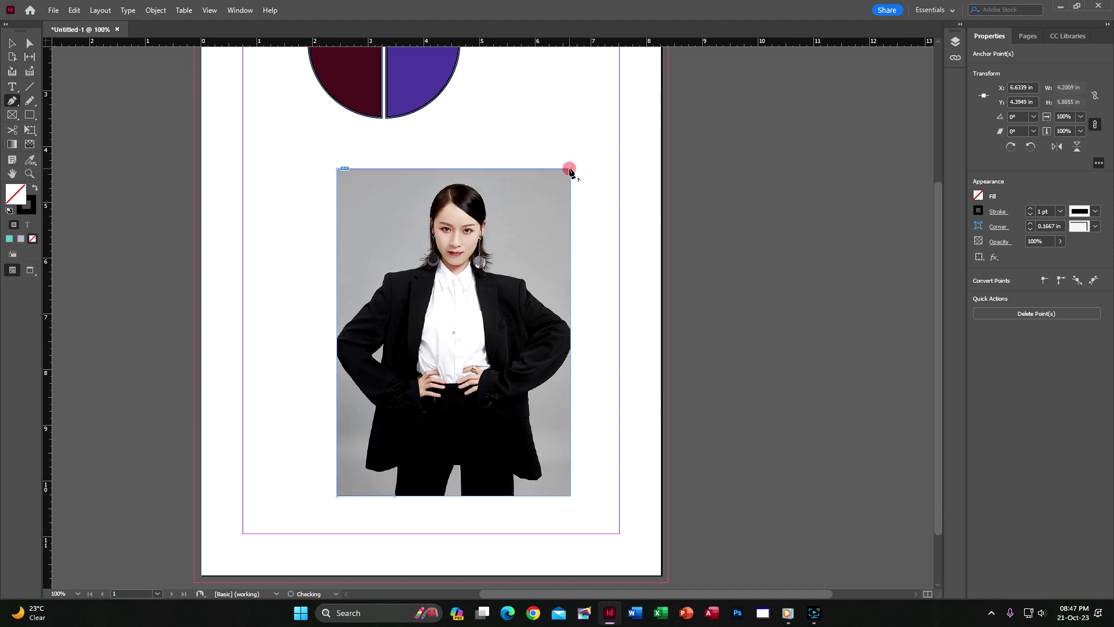
{"action": "left_click", "coordinate": [570, 497]}
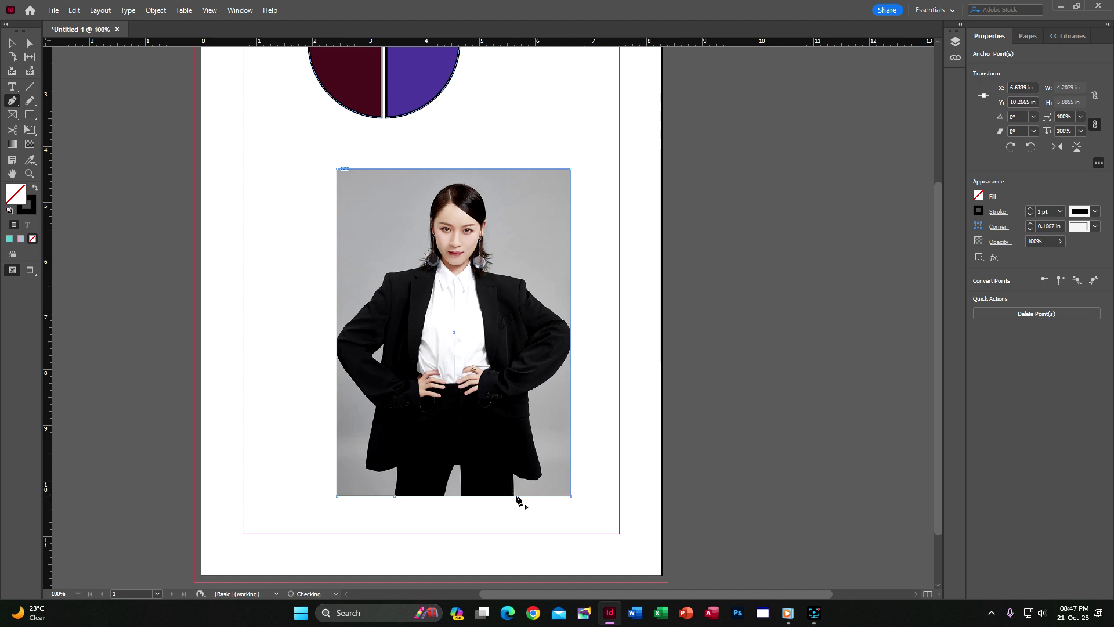
Continue the Pen path along the right trouser leg, the jacket hem and the sleeve up to the right elbow.
{"action": "left_click", "coordinate": [515, 496]}
{"action": "left_click", "coordinate": [513, 477]}
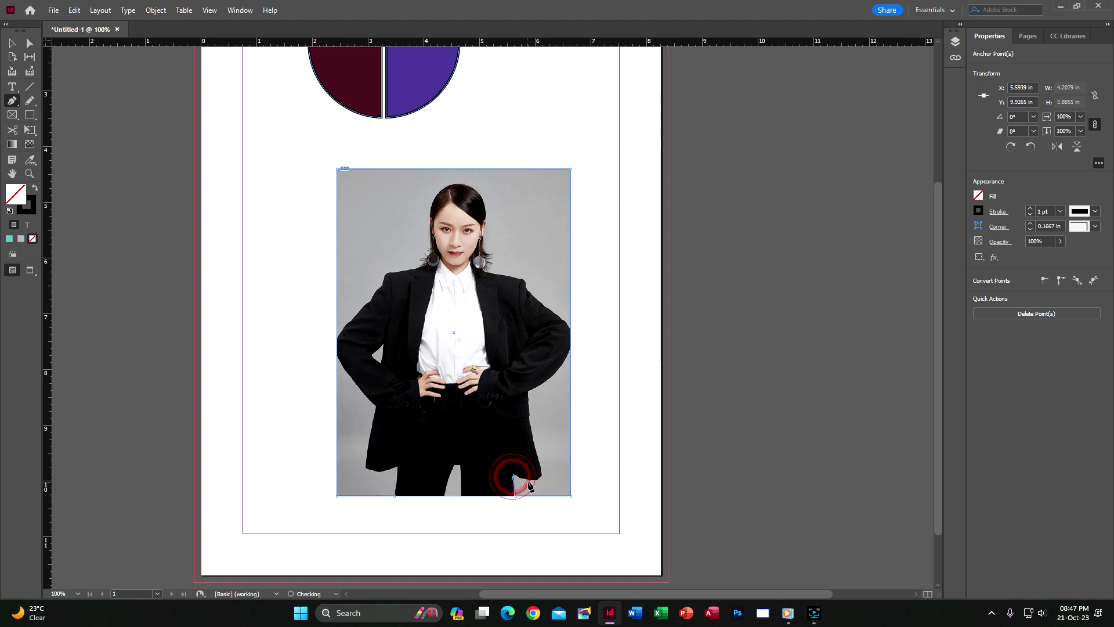
{"action": "left_click", "coordinate": [534, 479]}
{"action": "left_click", "coordinate": [543, 470]}
{"action": "left_click", "coordinate": [536, 449]}
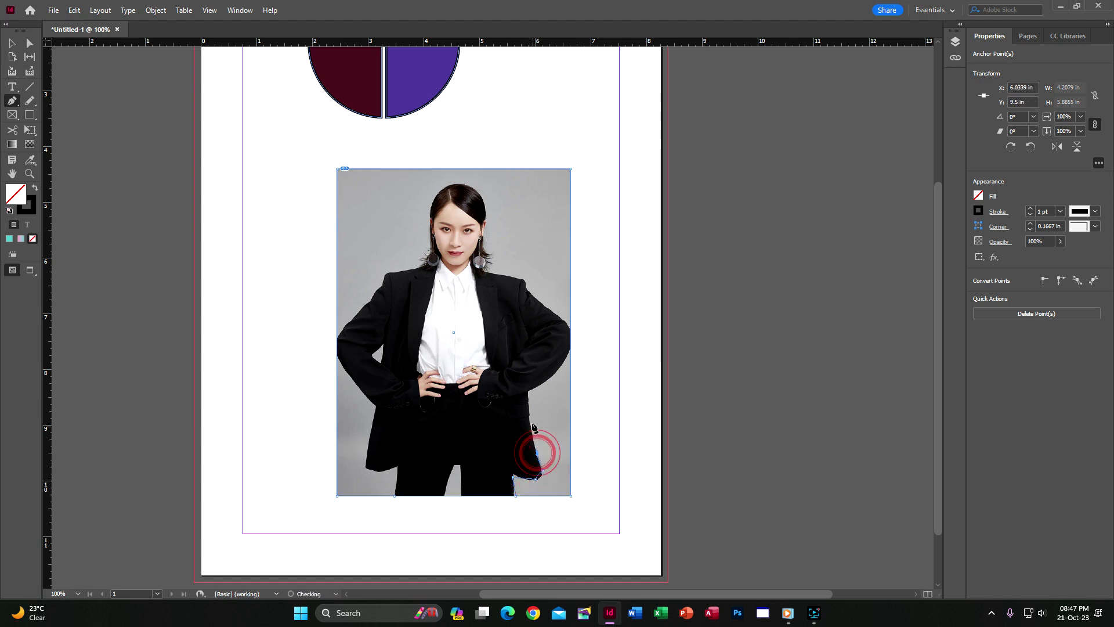
{"action": "left_click", "coordinate": [532, 423]}
{"action": "left_click", "coordinate": [529, 400]}
{"action": "left_click", "coordinate": [550, 378]}
{"action": "left_click", "coordinate": [562, 362]}
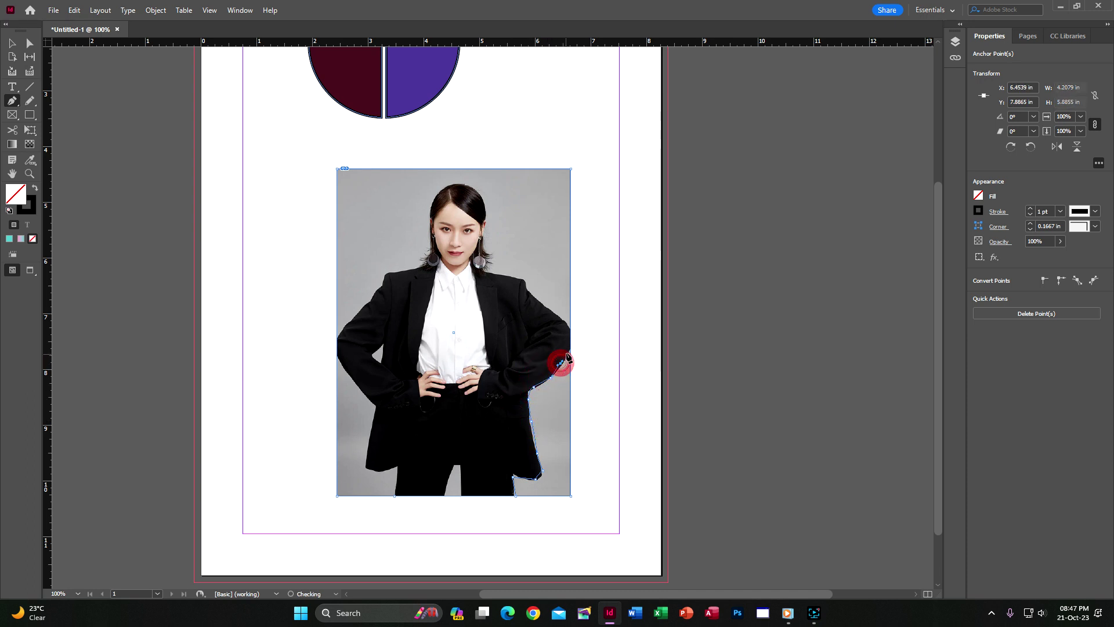
{"action": "left_click", "coordinate": [569, 348]}
{"action": "left_click", "coordinate": [570, 332]}
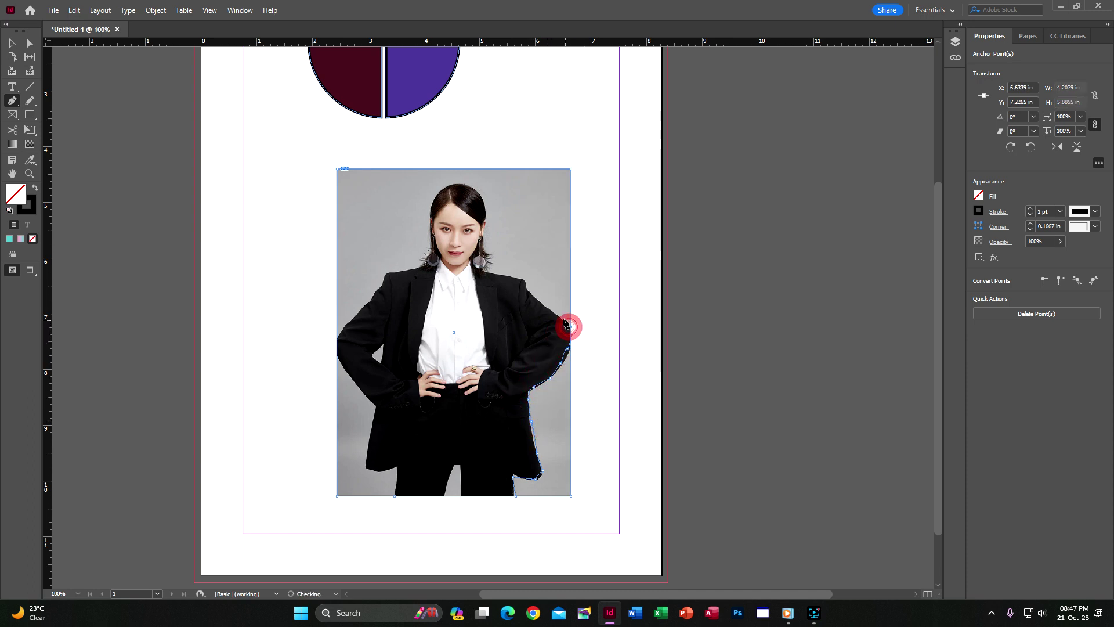
Continue the Pen path from the right elbow up the arm, across the shoulder and over the top of the woman's head.
{"action": "left_click", "coordinate": [562, 317]}
{"action": "left_click", "coordinate": [549, 306]}
{"action": "left_click", "coordinate": [530, 292]}
{"action": "left_click", "coordinate": [524, 281]}
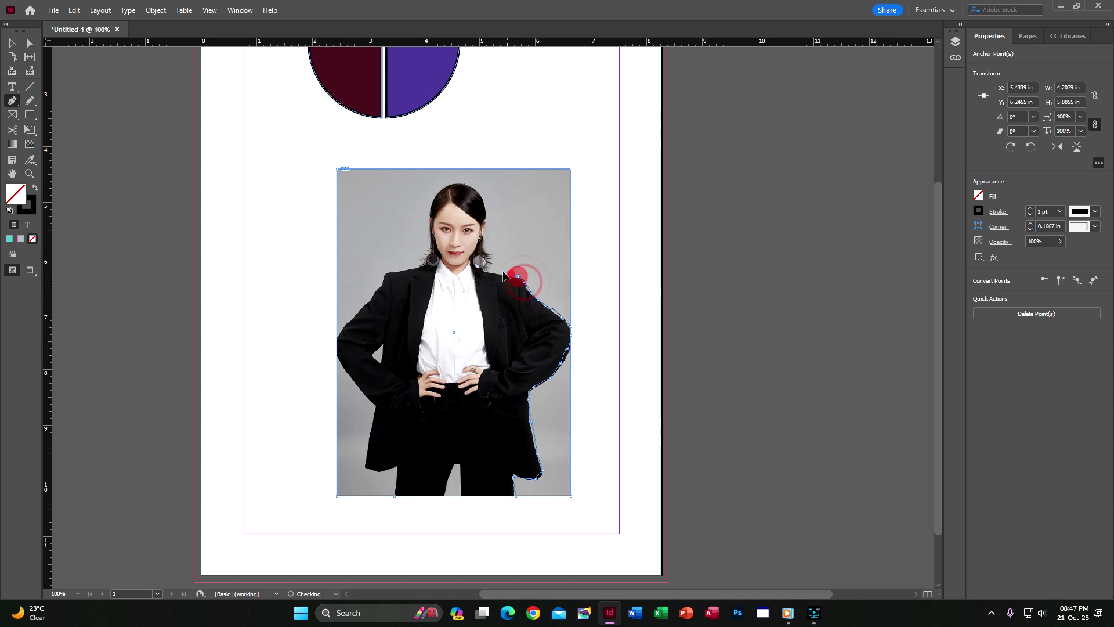
{"action": "left_click_drag", "start_coordinate": [511, 274], "coordinate": [484, 269]}
{"action": "left_click_drag", "start_coordinate": [489, 229], "coordinate": [444, 185]}
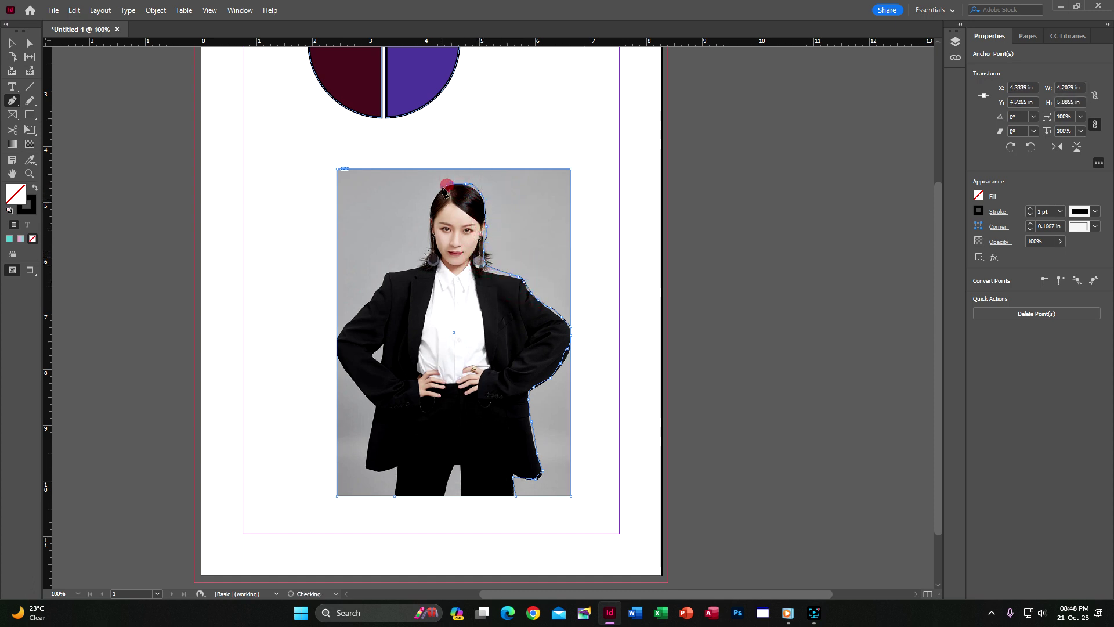
Trace the Pen path down the left side of the head, shoulder, arm and jacket, and close it at its starting point.
{"action": "left_click", "coordinate": [428, 248]}
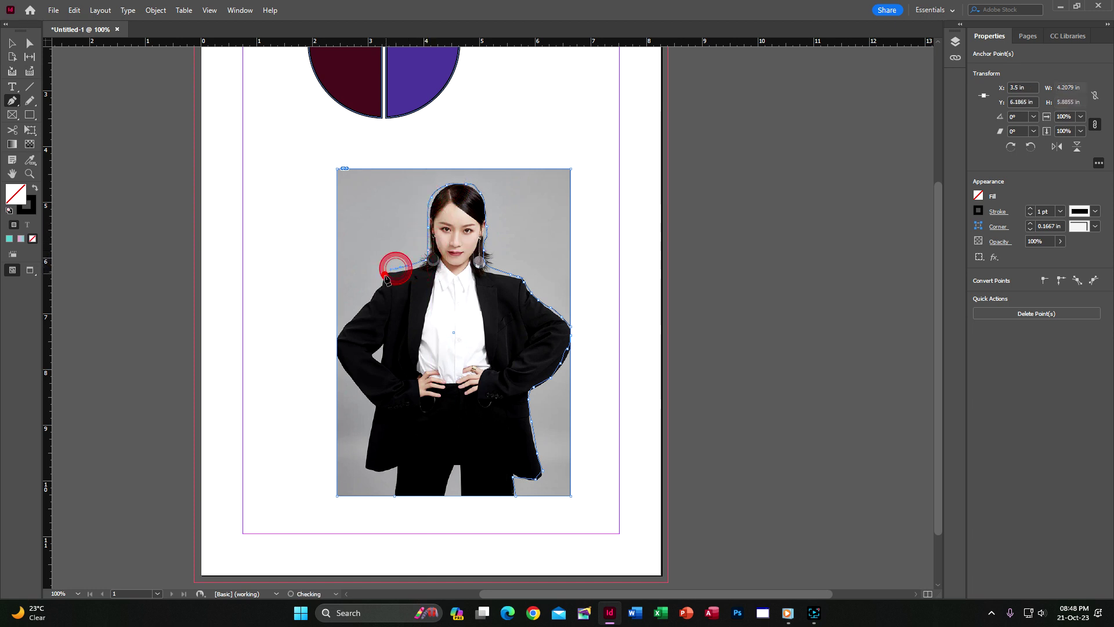
{"action": "left_click", "coordinate": [380, 278]}
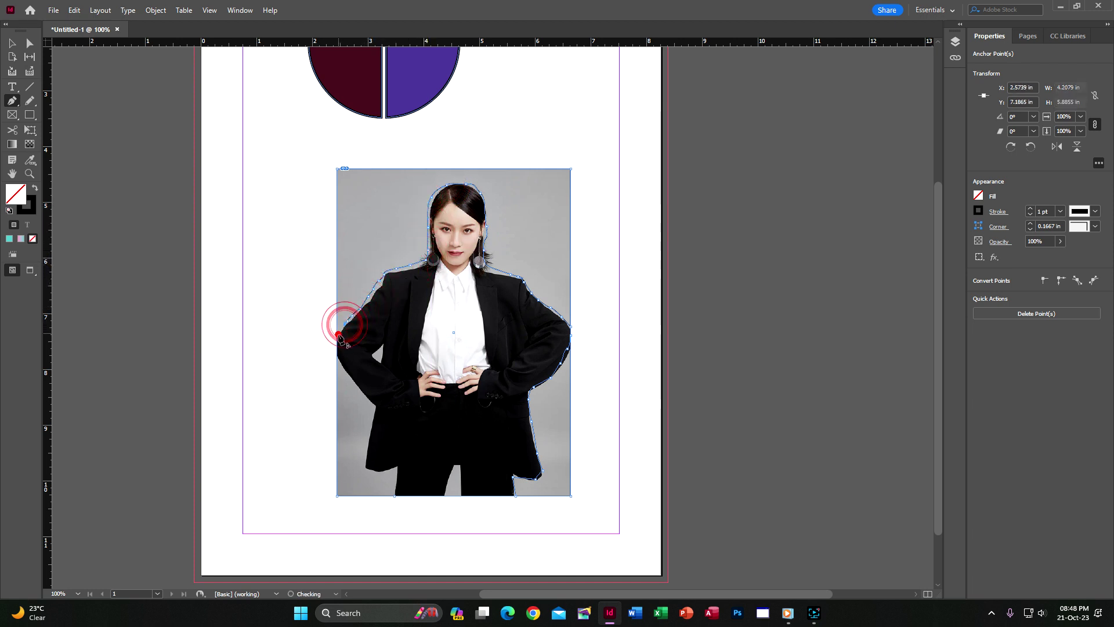
{"action": "left_click", "coordinate": [337, 335]}
{"action": "left_click", "coordinate": [354, 382]}
{"action": "left_click", "coordinate": [375, 407]}
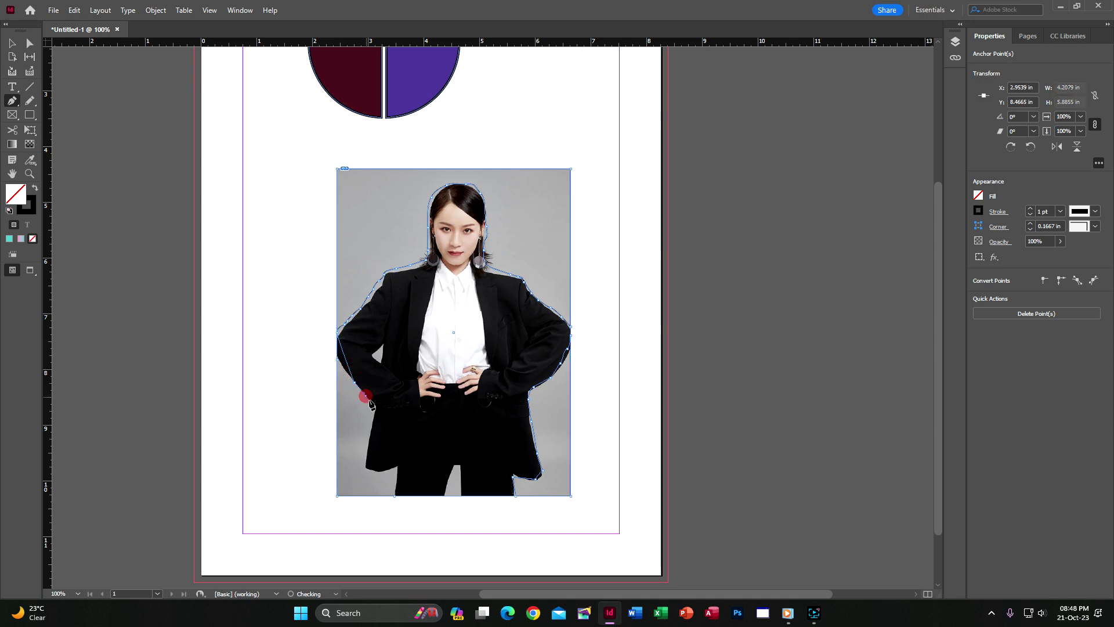
{"action": "left_click", "coordinate": [371, 440]}
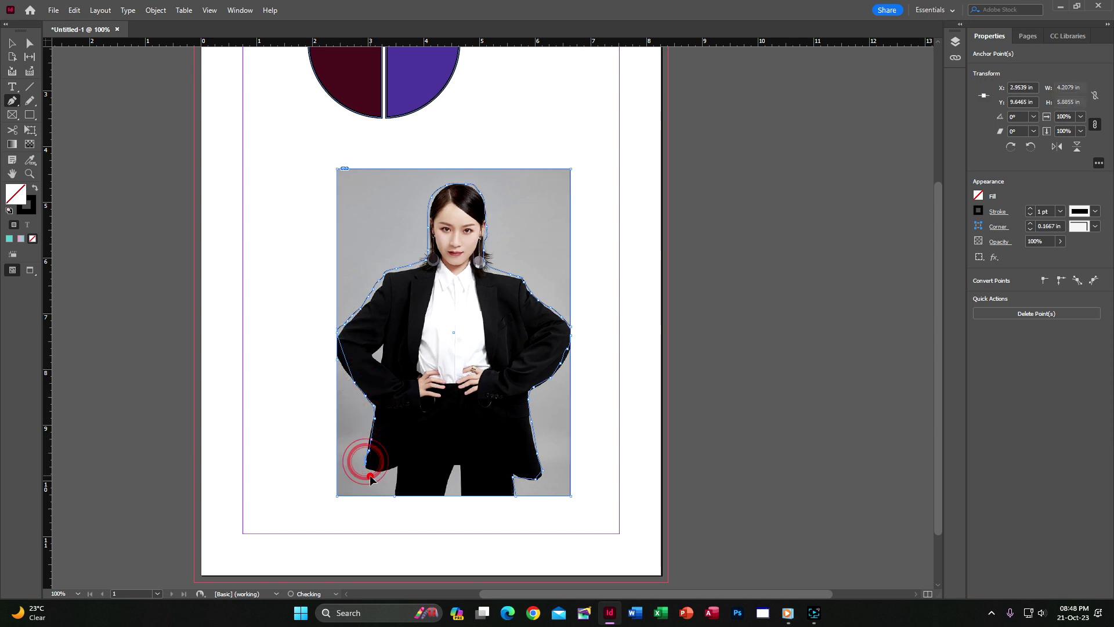
{"action": "left_click", "coordinate": [369, 476]}
{"action": "left_click", "coordinate": [397, 467]}
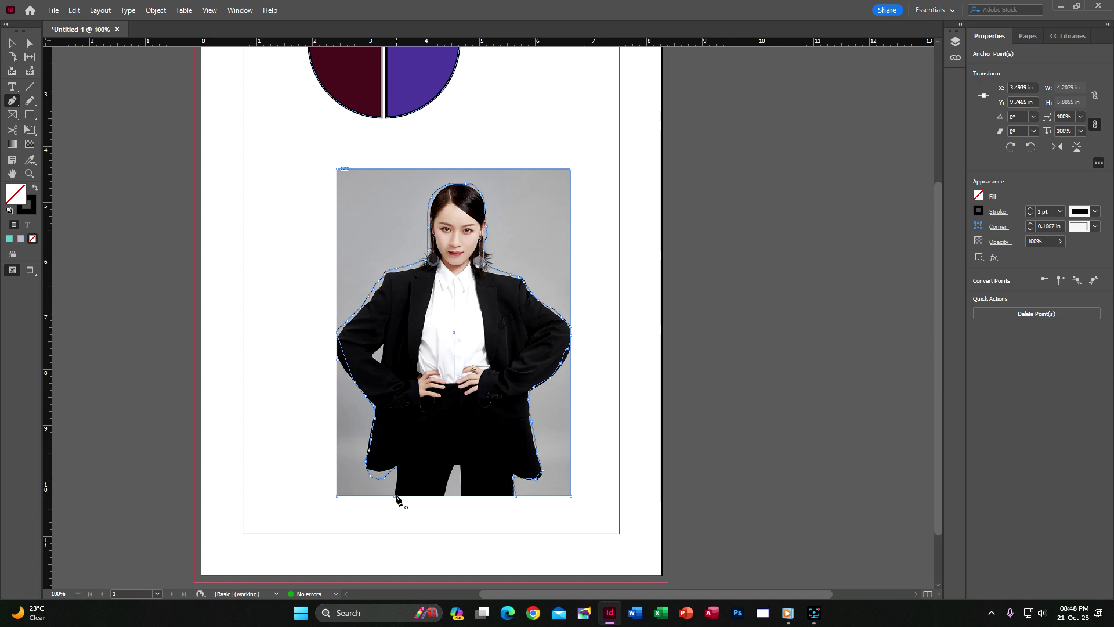
{"action": "left_click", "coordinate": [395, 496]}
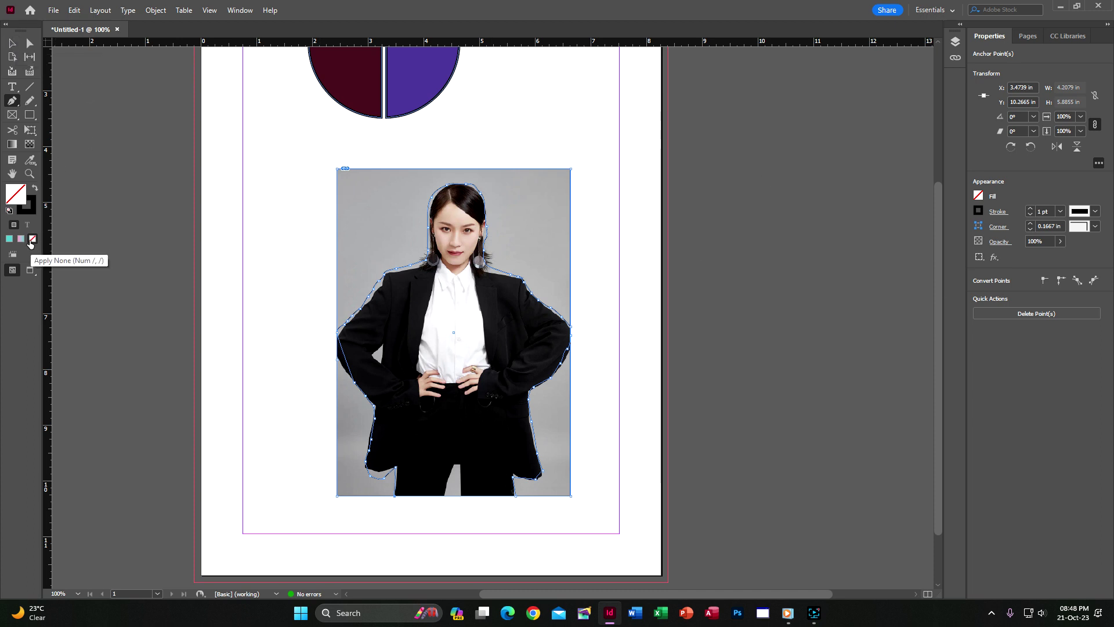
Set the closed path's stroke to None, apply Pathfinder Intersect to the path and the photo, and deselect the result.
{"action": "left_click", "coordinate": [26, 206]}
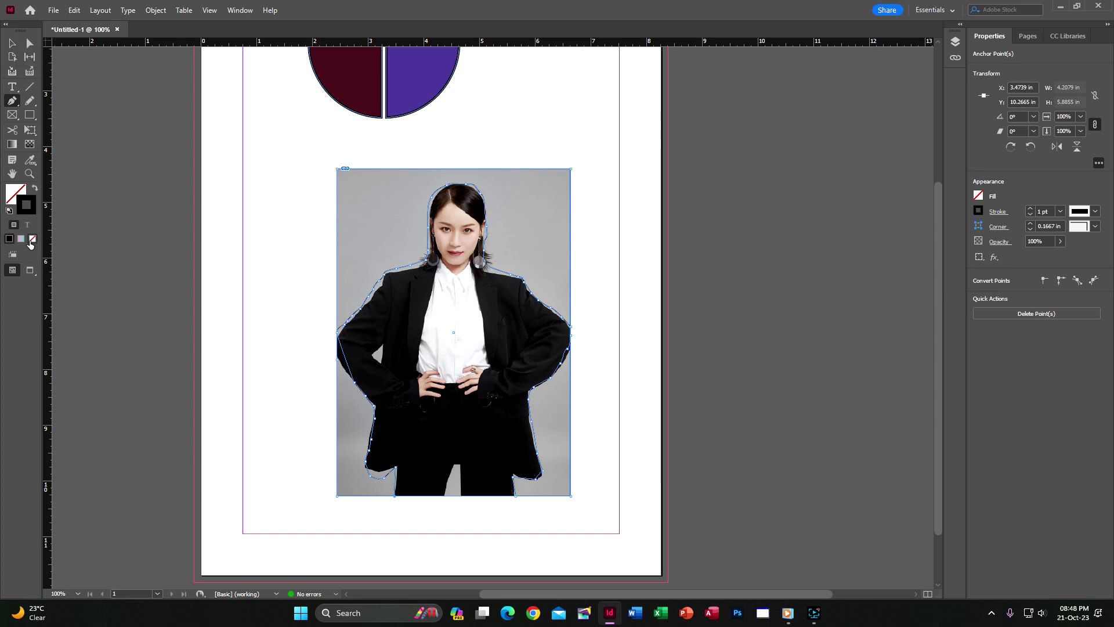
{"action": "left_click", "coordinate": [33, 238]}
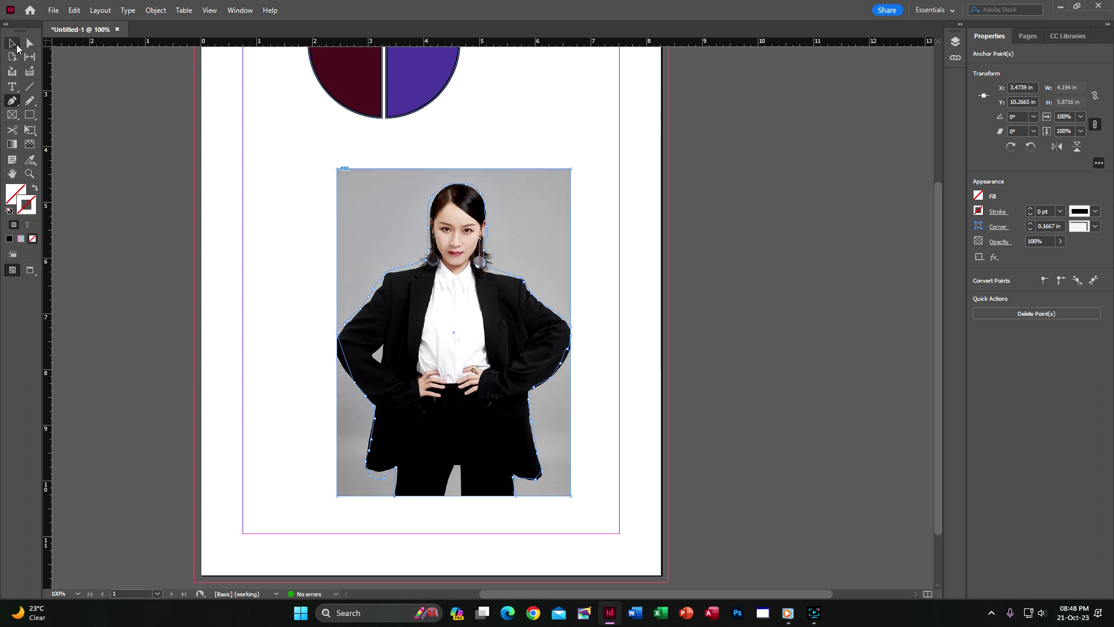
{"action": "left_click", "coordinate": [12, 43]}
{"action": "left_click_drag", "start_coordinate": [279, 141], "coordinate": [631, 548]}
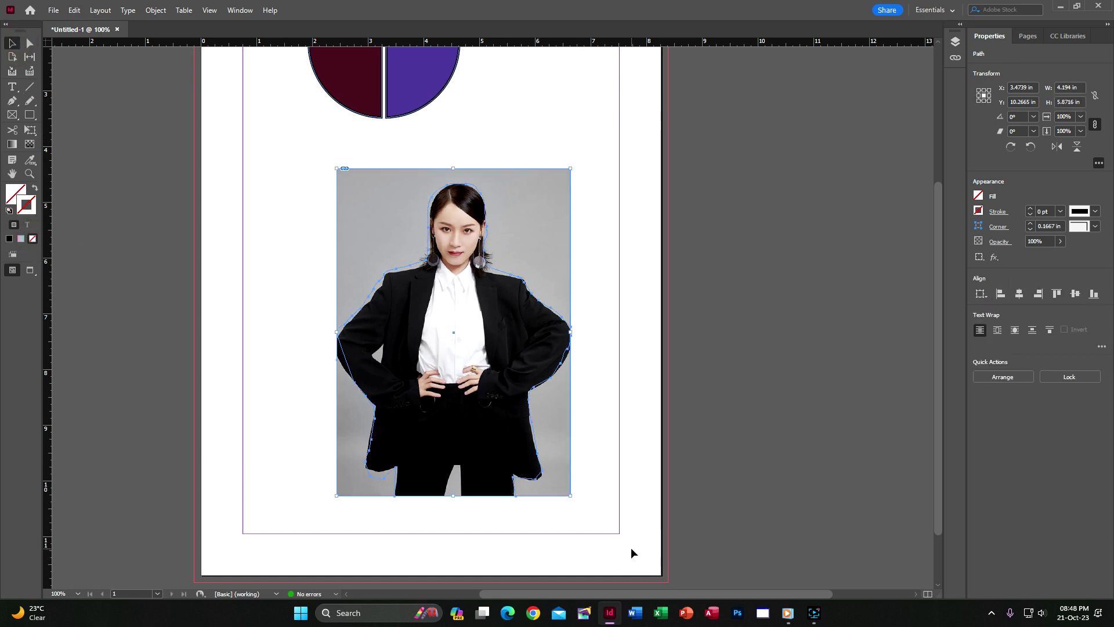
{"action": "left_click", "coordinate": [156, 10]}
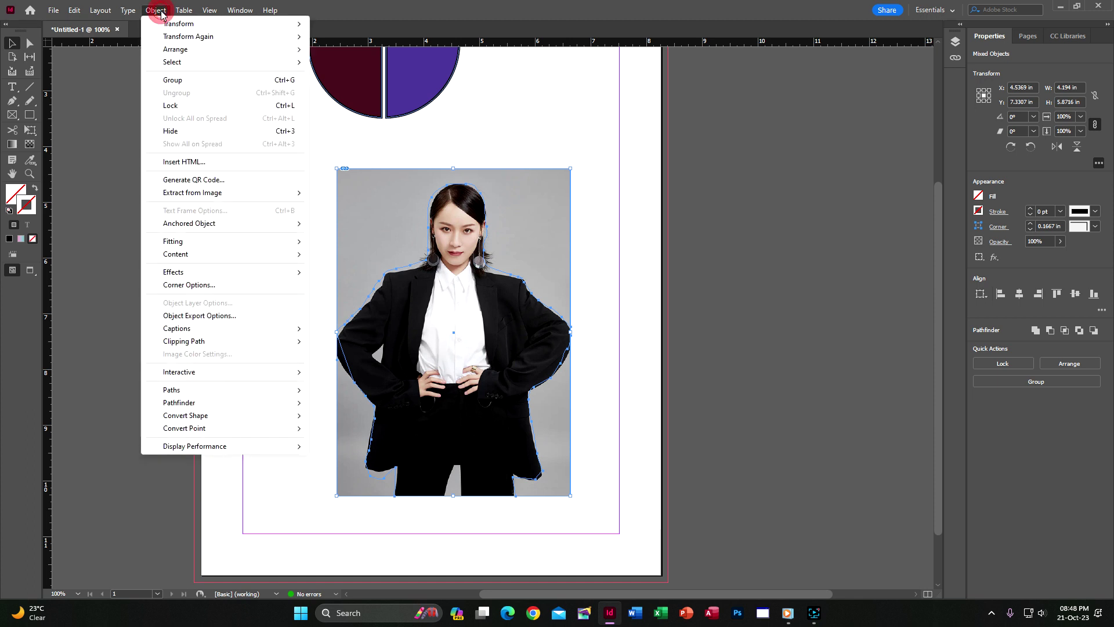
{"action": "mouse_move", "coordinate": [181, 404]}
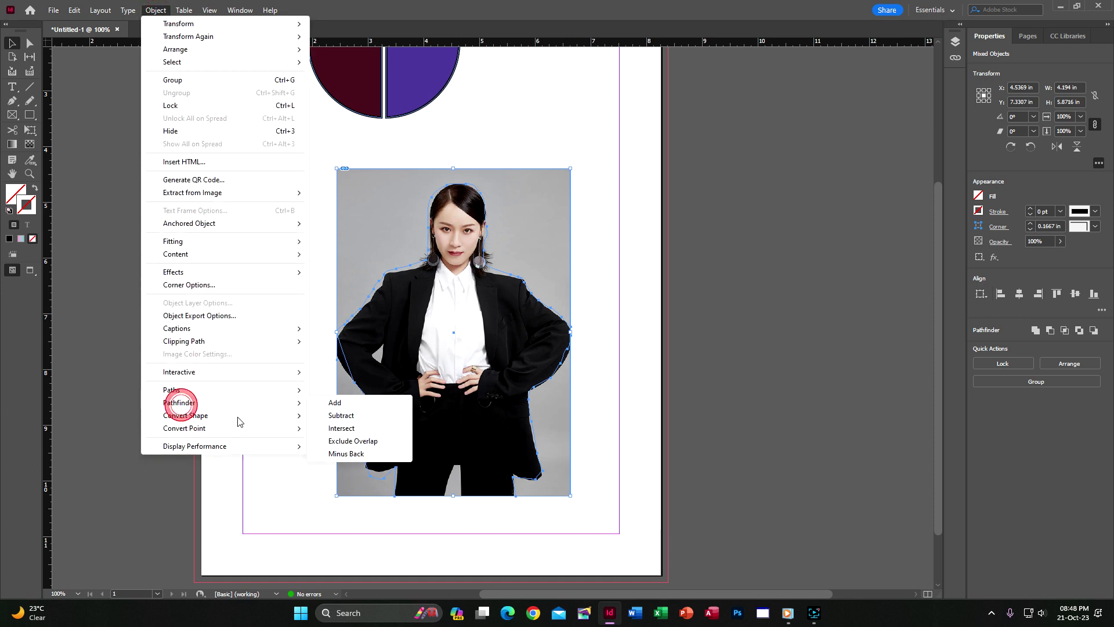
{"action": "left_click", "coordinate": [333, 427]}
{"action": "left_click", "coordinate": [686, 301]}
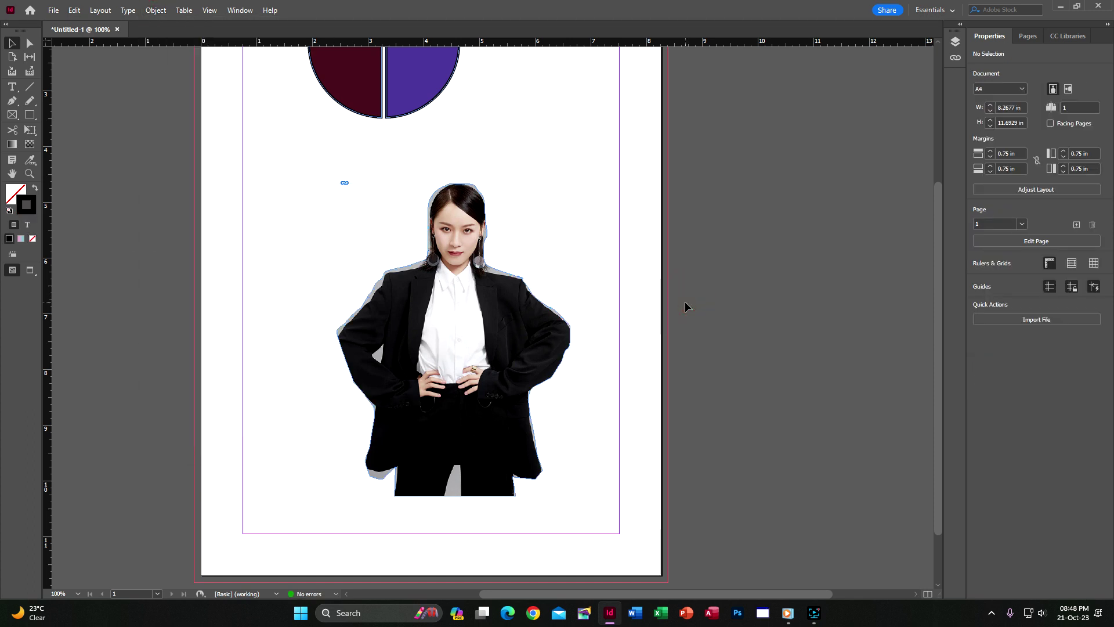
Move the cut-out figure slightly to the left and delete it from the page.
{"action": "mouse_move", "coordinate": [459, 281]}
{"action": "left_mouse_down"}
{"action": "mouse_move", "coordinate": [466, 233]}
{"action": "mouse_move", "coordinate": [436, 280]}
{"action": "left_mouse_up"}
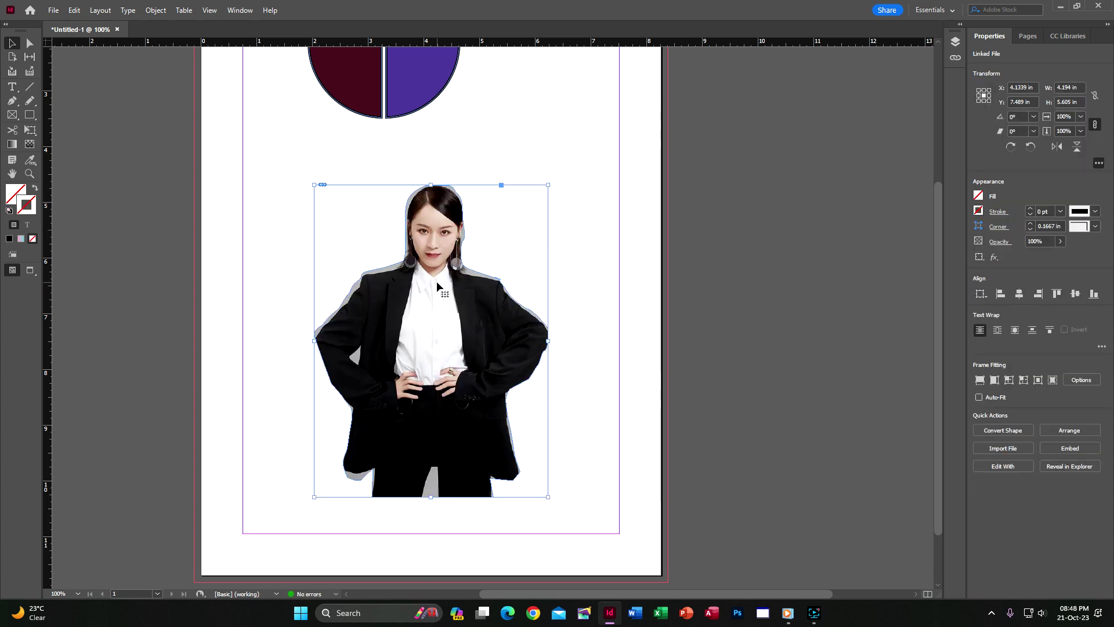
{"action": "key", "text": "Delete"}
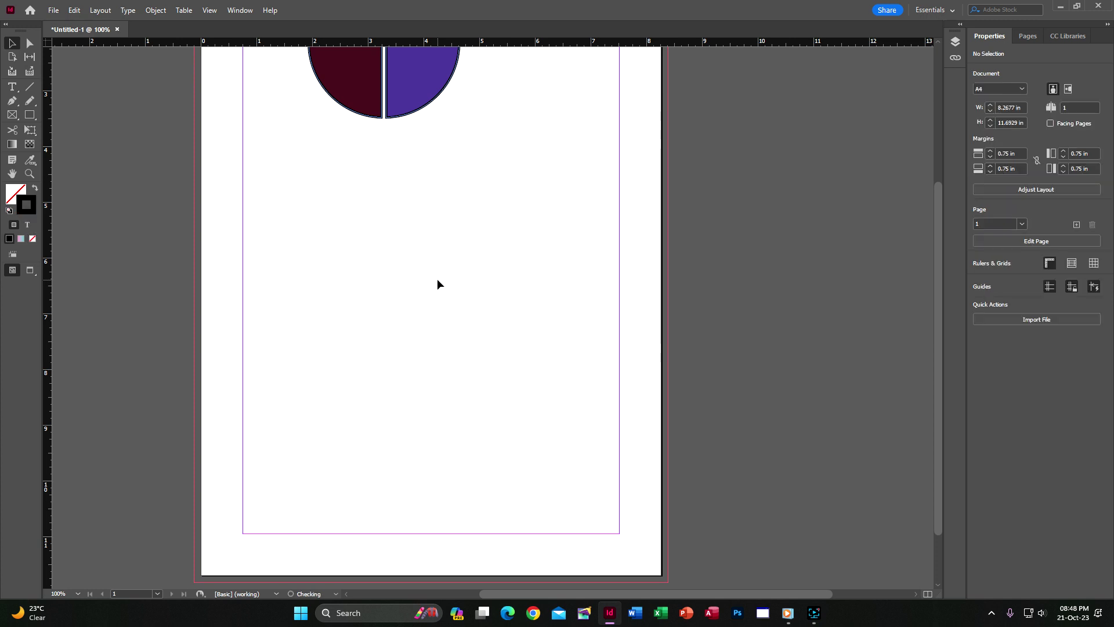
Place the Untitled-2 JPG on the page below the quartered circle and enlarge it proportionally to about 4.07 × 5.70 in.
{"action": "key", "text": "ctrl+d"}
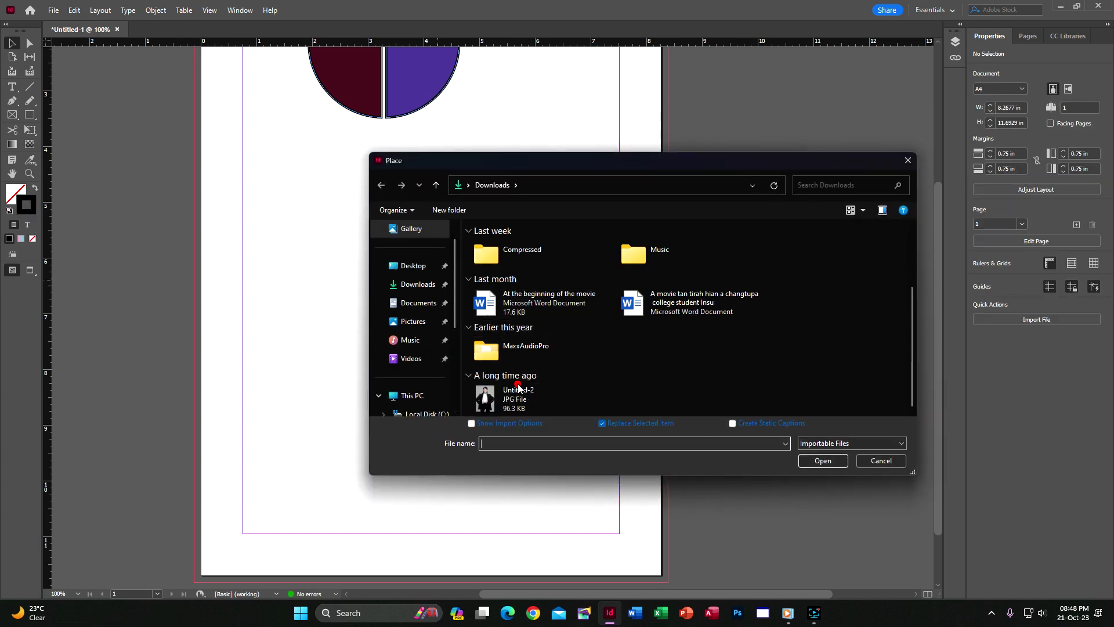
{"action": "left_click", "coordinate": [517, 390]}
{"action": "left_click", "coordinate": [839, 462]}
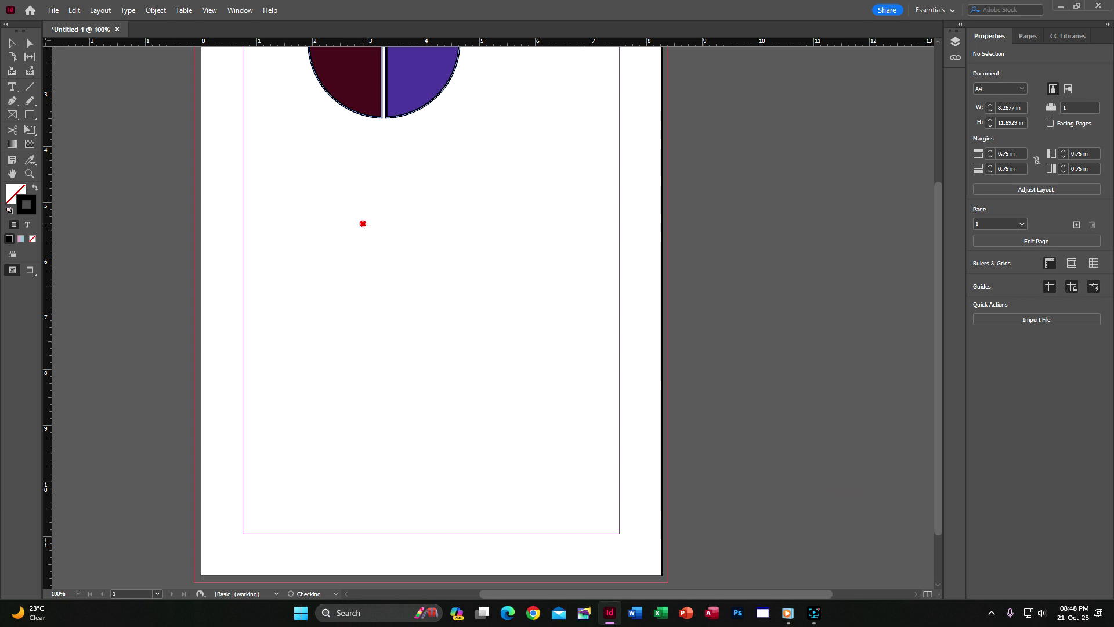
{"action": "left_click", "coordinate": [362, 224]}
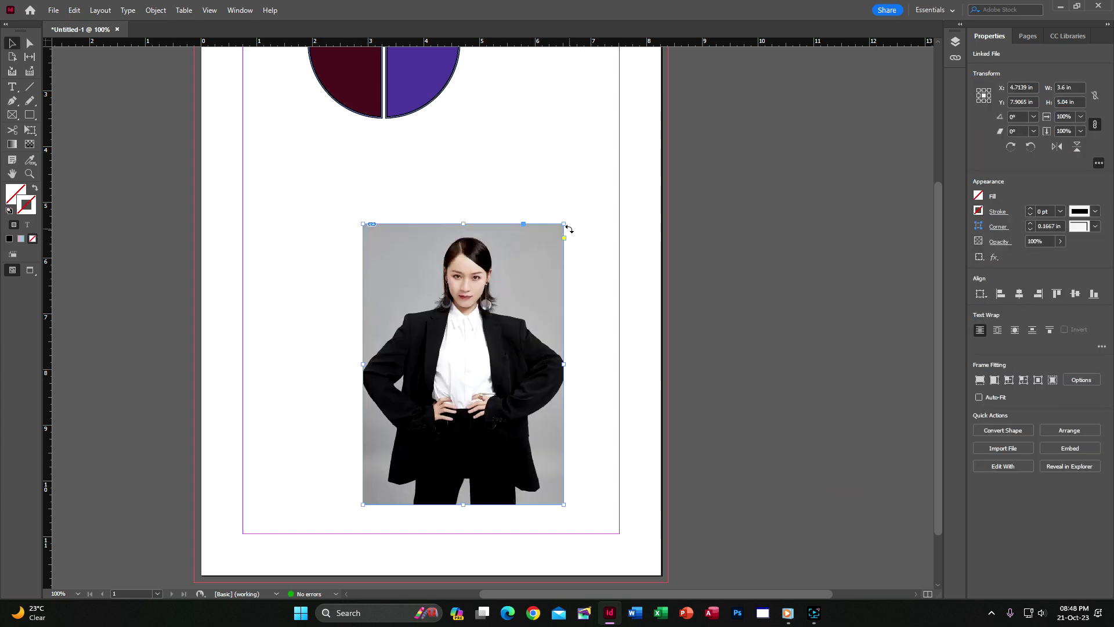
{"action": "left_click_drag", "start_coordinate": [563, 223], "coordinate": [583, 188]}
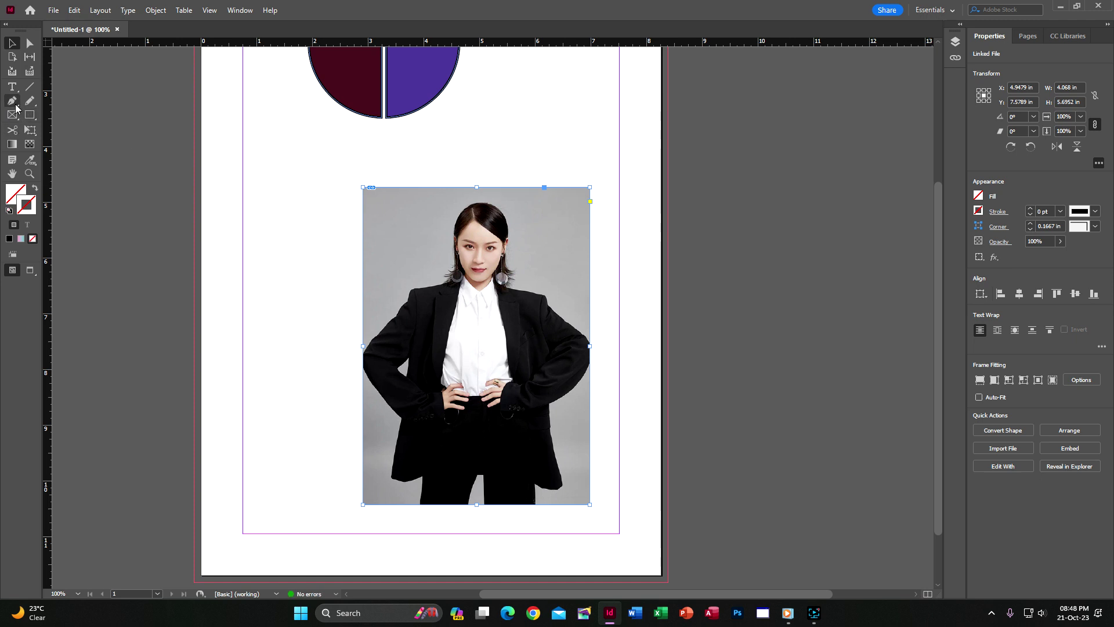
With nothing selected, start a Pen path beside the woman's left-hand cheek and trace it over her head to the hair on the right.
{"action": "left_click", "coordinate": [13, 104]}
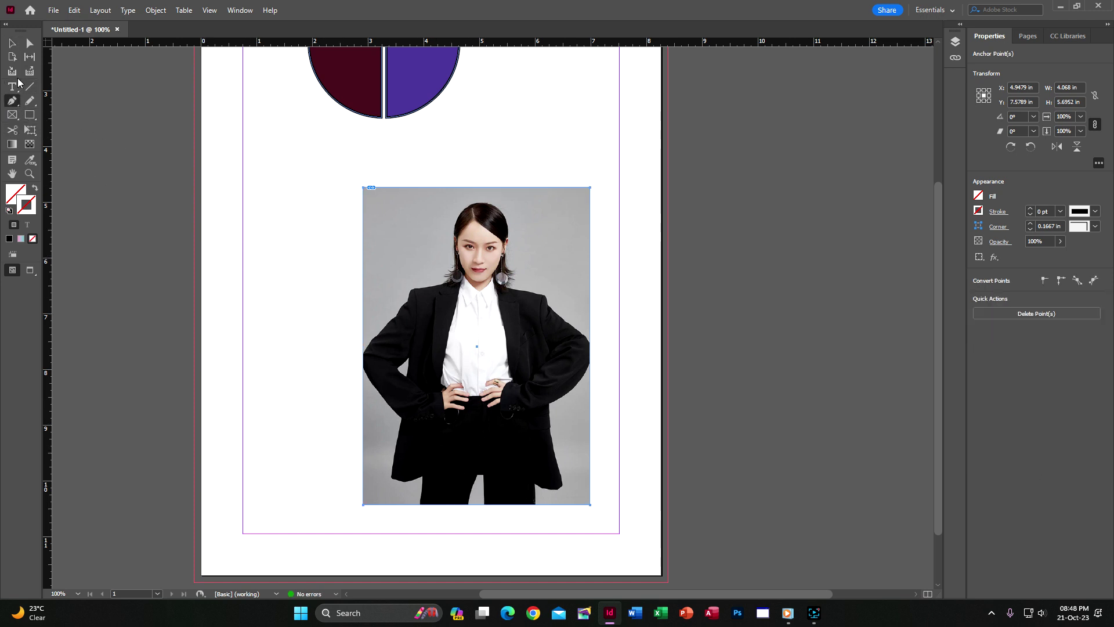
{"action": "key", "text": "v"}
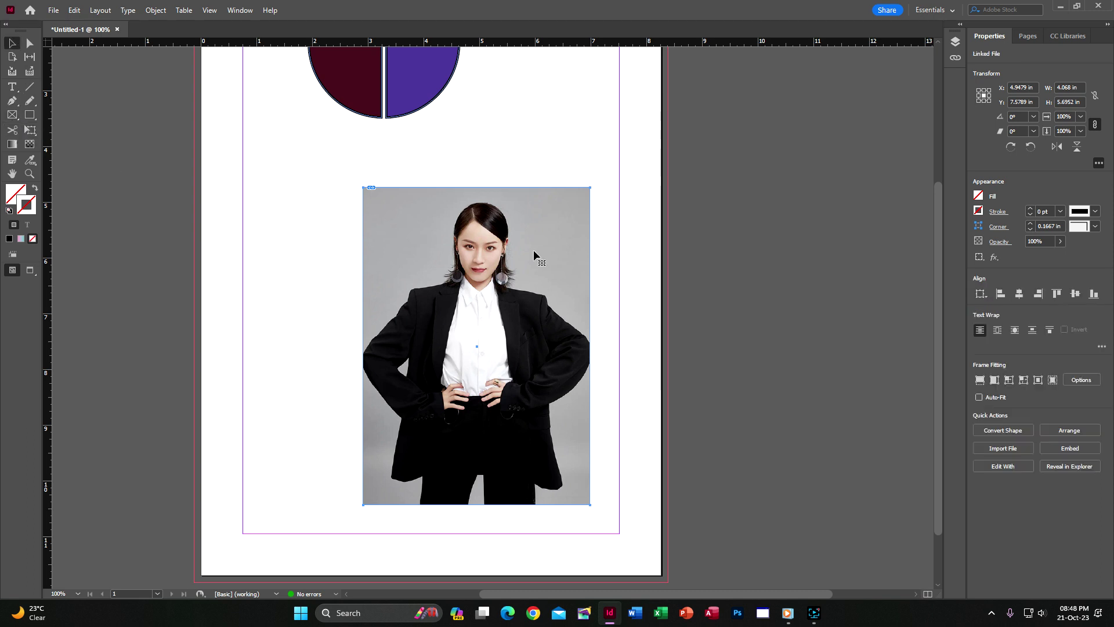
{"action": "left_click", "coordinate": [531, 158]}
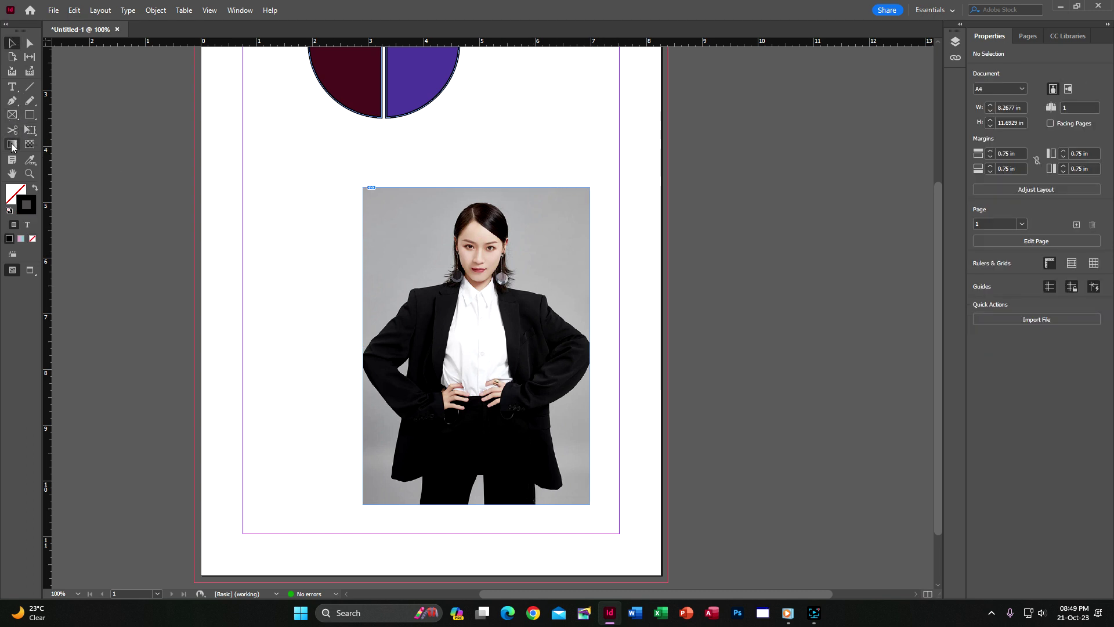
{"action": "key", "text": "p"}
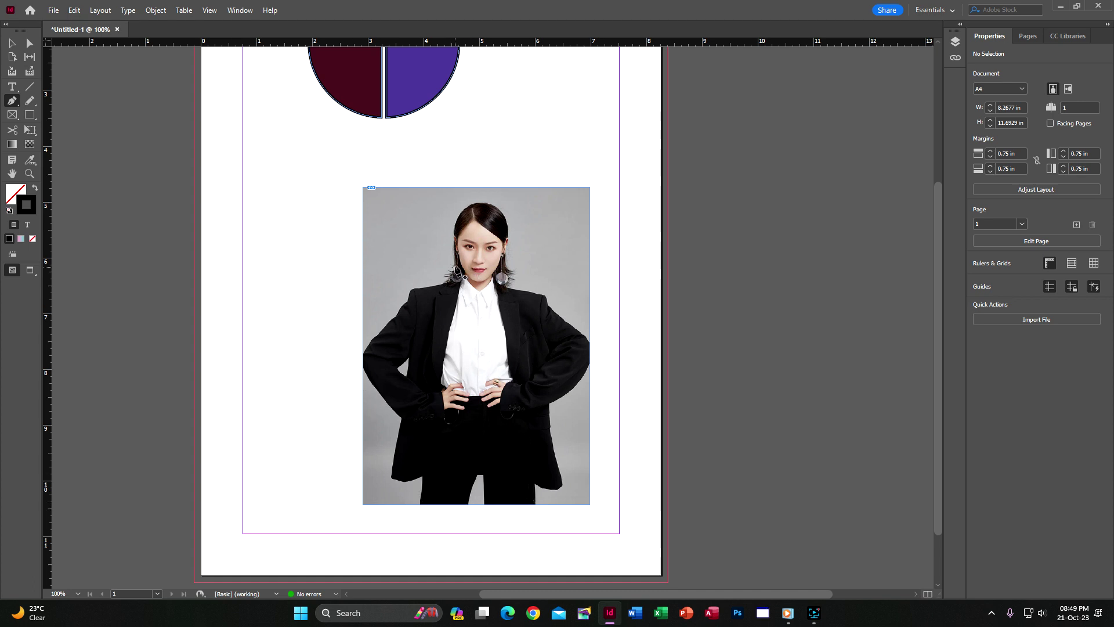
{"action": "left_click", "coordinate": [457, 265]}
{"action": "left_click", "coordinate": [454, 238]}
{"action": "left_click", "coordinate": [463, 210]}
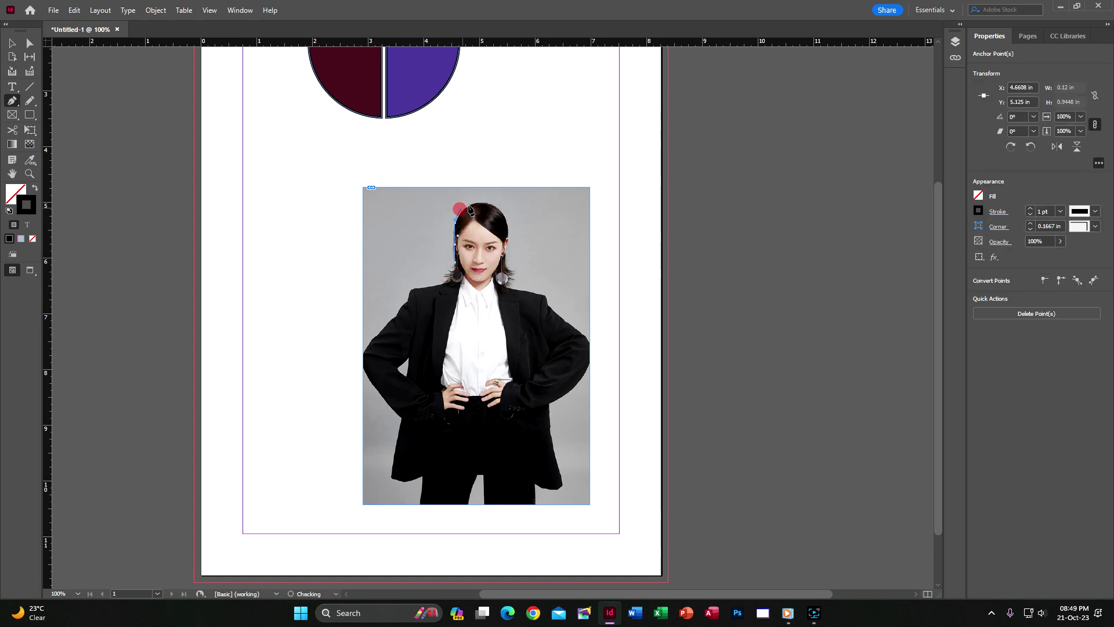
{"action": "left_click", "coordinate": [474, 202]}
{"action": "left_click", "coordinate": [497, 203]}
{"action": "left_click", "coordinate": [508, 218]}
{"action": "left_click", "coordinate": [509, 247]}
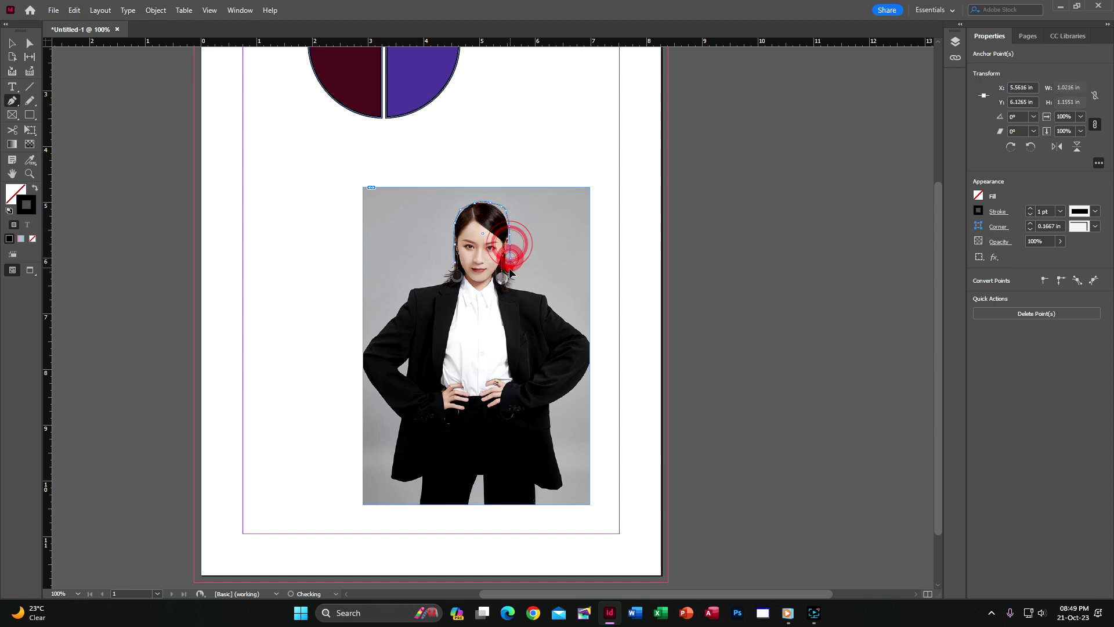
{"action": "left_click", "coordinate": [509, 271]}
Continue the Pen path across the right shoulder, down the arm, around the elbow and in along the forearm.
{"action": "left_click", "coordinate": [535, 293]}
{"action": "left_click", "coordinate": [546, 297]}
{"action": "left_click", "coordinate": [559, 310]}
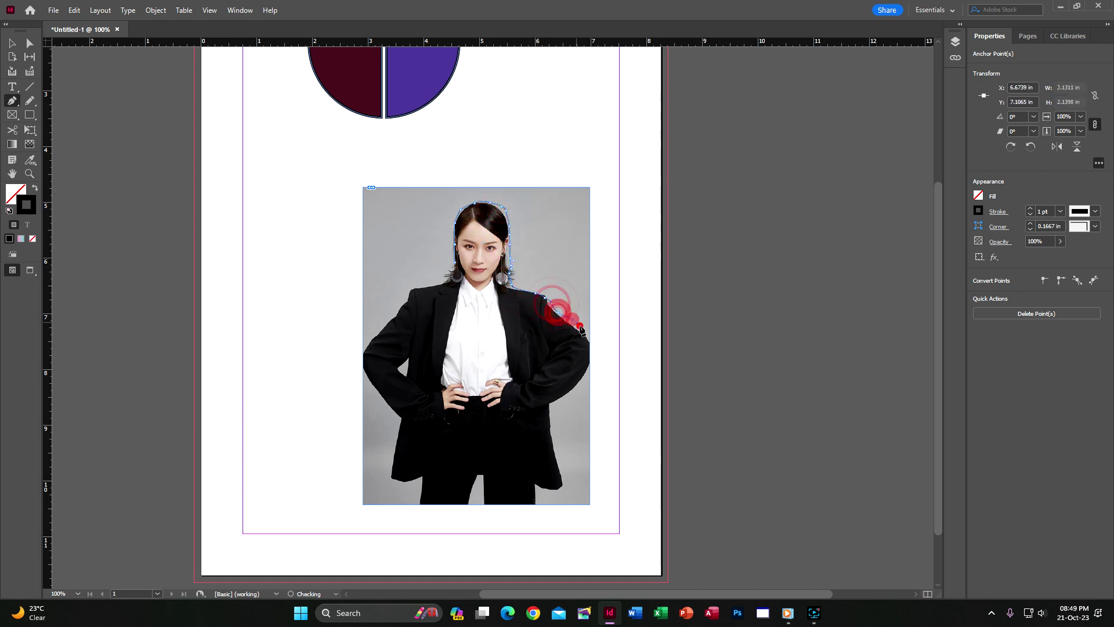
{"action": "left_click", "coordinate": [578, 321]}
{"action": "left_click", "coordinate": [587, 334]}
{"action": "left_click", "coordinate": [592, 357]}
{"action": "left_click", "coordinate": [581, 378]}
{"action": "left_click", "coordinate": [565, 396]}
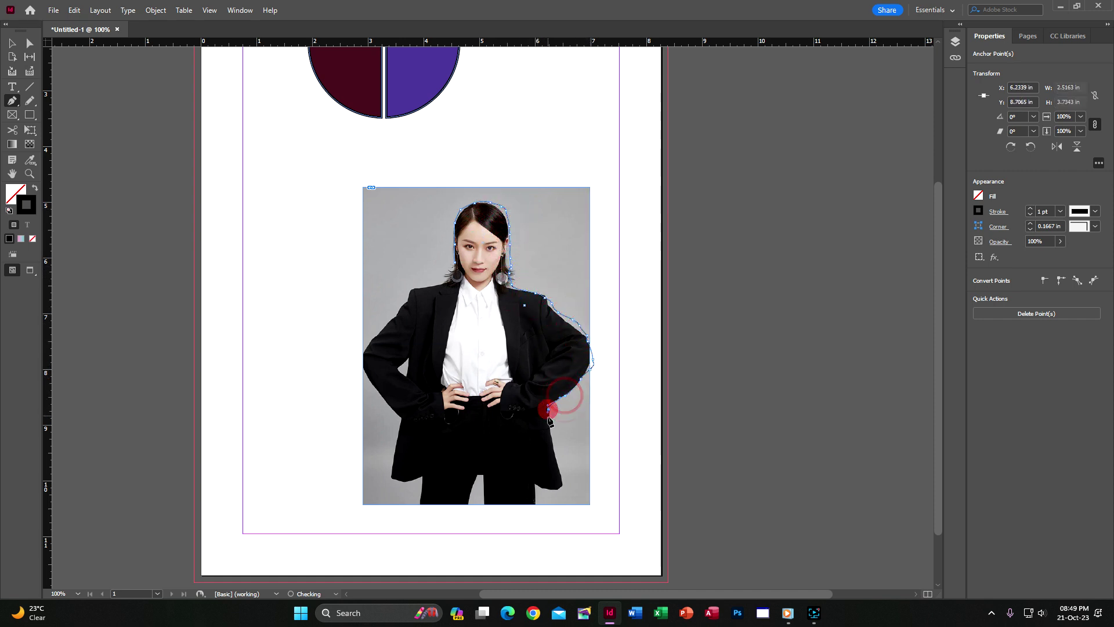
Trace the Pen path down the jacket's right side, around its hem and along the bottom of the right trouser leg.
{"action": "left_click", "coordinate": [548, 418]}
{"action": "left_click", "coordinate": [555, 442]}
{"action": "left_click", "coordinate": [559, 464]}
{"action": "left_click", "coordinate": [563, 483]}
{"action": "left_click", "coordinate": [557, 489]}
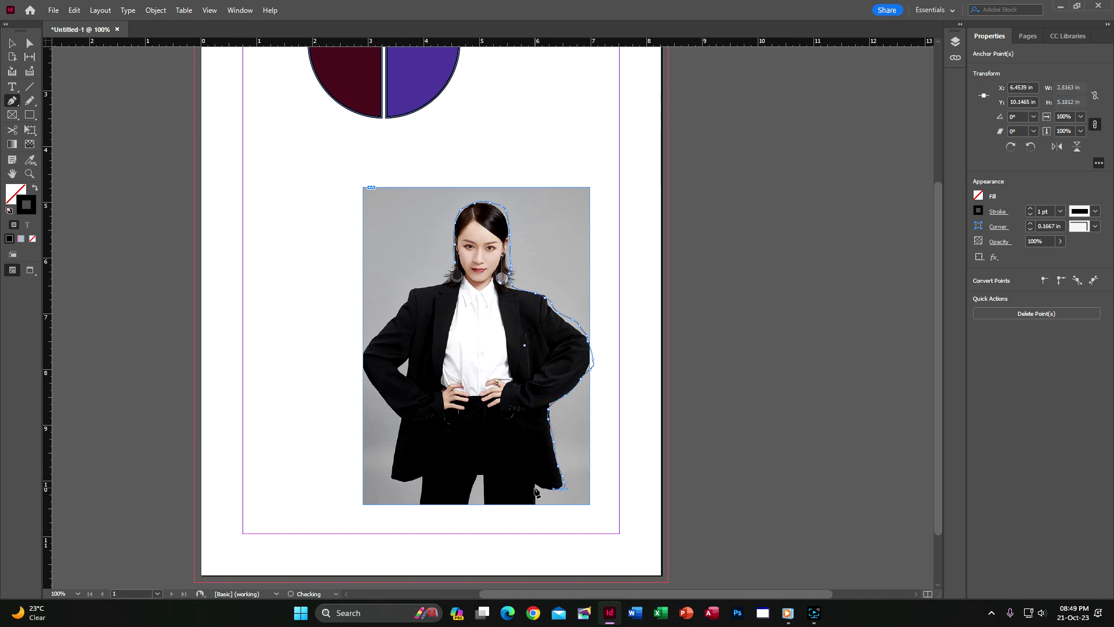
{"action": "left_click", "coordinate": [531, 488]}
{"action": "left_click", "coordinate": [533, 500]}
{"action": "left_click", "coordinate": [485, 505]}
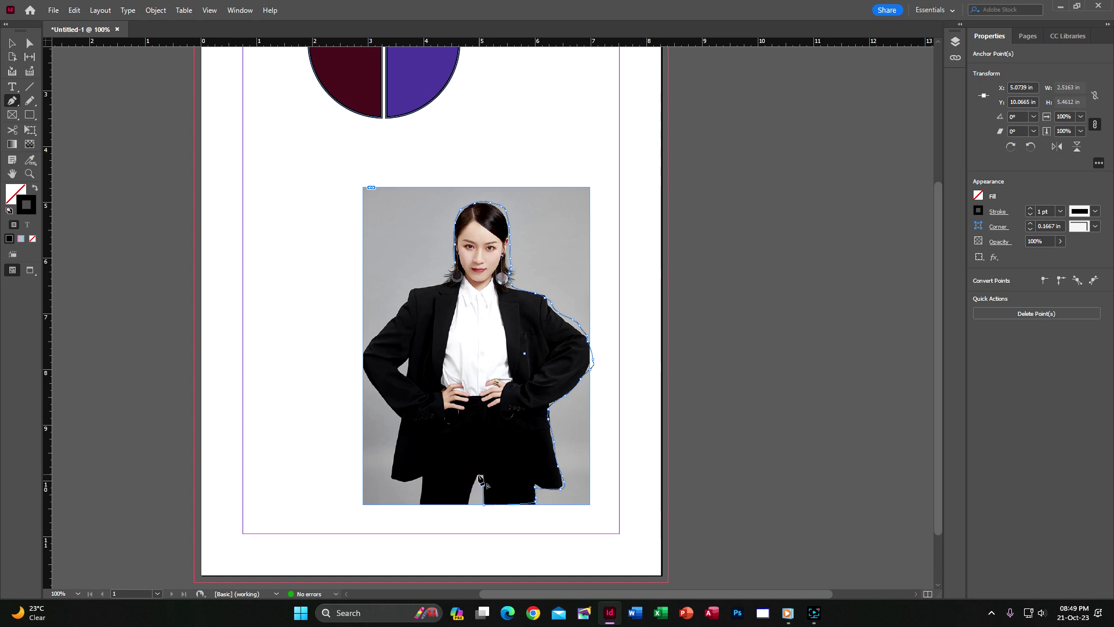
Trace the Pen path around the gap between the legs, the left trouser leg and jacket hem, then up to the left elbow.
{"action": "left_click", "coordinate": [479, 477]}
{"action": "left_click", "coordinate": [469, 498]}
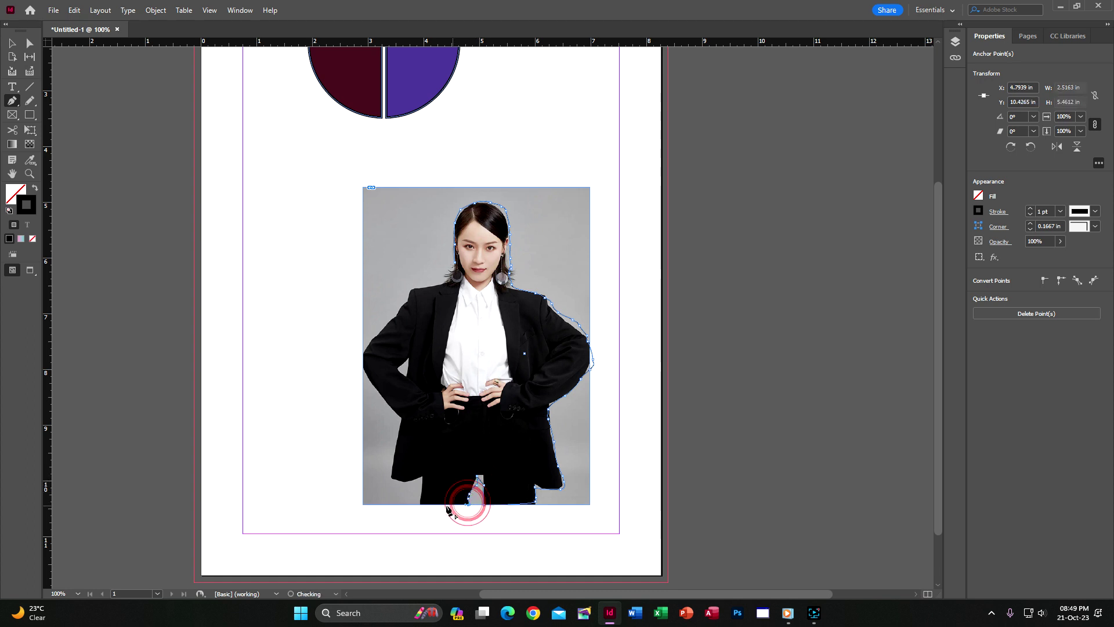
{"action": "left_click", "coordinate": [445, 505]}
{"action": "left_click", "coordinate": [418, 504]}
{"action": "left_click", "coordinate": [421, 477]}
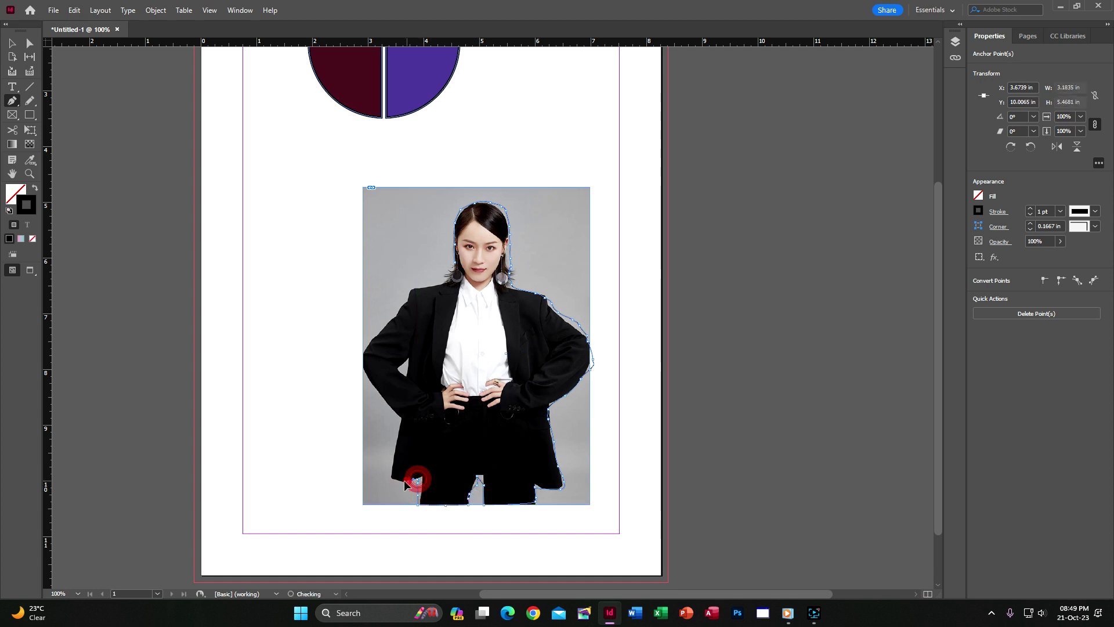
{"action": "left_click", "coordinate": [397, 483]}
{"action": "left_click", "coordinate": [391, 461]}
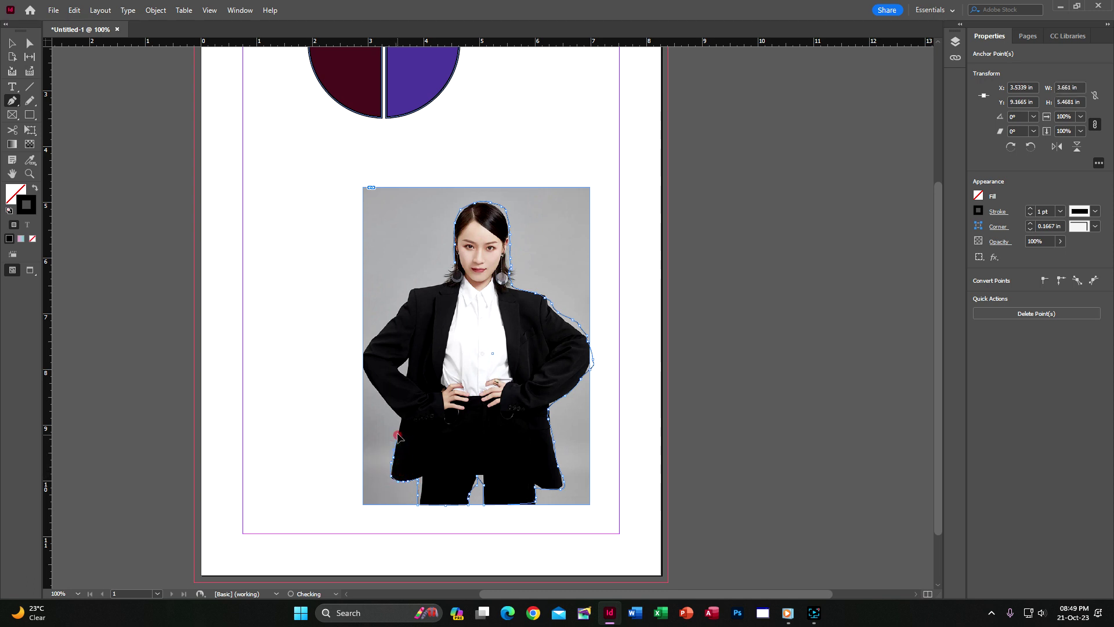
{"action": "left_click", "coordinate": [399, 424]}
{"action": "left_click", "coordinate": [387, 407]}
{"action": "left_click", "coordinate": [364, 374]}
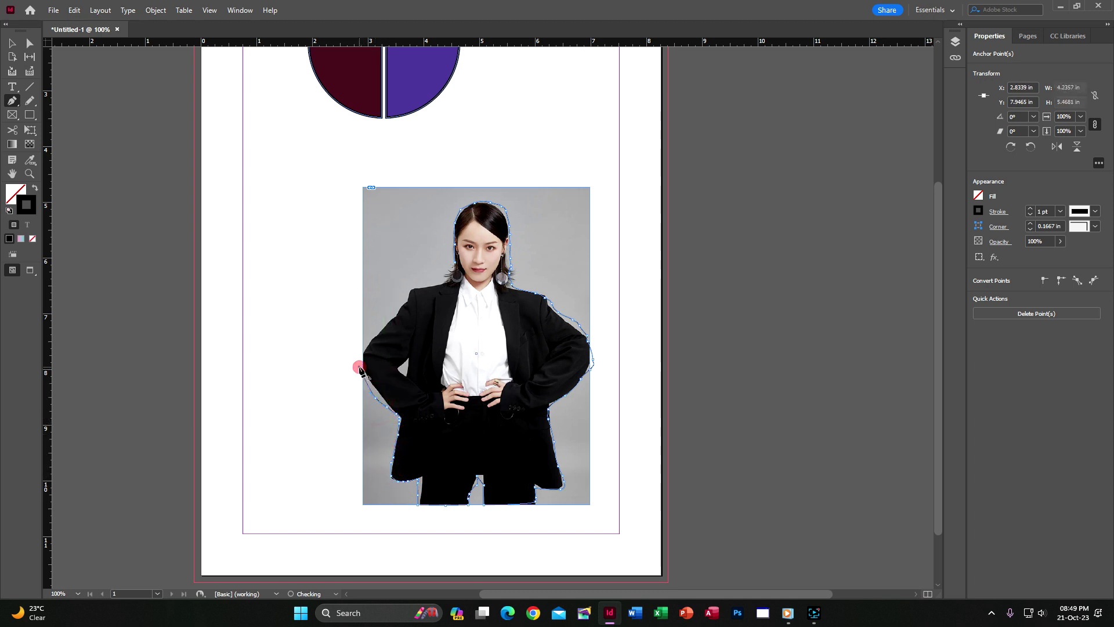
Continue the Pen path up the left arm and shoulder, close it at its starting point, and set its stroke to None.
{"action": "left_click", "coordinate": [359, 353]}
{"action": "left_click", "coordinate": [378, 325]}
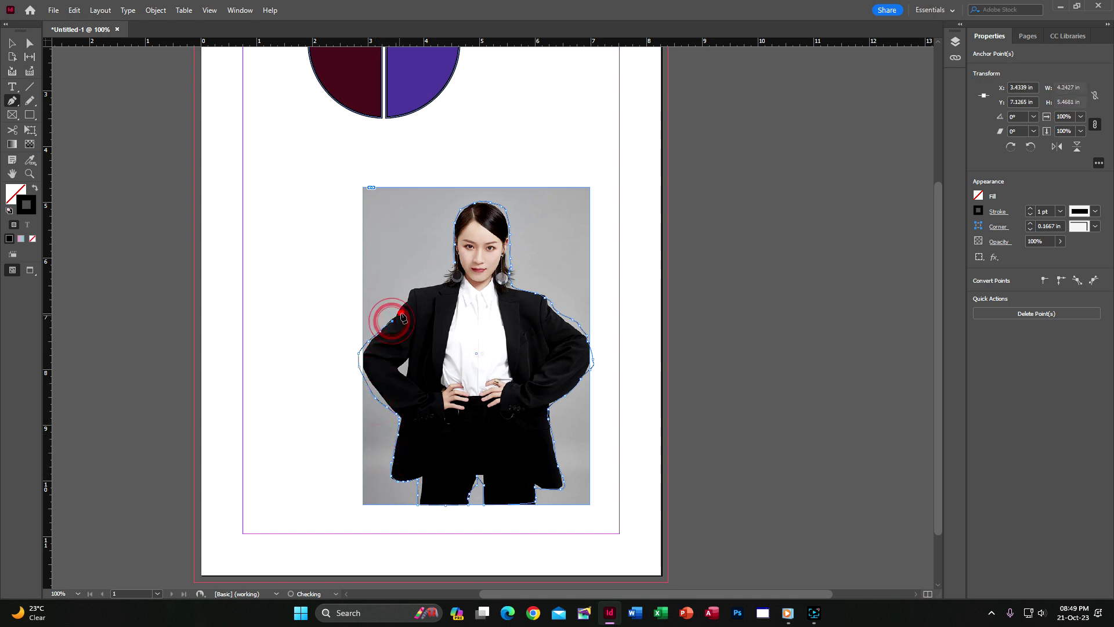
{"action": "left_click", "coordinate": [408, 300]}
{"action": "left_click", "coordinate": [415, 286]}
{"action": "left_click", "coordinate": [430, 281]}
{"action": "left_click", "coordinate": [445, 277]}
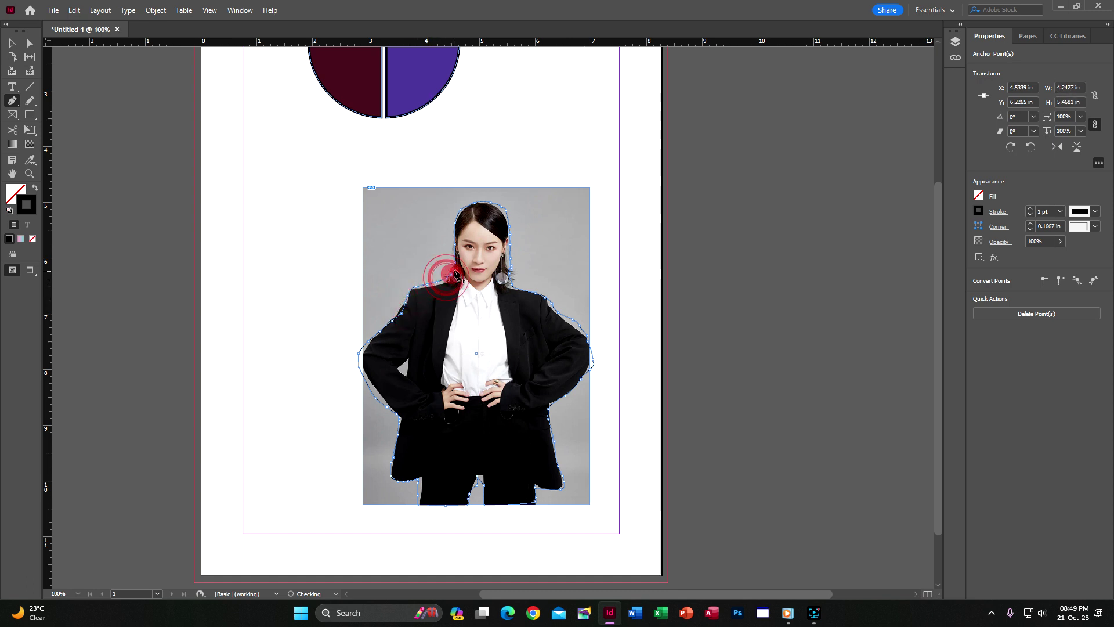
{"action": "left_click", "coordinate": [456, 271]}
{"action": "left_click", "coordinate": [457, 263]}
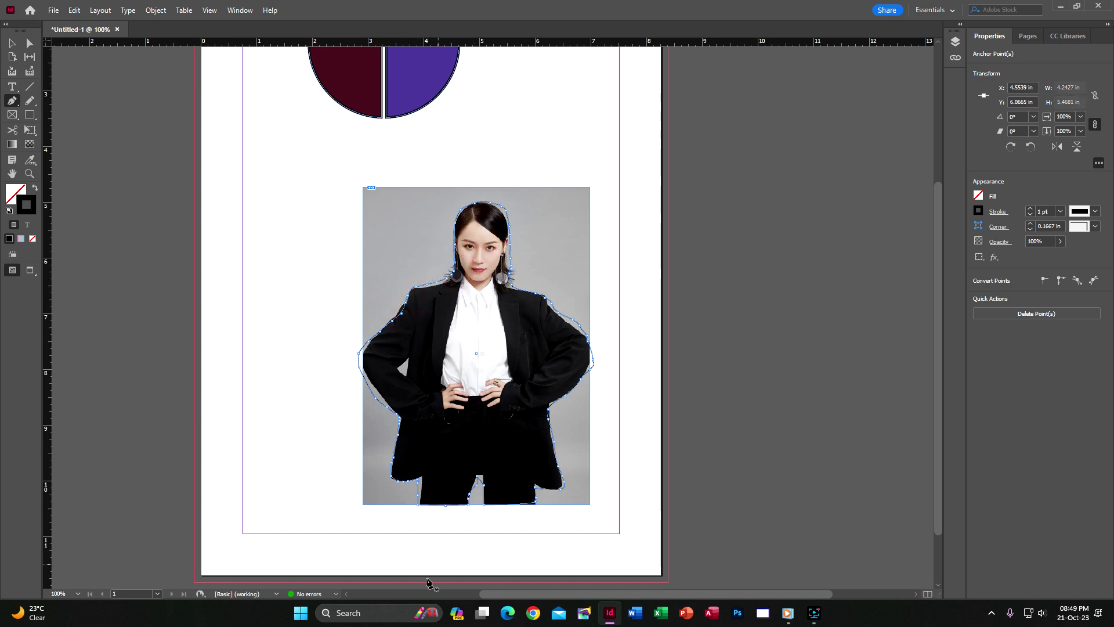
{"action": "left_click", "coordinate": [32, 239]}
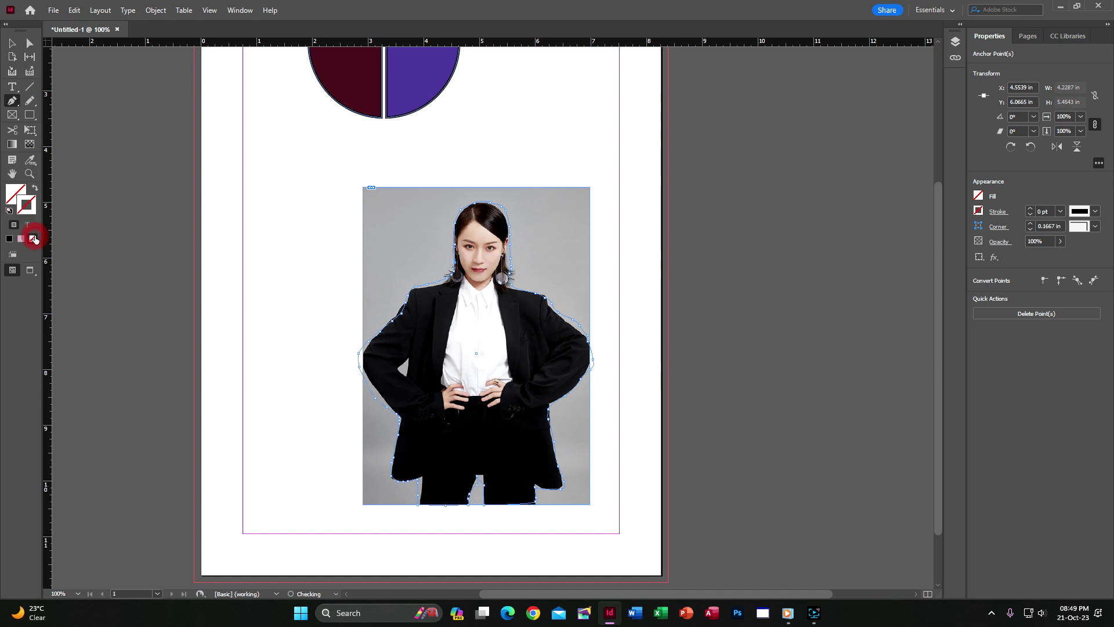
{"action": "left_click", "coordinate": [10, 43]}
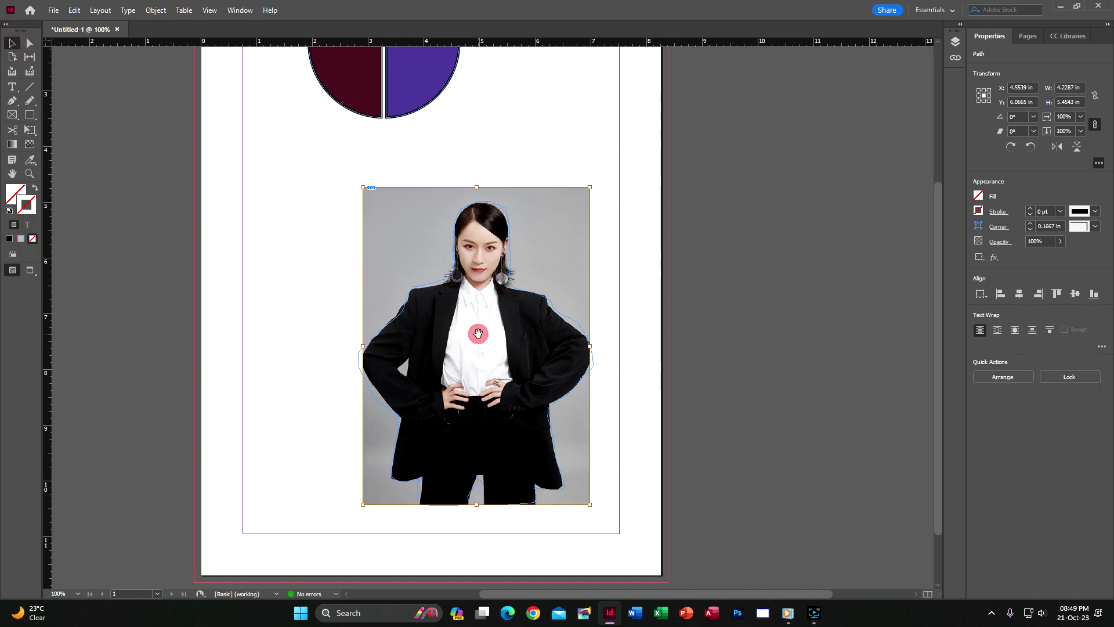
{"action": "left_click", "coordinate": [477, 335]}
{"action": "left_click", "coordinate": [494, 207]}
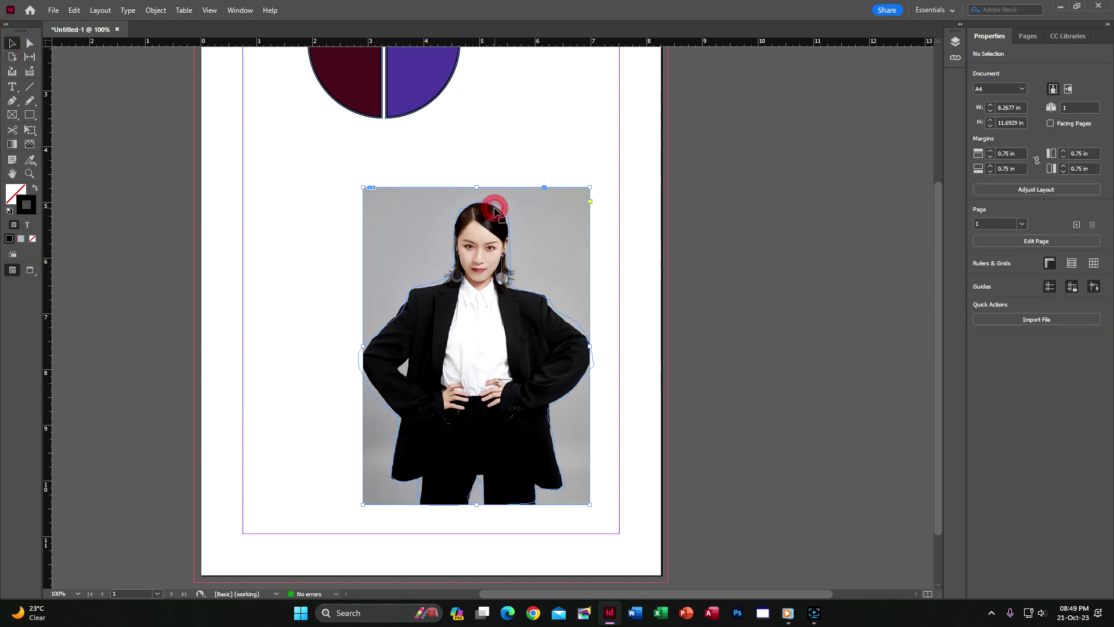
{"action": "double_click", "coordinate": [470, 342]}
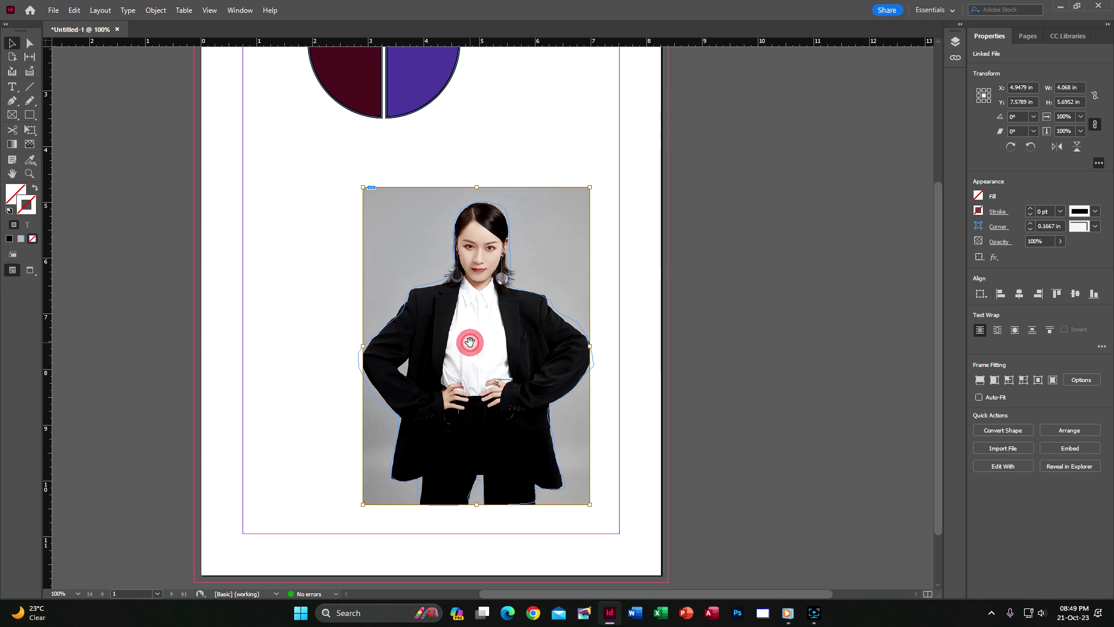
{"action": "left_click", "coordinate": [726, 264]}
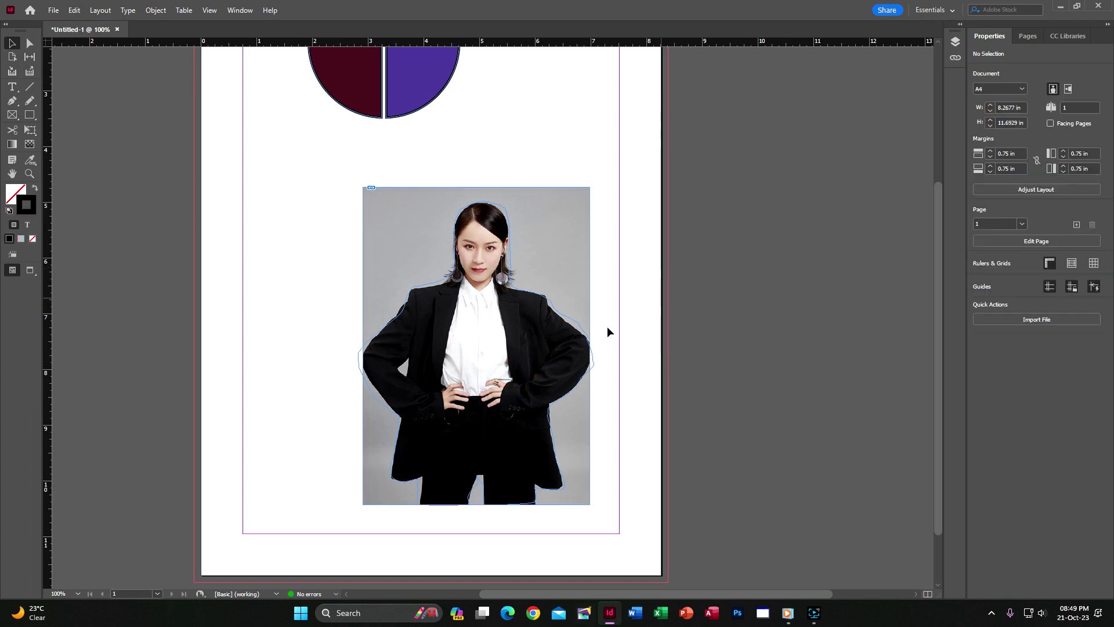
{"action": "left_click", "coordinate": [514, 415]}
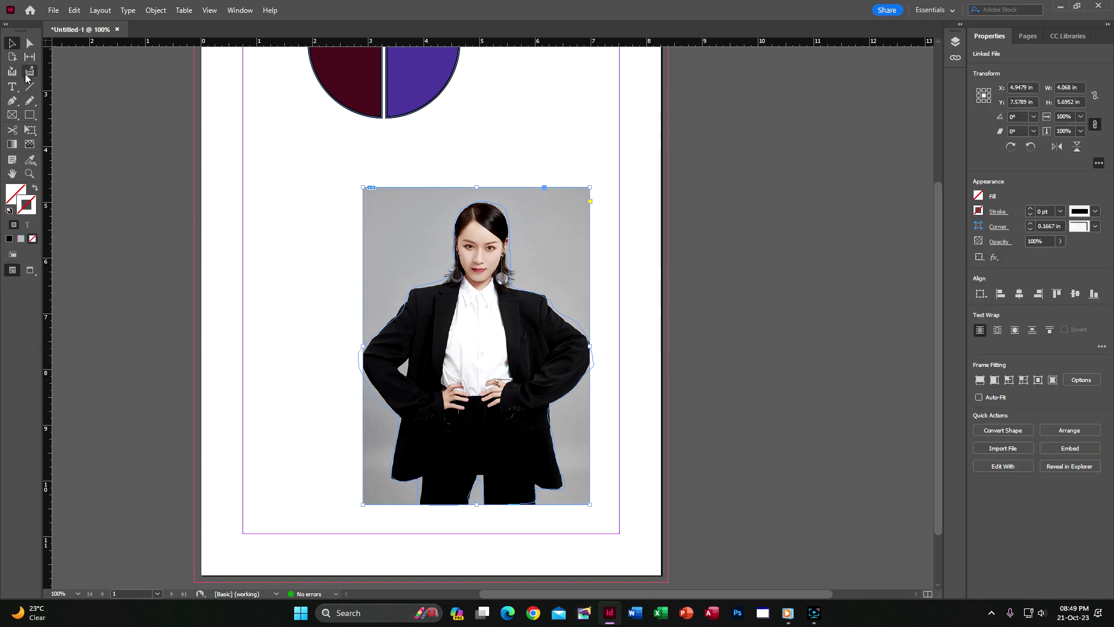
{"action": "left_click", "coordinate": [474, 351]}
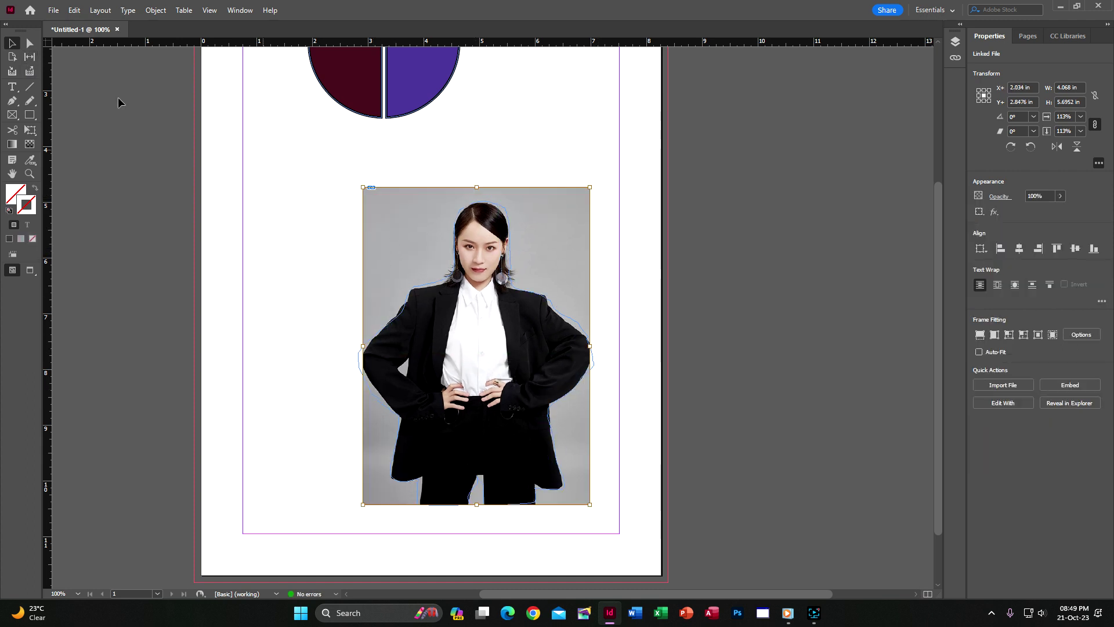
{"action": "left_click", "coordinate": [28, 43]}
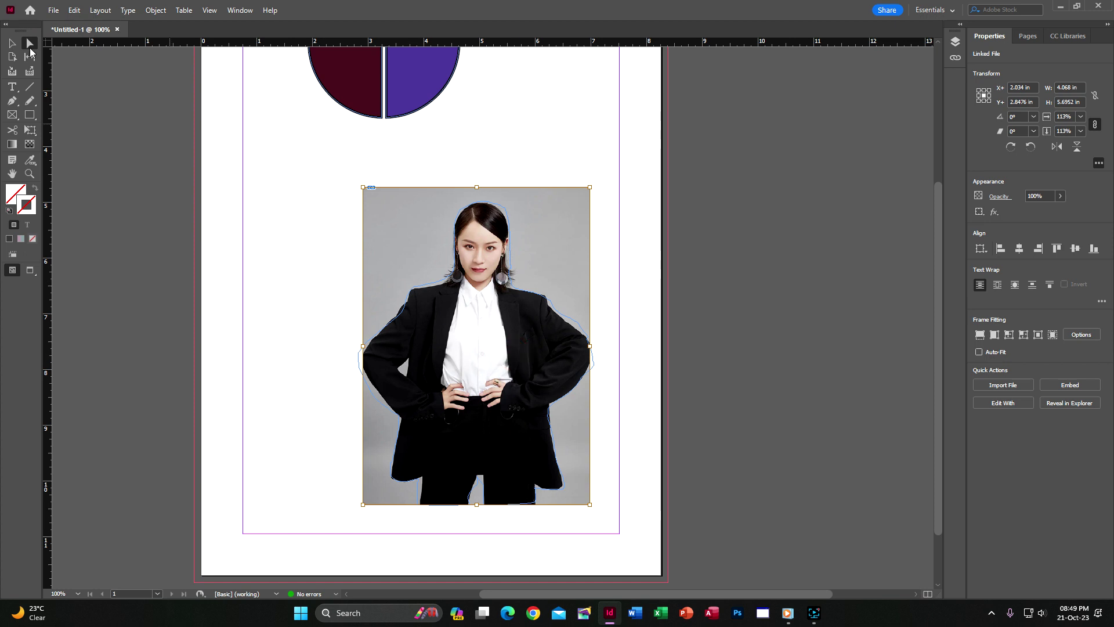
{"action": "left_click", "coordinate": [12, 42]}
Move the photo and the traced path together about 0.5 in left and 0.7 in up, and deselect them.
{"action": "left_click_drag", "start_coordinate": [300, 164], "coordinate": [685, 574]}
{"action": "scroll", "coordinate": [584, 349], "scroll_direction": "up", "scroll_amount": 4}
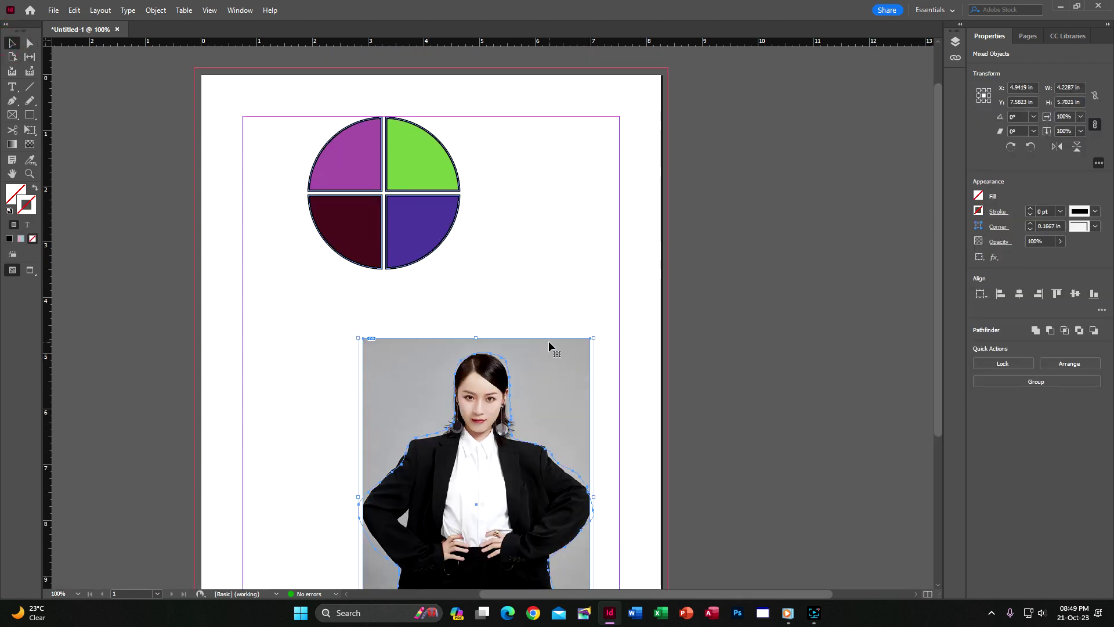
{"action": "left_click_drag", "start_coordinate": [548, 340], "coordinate": [524, 304]}
{"action": "scroll", "coordinate": [565, 322], "scroll_direction": "down", "scroll_amount": 4}
{"action": "left_click", "coordinate": [709, 308]}
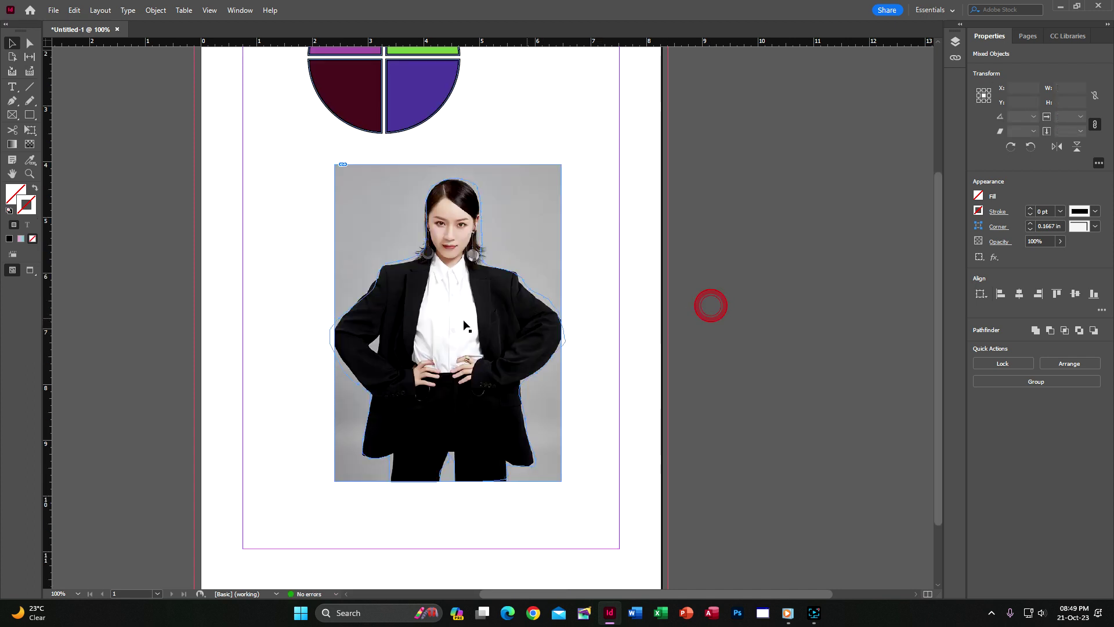
Copy the photo and use Paste Into on the traced path, and move the resulting cut-out onto the pasteboard right of the page.
{"action": "left_click", "coordinate": [447, 284]}
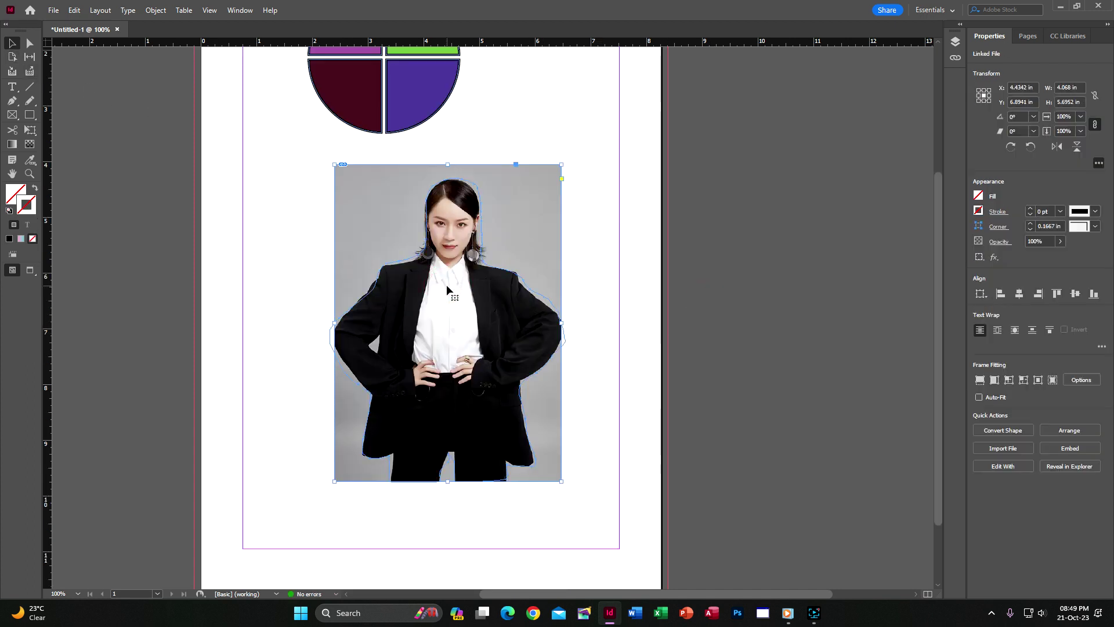
{"action": "left_click", "coordinate": [405, 262]}
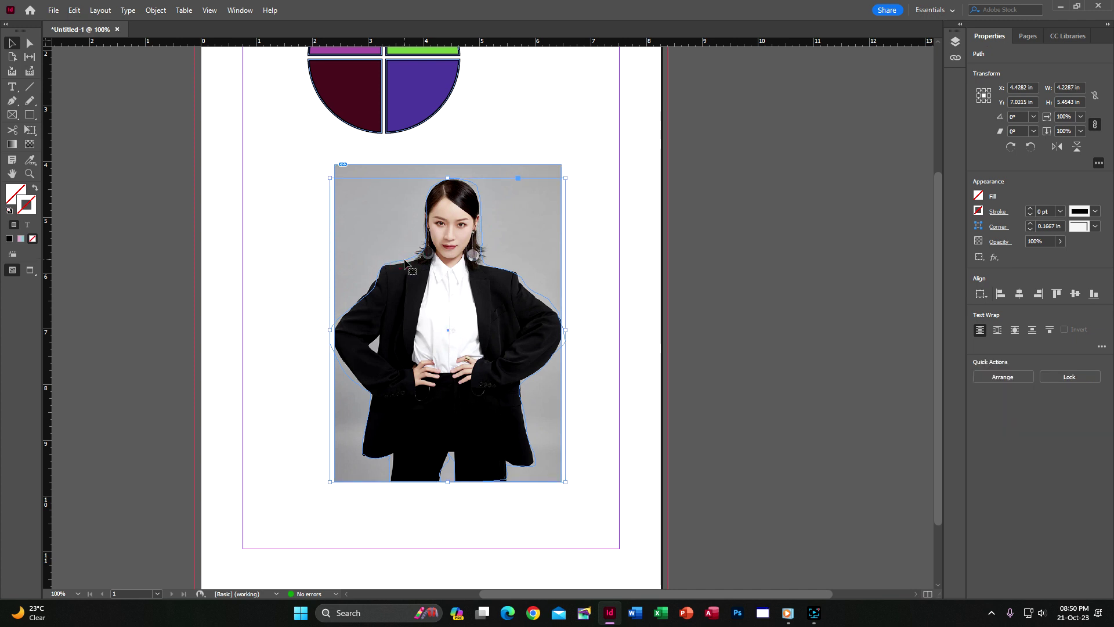
{"action": "left_click", "coordinate": [70, 12]}
{"action": "left_click", "coordinate": [102, 105]}
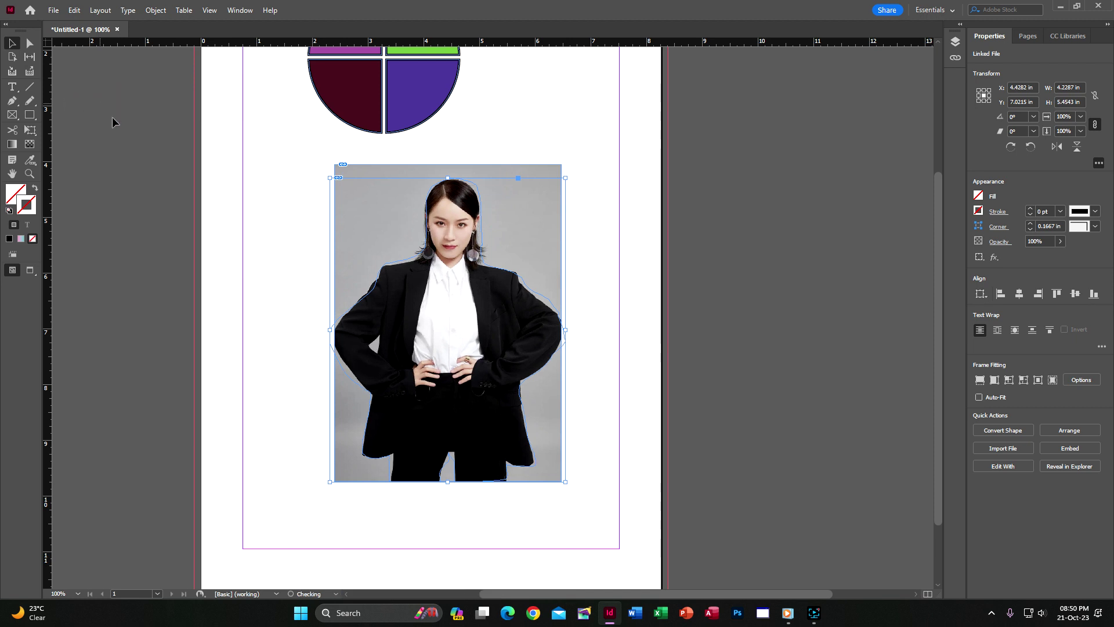
{"action": "left_click_drag", "start_coordinate": [475, 253], "coordinate": [768, 218]}
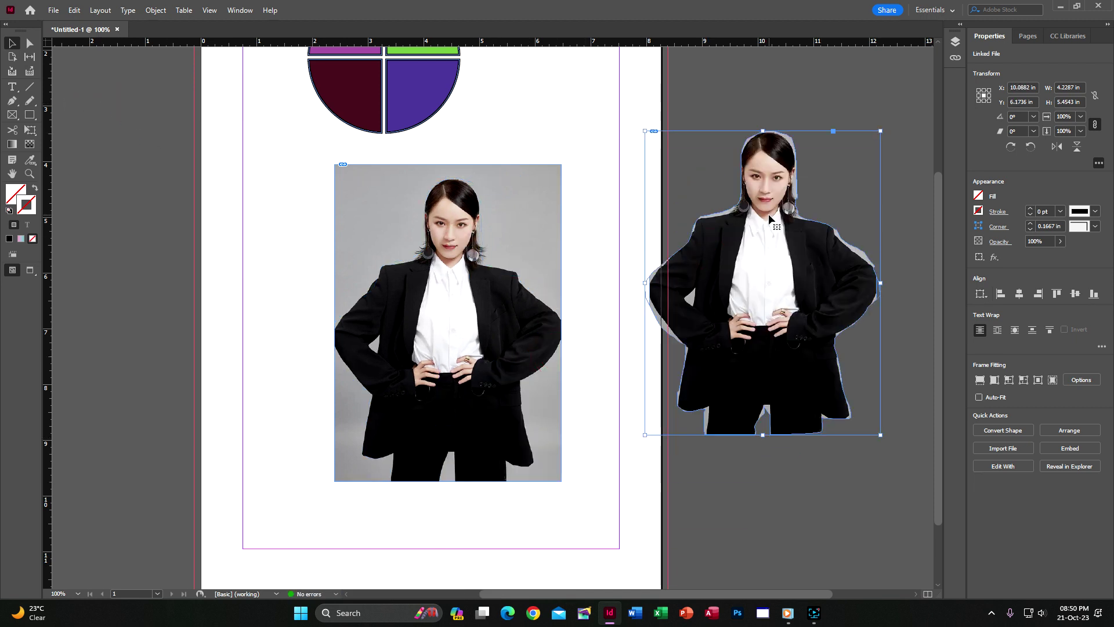
Undo the cut-out's move onto the pasteboard, and shorten the original photo's frame from its top edge to about 2.18 in high.
{"action": "key", "text": "ctrl+z"}
{"action": "key", "text": "ctrl+z"}
{"action": "key", "text": "ctrl+z"}
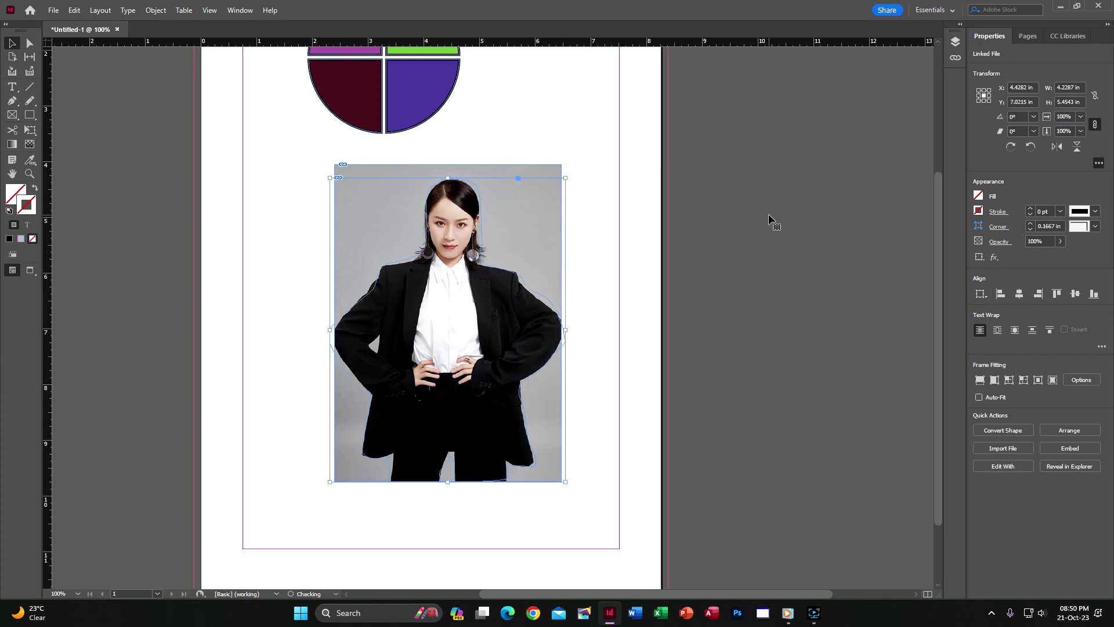
{"action": "left_click", "coordinate": [606, 155]}
{"action": "left_click", "coordinate": [465, 166]}
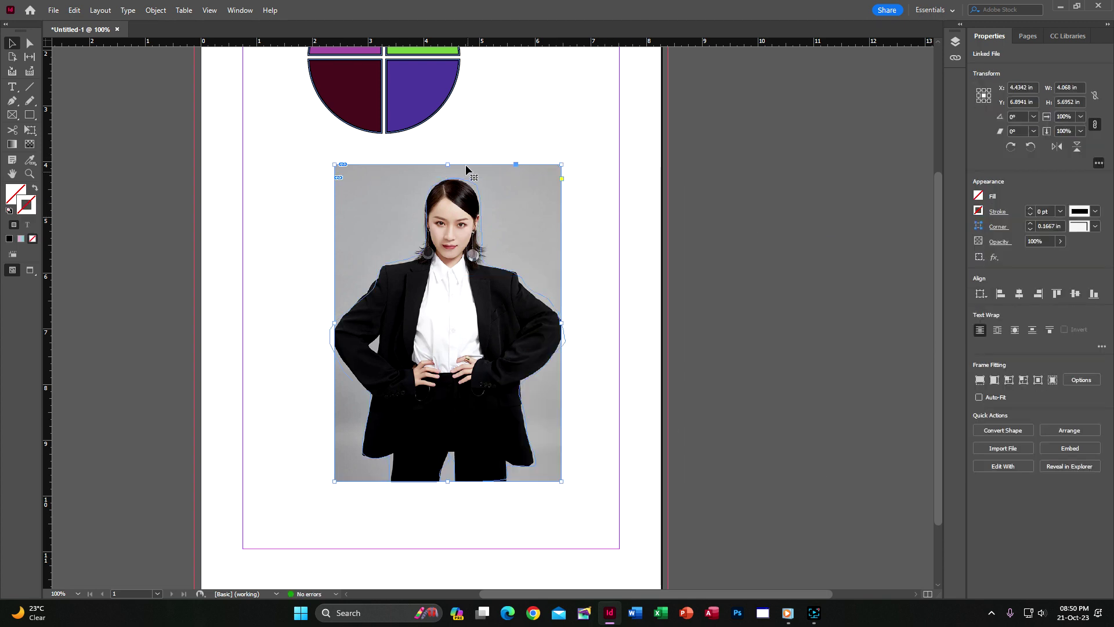
{"action": "left_click_drag", "start_coordinate": [447, 164], "coordinate": [486, 361]}
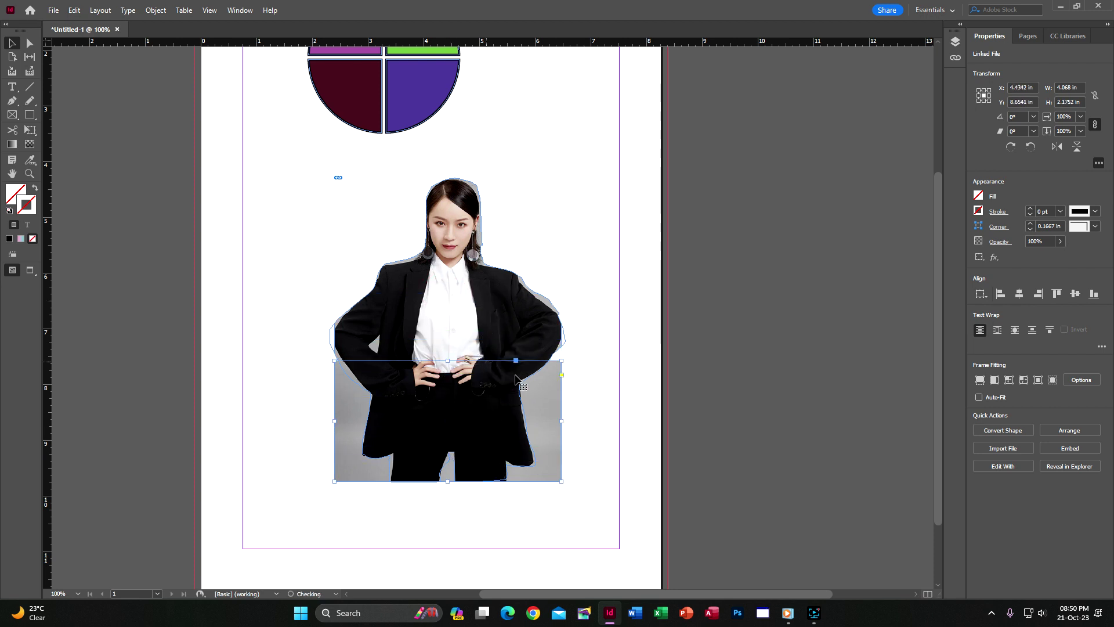
{"action": "left_click", "coordinate": [690, 309]}
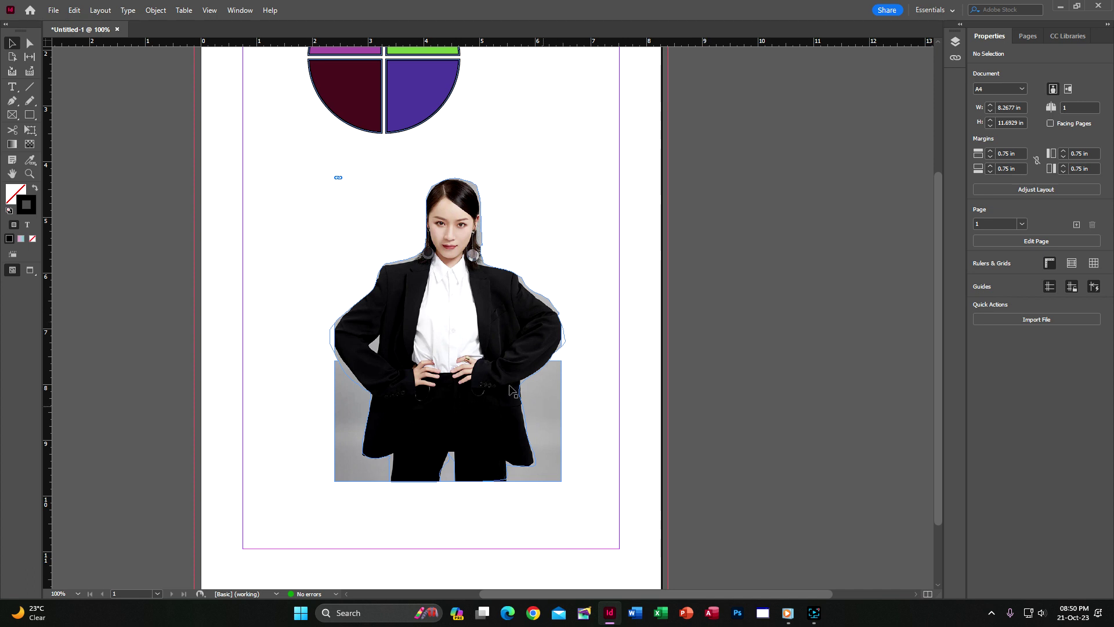
Delete both the shortened photo and the pasted cut-out from the page.
{"action": "left_click_drag", "start_coordinate": [274, 147], "coordinate": [622, 552]}
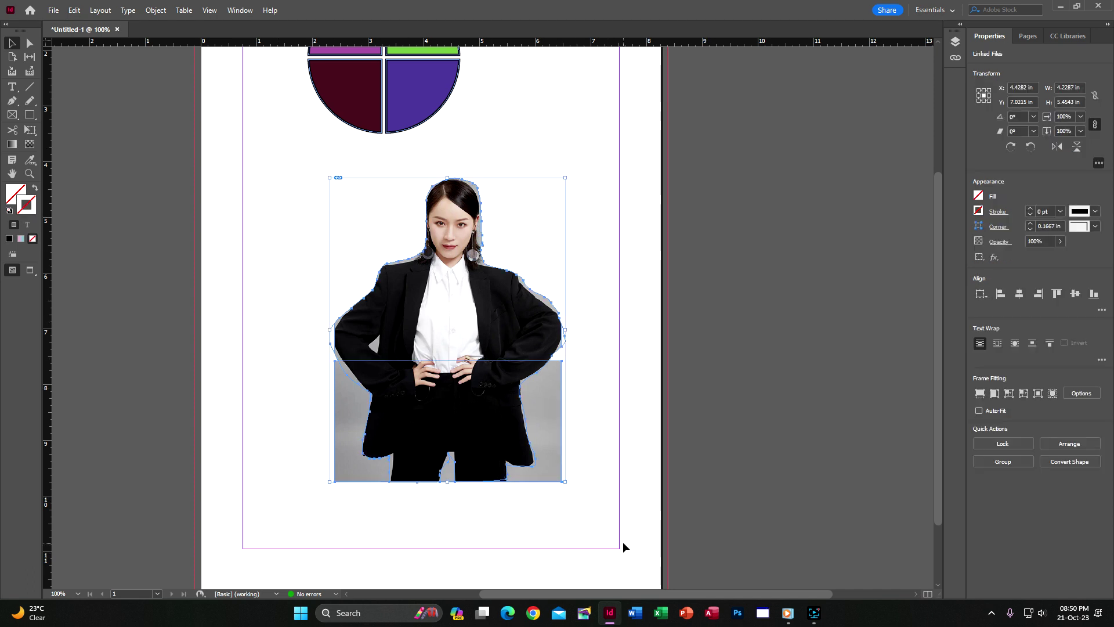
{"action": "key", "text": "Delete"}
{"action": "left_click", "coordinate": [340, 248]}
Place the Untitled-2 JPG from the Downloads folder on the page below the four-part circle.
{"action": "key", "text": "ctrl+d"}
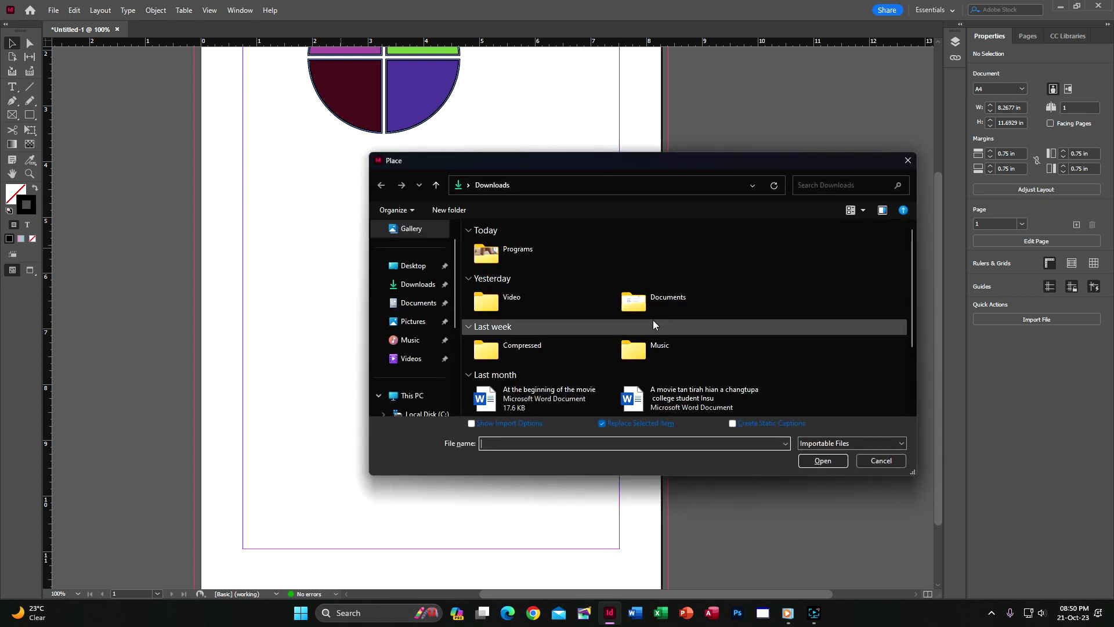
{"action": "scroll", "coordinate": [579, 328], "scroll_direction": "down", "scroll_amount": 2}
{"action": "left_click", "coordinate": [559, 397]}
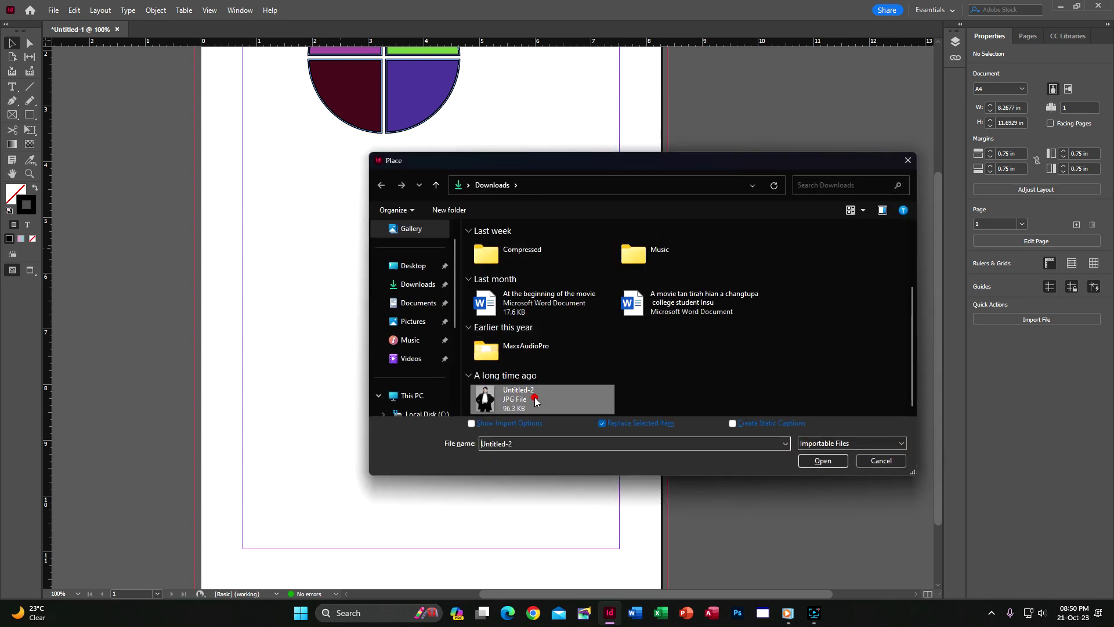
{"action": "scroll", "coordinate": [577, 363], "scroll_direction": "up", "scroll_amount": 2}
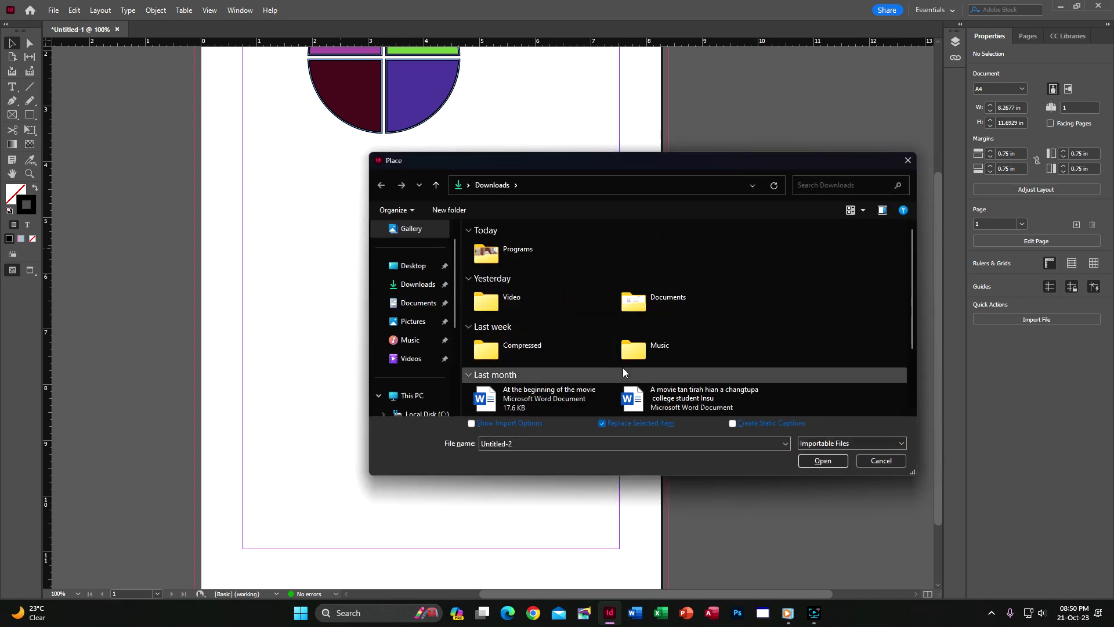
{"action": "scroll", "coordinate": [622, 371], "scroll_direction": "down", "scroll_amount": 2}
{"action": "left_click", "coordinate": [819, 460]}
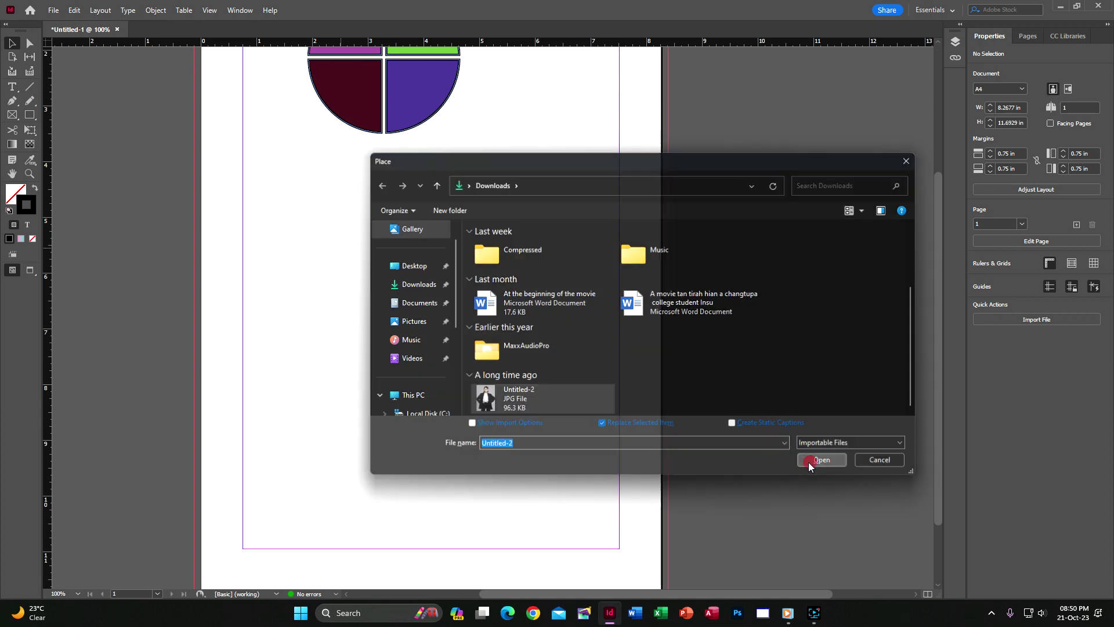
{"action": "left_click", "coordinate": [352, 203]}
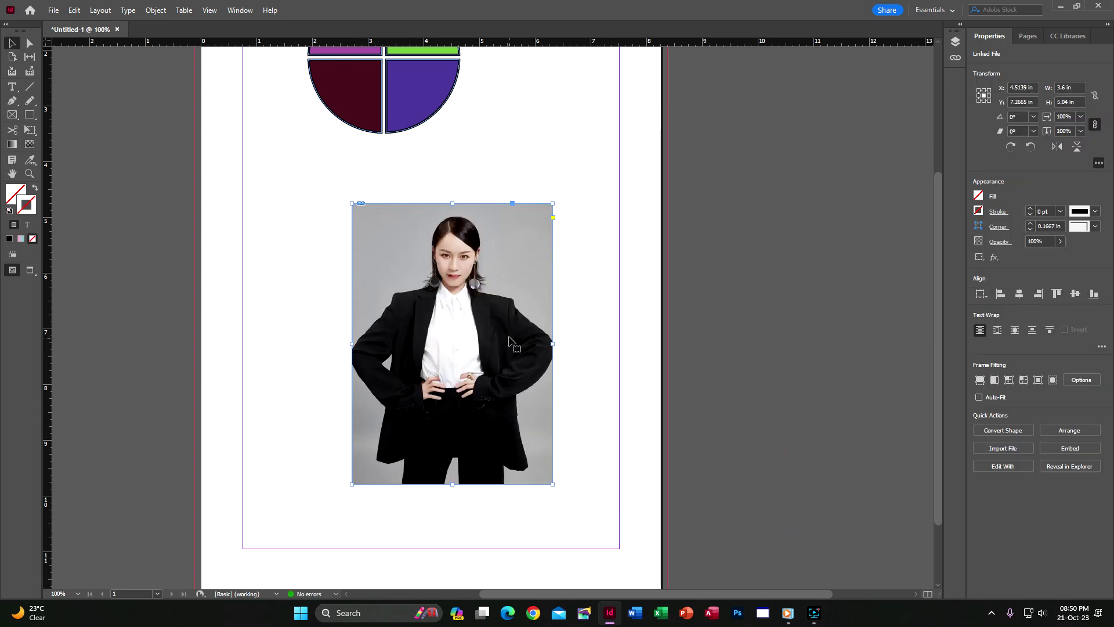
Open the clipping path options for the placed photo and set the type to Detect Edges.
{"action": "left_click", "coordinate": [157, 11]}
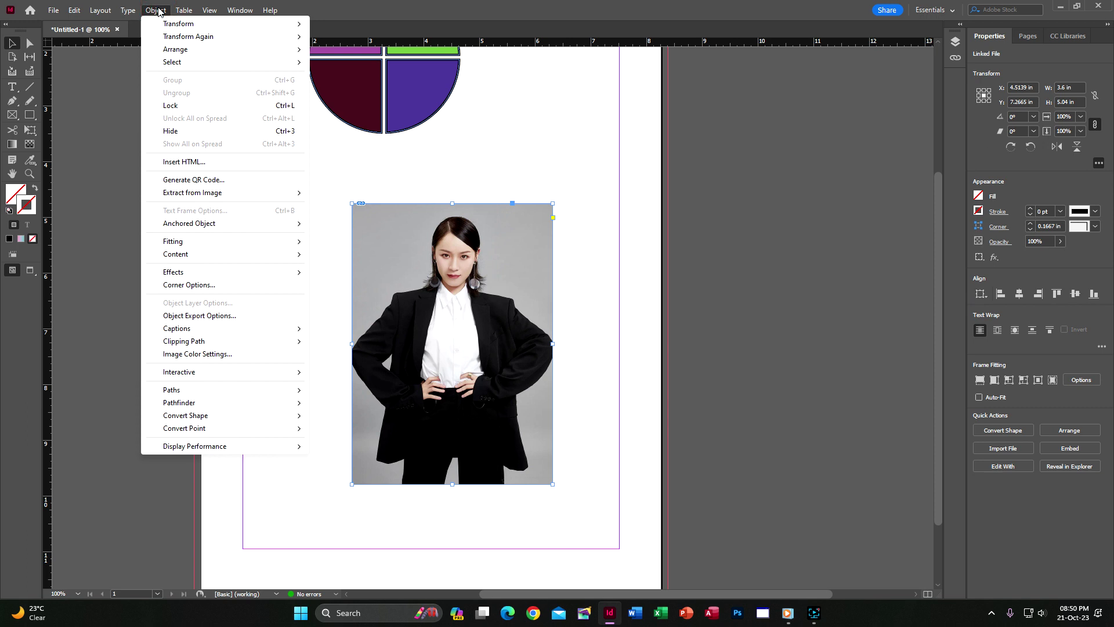
{"action": "mouse_move", "coordinate": [206, 343]}
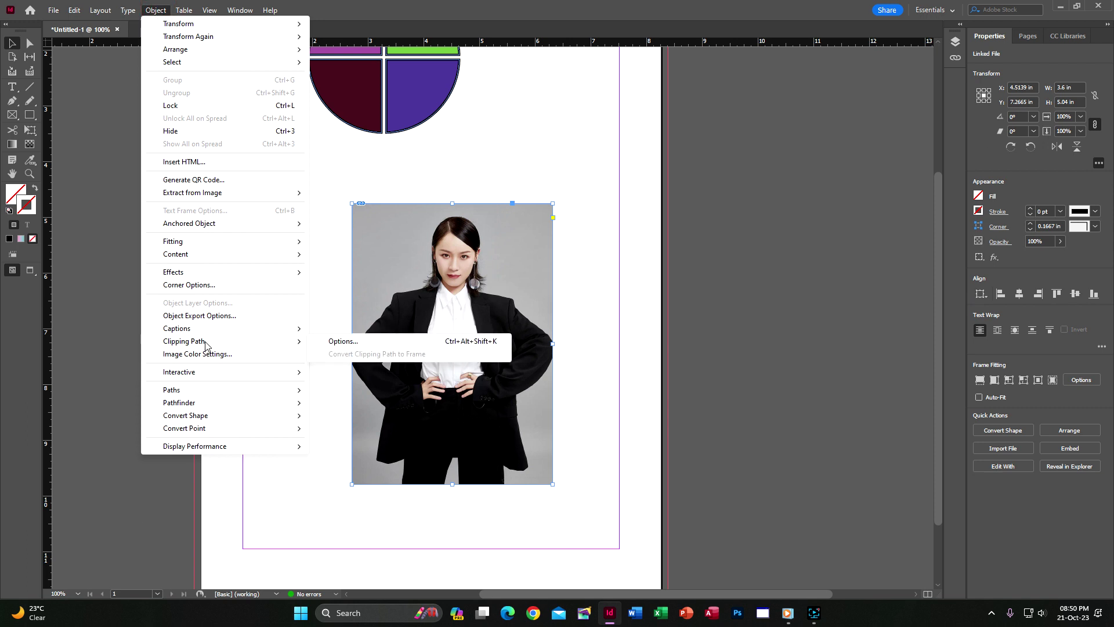
{"action": "left_click", "coordinate": [404, 342]}
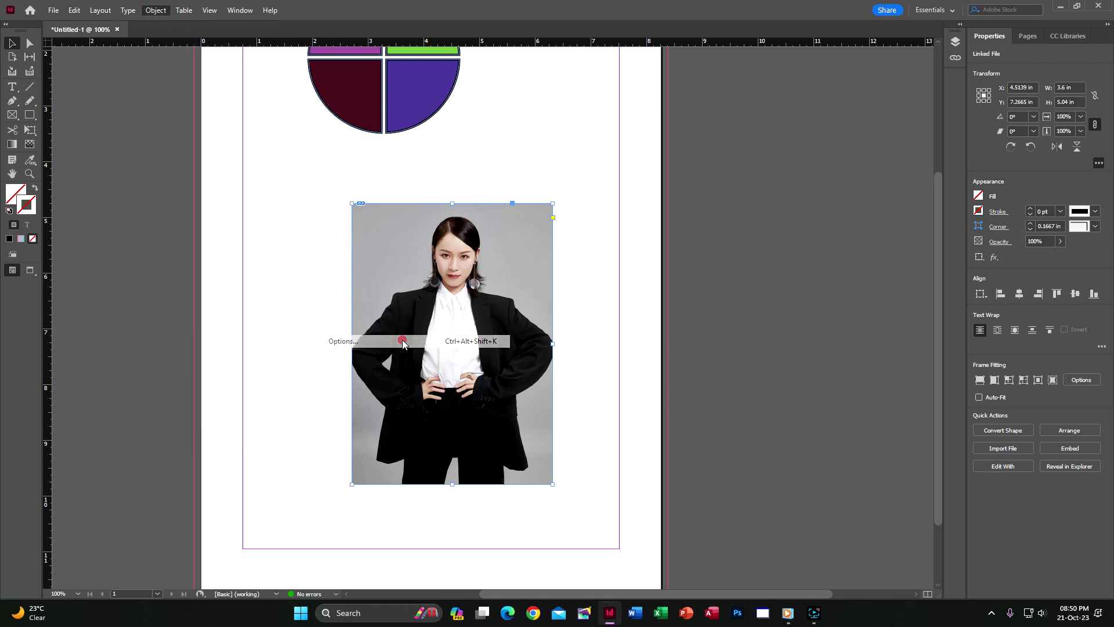
{"action": "left_click", "coordinate": [715, 366]}
{"action": "left_click", "coordinate": [714, 390]}
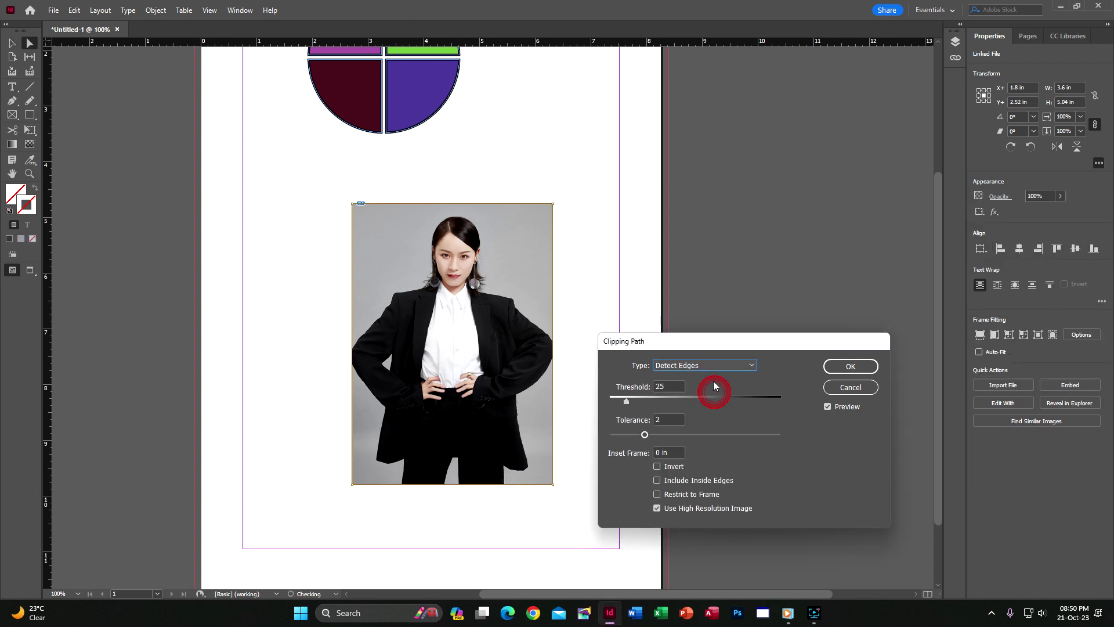
Set the clipping path's threshold to 138 and tolerance to 4.815, apply it, and deselect the photo.
{"action": "left_click_drag", "start_coordinate": [719, 347], "coordinate": [746, 237]}
{"action": "left_click_drag", "start_coordinate": [654, 291], "coordinate": [725, 289]}
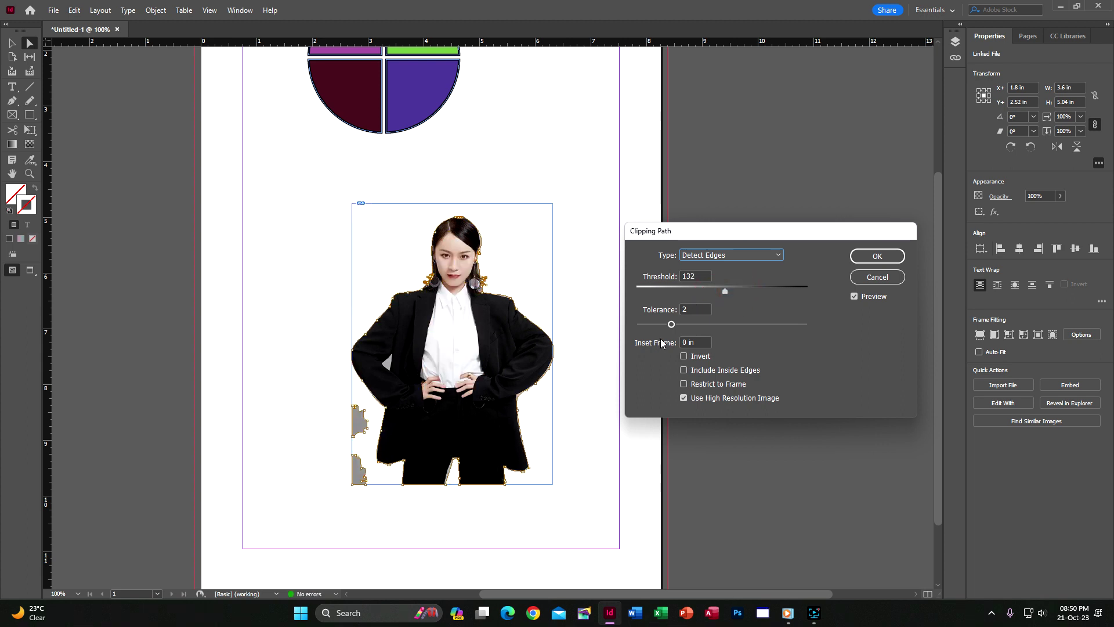
{"action": "left_click_drag", "start_coordinate": [672, 324], "coordinate": [720, 331]}
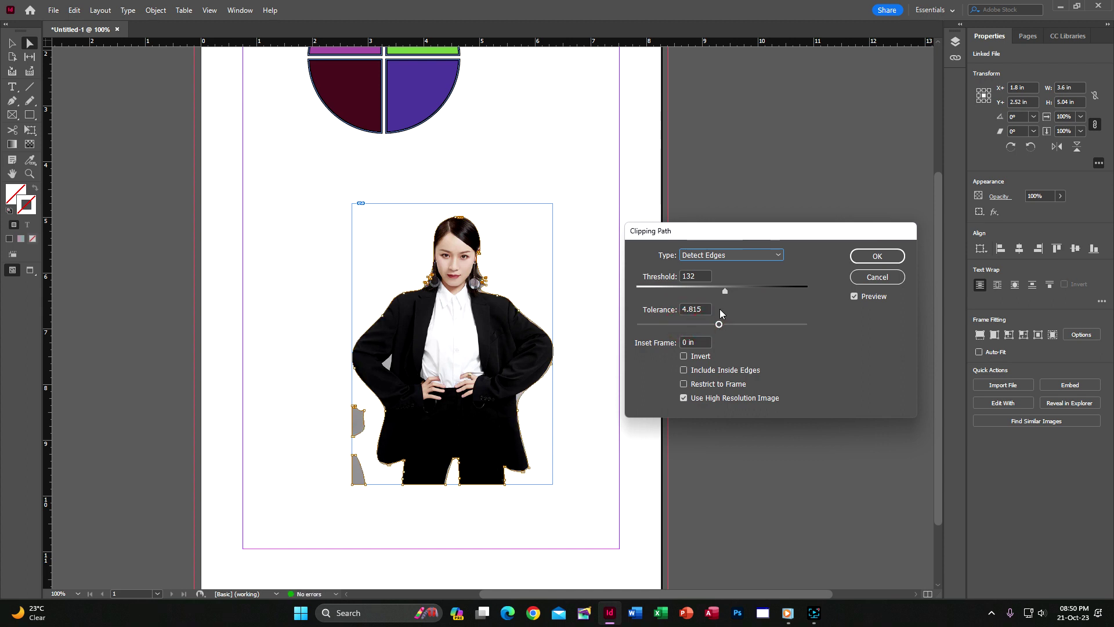
{"action": "left_click_drag", "start_coordinate": [723, 289], "coordinate": [729, 289]}
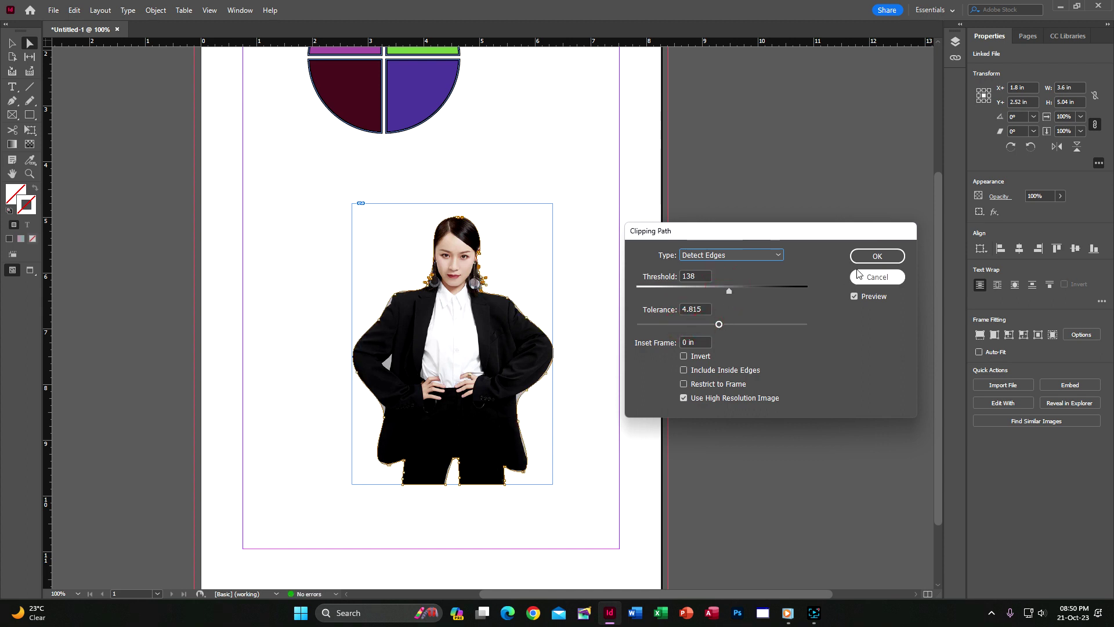
{"action": "left_click", "coordinate": [872, 257]}
{"action": "left_click", "coordinate": [570, 148]}
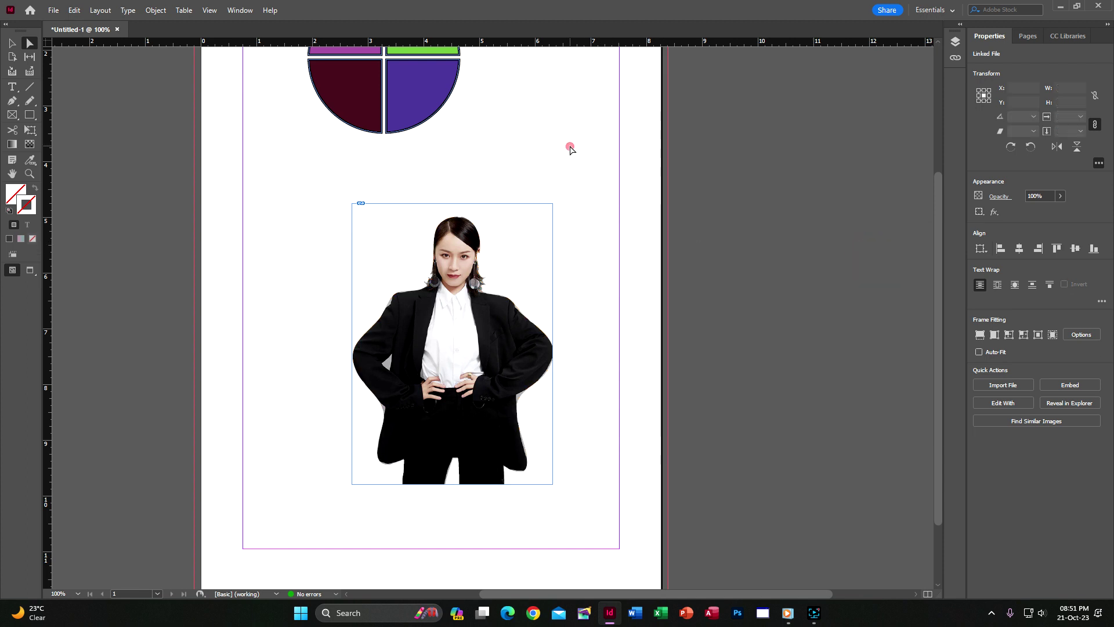
Move the clipped photo with its frame about 0.6 in left and 0.4 in up.
{"action": "left_click", "coordinate": [495, 236]}
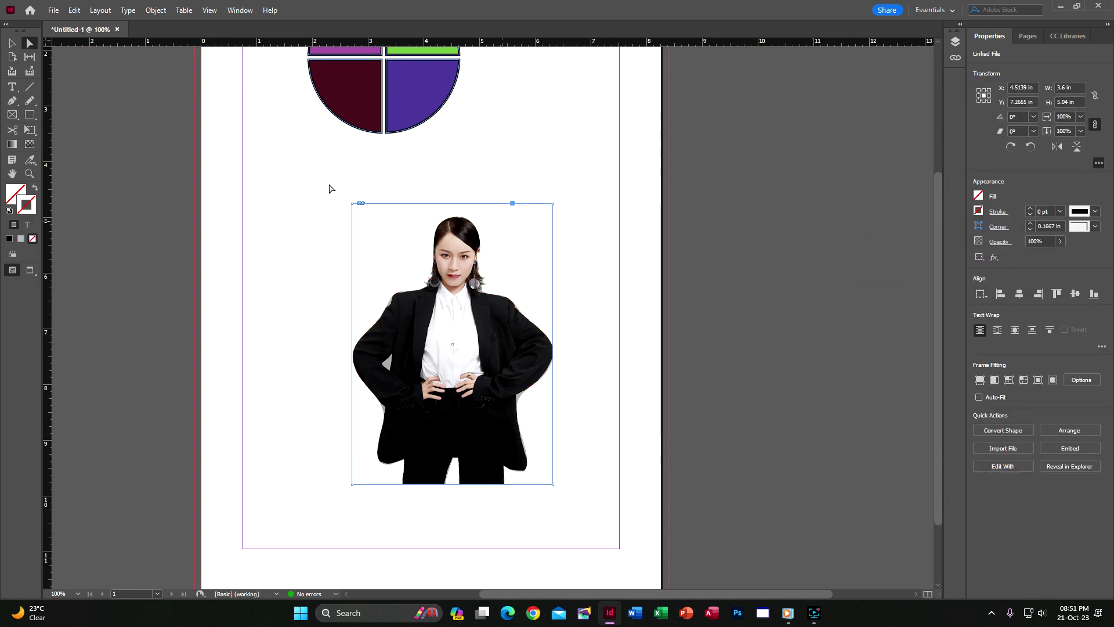
{"action": "left_click", "coordinate": [12, 43]}
{"action": "left_click", "coordinate": [585, 240]}
{"action": "left_click", "coordinate": [477, 329]}
{"action": "left_click_drag", "start_coordinate": [477, 329], "coordinate": [434, 281]}
Try shifting the image content inside its frame, undo that shift, and deselect the photo.
{"action": "left_click_drag", "start_coordinate": [495, 304], "coordinate": [387, 316]}
{"action": "left_click", "coordinate": [417, 318]}
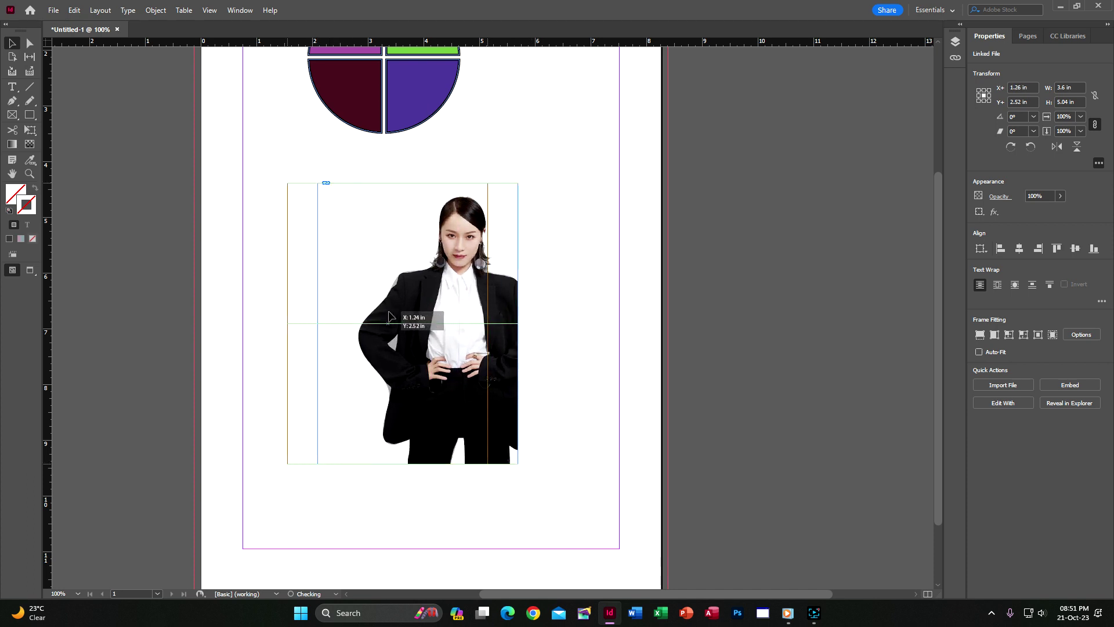
{"action": "key", "text": "ctrl+z"}
{"action": "key", "text": "ctrl+z"}
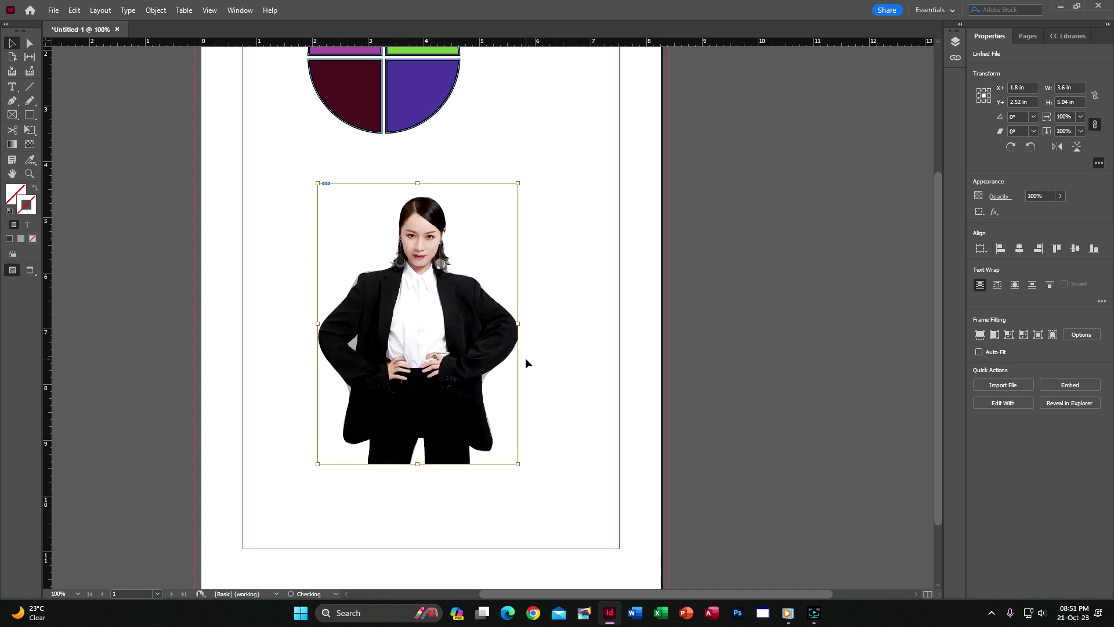
{"action": "left_click", "coordinate": [587, 312]}
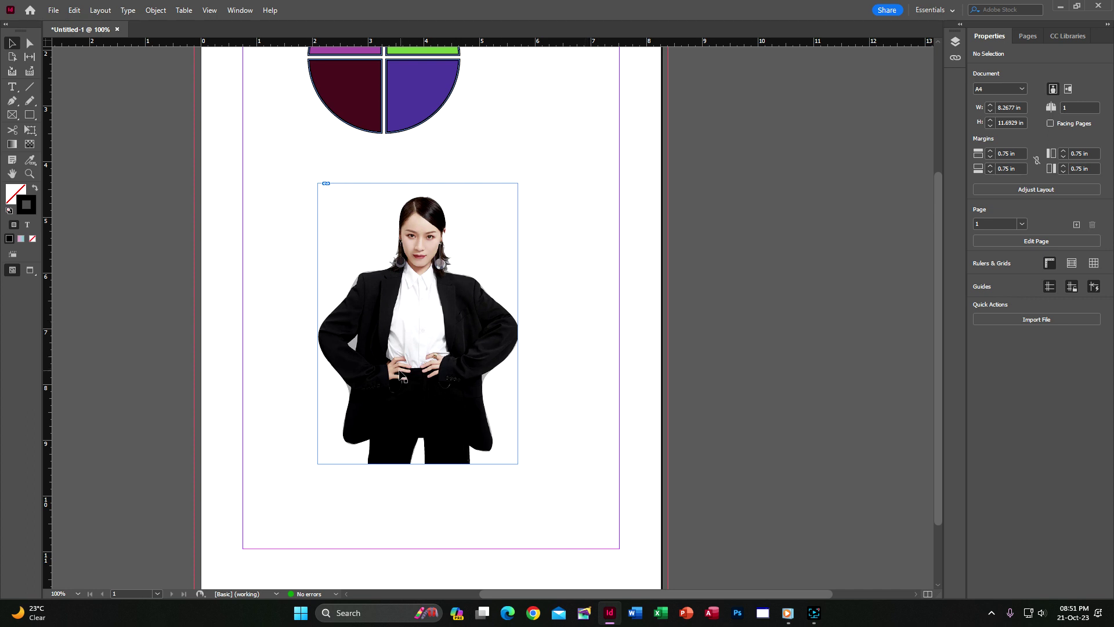
{"action": "key", "text": "ctrl+equal"}
{"action": "key", "text": "ctrl+equal"}
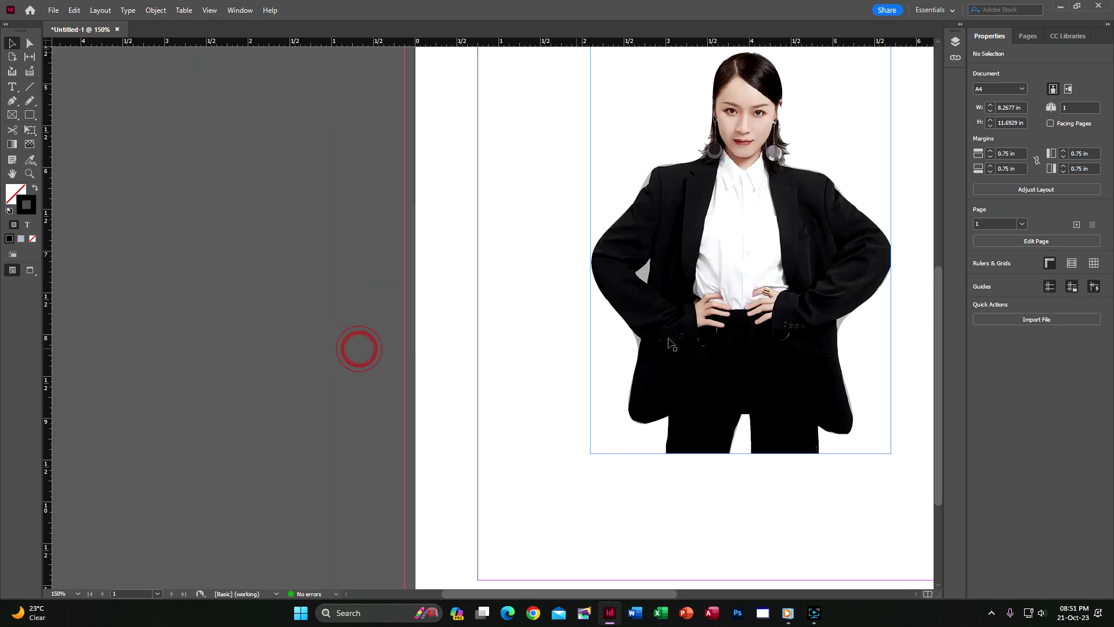
{"action": "left_click_drag", "start_coordinate": [728, 318], "coordinate": [498, 377]}
{"action": "key", "text": "ctrl+0"}
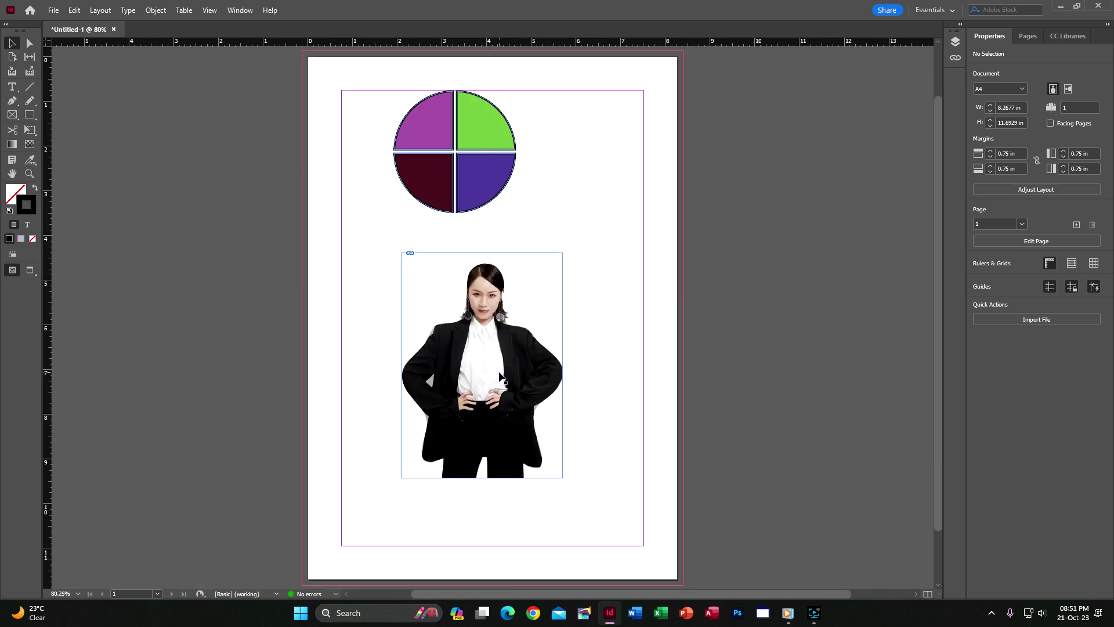